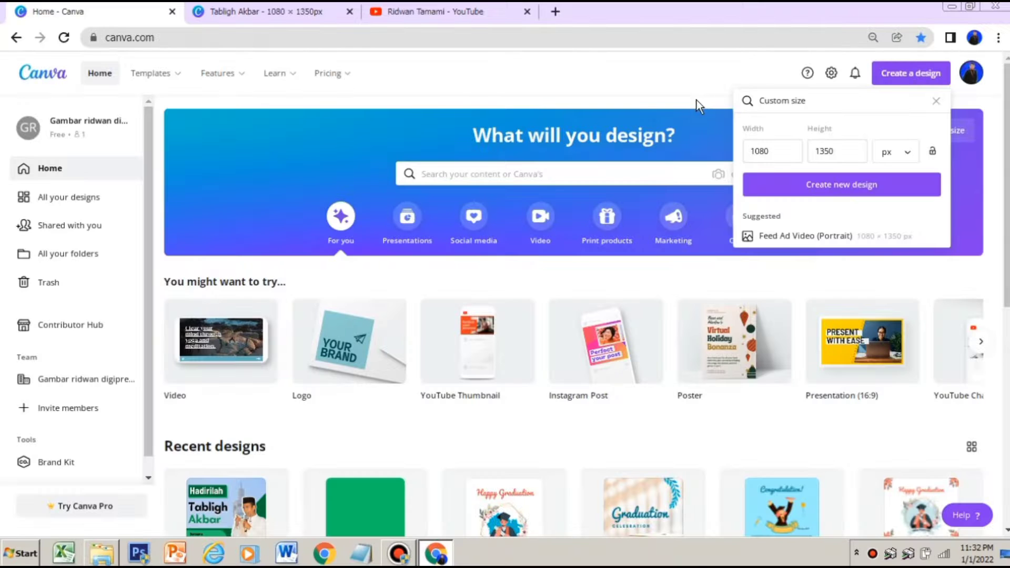
# Create a new blank design with a custom size of 1080 × 1350 px
pyautogui.click(693, 100)
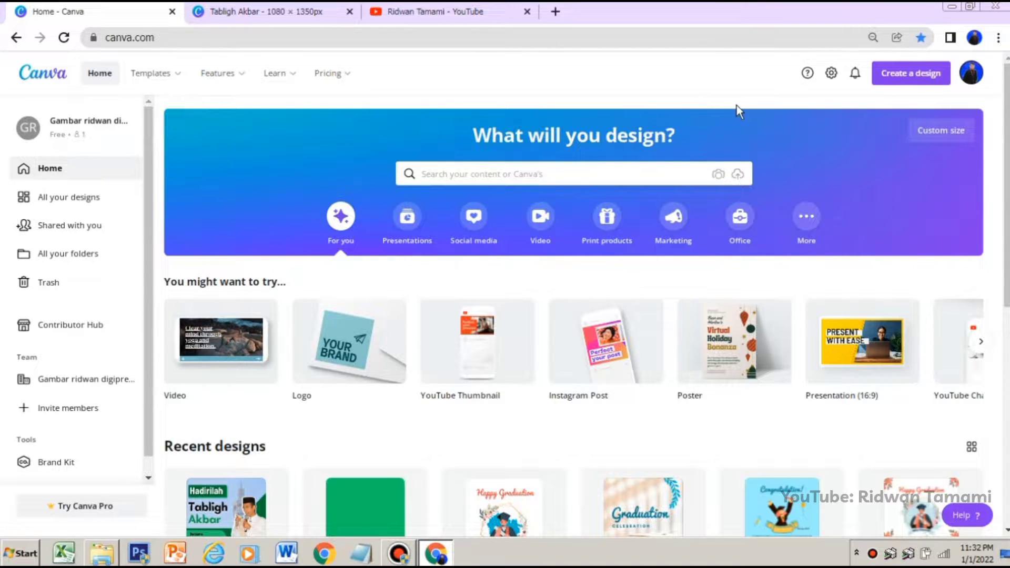
pyautogui.click(900, 84)
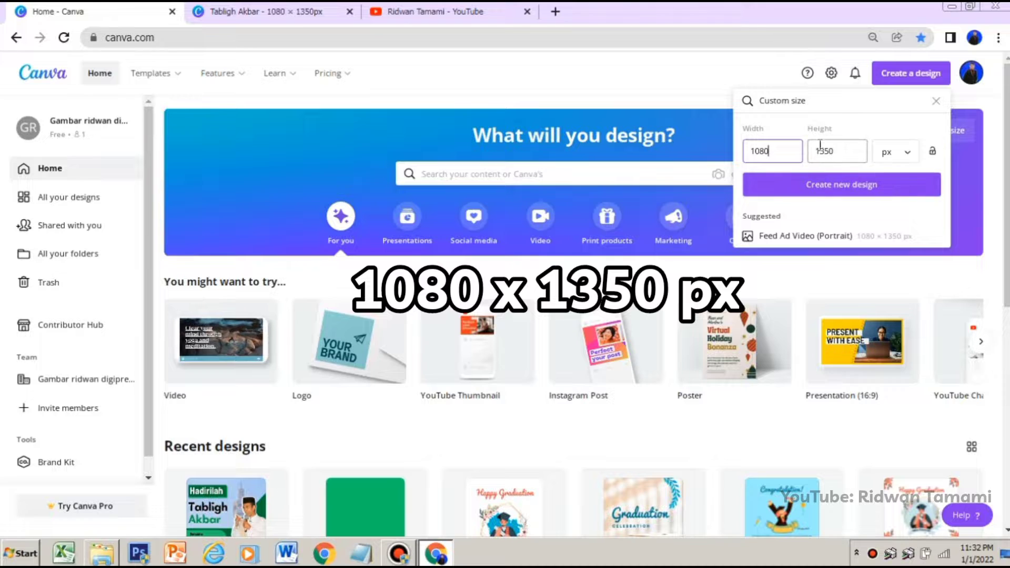
pyautogui.click(823, 190)
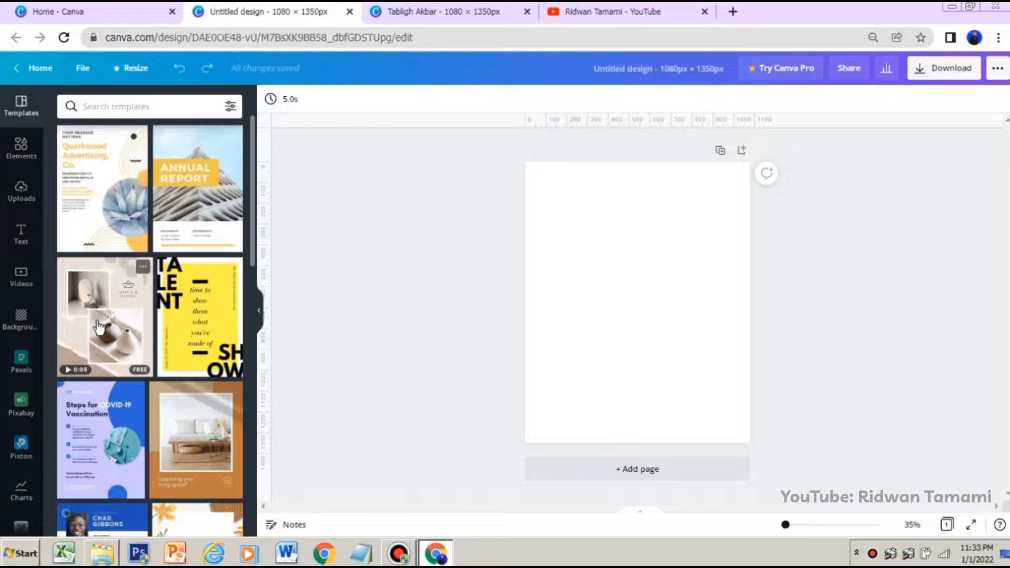
# Search the Pexels photo library for ISLAMIC
pyautogui.click(25, 363)
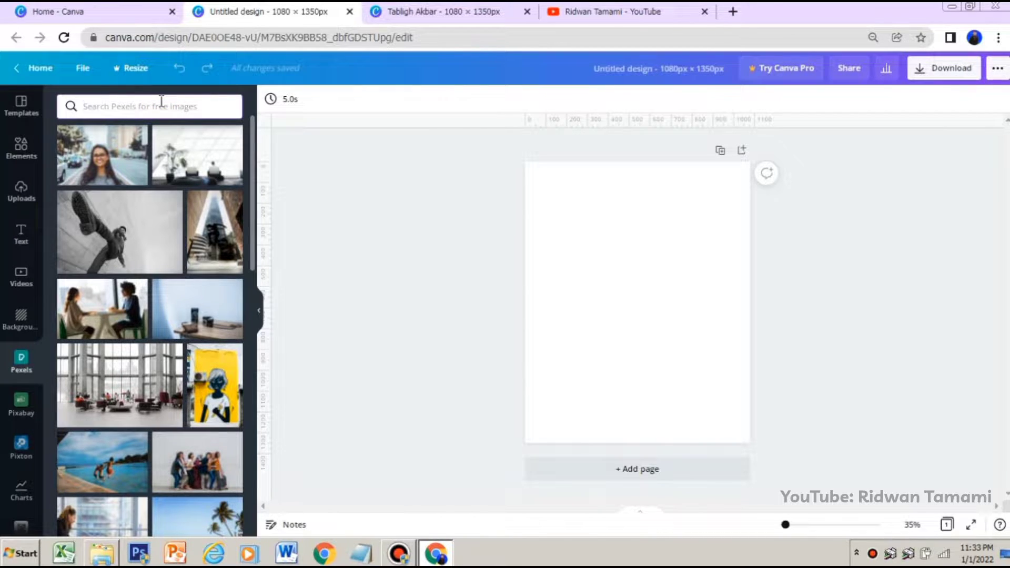
pyautogui.moveTo(136, 138)
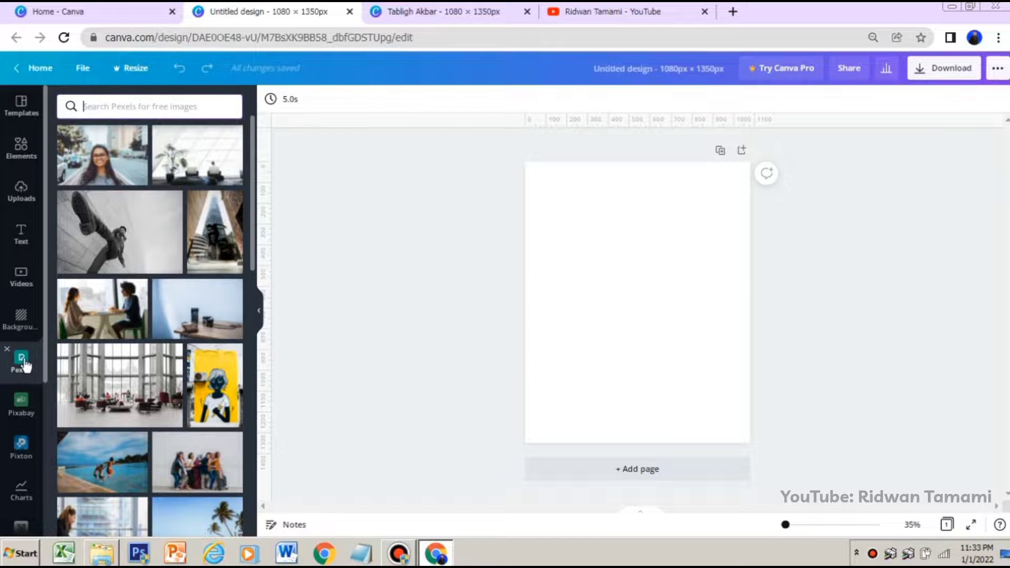
pyautogui.scroll(-1, 18, 368)
pyautogui.scroll(-4, 18, 368)
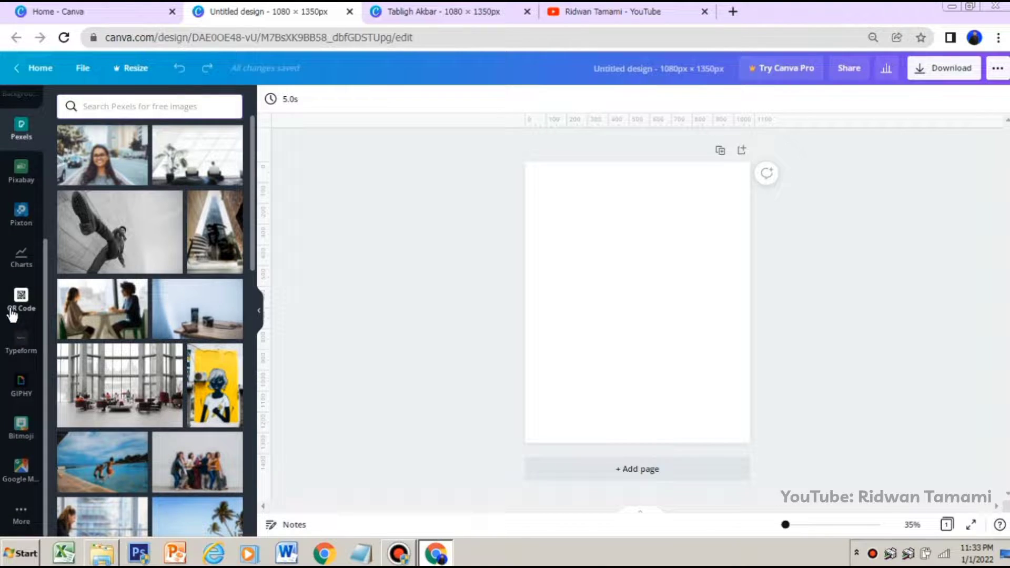
pyautogui.click(27, 513)
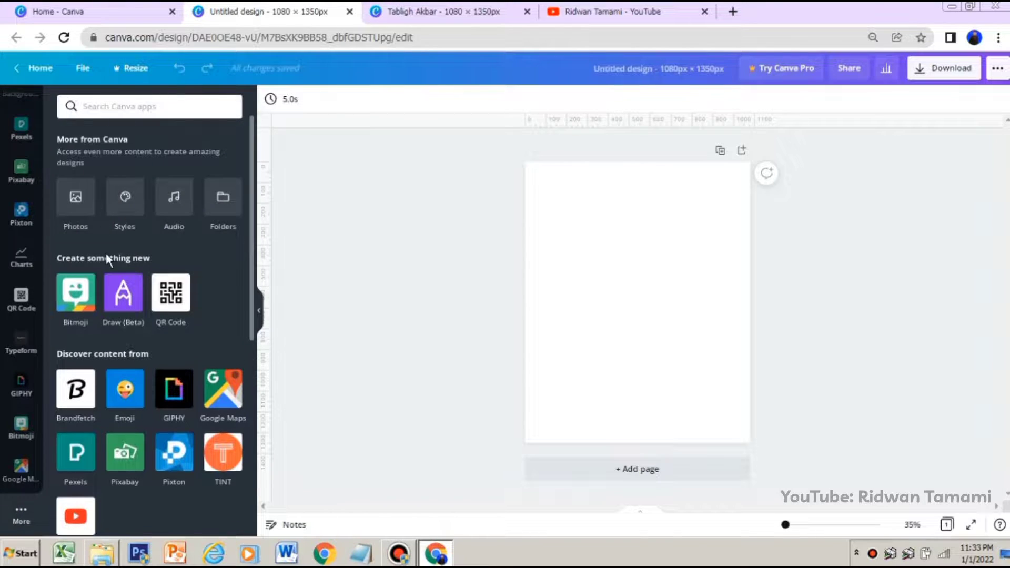
pyautogui.scroll(-3, 105, 263)
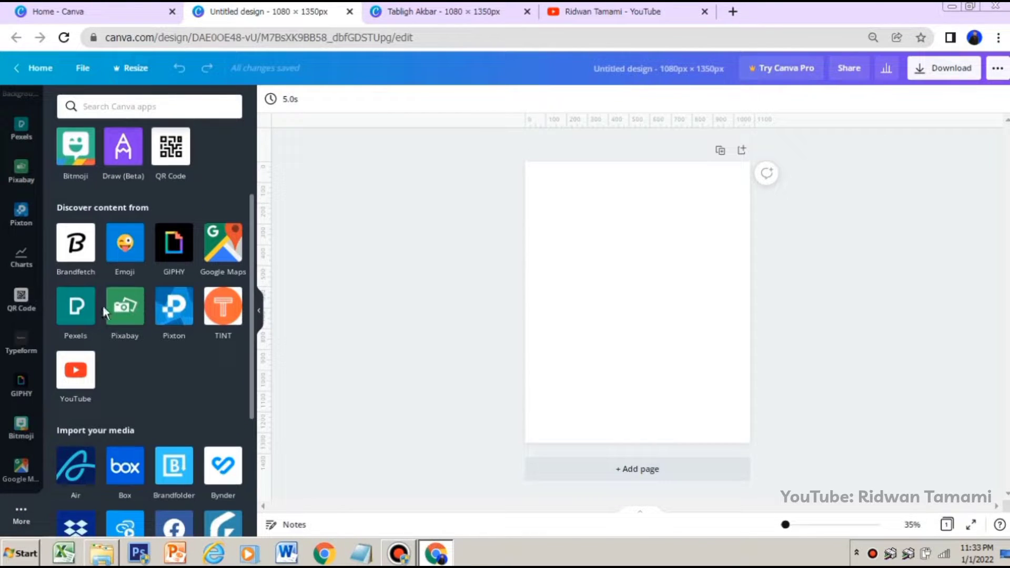
pyautogui.click(75, 315)
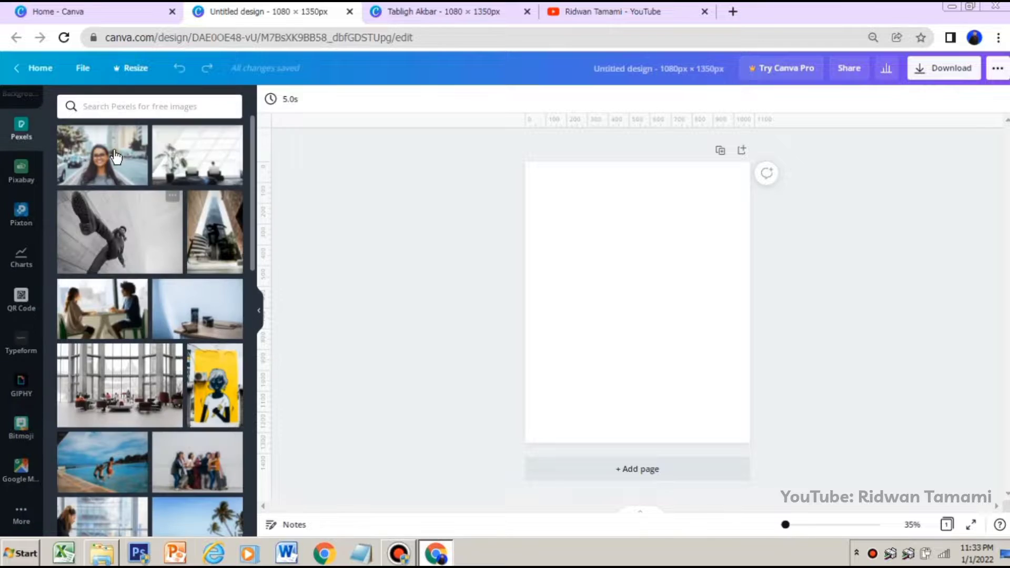
pyautogui.click(149, 105)
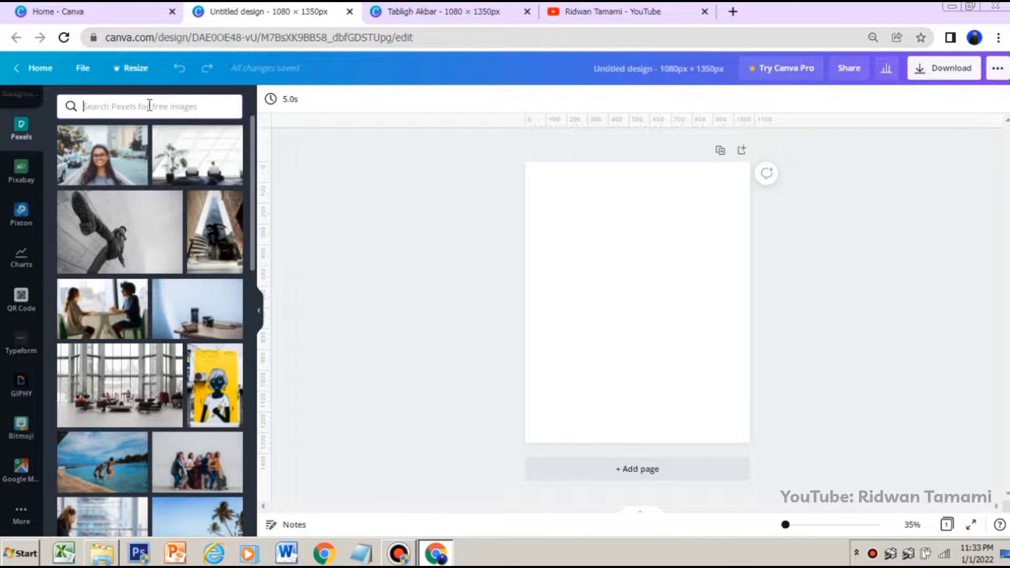
pyautogui.write('ISLAMIC')
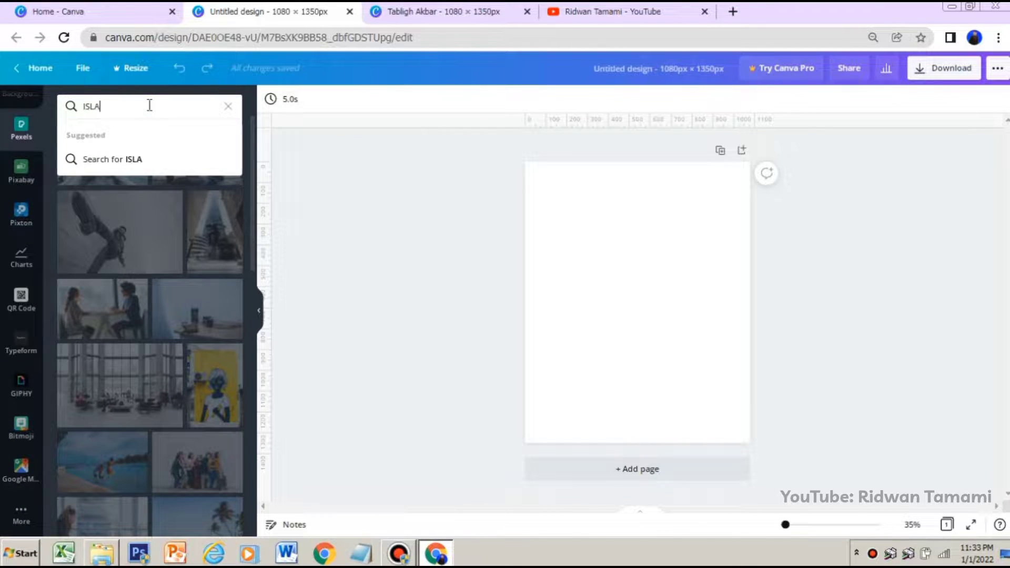
pyautogui.press('Return')
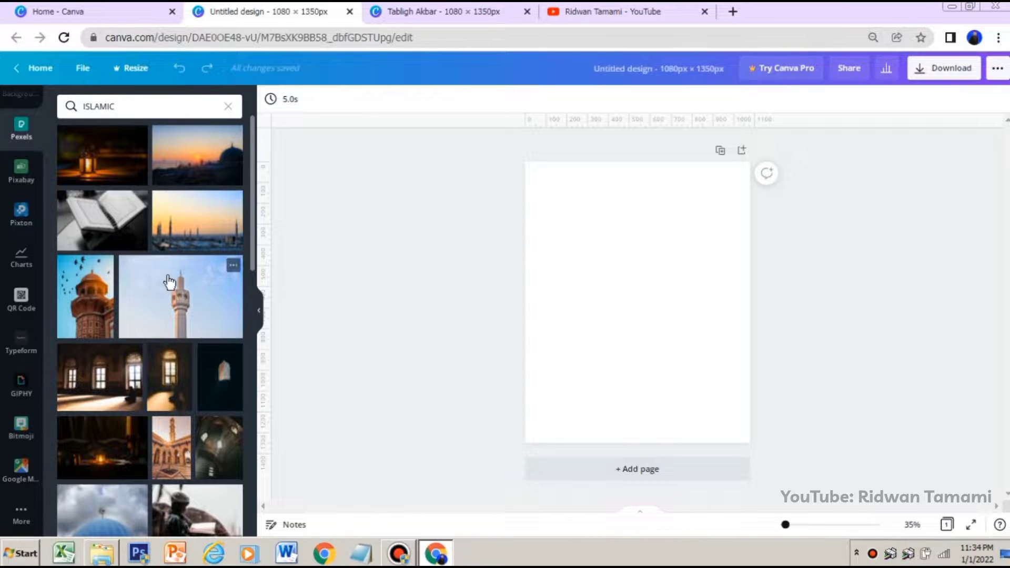
pyautogui.click(101, 221)
pyautogui.moveTo(633, 268); pyautogui.dragTo(635, 246)
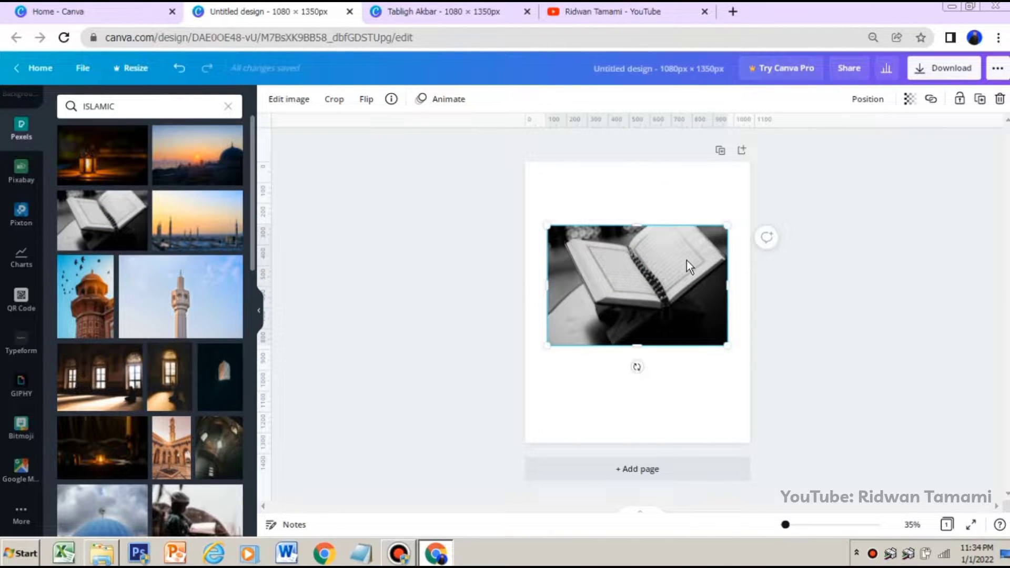
pyautogui.press('Delete')
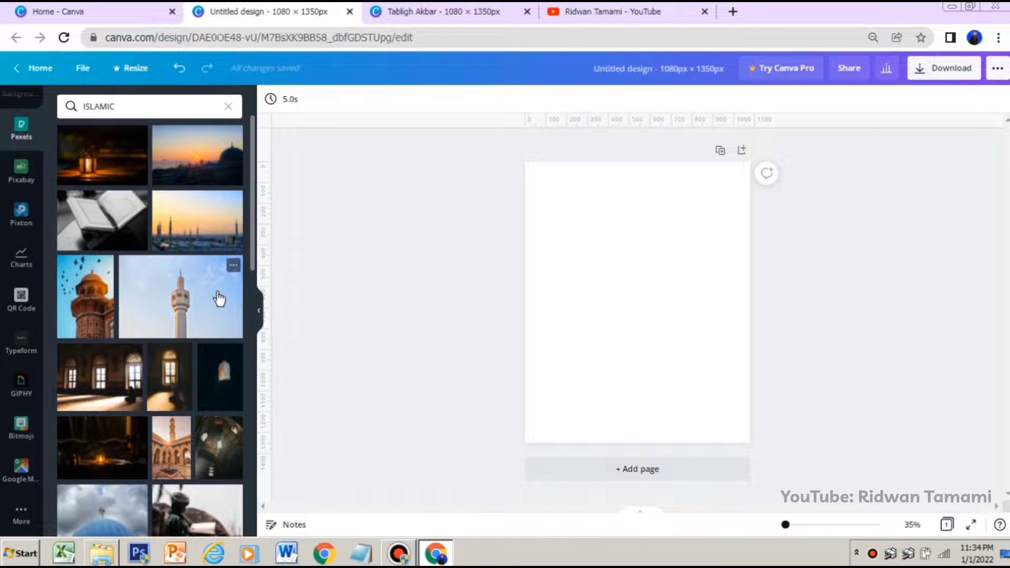
# Add the photo of the single minaret against blue sky and enlarge it to fill the page's upper part, minaret right of centre
pyautogui.scroll(-1, 170, 342)
pyautogui.scroll(-2, 169, 342)
pyautogui.scroll(3, 205, 290)
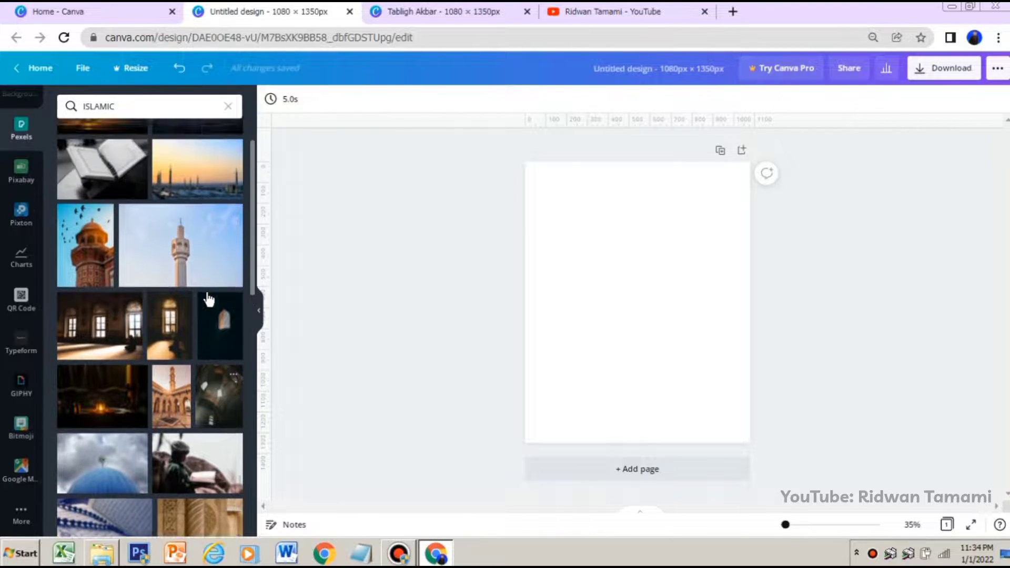
pyautogui.click(181, 293)
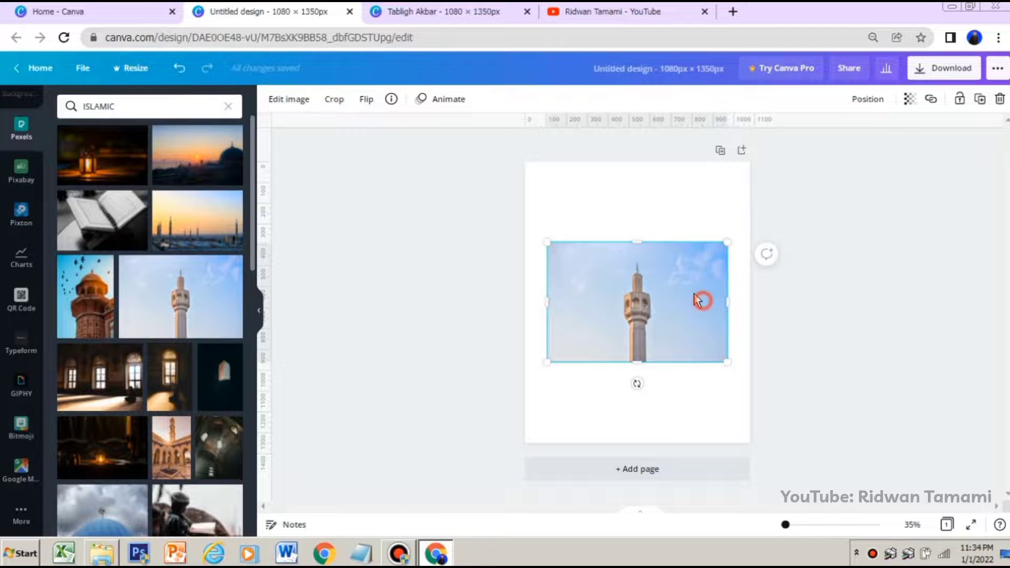
pyautogui.moveTo(701, 300); pyautogui.dragTo(669, 214)
pyautogui.moveTo(693, 273); pyautogui.dragTo(841, 430)
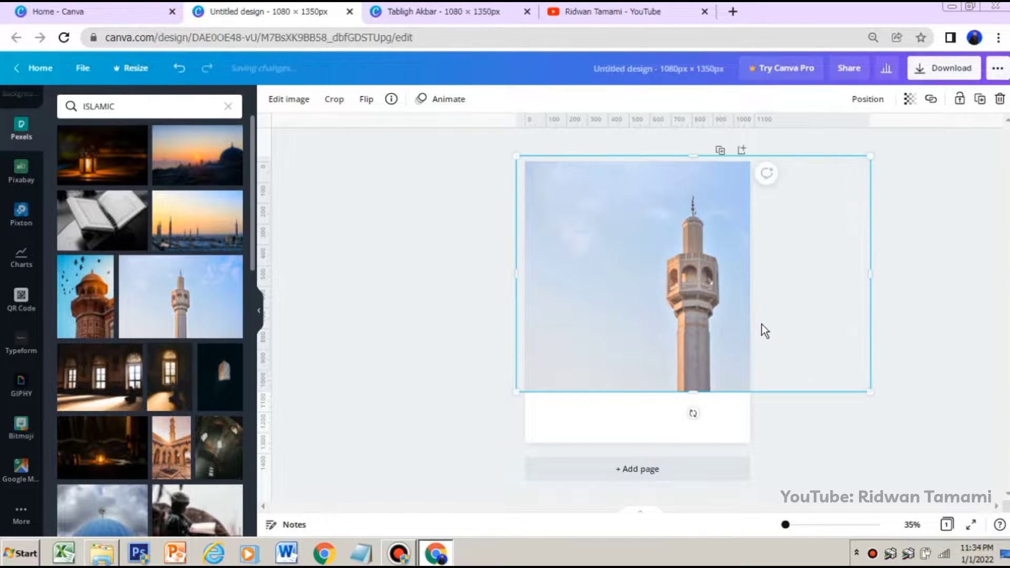
pyautogui.moveTo(762, 324)
pyautogui.mouseDown()
pyautogui.moveTo(753, 308)
pyautogui.moveTo(763, 311)
pyautogui.mouseUp()
pyautogui.click(910, 239)
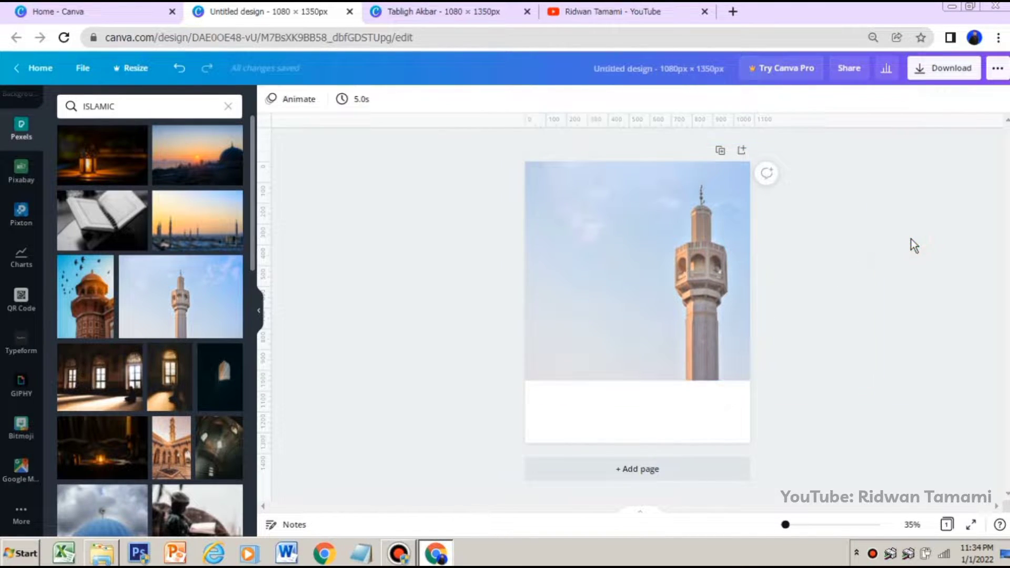
# Move the minaret photo slightly left and down on the page and lock its position
pyautogui.click(741, 261)
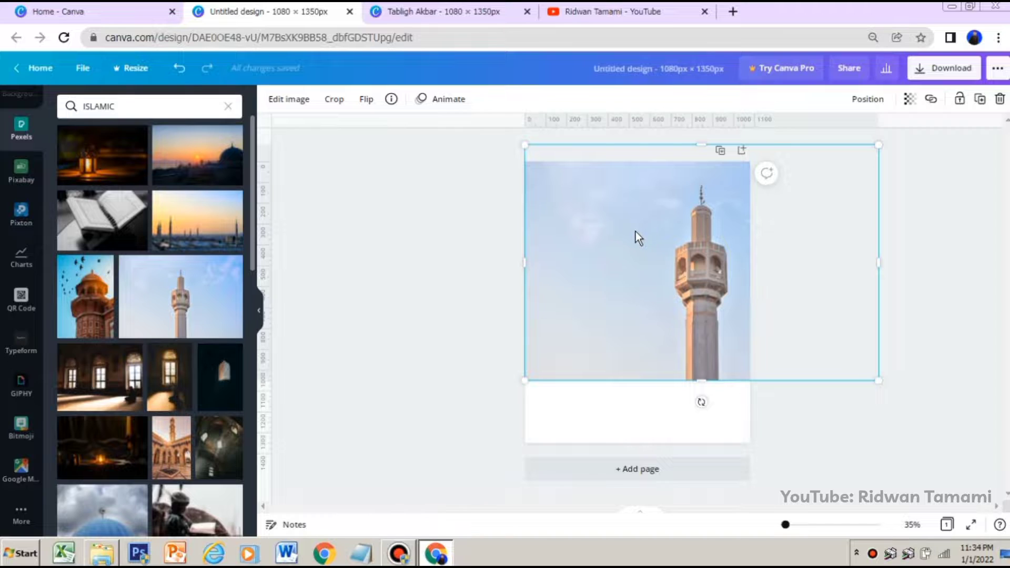
pyautogui.moveTo(635, 234); pyautogui.dragTo(598, 237)
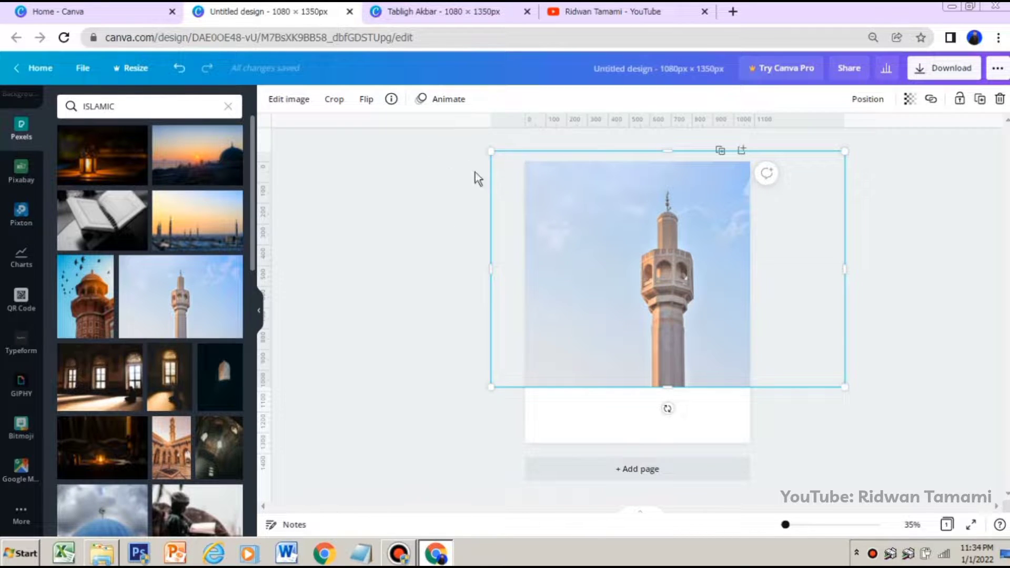
pyautogui.moveTo(602, 219); pyautogui.dragTo(644, 221)
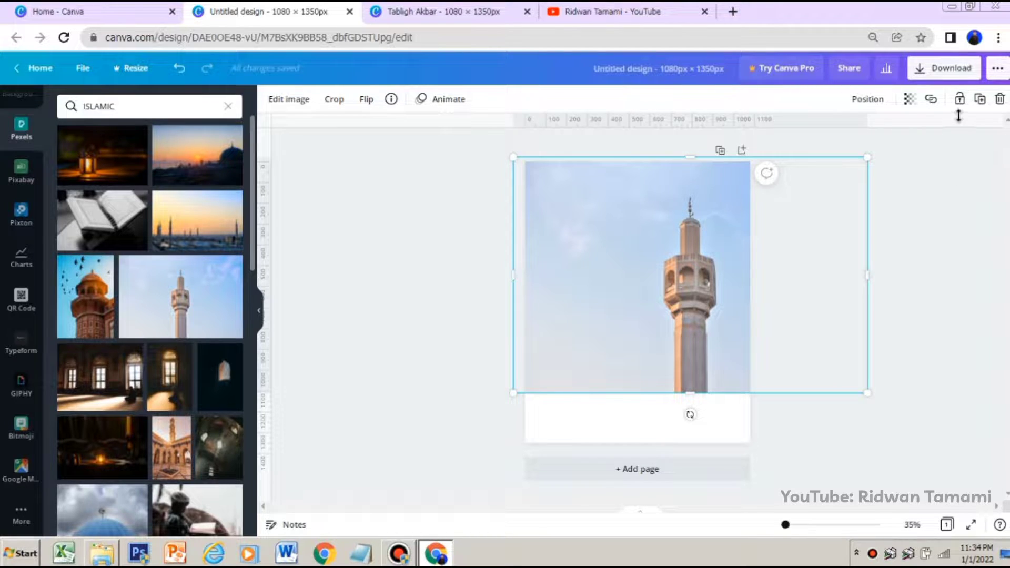
pyautogui.click(959, 98)
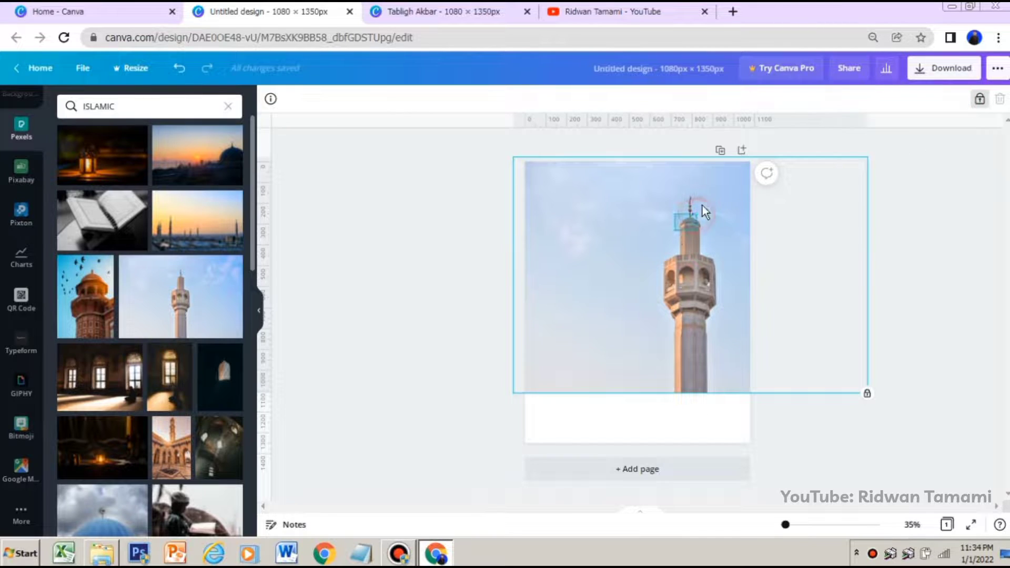
pyautogui.moveTo(542, 205); pyautogui.dragTo(761, 263)
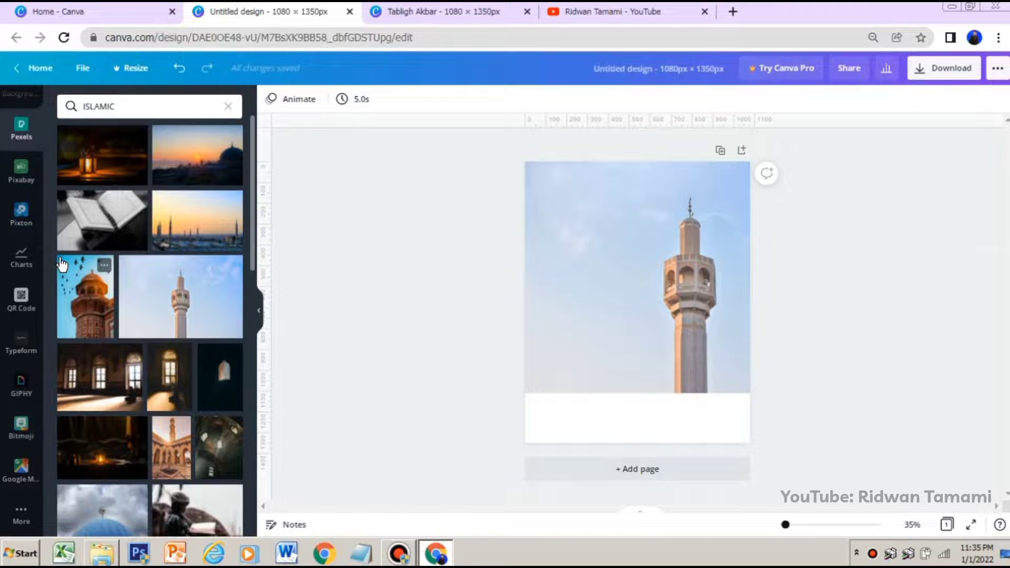
# Add a square shape and stretch it into a rectangle covering the full width of the page's lower part
pyautogui.scroll(5, 13, 226)
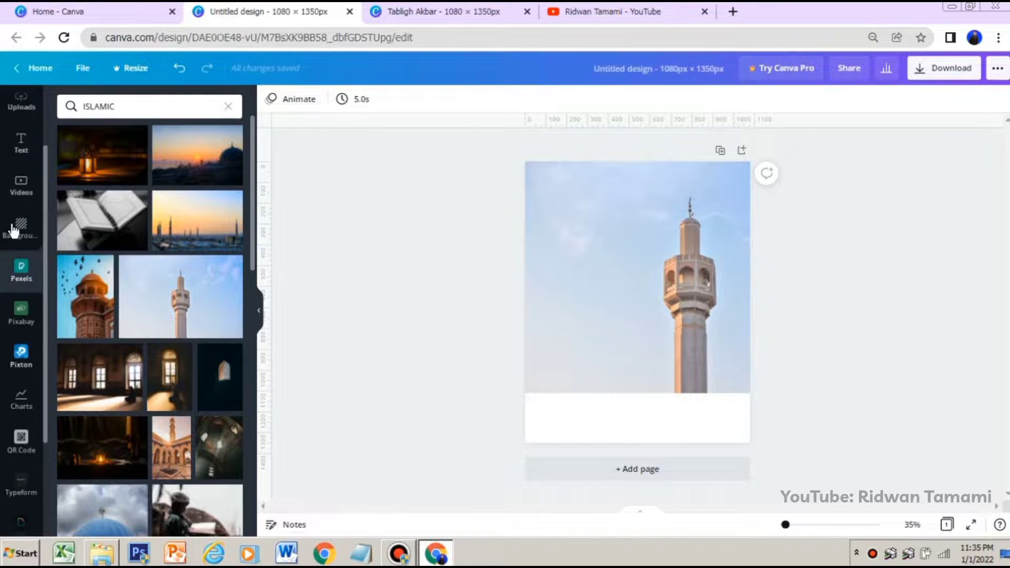
pyautogui.click(31, 157)
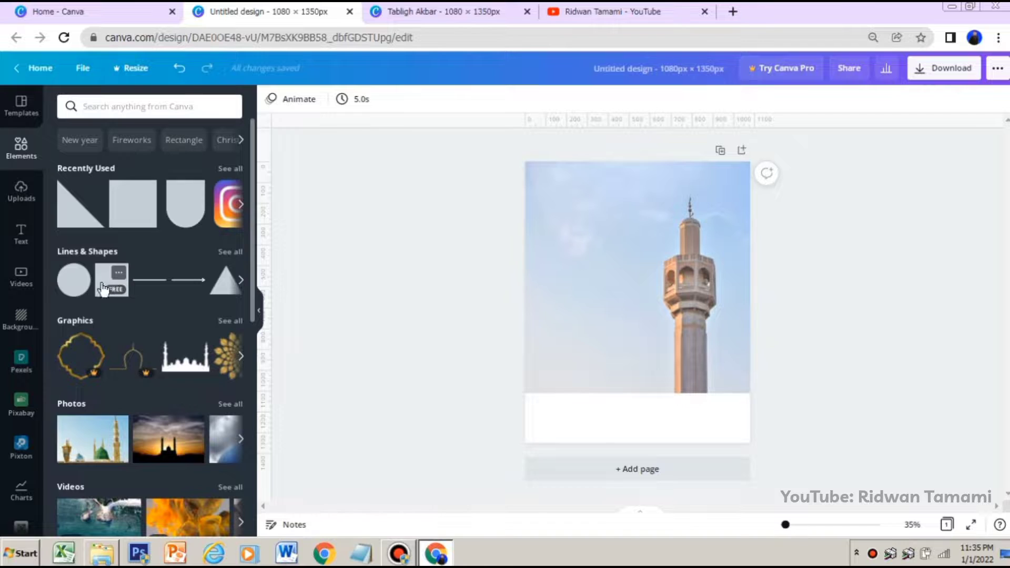
pyautogui.click(109, 288)
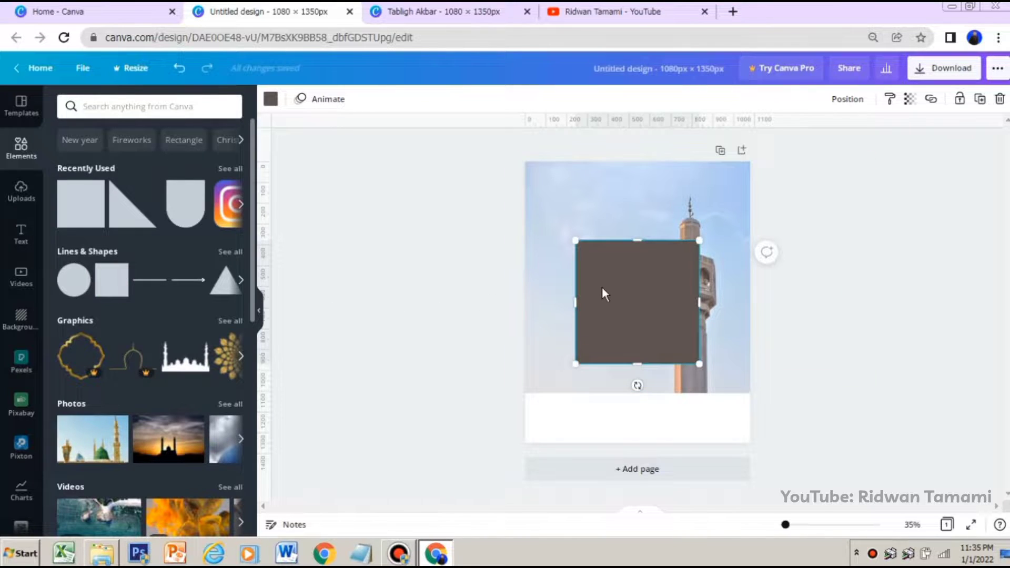
pyautogui.moveTo(602, 288); pyautogui.dragTo(782, 372)
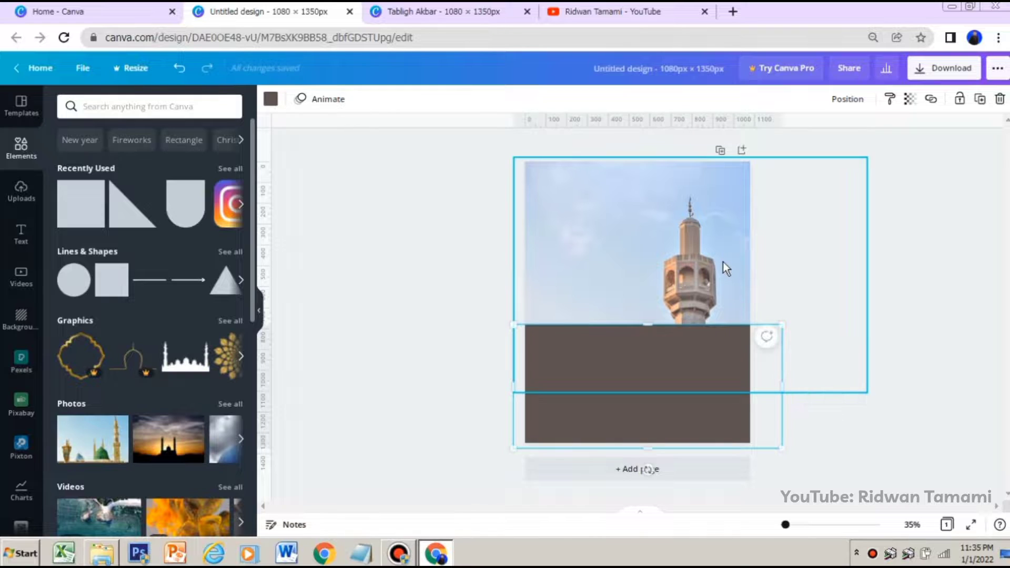
# Unlock the minaret photo, move it up so more of the tower shows above the rectangle, and lock it again
pyautogui.click(723, 262)
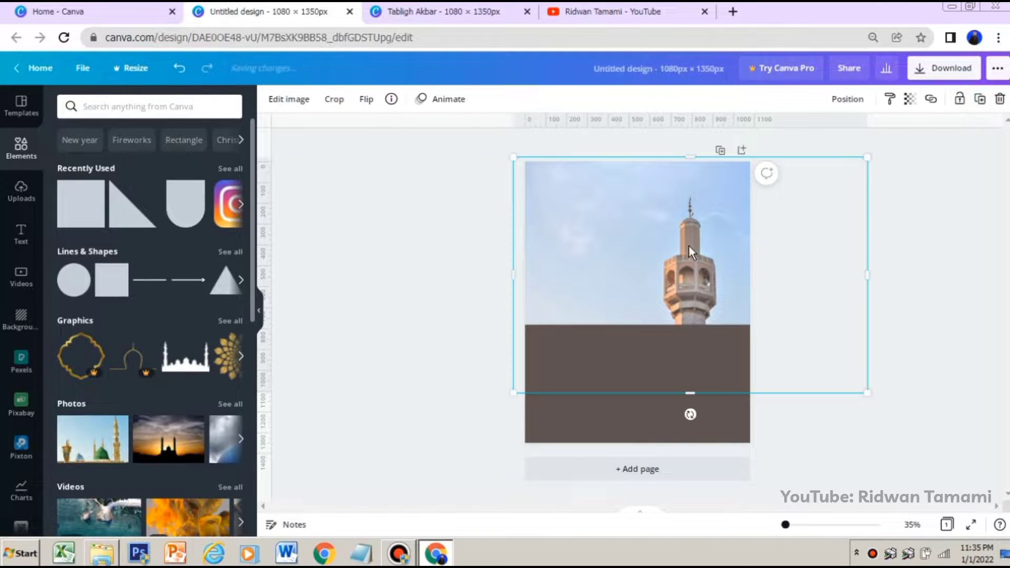
pyautogui.moveTo(689, 250); pyautogui.dragTo(694, 229)
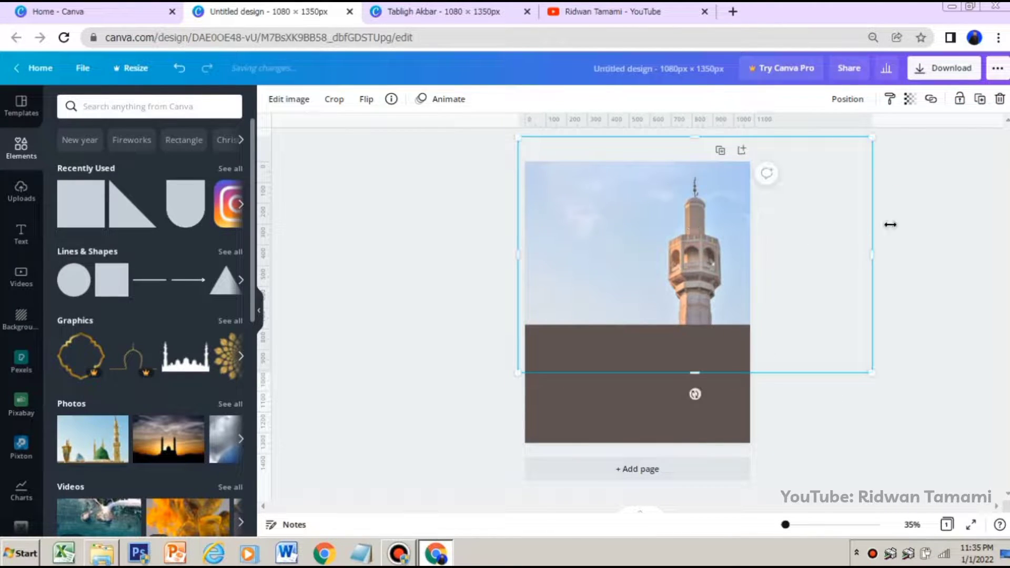
pyautogui.click(960, 99)
pyautogui.click(891, 245)
# Recolor the rectangle from the default dark green to a brighter custom green
pyautogui.click(657, 388)
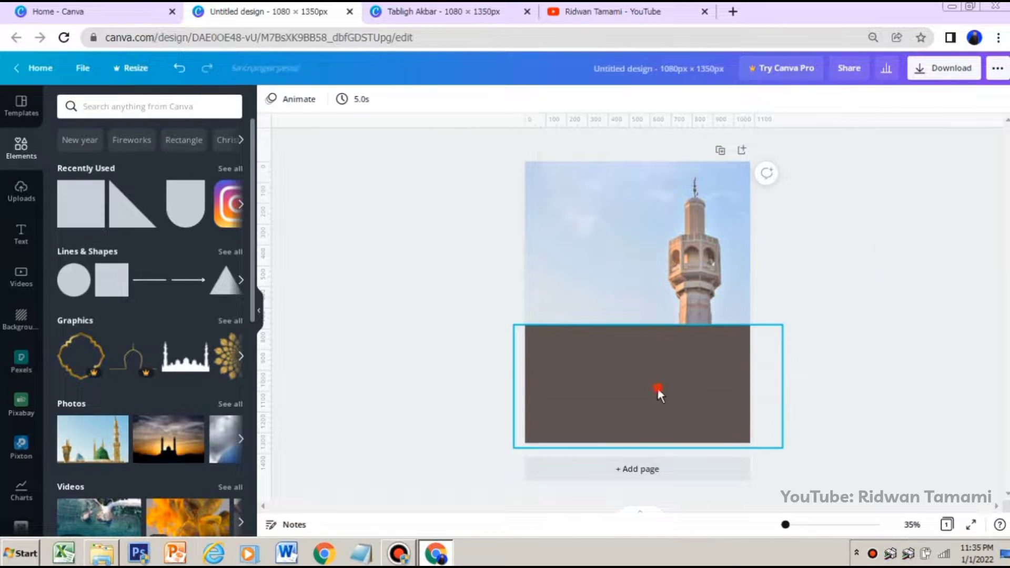
pyautogui.click(270, 99)
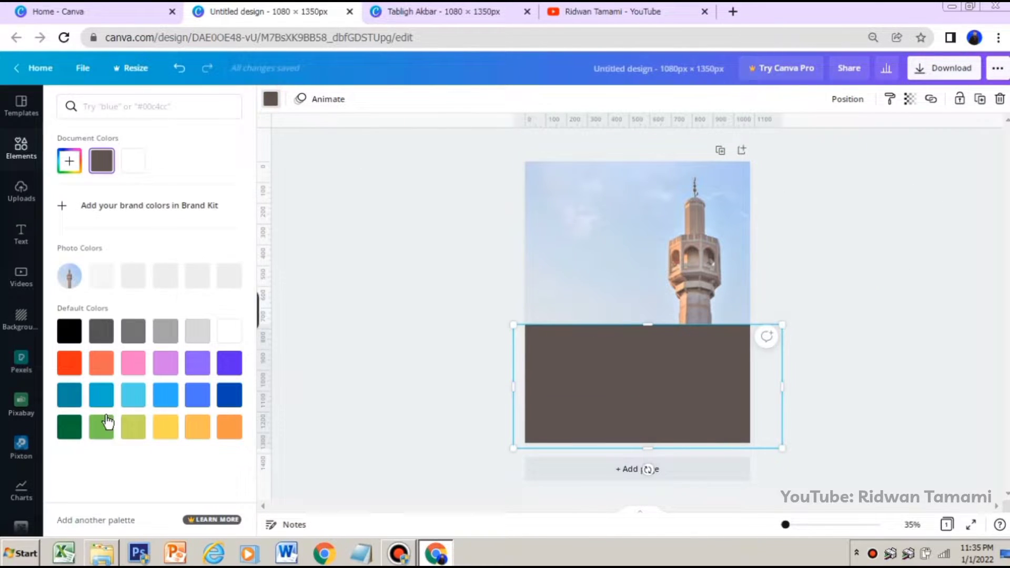
pyautogui.click(78, 434)
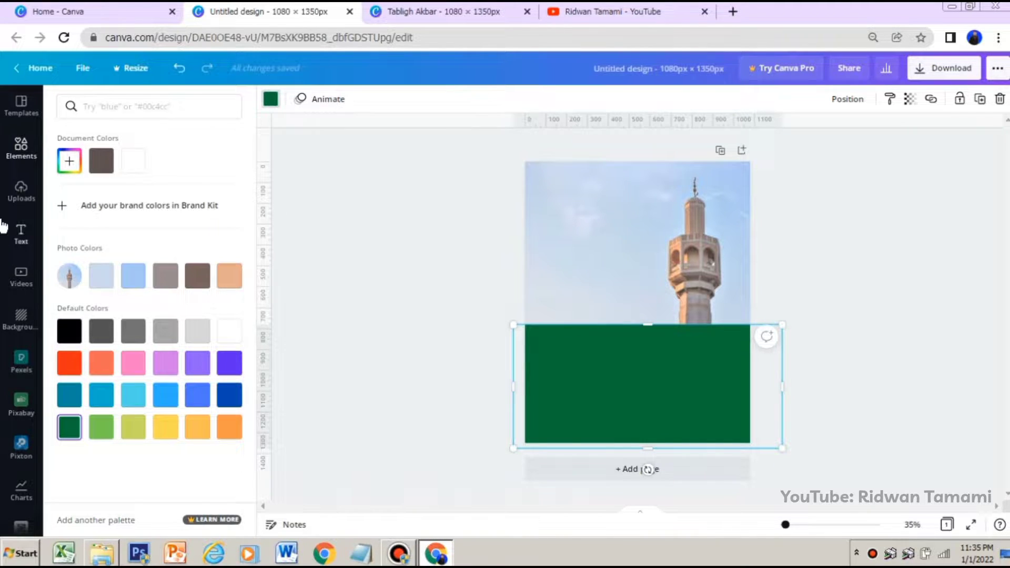
pyautogui.click(70, 165)
pyautogui.moveTo(221, 226); pyautogui.dragTo(202, 201)
pyautogui.click(205, 199)
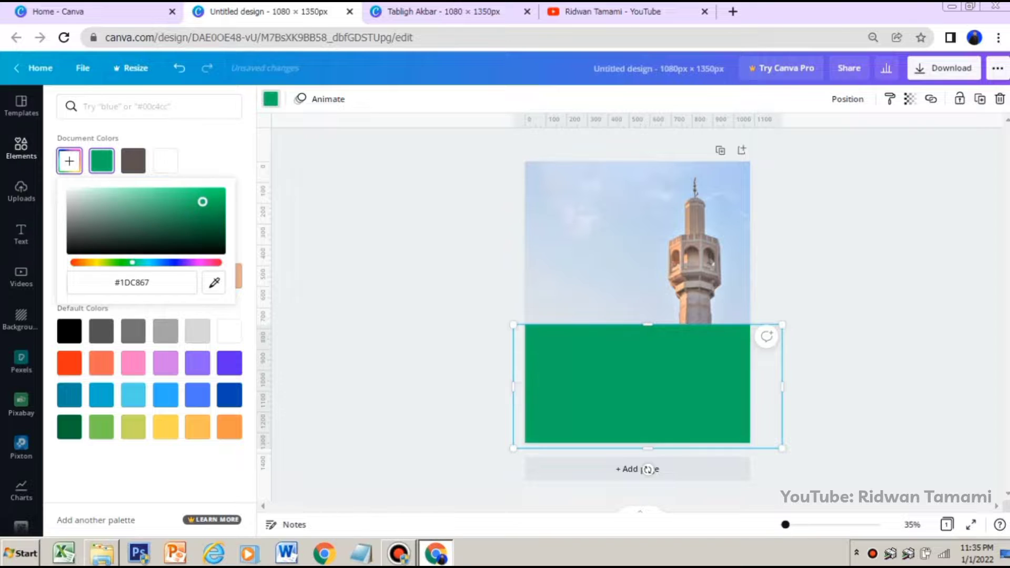
pyautogui.click(356, 210)
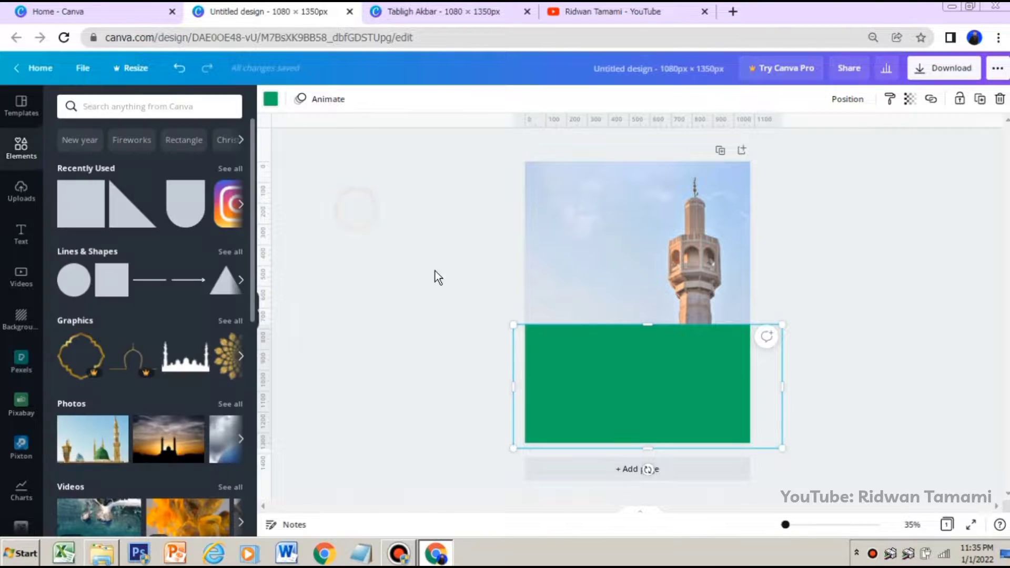
pyautogui.click(913, 302)
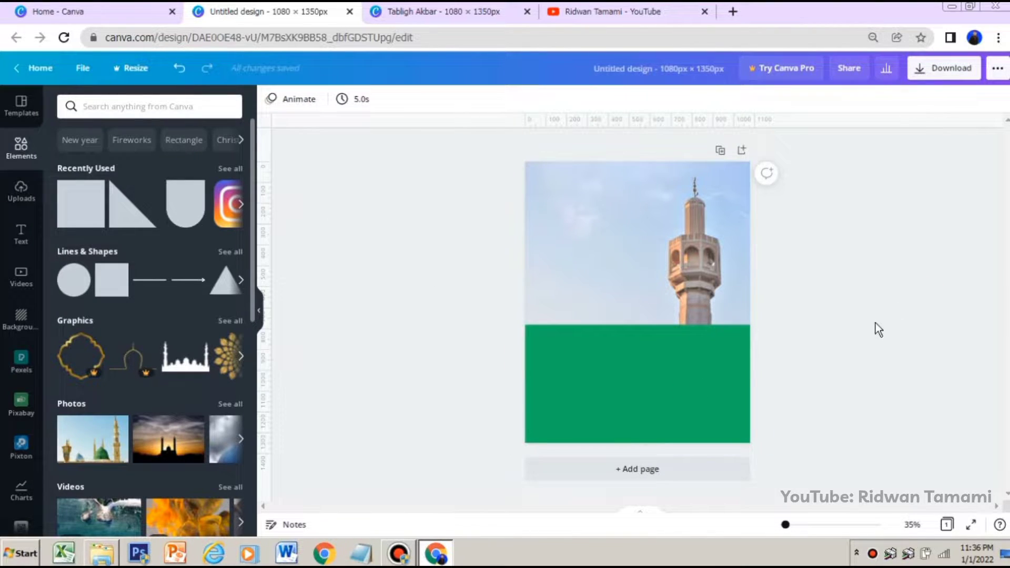
# Add a square shape and stretch it across the upper part of the page so it covers the minaret photo
pyautogui.click(684, 379)
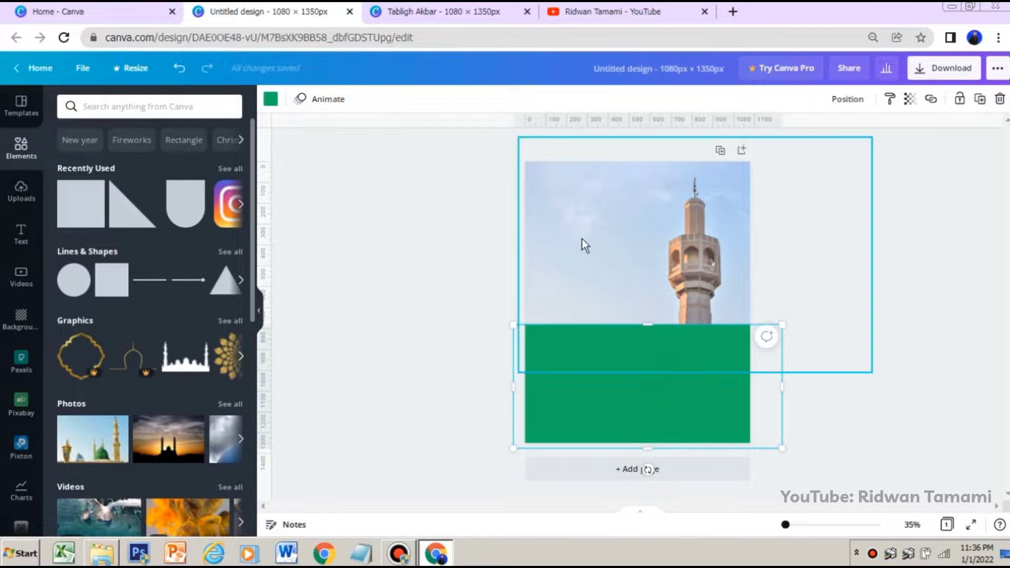
pyautogui.click(84, 208)
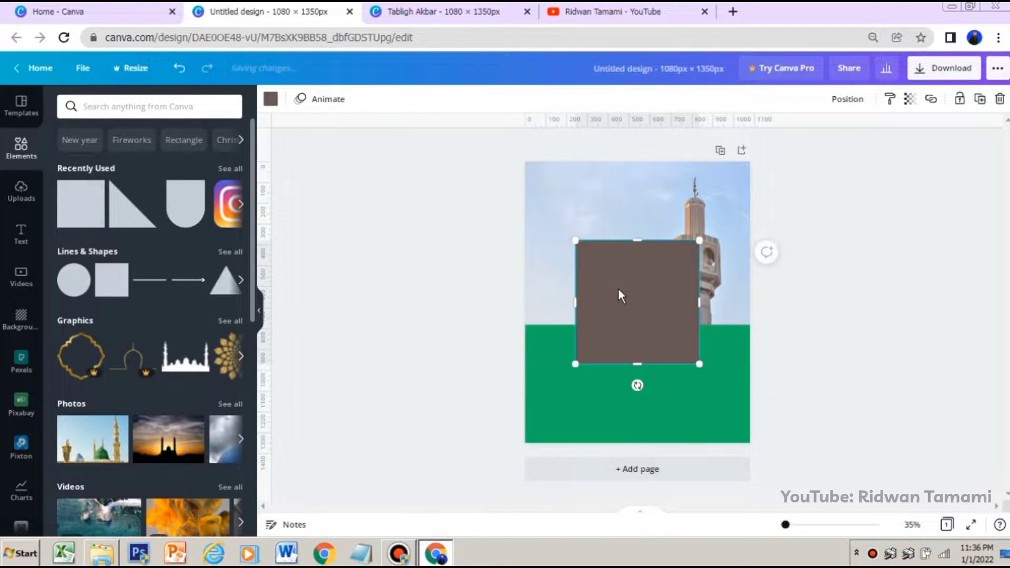
pyautogui.moveTo(618, 295); pyautogui.dragTo(562, 196)
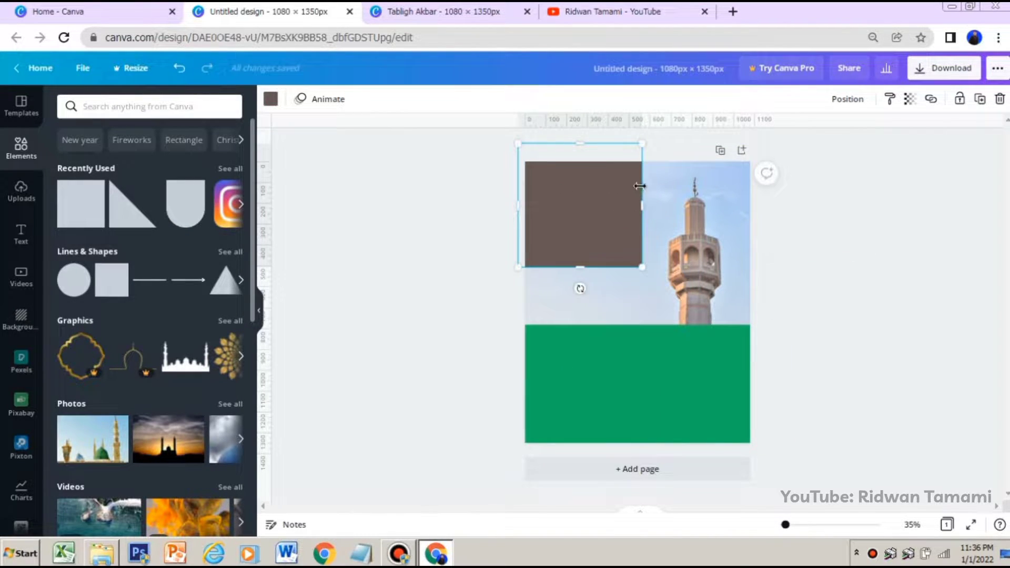
pyautogui.moveTo(639, 186); pyautogui.dragTo(750, 205)
pyautogui.moveTo(643, 266); pyautogui.dragTo(642, 332)
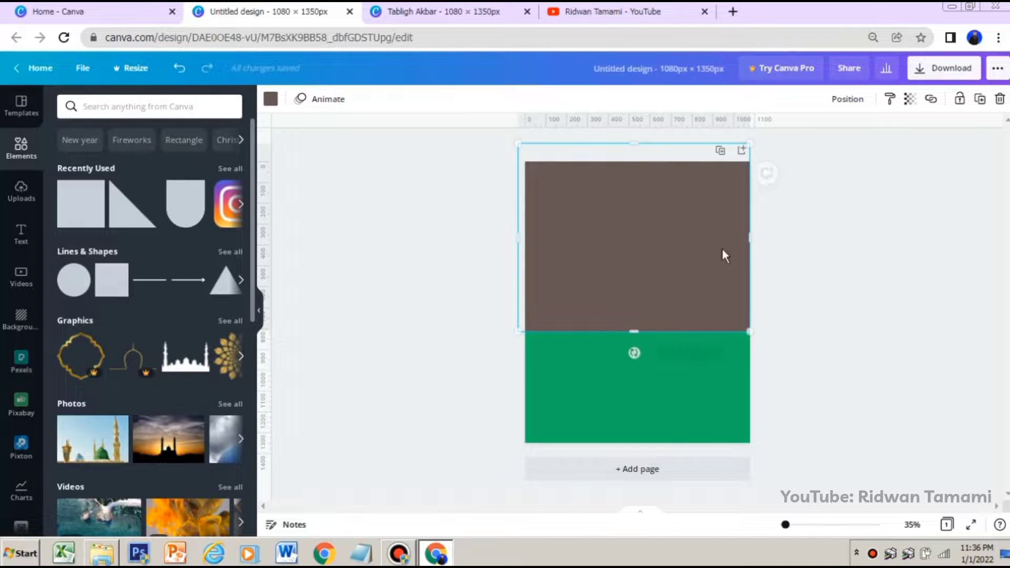
# Send the new brown rectangle one layer backward, behind the green rectangle
pyautogui.click(841, 99)
pyautogui.click(800, 135)
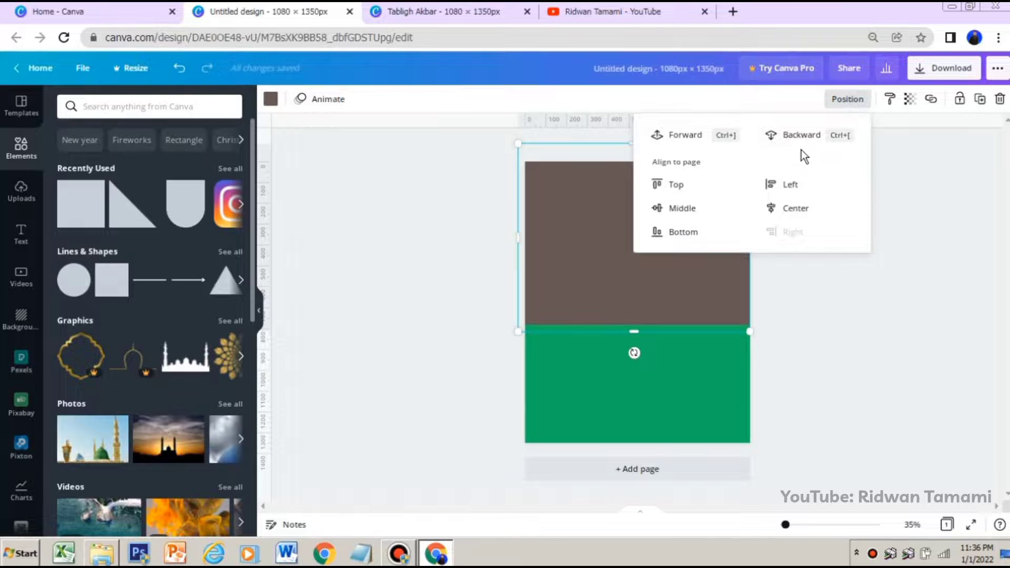
pyautogui.click(819, 330)
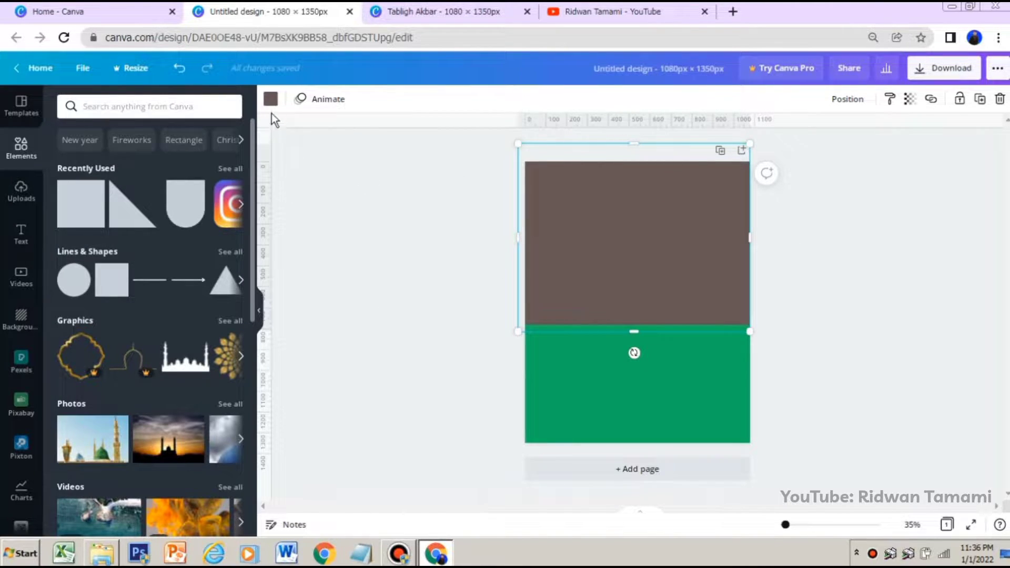
# Recolor the brown rectangle with the medium light blue from the photo's colors
pyautogui.click(271, 100)
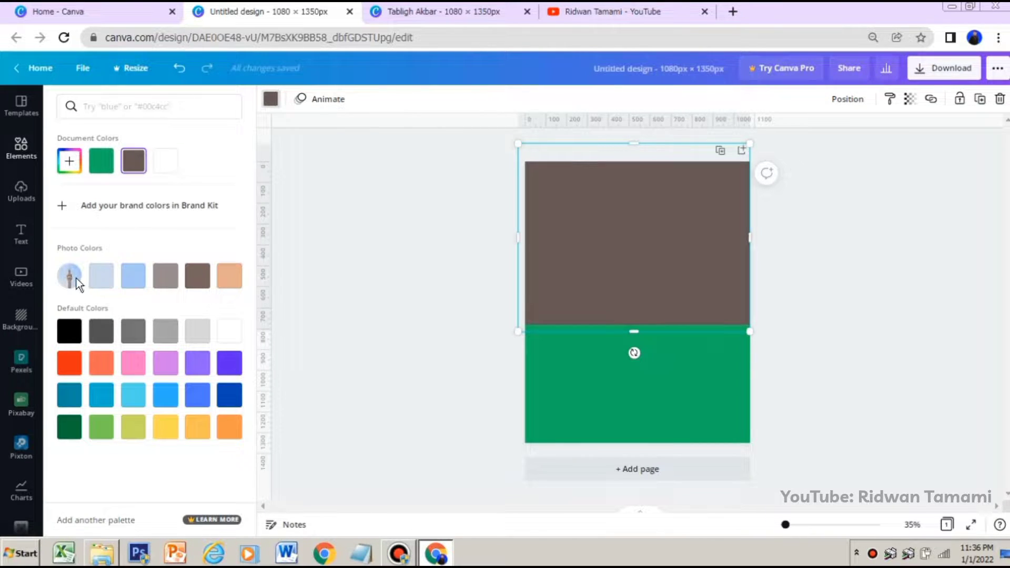
pyautogui.click(133, 285)
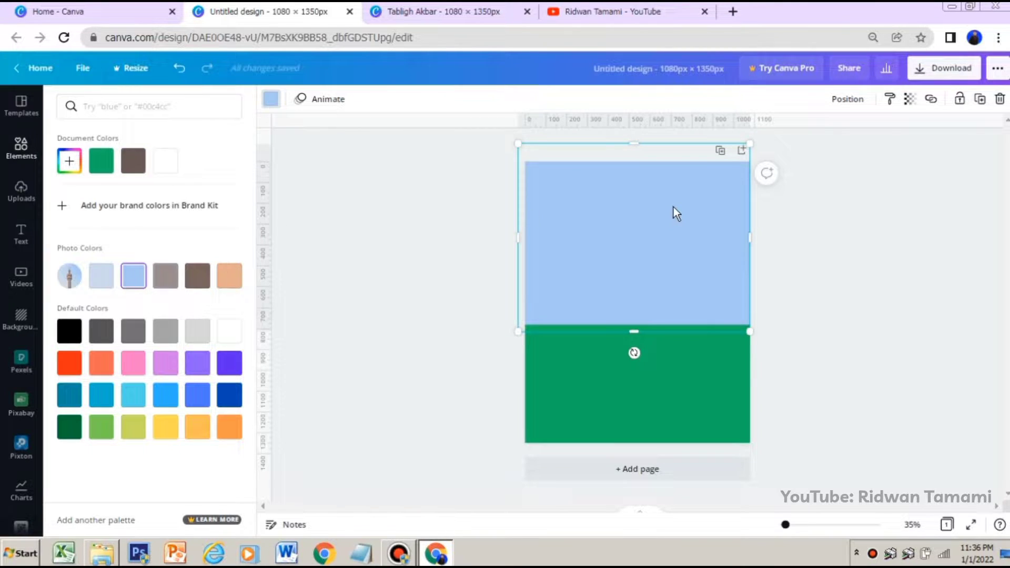
pyautogui.click(834, 211)
# Reduce the blue rectangle's opacity so it becomes a translucent tint over the minaret photo, and lock it in place
pyautogui.click(735, 246)
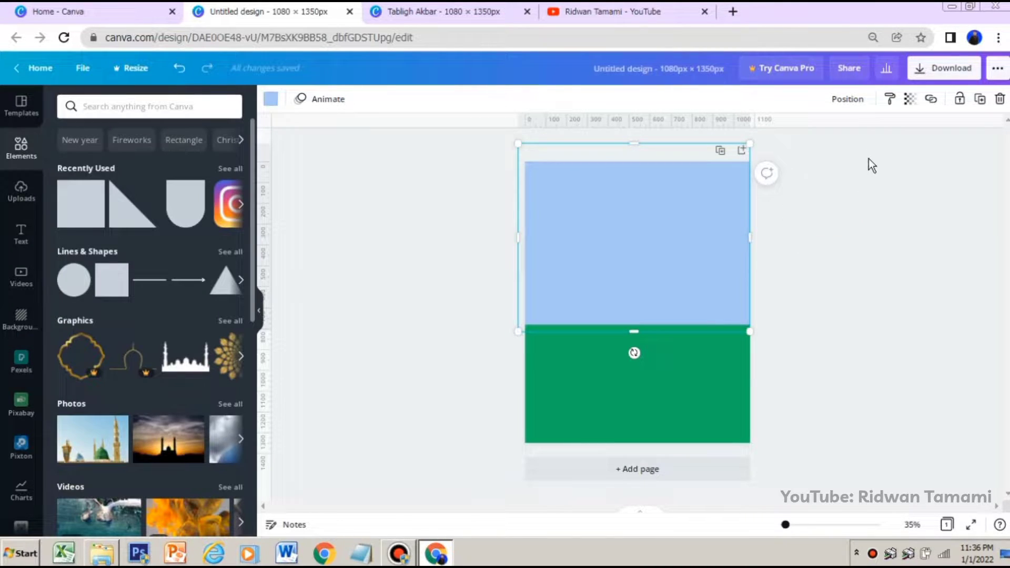
pyautogui.click(910, 101)
pyautogui.moveTo(875, 138); pyautogui.dragTo(825, 153)
pyautogui.click(877, 238)
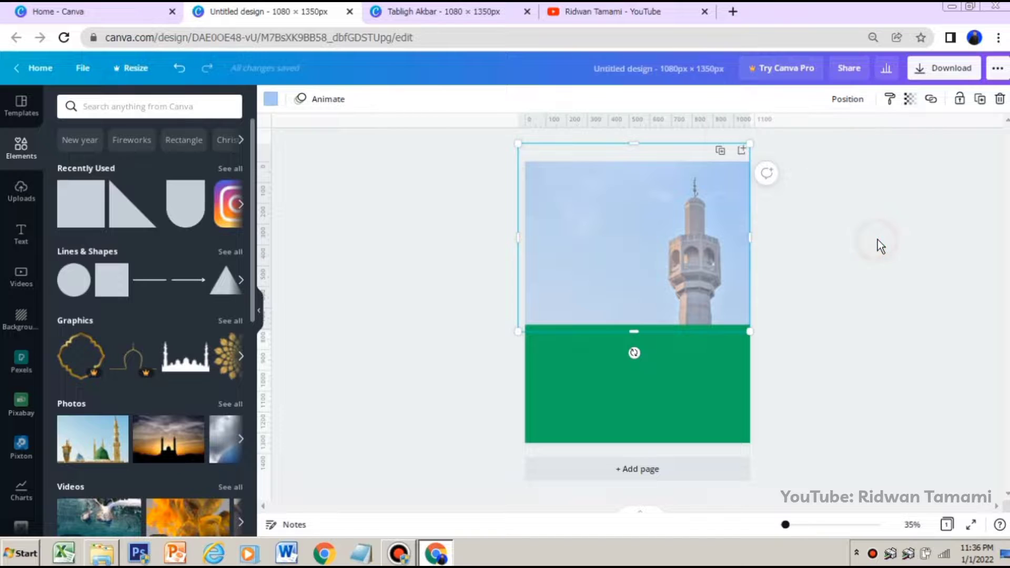
pyautogui.click(688, 203)
pyautogui.click(965, 105)
pyautogui.click(847, 240)
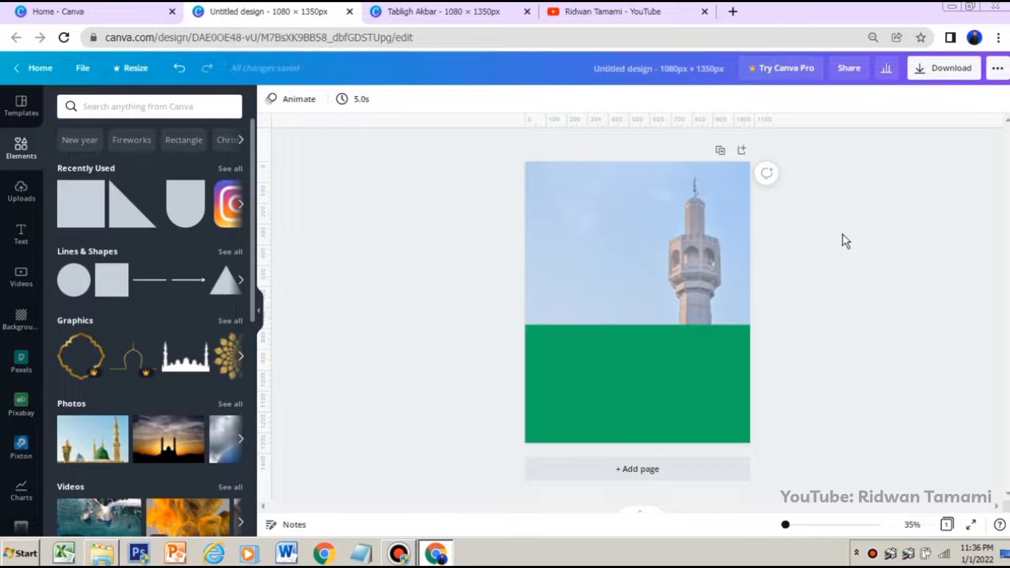
# Add another square and reshape it into a thin full-width band along the upper edge of the green rectangle
pyautogui.click(83, 216)
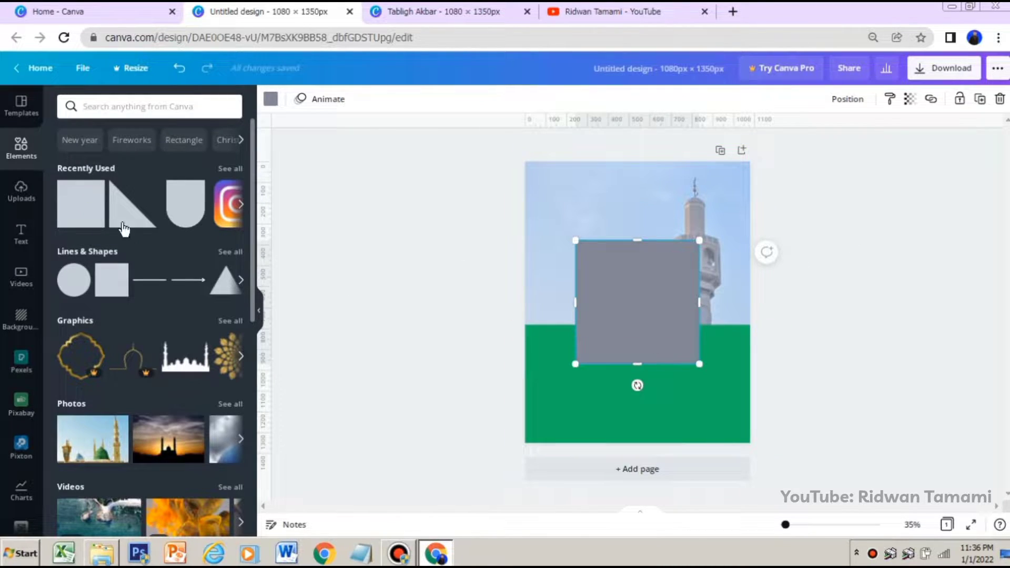
pyautogui.moveTo(667, 311); pyautogui.dragTo(597, 324)
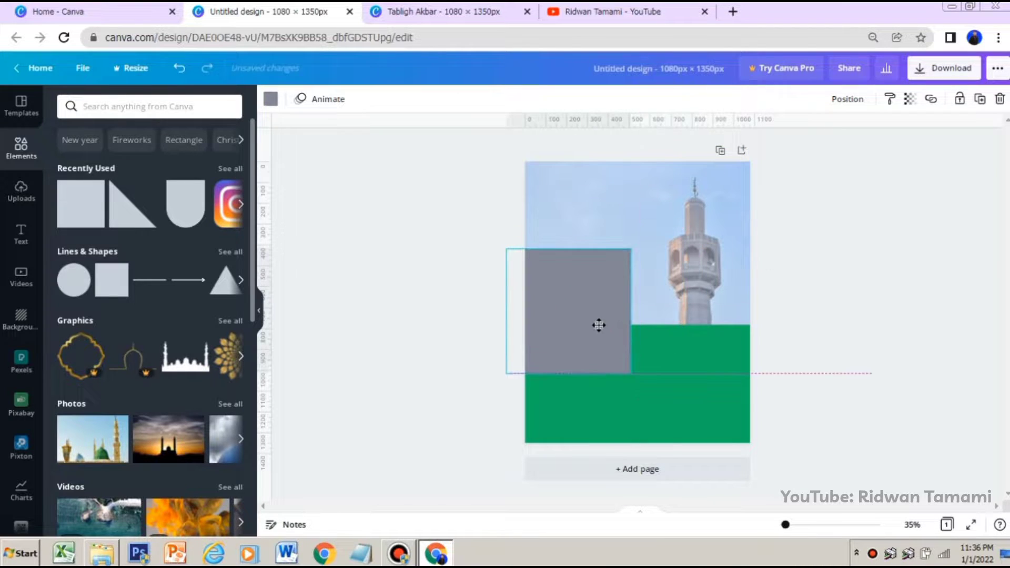
pyautogui.moveTo(572, 246); pyautogui.dragTo(571, 269)
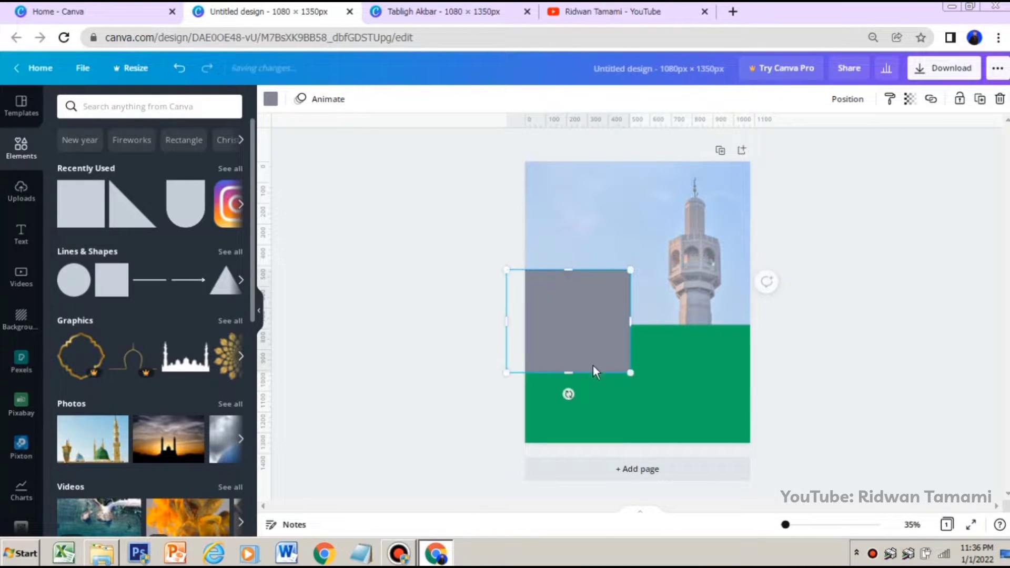
pyautogui.moveTo(591, 377); pyautogui.dragTo(590, 336)
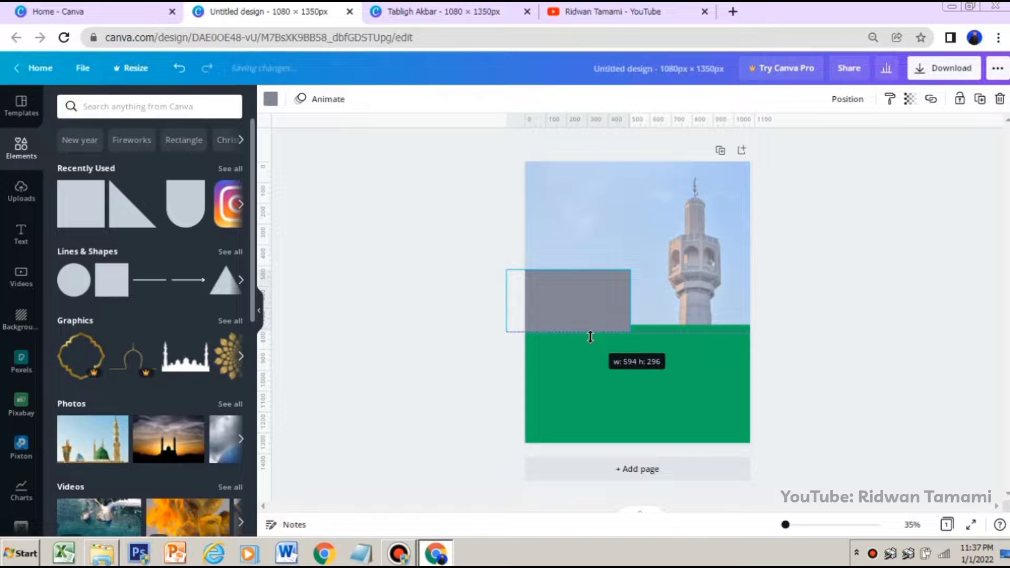
pyautogui.moveTo(632, 300); pyautogui.dragTo(771, 295)
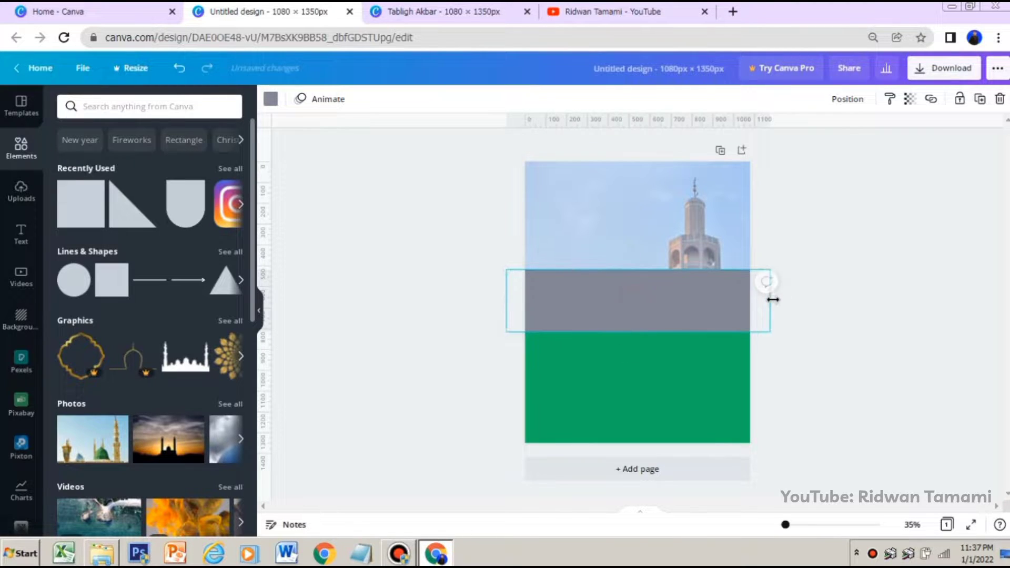
pyautogui.moveTo(637, 269); pyautogui.dragTo(639, 293)
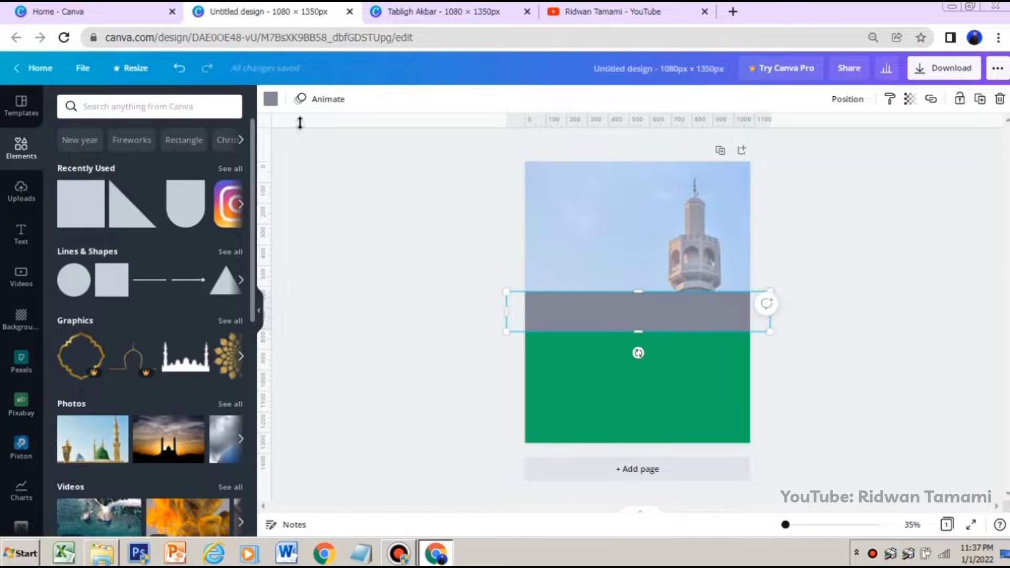
# Recolor the thin grey band with the dark green default color
pyautogui.click(269, 101)
pyautogui.click(68, 427)
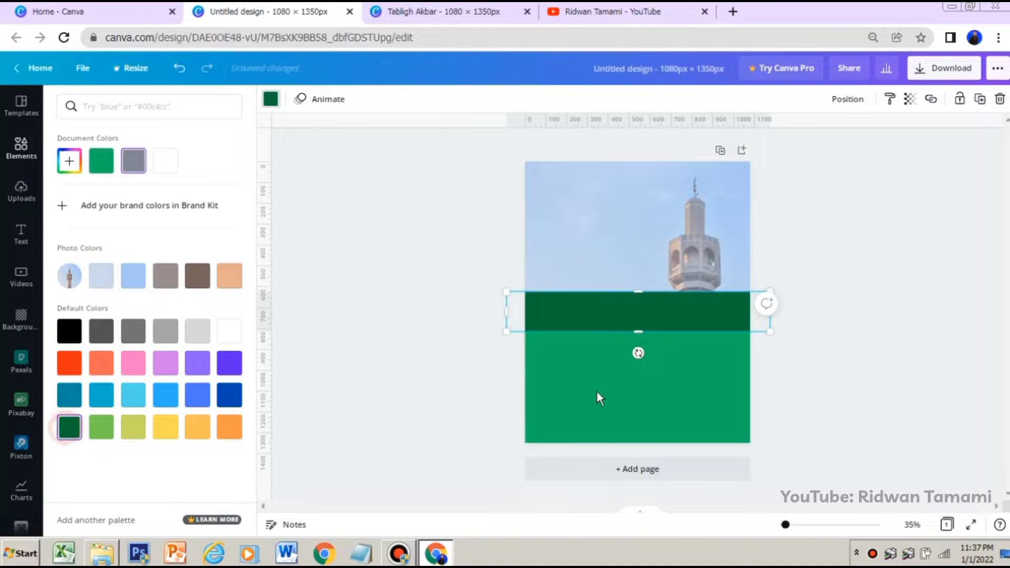
pyautogui.click(875, 300)
# Copy and paste the dark green band, placing one of the two bands lower on the bright green rectangle
pyautogui.click(643, 304)
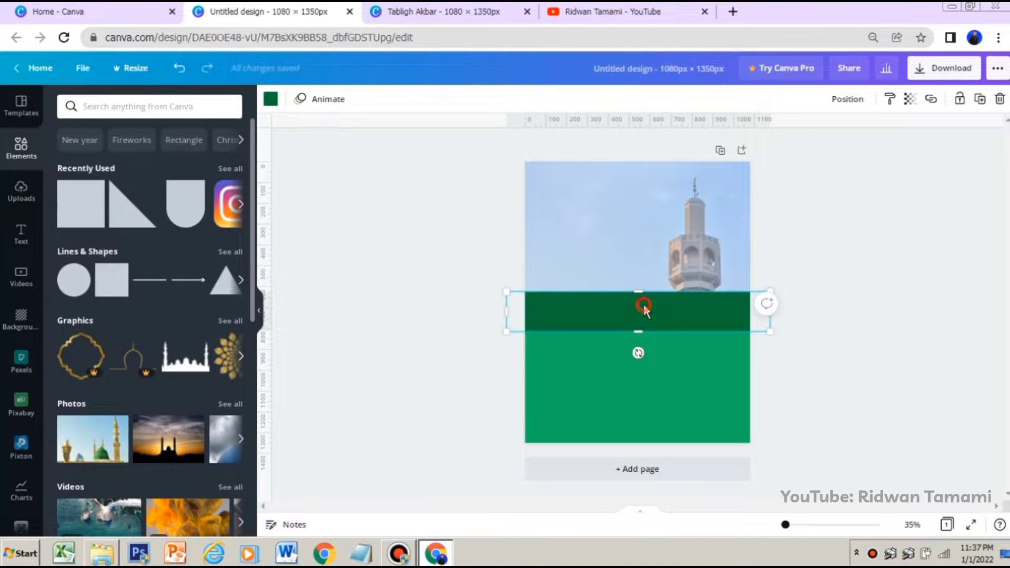
pyautogui.rightClick(643, 305)
pyautogui.click(666, 284)
pyautogui.rightClick(648, 314)
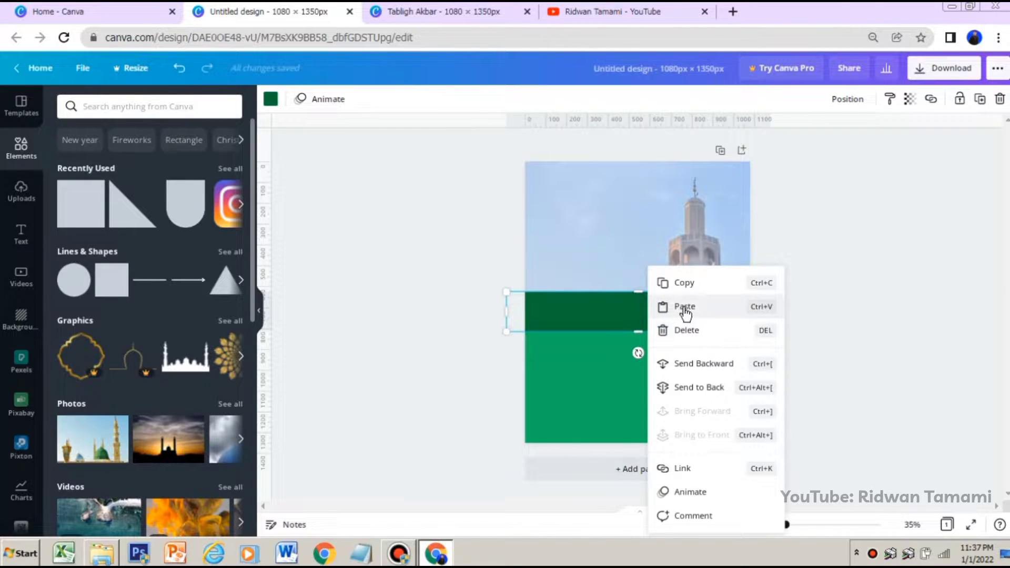
pyautogui.click(682, 310)
pyautogui.moveTo(638, 314); pyautogui.dragTo(638, 358)
# Extend the upper band slightly upward and recolor it with the document's bright green
pyautogui.click(649, 316)
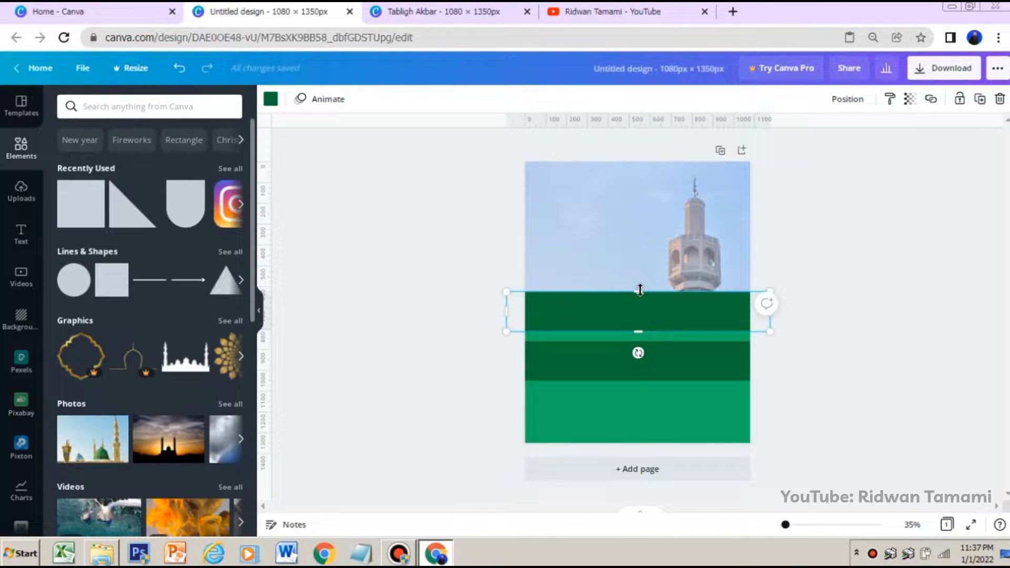
pyautogui.moveTo(639, 286); pyautogui.dragTo(638, 280)
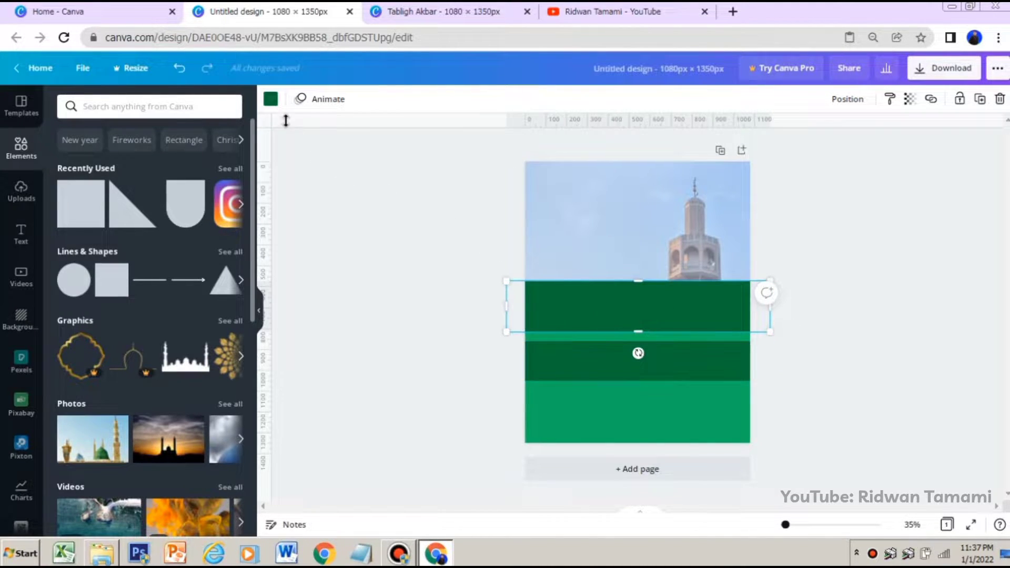
pyautogui.click(274, 105)
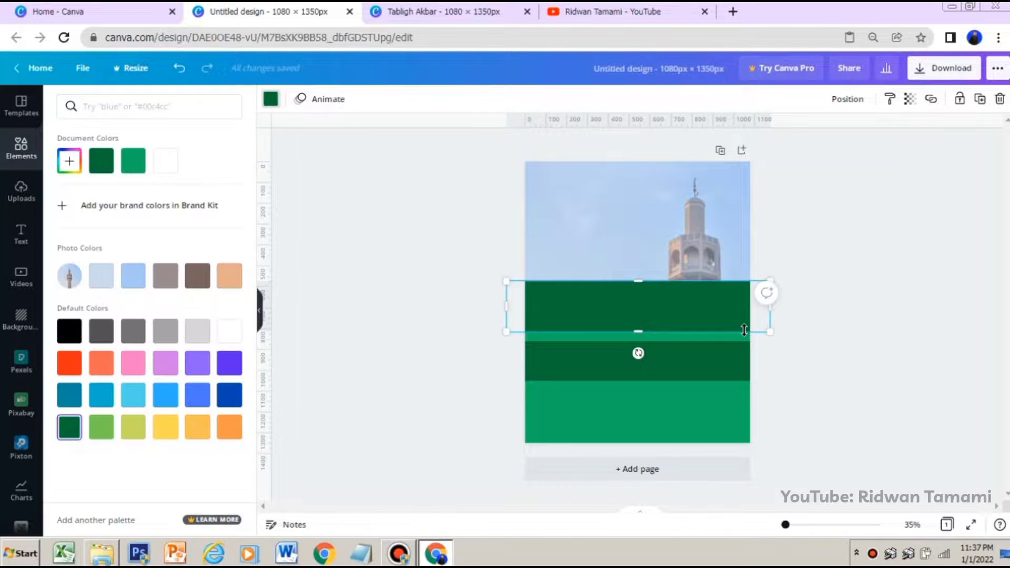
pyautogui.click(138, 161)
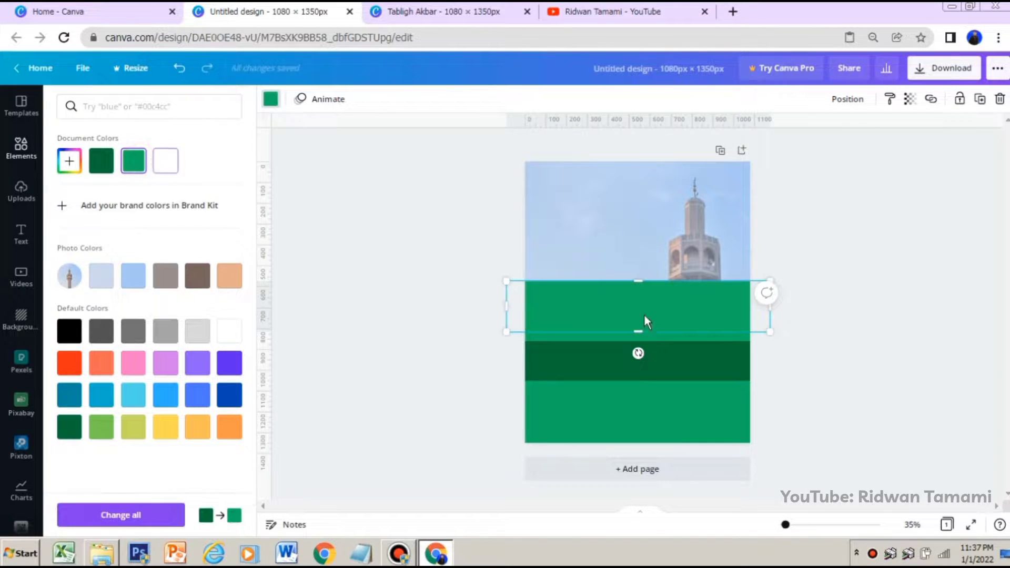
# Move the dark green band up onto the bright green band, leaving a thin bright green strip above it
pyautogui.click(675, 362)
pyautogui.moveTo(675, 361); pyautogui.dragTo(679, 306)
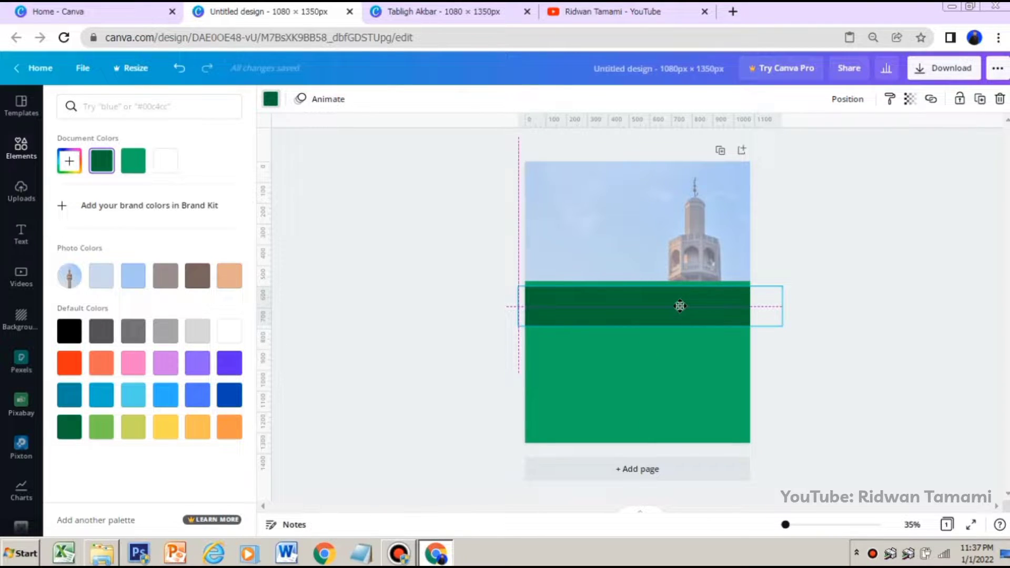
pyautogui.moveTo(680, 306); pyautogui.dragTo(681, 305)
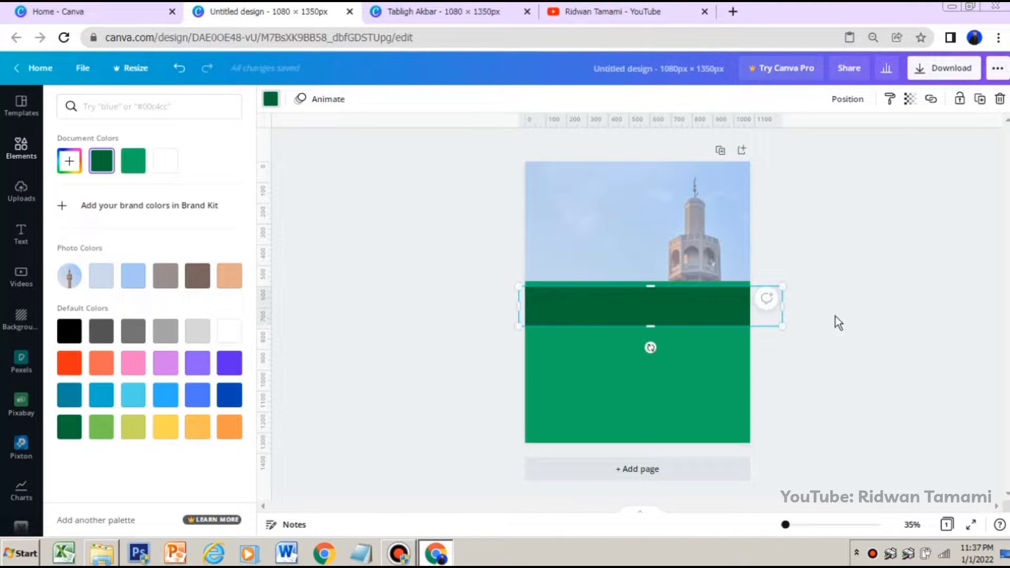
pyautogui.click(831, 322)
pyautogui.click(789, 348)
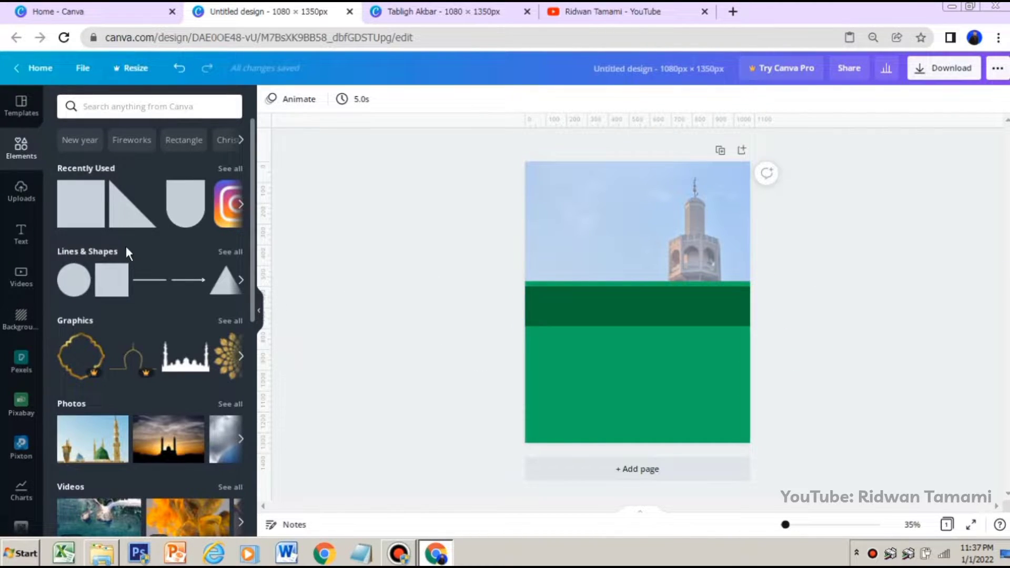
# Add a right triangle, then realign the large bright green rectangle to the page's lower left corner and lock it
pyautogui.click(131, 217)
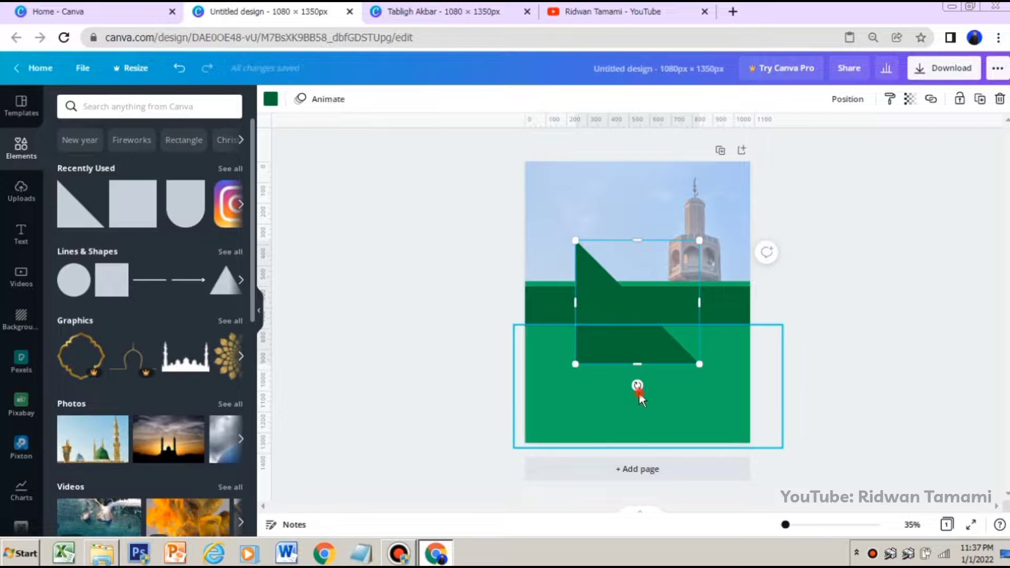
pyautogui.moveTo(638, 387); pyautogui.dragTo(667, 381)
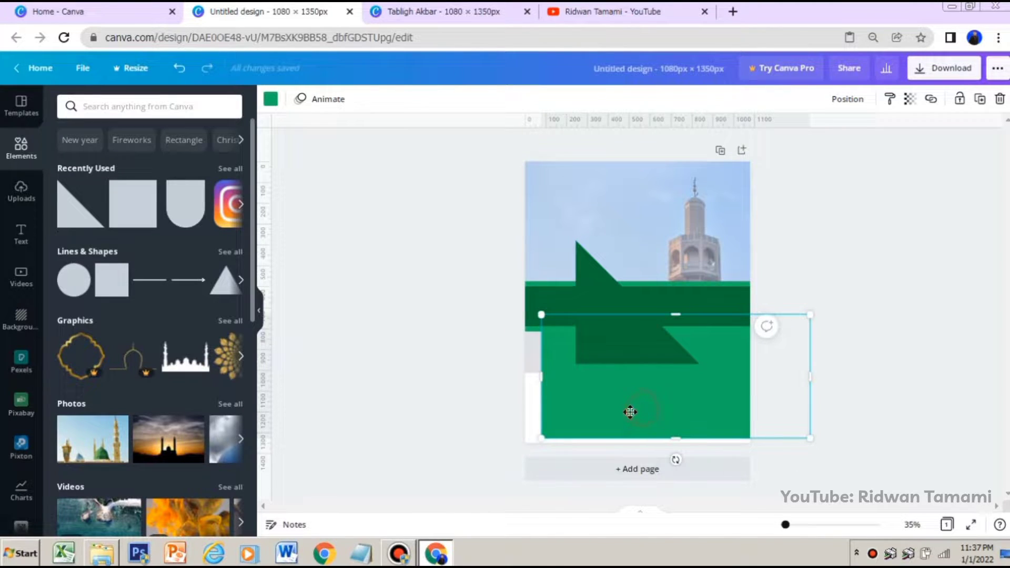
pyautogui.moveTo(629, 411); pyautogui.dragTo(624, 415)
pyautogui.click(962, 102)
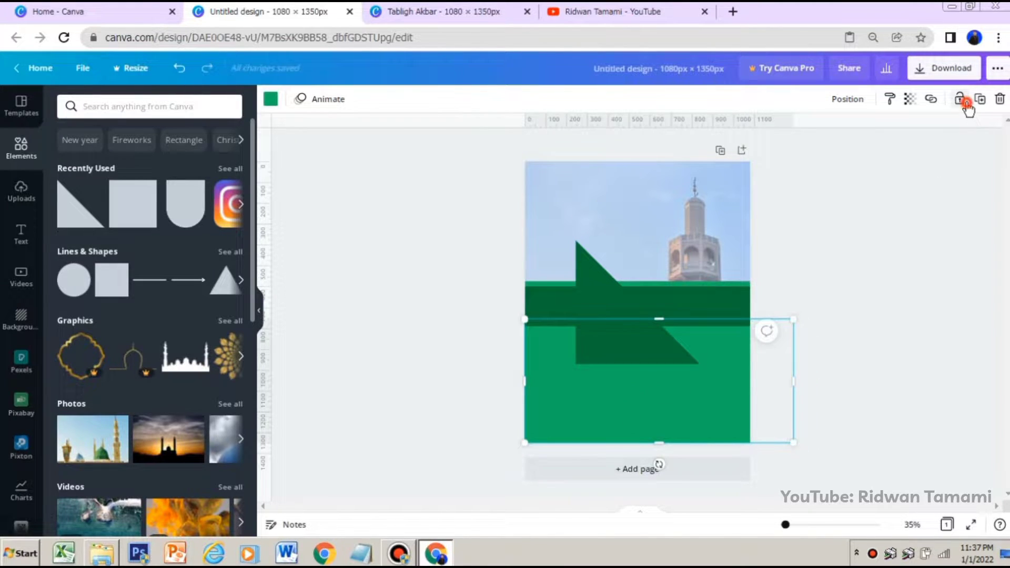
pyautogui.click(903, 308)
# Rotate the triangle 90° counterclockwise and place it at the page's right edge, its base level with the dark green band's lower edge
pyautogui.click(627, 349)
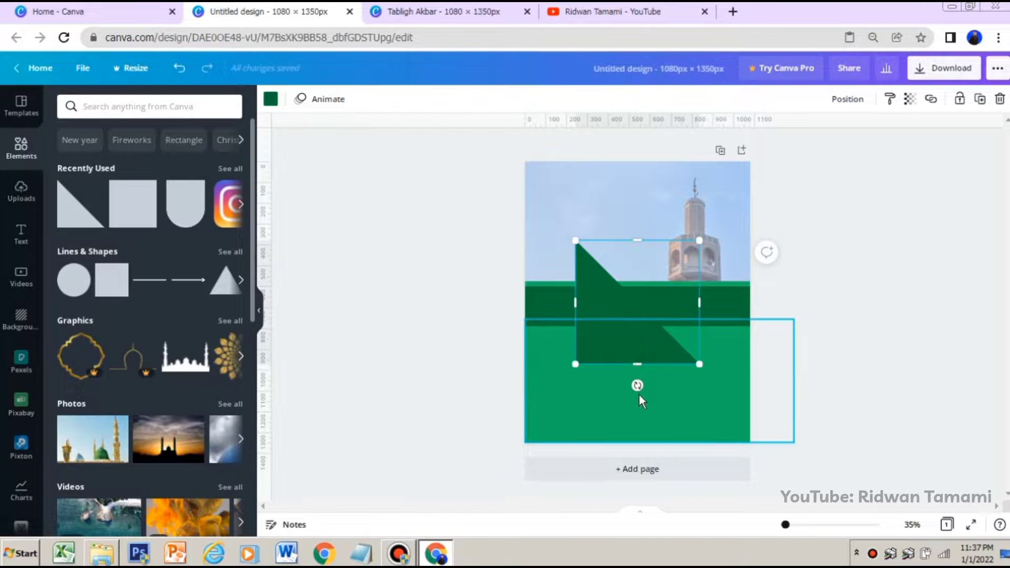
pyautogui.moveTo(638, 385); pyautogui.dragTo(723, 301)
pyautogui.moveTo(766, 251); pyautogui.dragTo(748, 296)
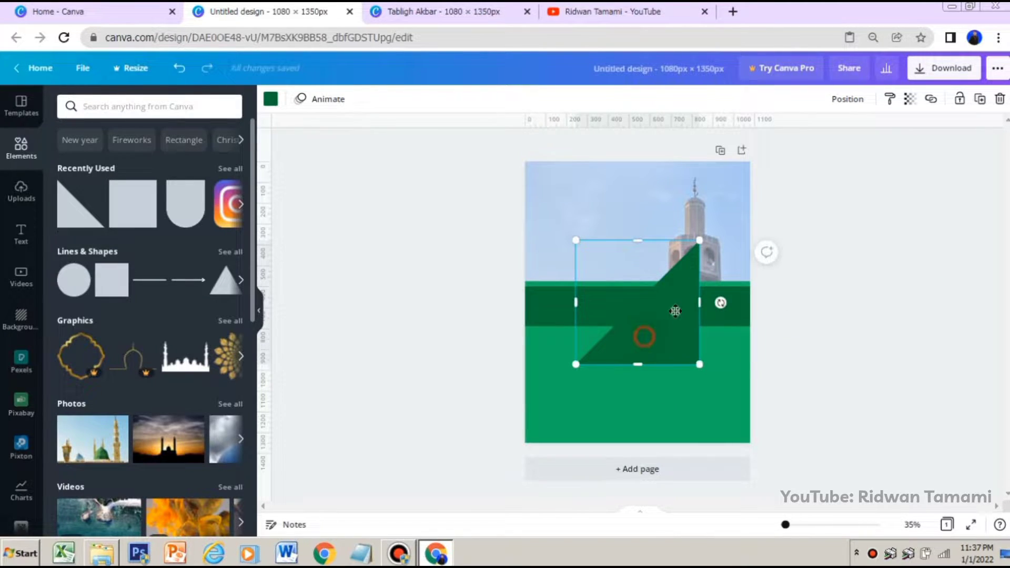
pyautogui.moveTo(642, 335); pyautogui.dragTo(707, 295)
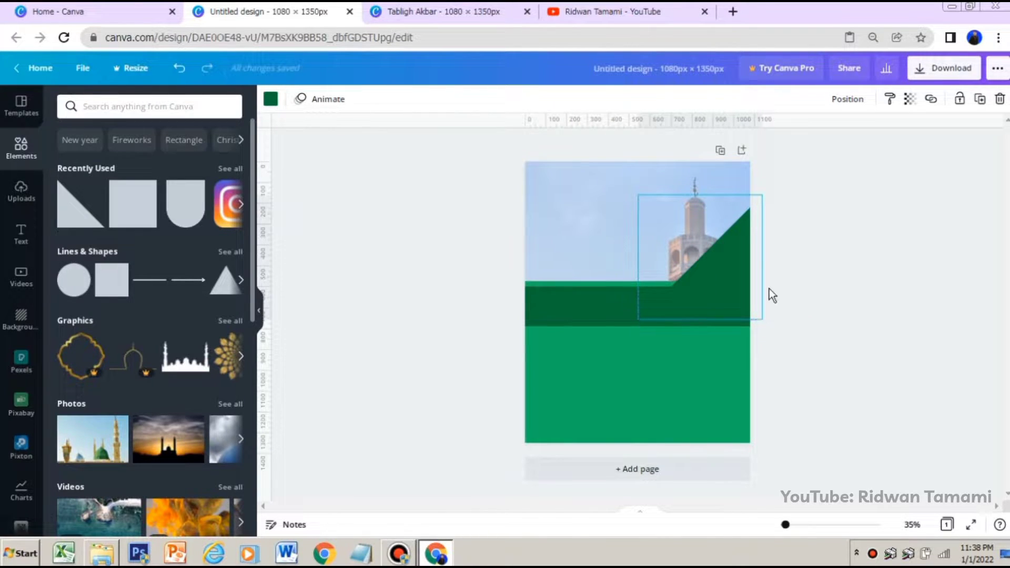
pyautogui.click(825, 287)
pyautogui.moveTo(710, 286); pyautogui.dragTo(710, 293)
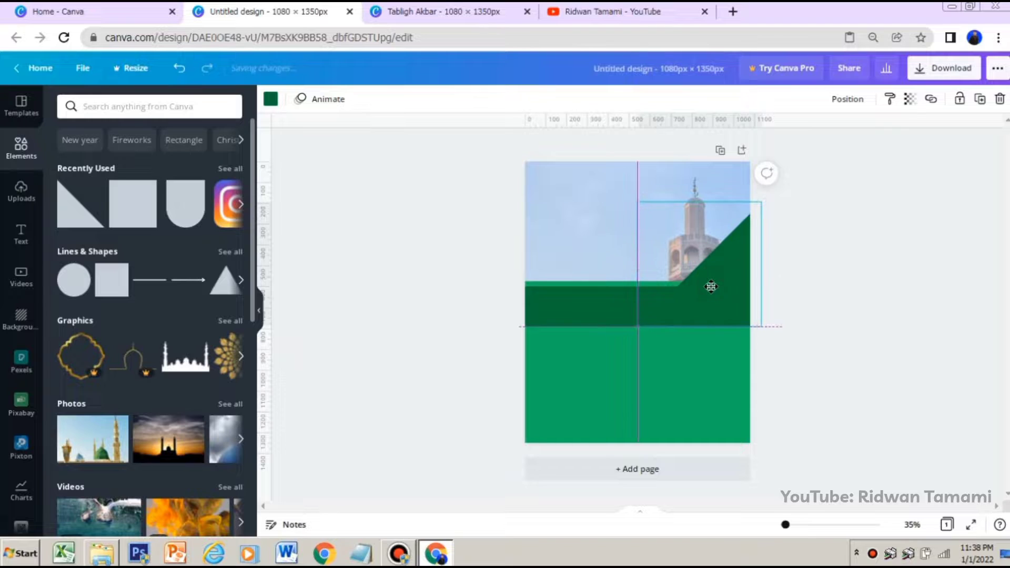
# Send the dark green triangle behind the dark green band and the thin bright green strip
pyautogui.click(846, 99)
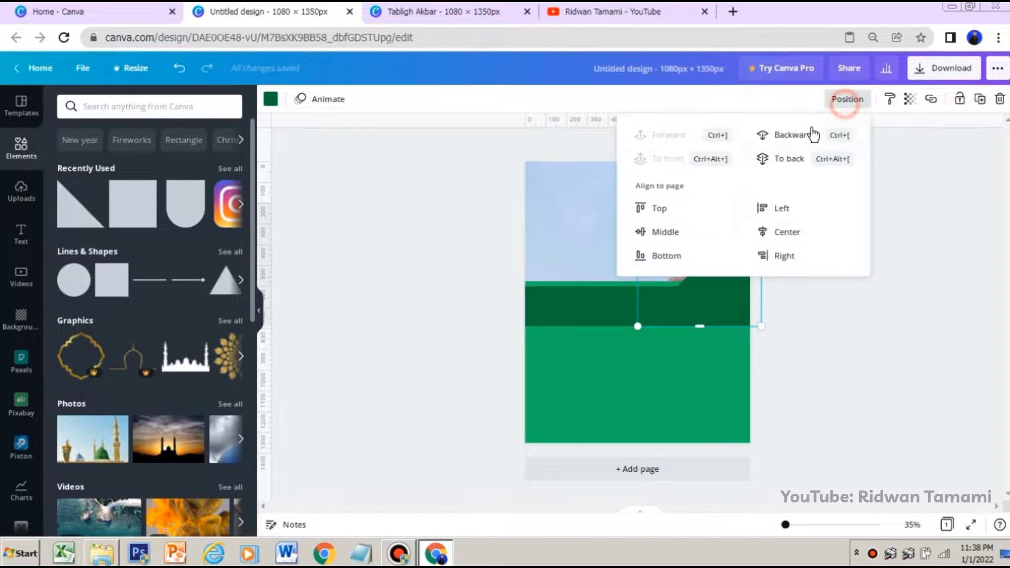
pyautogui.click(786, 138)
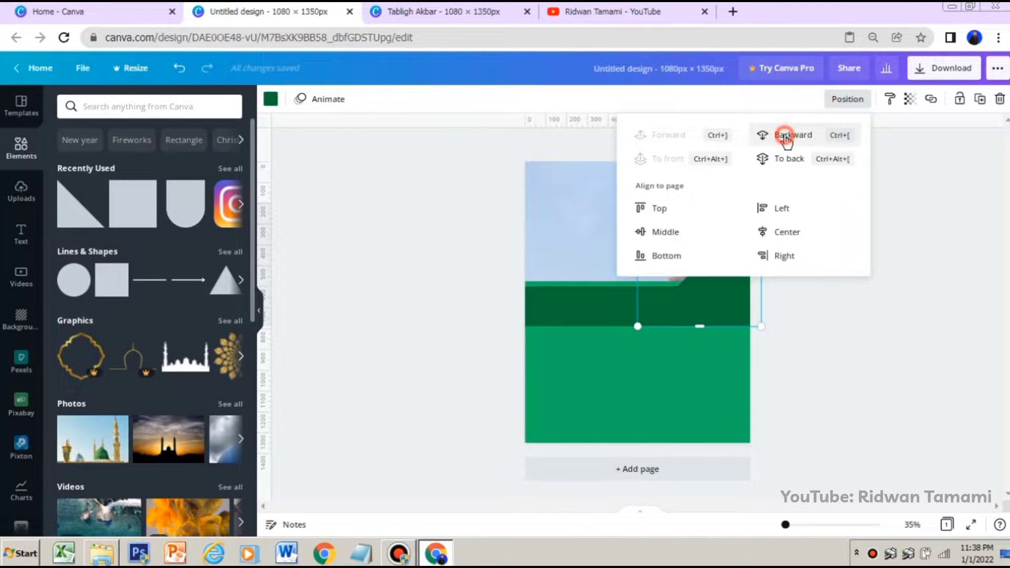
pyautogui.click(786, 138)
pyautogui.click(831, 340)
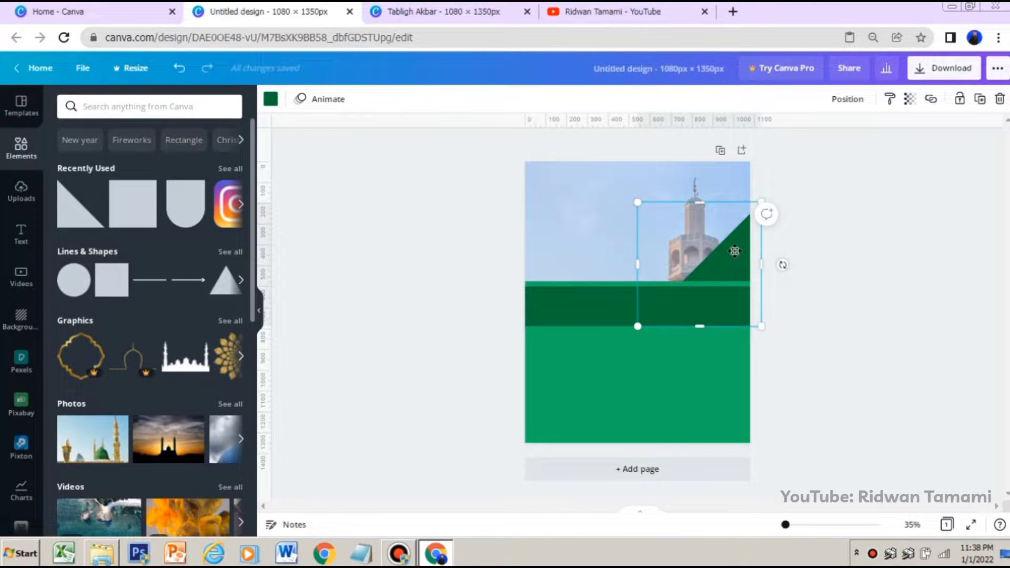
# Shift the triangle slightly left and recolor it with the document's bright green
pyautogui.moveTo(740, 252); pyautogui.dragTo(736, 252)
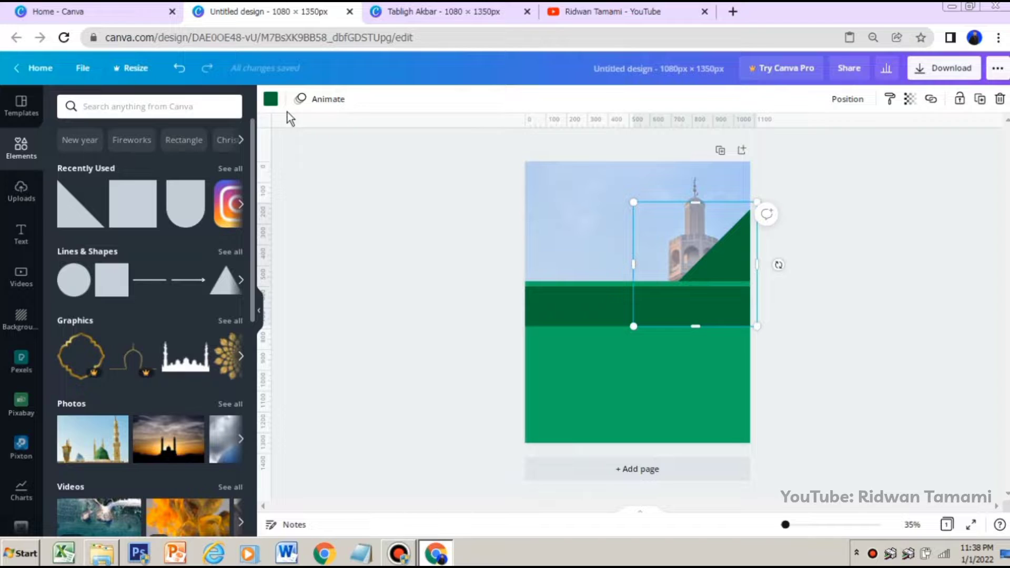
pyautogui.click(270, 99)
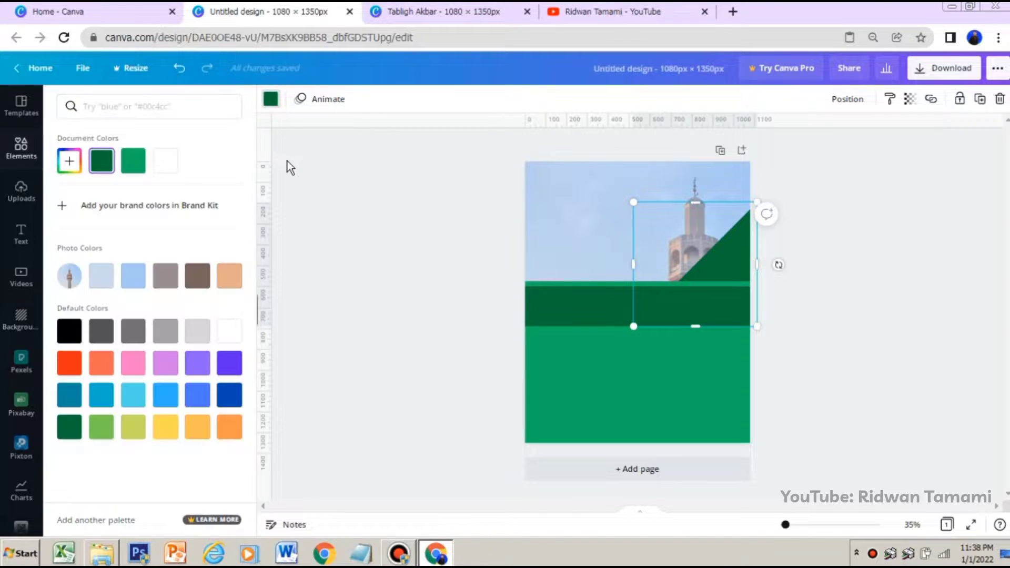
pyautogui.click(132, 165)
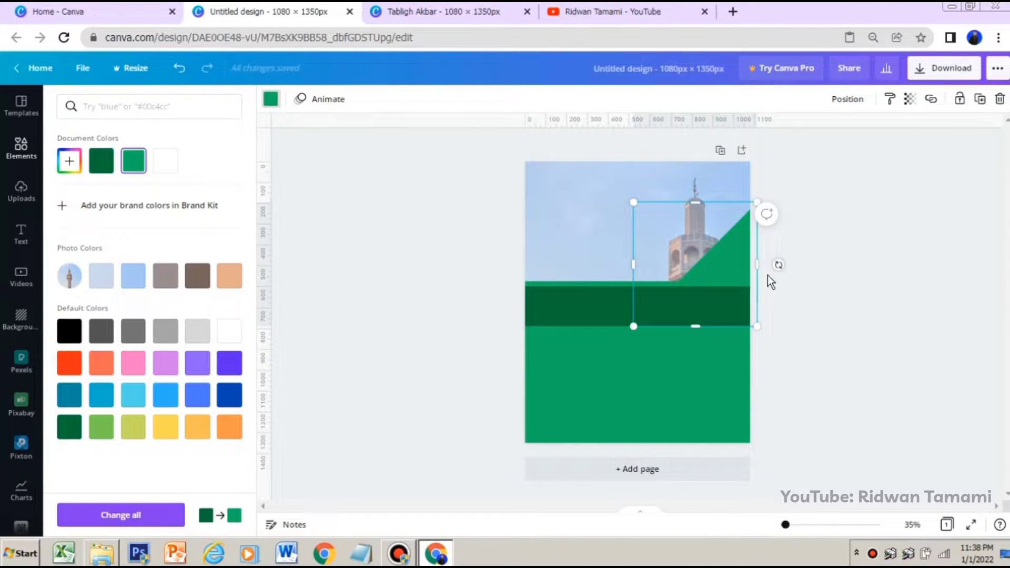
# Duplicate the triangle in the document's dark green and offset it right, base level with the band's lower edge, leaving a bright green diagonal strip
pyautogui.rightClick(730, 262)
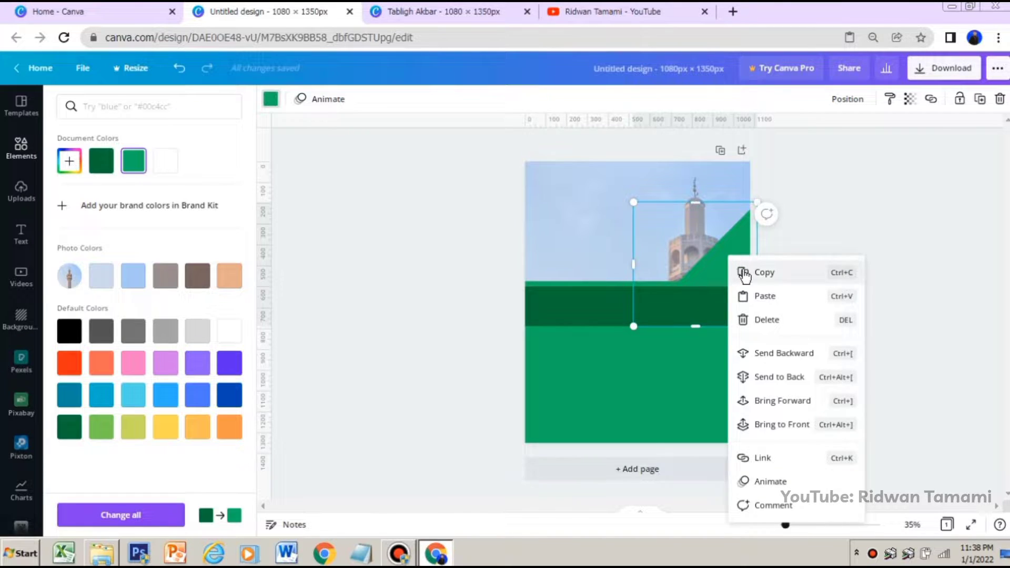
pyautogui.rightClick(664, 227)
pyautogui.click(700, 267)
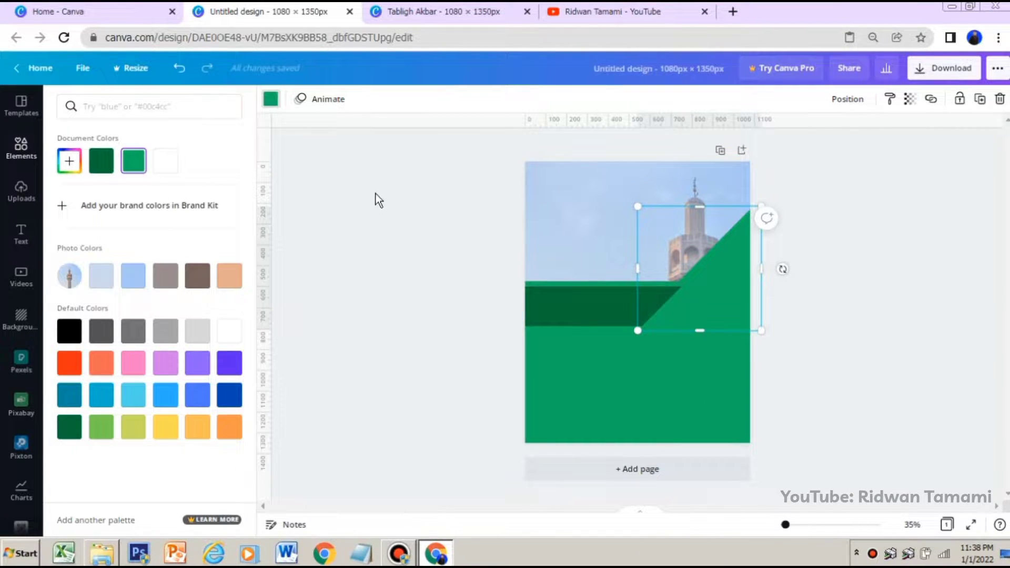
pyautogui.click(113, 164)
pyautogui.moveTo(735, 284); pyautogui.dragTo(735, 280)
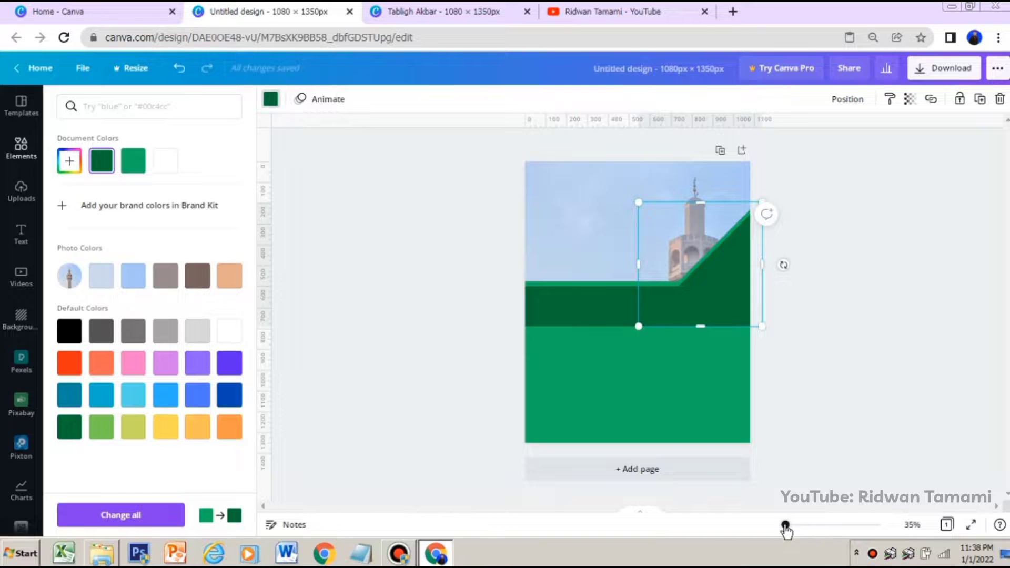
# Extend the dark green band's upper edge slightly upward so the bright green strip above it matches the diagonal strip's thickness
pyautogui.moveTo(785, 526); pyautogui.dragTo(799, 526)
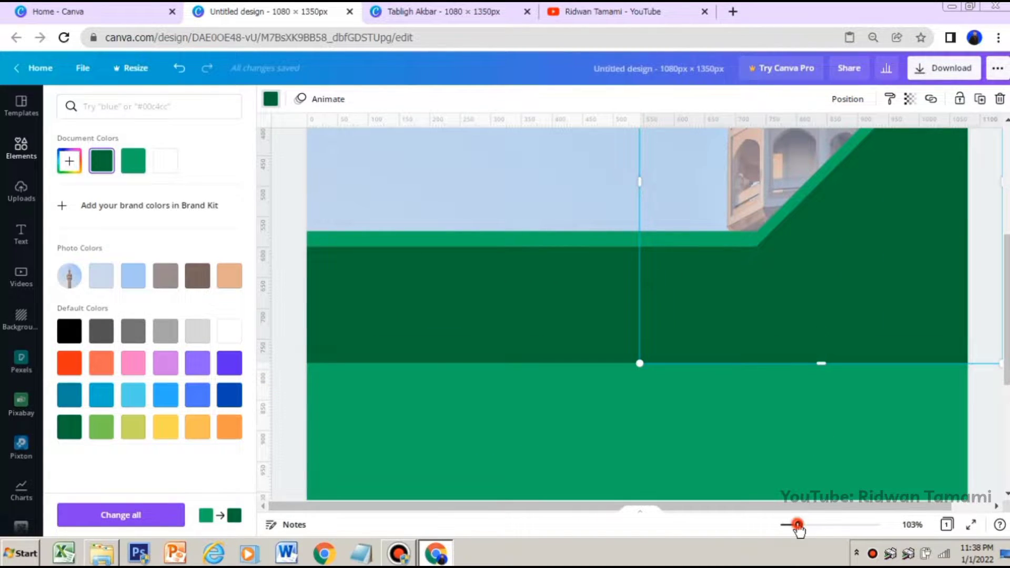
pyautogui.moveTo(798, 526); pyautogui.dragTo(789, 526)
pyautogui.click(907, 371)
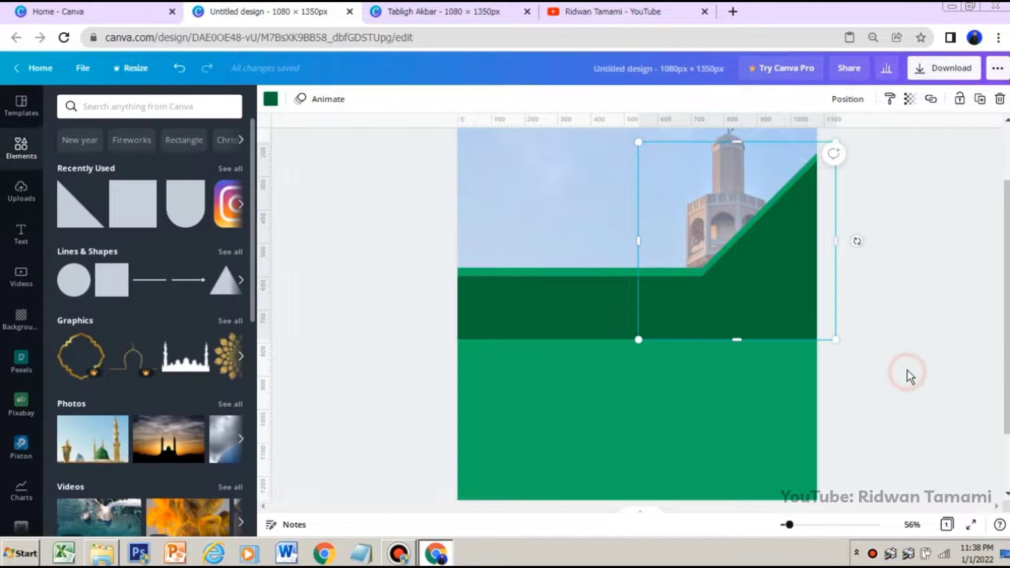
pyautogui.click(588, 300)
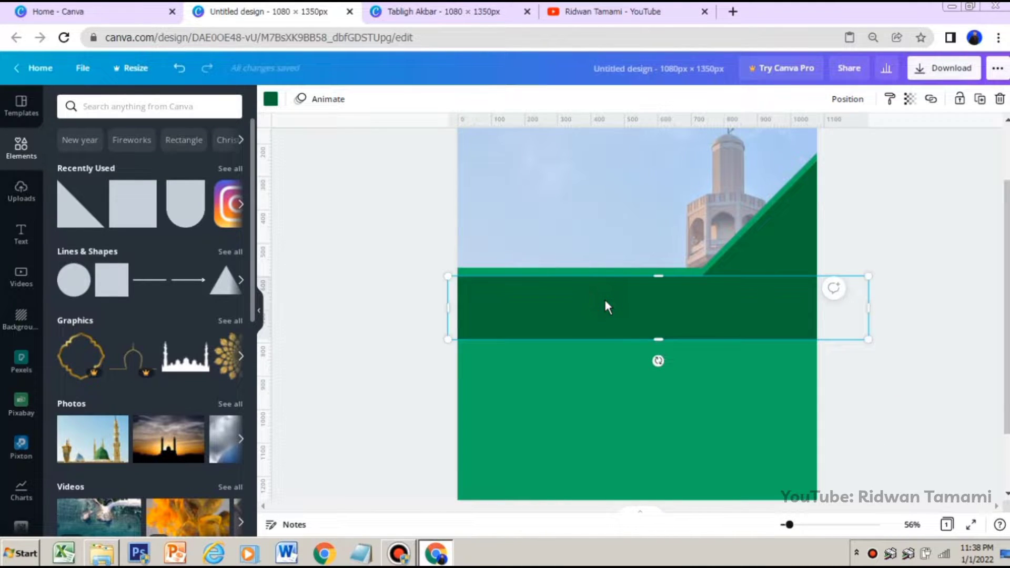
pyautogui.moveTo(658, 275); pyautogui.dragTo(664, 275)
pyautogui.click(930, 377)
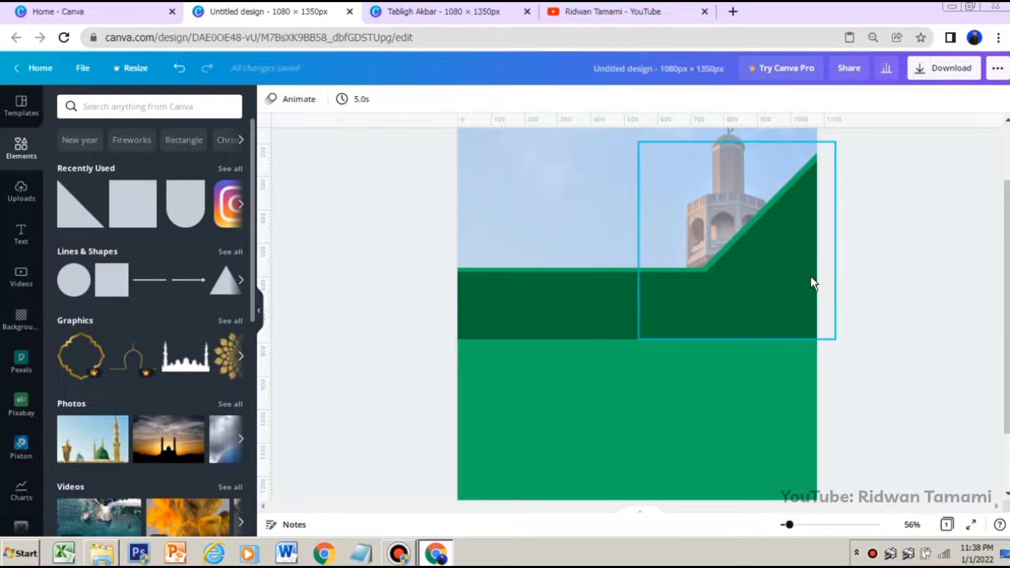
# Open the collection of previously uploaded images
pyautogui.moveTo(789, 524); pyautogui.dragTo(788, 524)
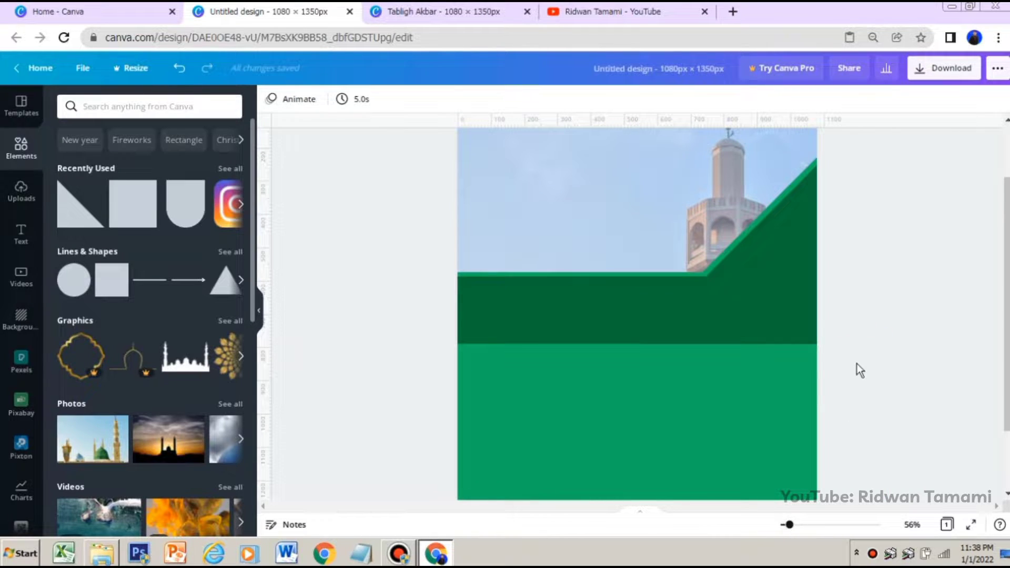
pyautogui.scroll(3, 859, 345)
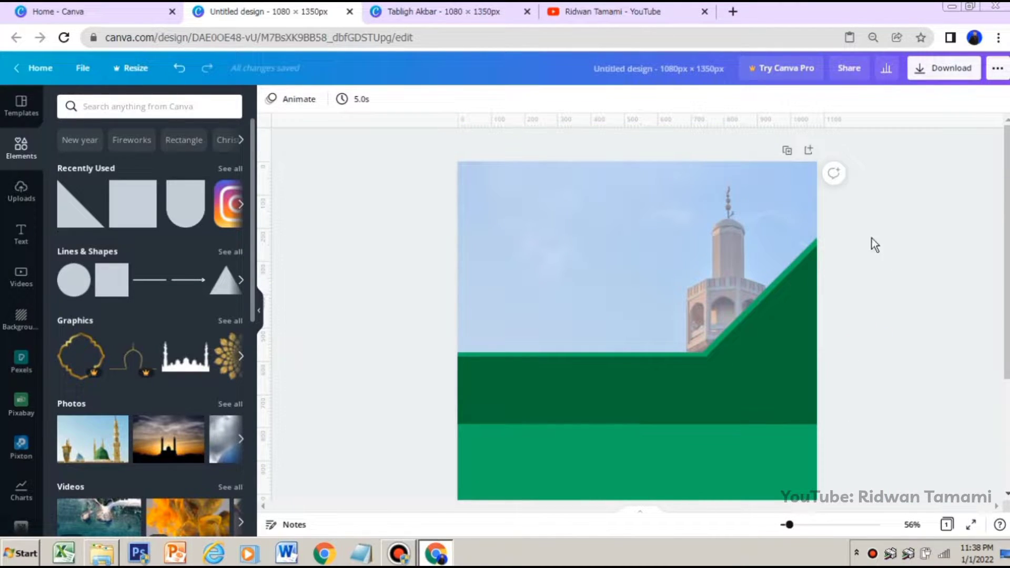
pyautogui.moveTo(836, 424); pyautogui.dragTo(601, 217)
pyautogui.click(19, 193)
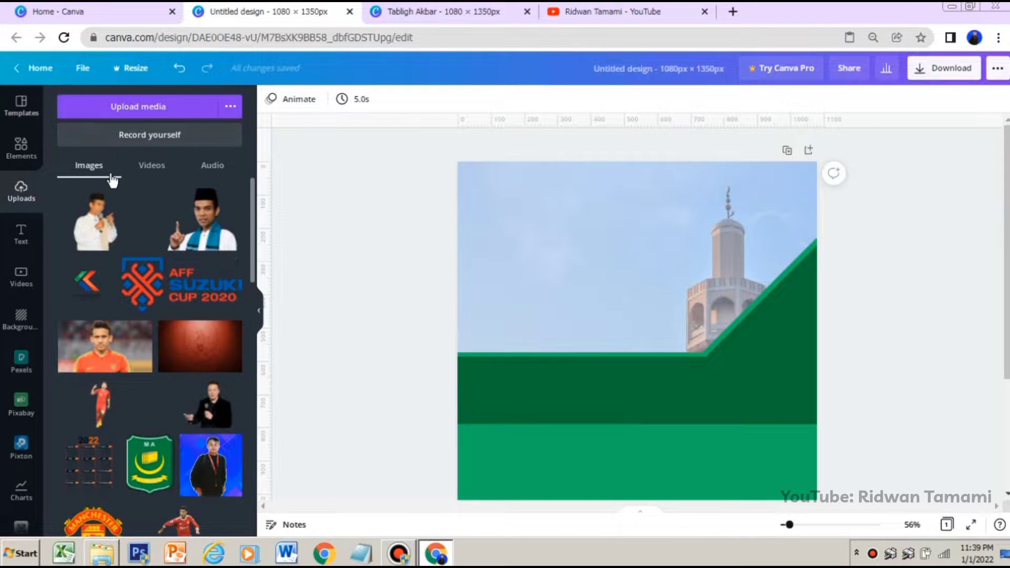
pyautogui.click(149, 110)
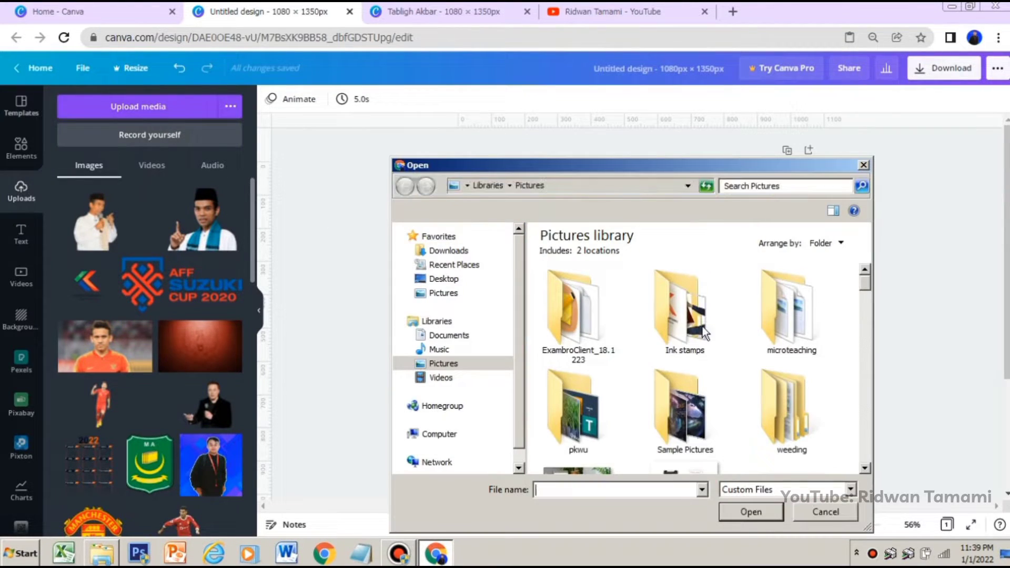
pyautogui.scroll(-5, 796, 316)
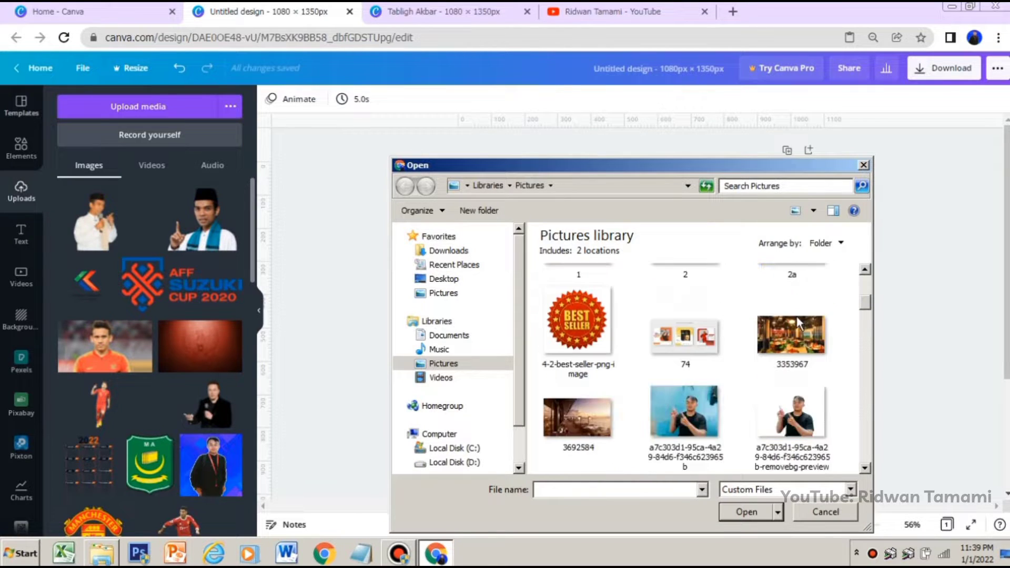
pyautogui.scroll(2, 818, 282)
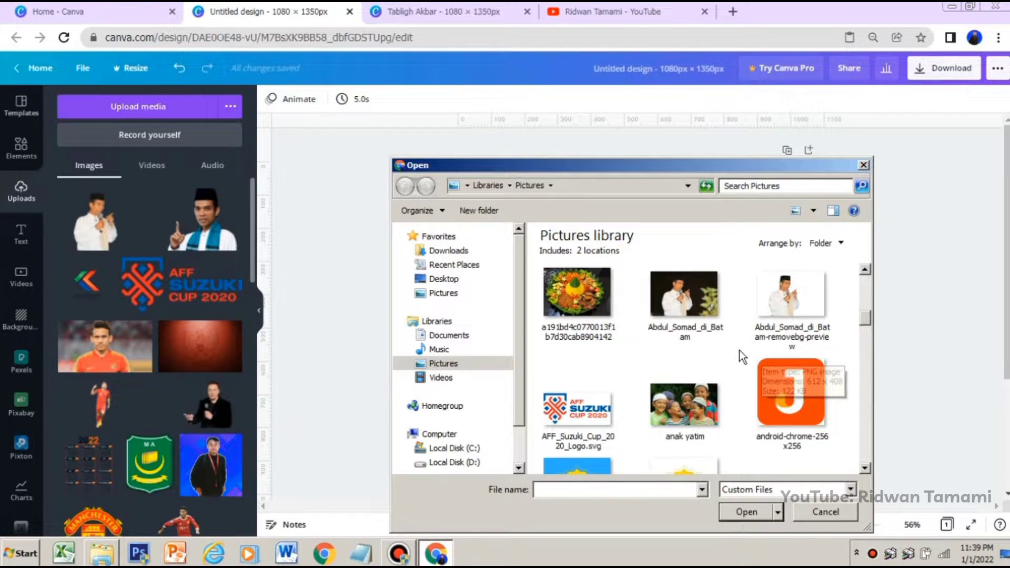
pyautogui.click(863, 165)
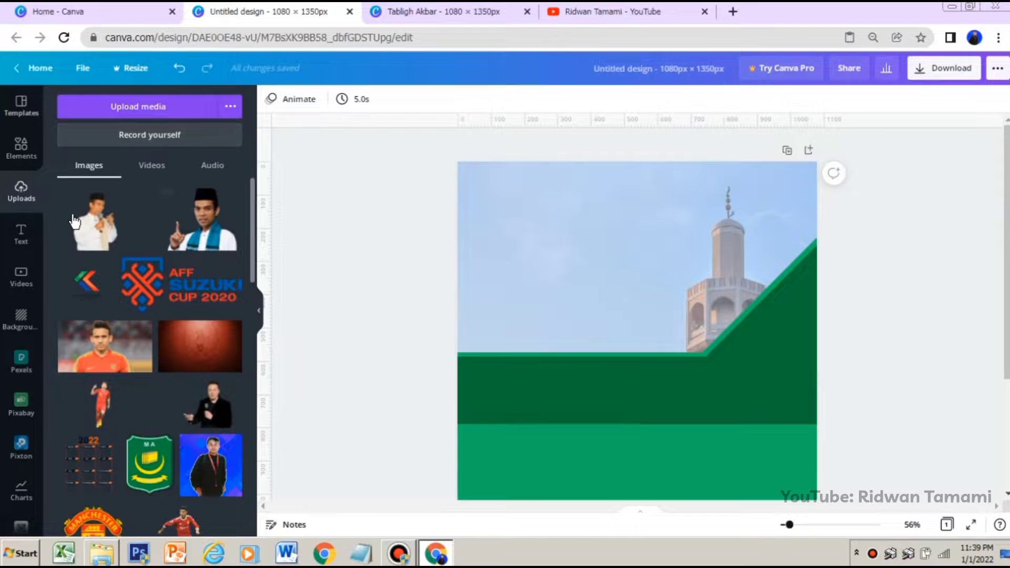
# Add the uploaded cutout of the speaker in white holding a microphone, move it up, and crop the empty margins on both sides
pyautogui.click(97, 228)
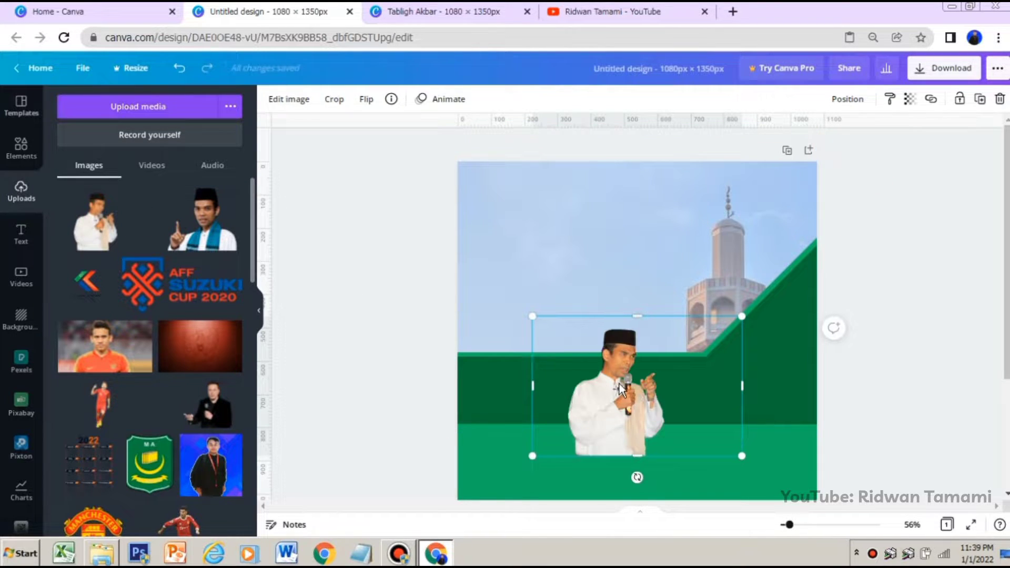
pyautogui.moveTo(620, 383); pyautogui.dragTo(642, 330)
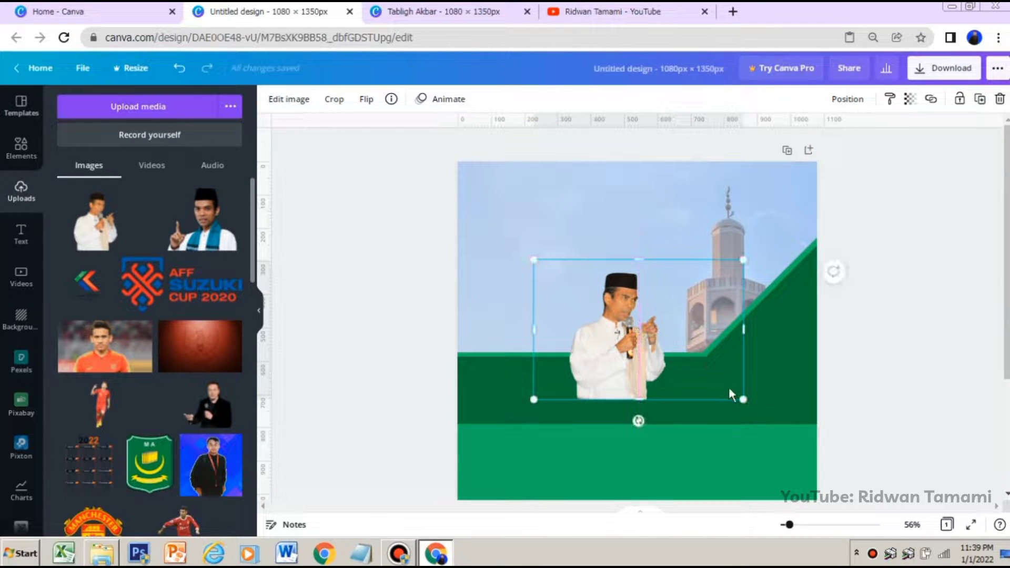
pyautogui.moveTo(741, 340); pyautogui.dragTo(677, 349)
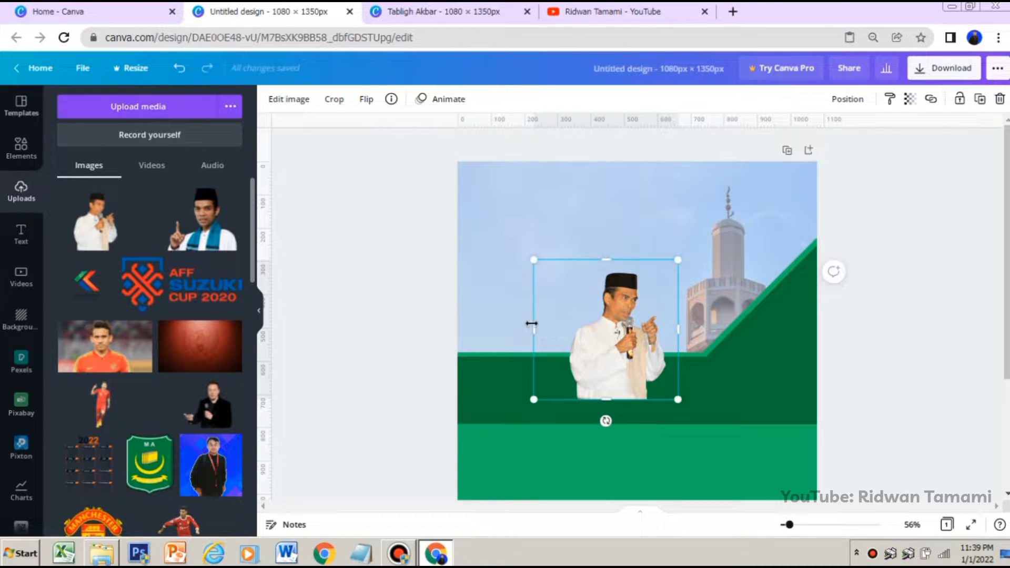
pyautogui.moveTo(531, 324); pyautogui.dragTo(549, 323)
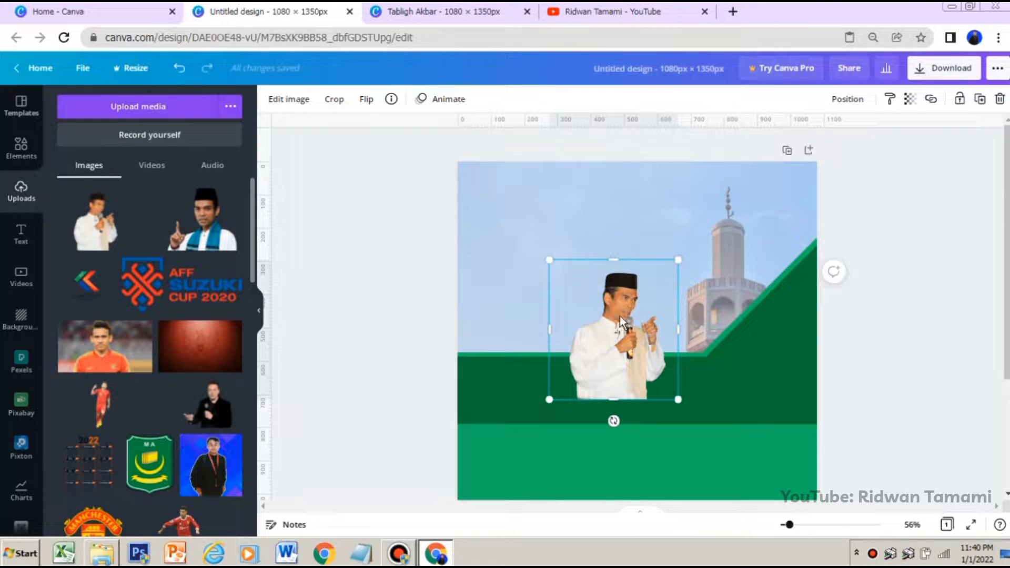
pyautogui.click(366, 100)
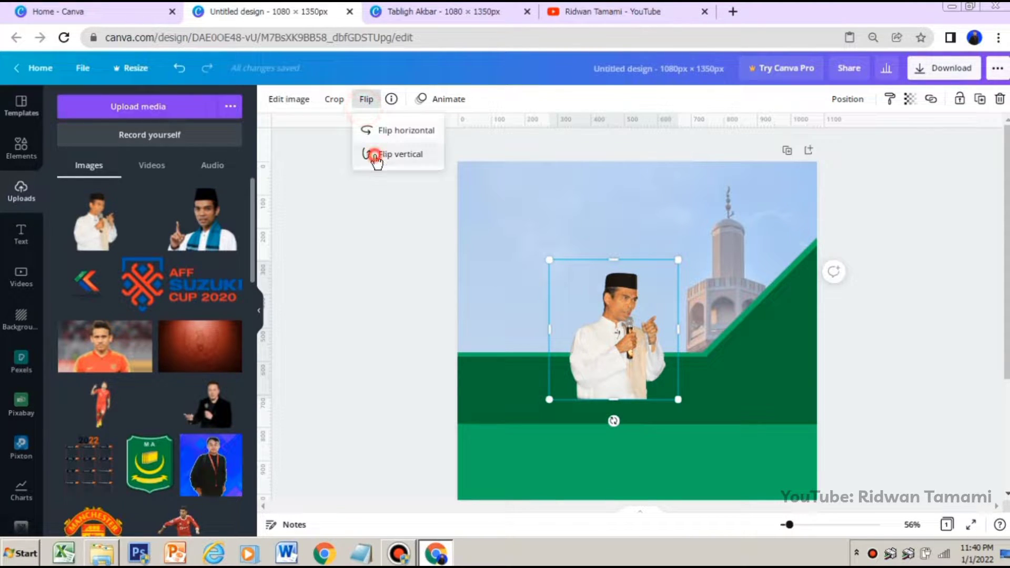
pyautogui.click(375, 155)
pyautogui.click(396, 154)
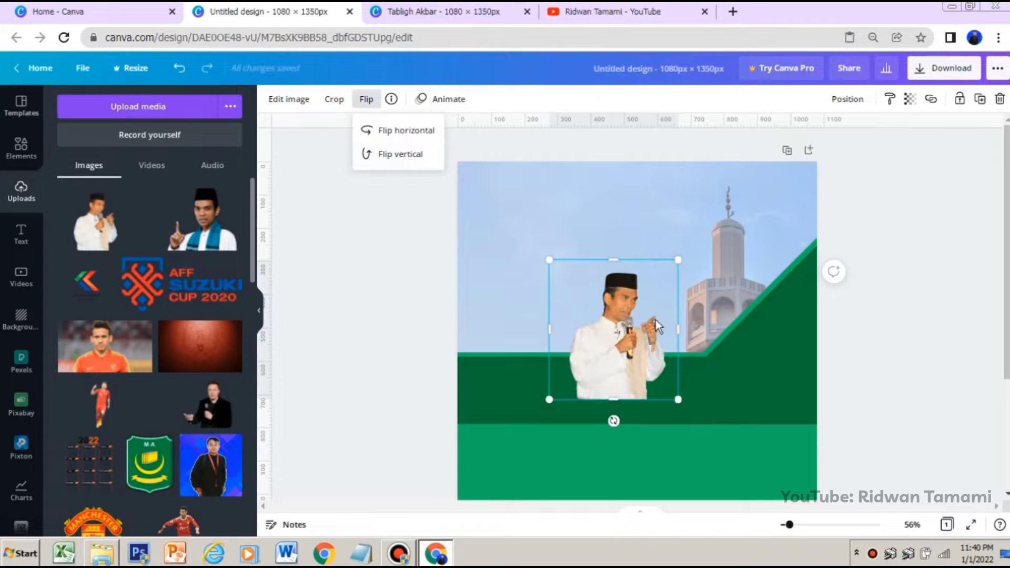
pyautogui.click(573, 327)
# Enlarge the speaker cutout at the page's left side and flip it horizontally
pyautogui.moveTo(573, 327); pyautogui.dragTo(472, 340)
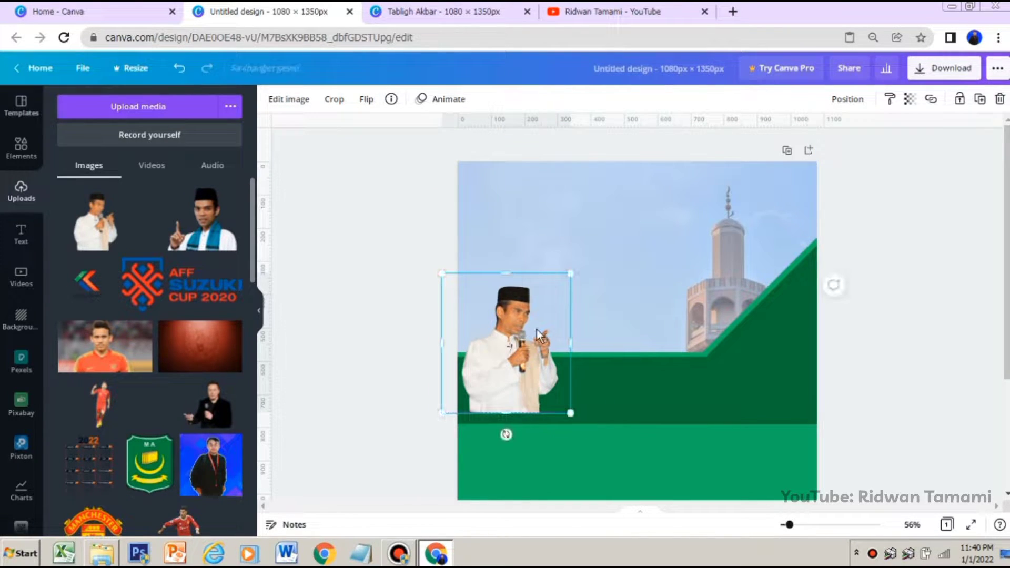
pyautogui.moveTo(576, 273); pyautogui.dragTo(630, 241)
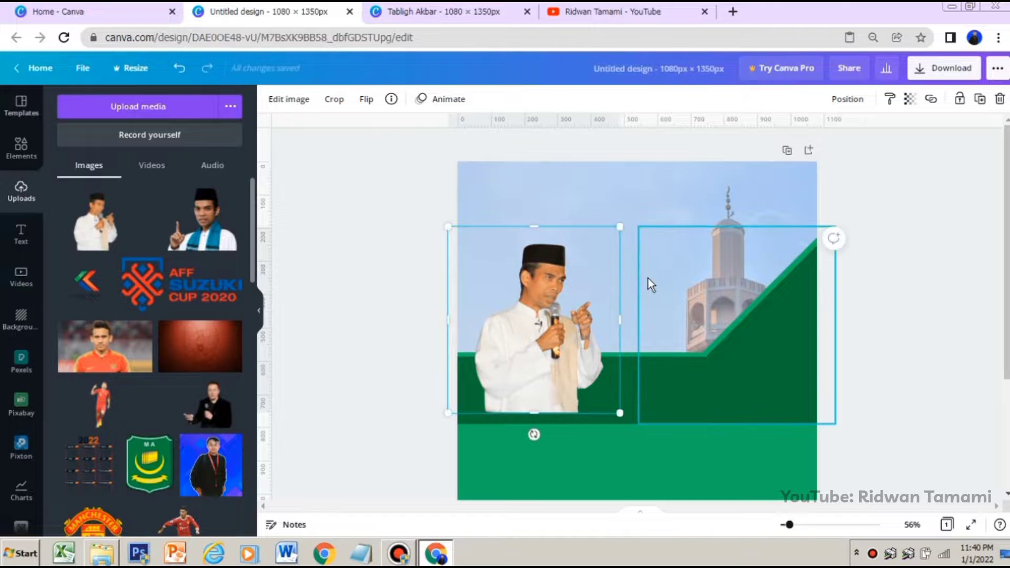
pyautogui.click(367, 100)
pyautogui.click(395, 153)
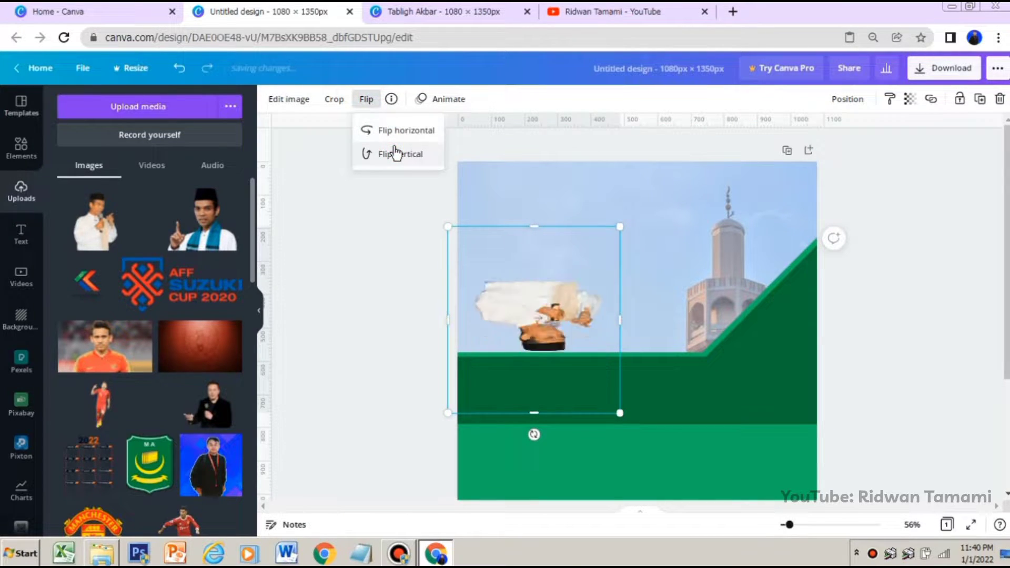
pyautogui.click(396, 153)
pyautogui.click(398, 130)
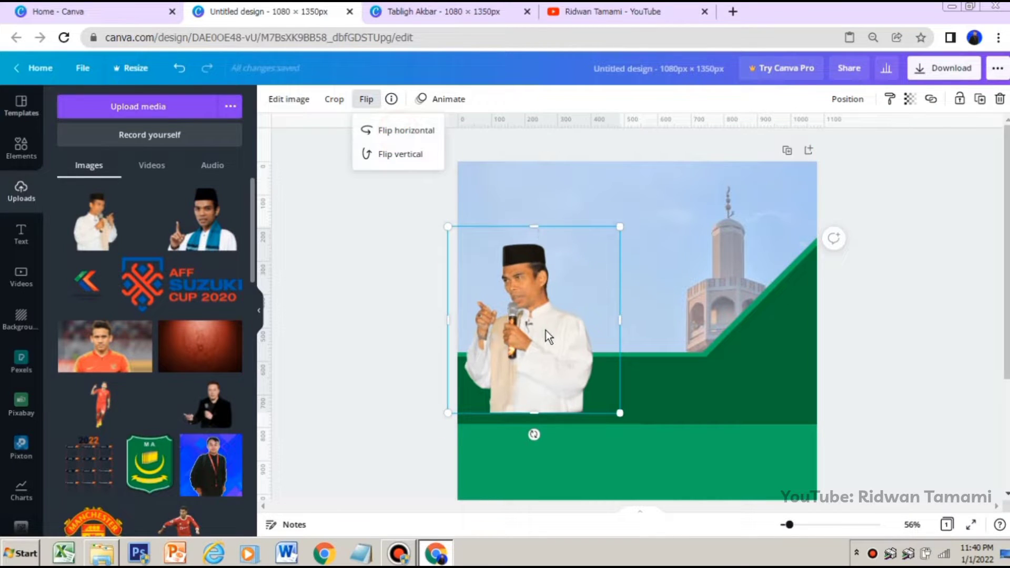
# Move the speaker cutout to the page's right side over the triangle and enlarge it, its base on the dark green band's lower edge
pyautogui.moveTo(545, 330); pyautogui.dragTo(767, 342)
pyautogui.moveTo(673, 239); pyautogui.dragTo(645, 216)
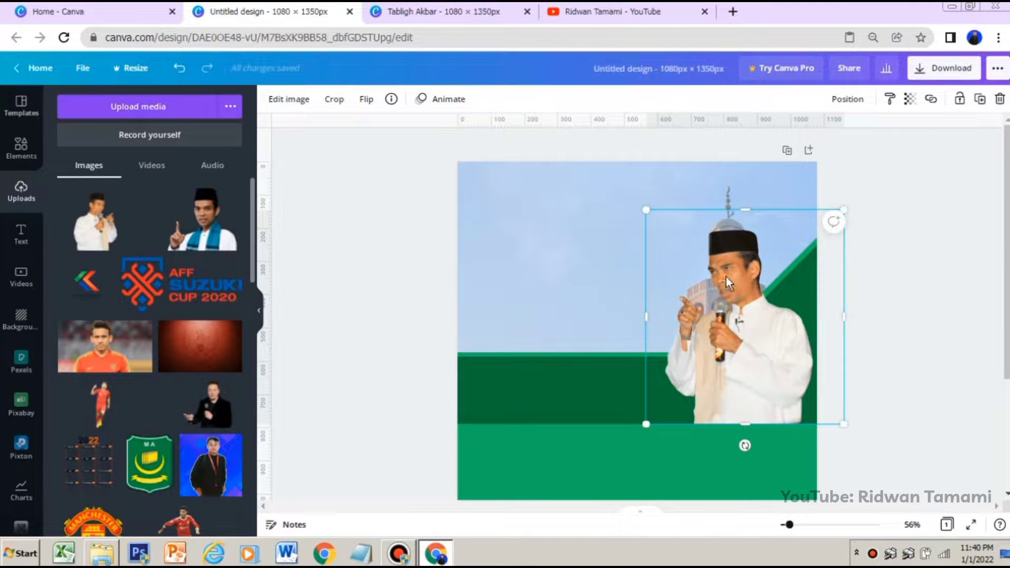
pyautogui.moveTo(739, 283); pyautogui.dragTo(731, 285)
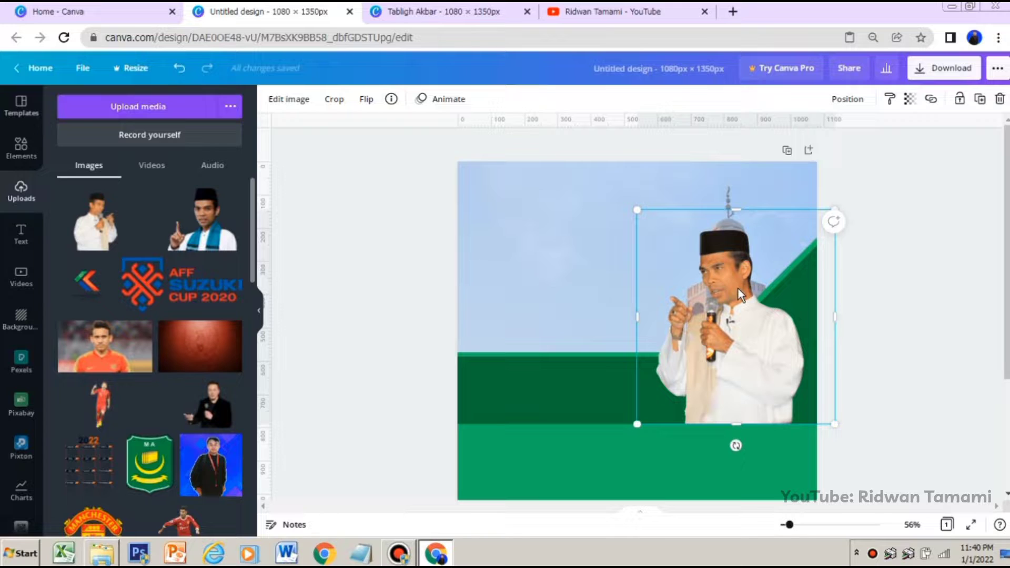
pyautogui.click(904, 301)
# Apply a Glow shadow to the speaker cutout and set the shadow's colour to white
pyautogui.click(760, 312)
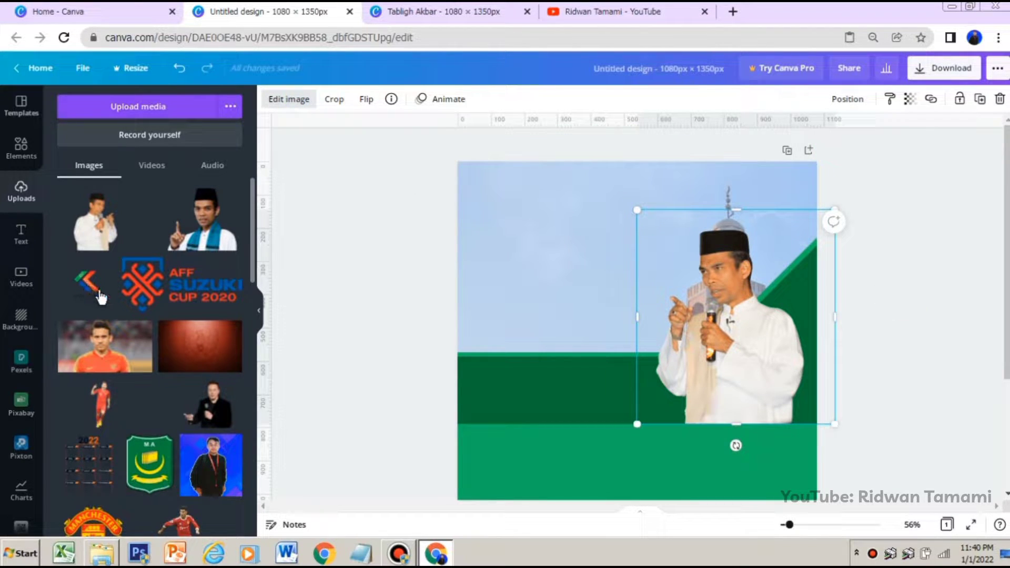
pyautogui.scroll(-6, 133, 342)
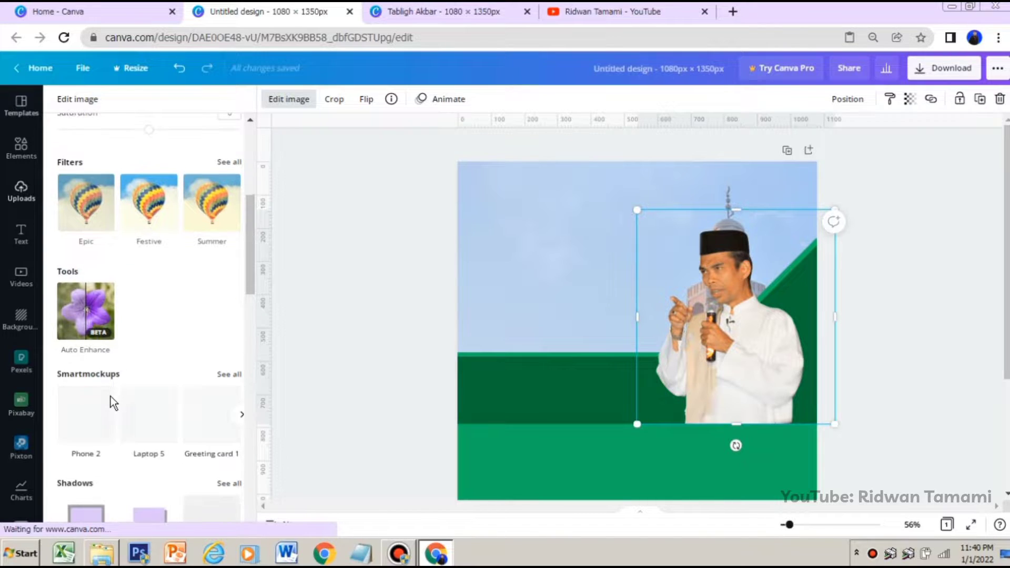
pyautogui.scroll(-3, 112, 394)
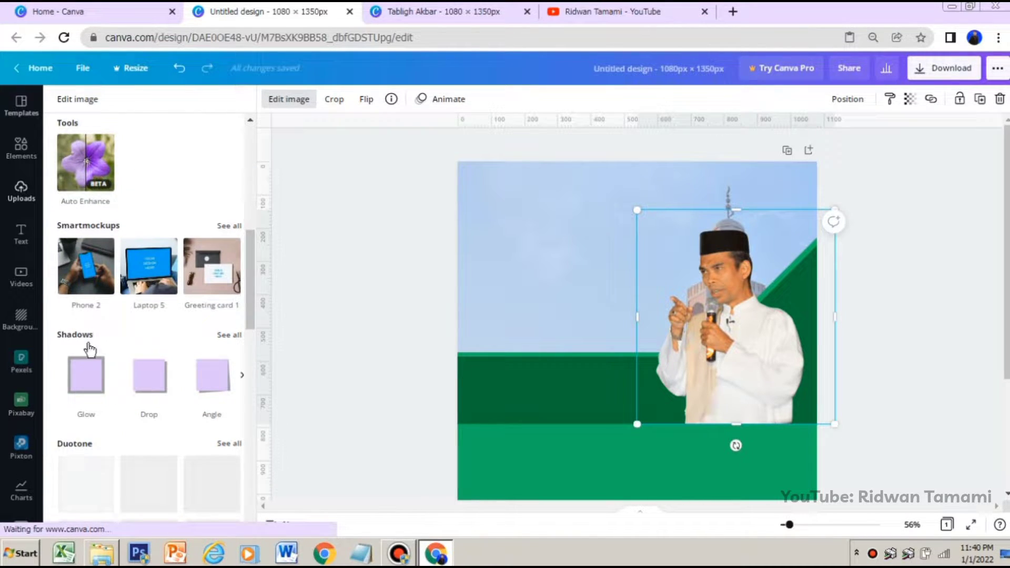
pyautogui.click(88, 384)
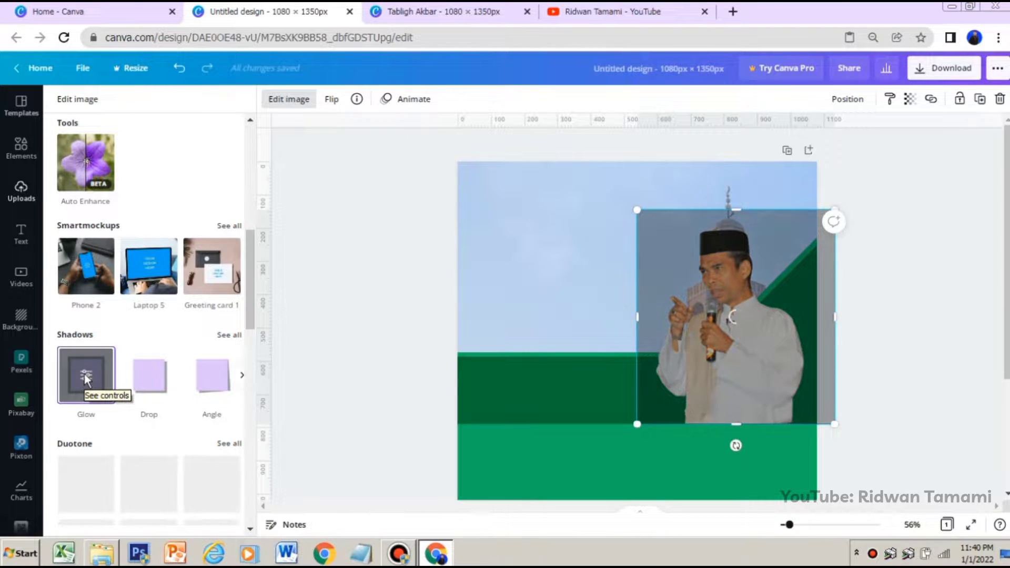
pyautogui.click(87, 376)
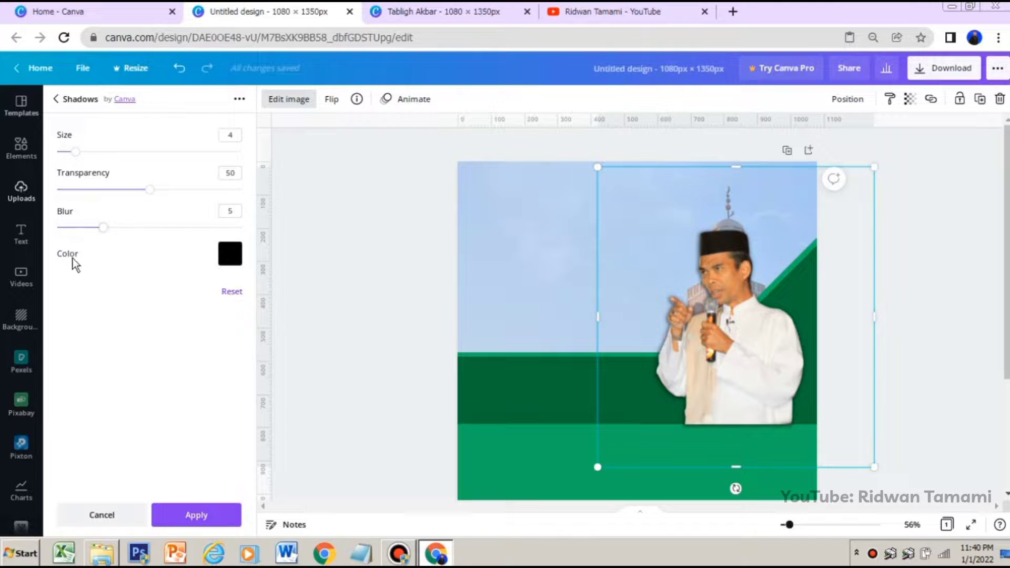
pyautogui.click(226, 256)
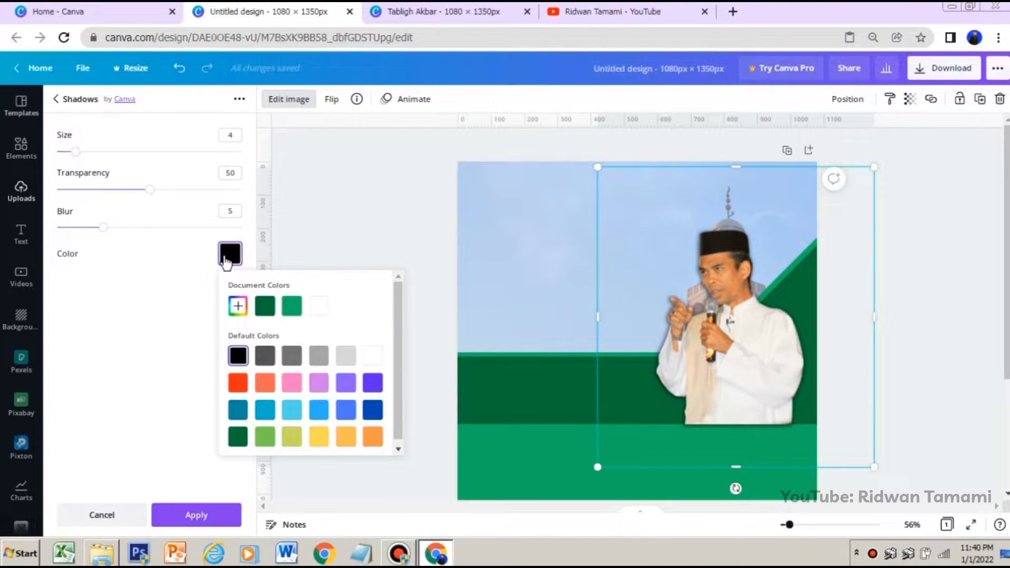
pyautogui.click(322, 310)
pyautogui.click(172, 289)
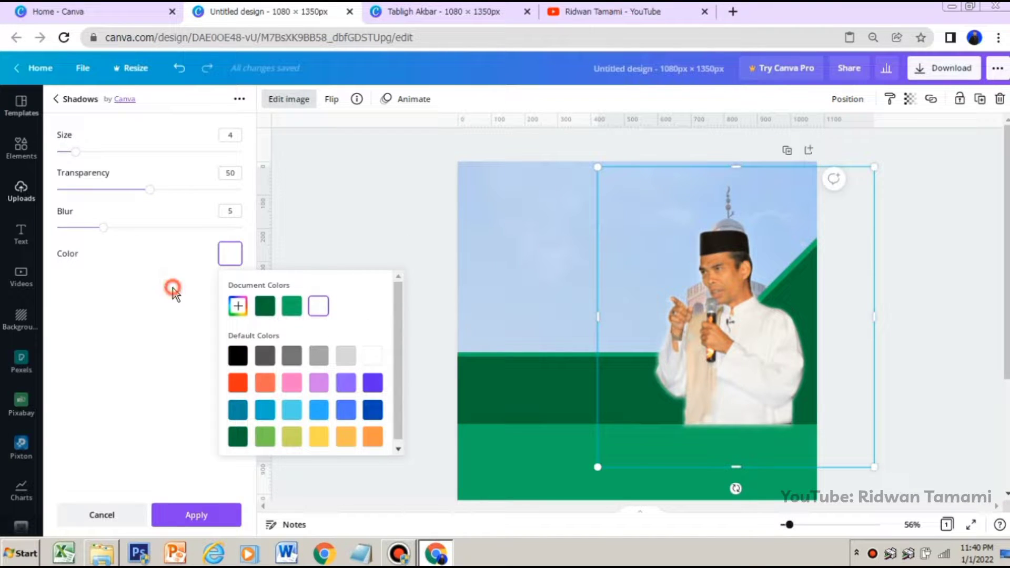
# Turn the glow into a solid outline around the speaker with Blur 0, Transparency 100 and Size 10
pyautogui.click(105, 230)
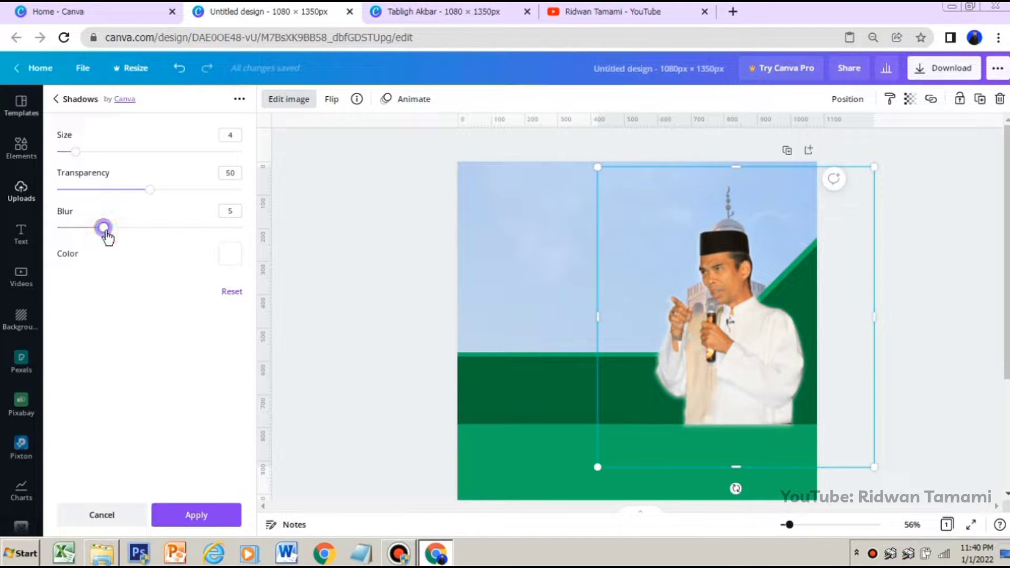
pyautogui.moveTo(105, 231); pyautogui.dragTo(61, 232)
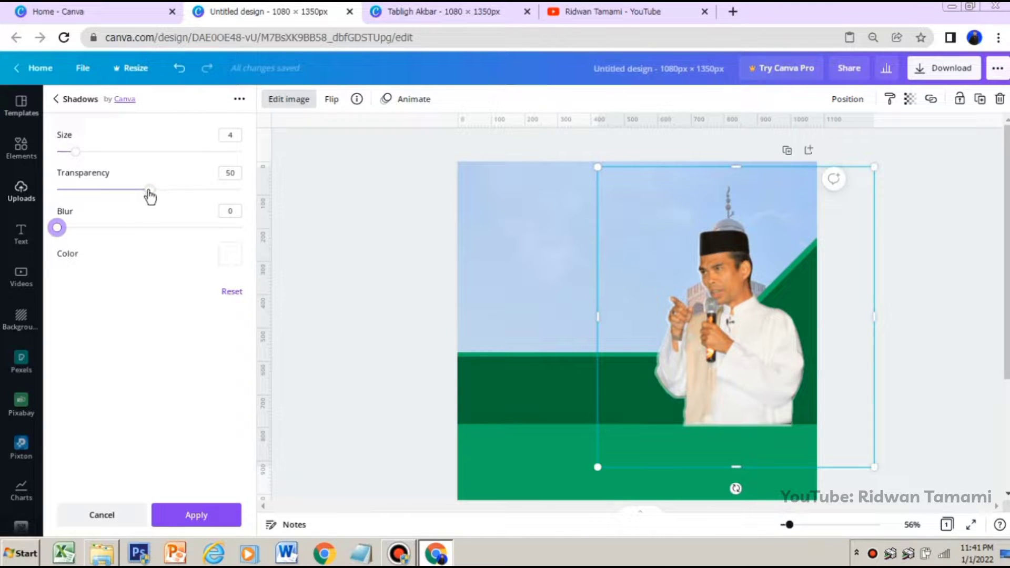
pyautogui.moveTo(150, 190); pyautogui.dragTo(273, 194)
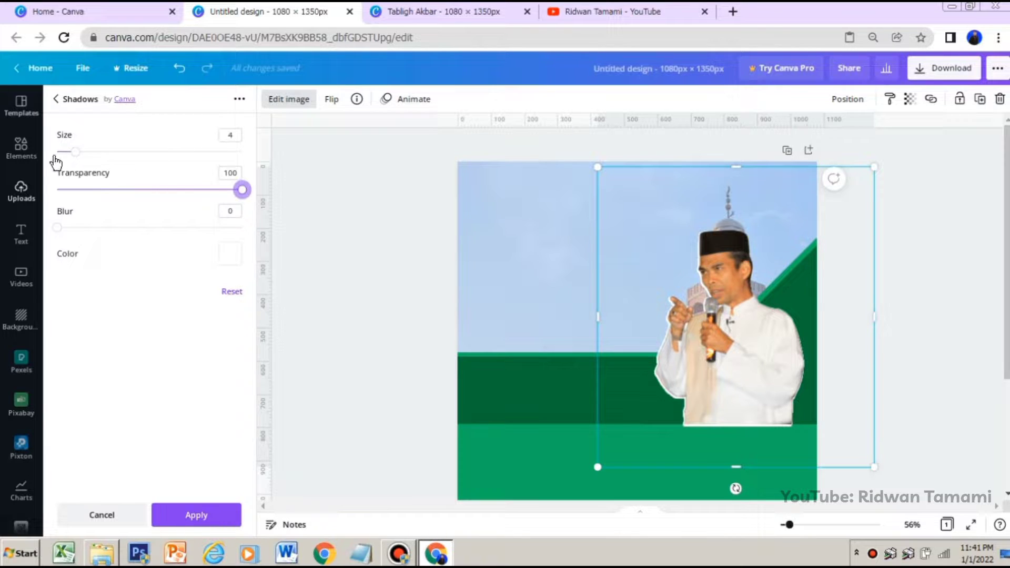
pyautogui.moveTo(78, 153); pyautogui.dragTo(103, 152)
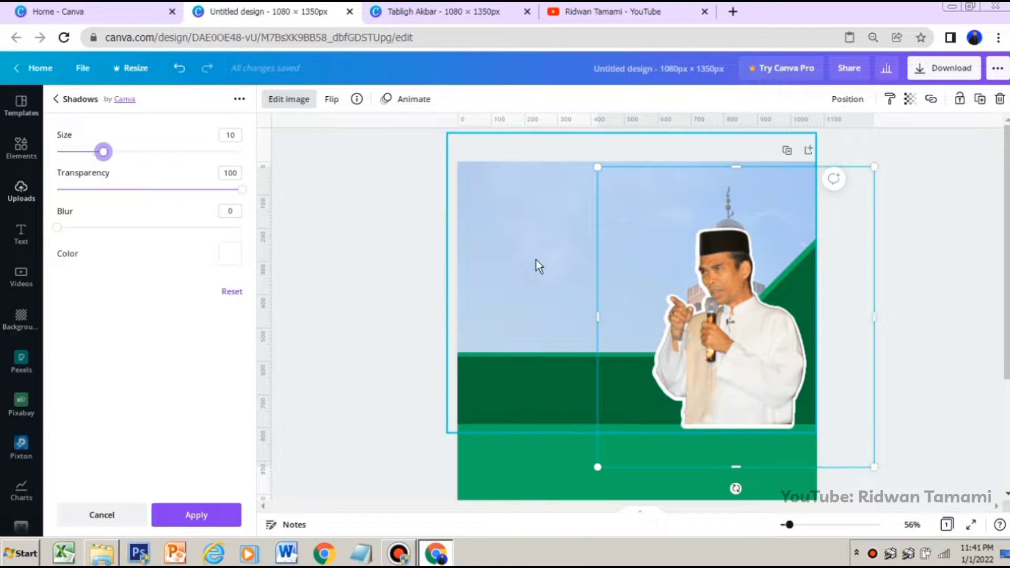
# Shrink the outlined speaker cutout, crop its empty side margin next to the minaret, and keep it within the page's right edge
pyautogui.click(677, 314)
pyautogui.moveTo(682, 312); pyautogui.dragTo(694, 307)
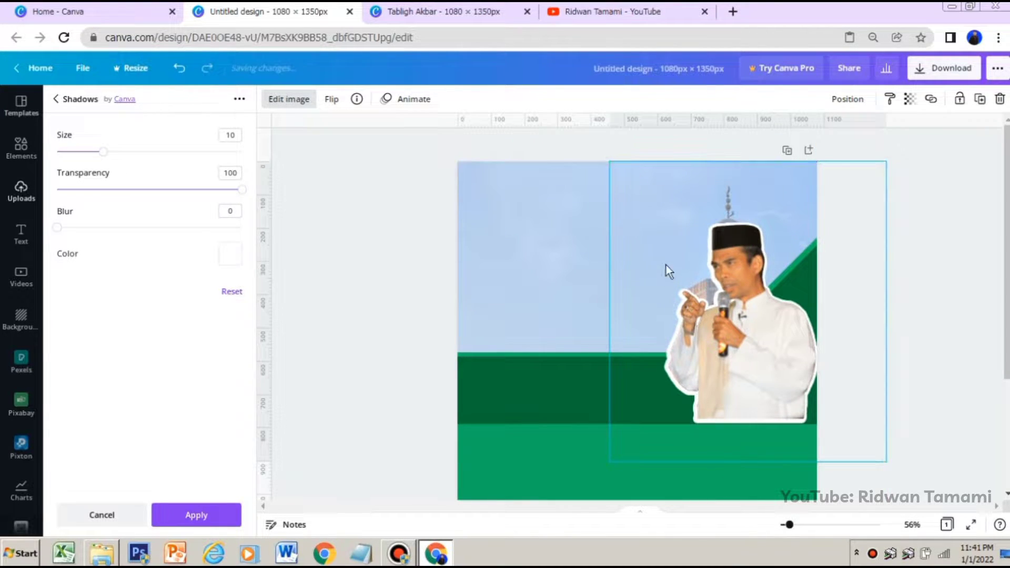
pyautogui.moveTo(614, 160); pyautogui.dragTo(631, 185)
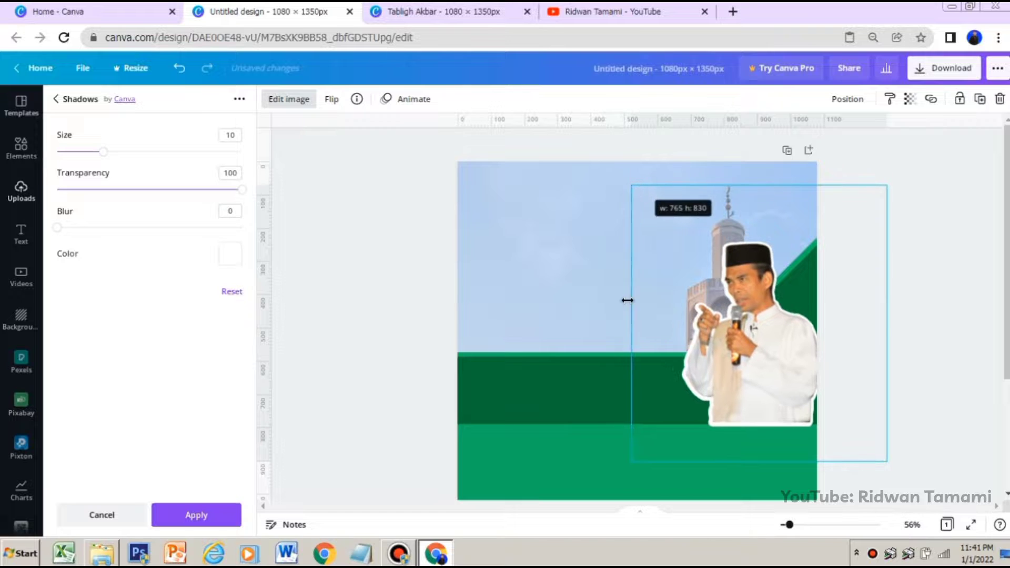
pyautogui.moveTo(627, 316); pyautogui.dragTo(666, 315)
pyautogui.click(792, 342)
pyautogui.moveTo(792, 342); pyautogui.dragTo(764, 341)
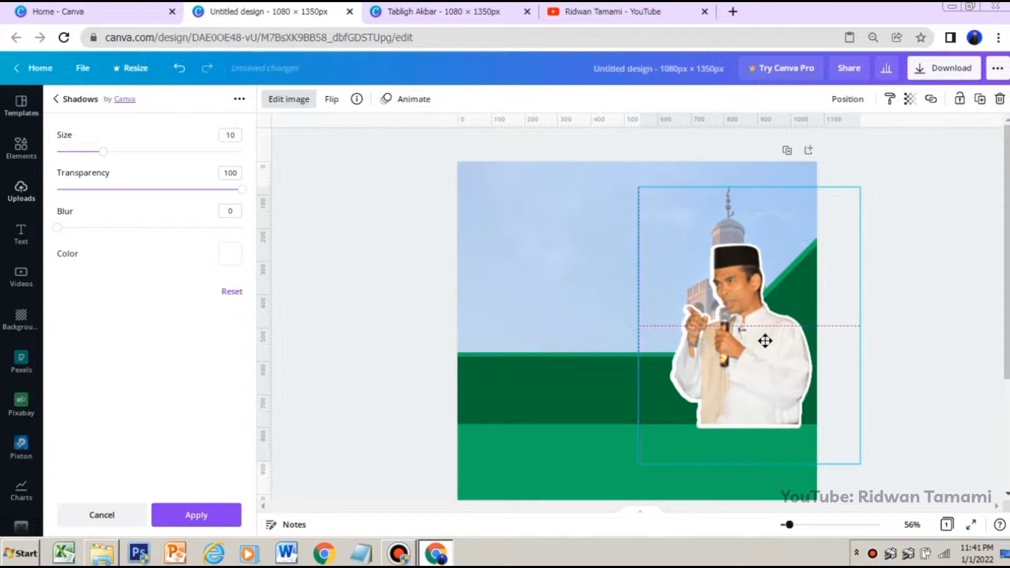
pyautogui.click(917, 333)
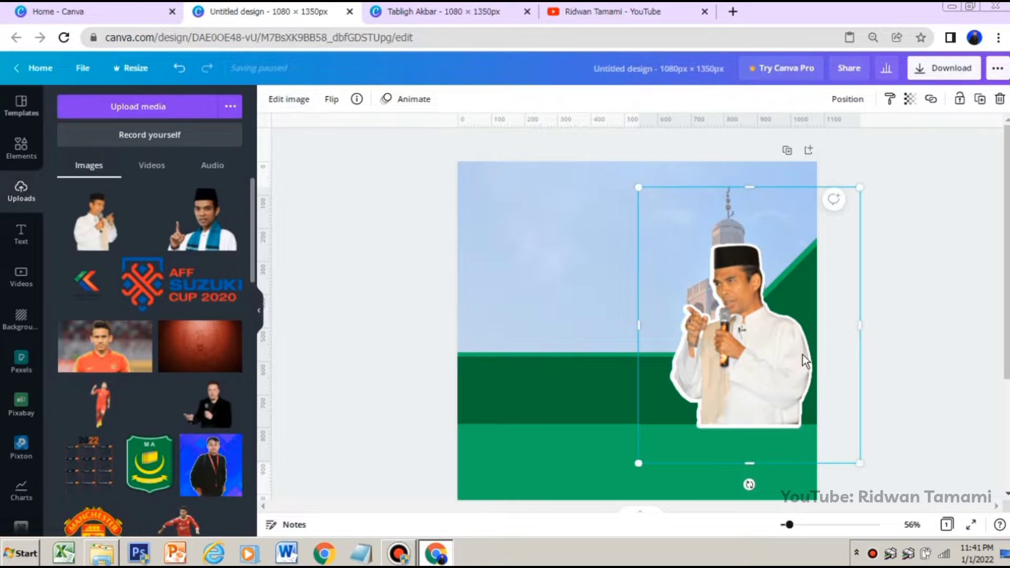
# Enlarge the speaker cutout slightly and align it with the page's right edge, its base on the dark green band's lower edge
pyautogui.moveTo(783, 350); pyautogui.dragTo(783, 349)
pyautogui.moveTo(790, 363); pyautogui.dragTo(802, 398)
pyautogui.moveTo(752, 351); pyautogui.dragTo(764, 359)
pyautogui.click(887, 339)
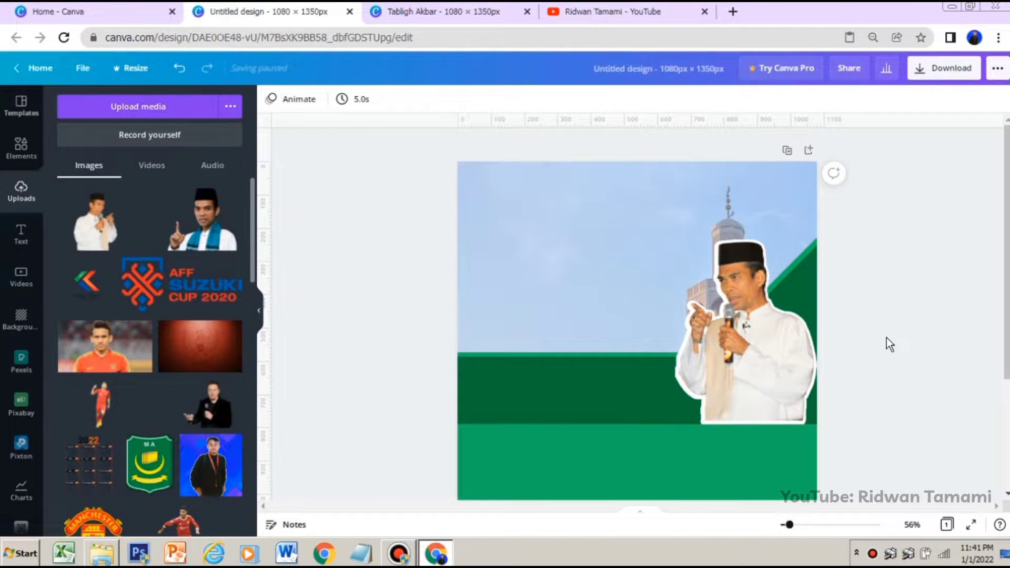
pyautogui.scroll(-2, 945, 354)
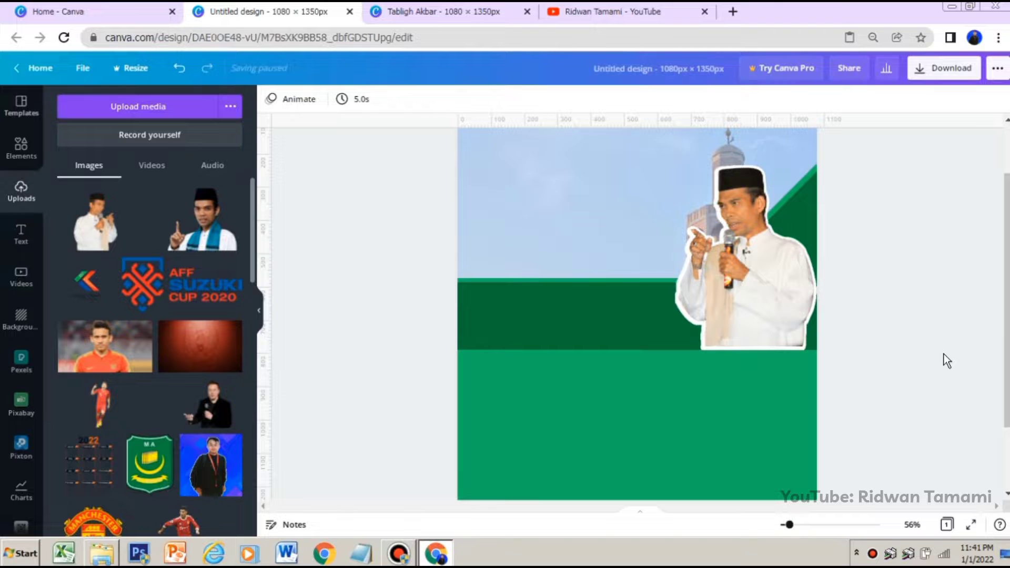
pyautogui.scroll(1, 944, 354)
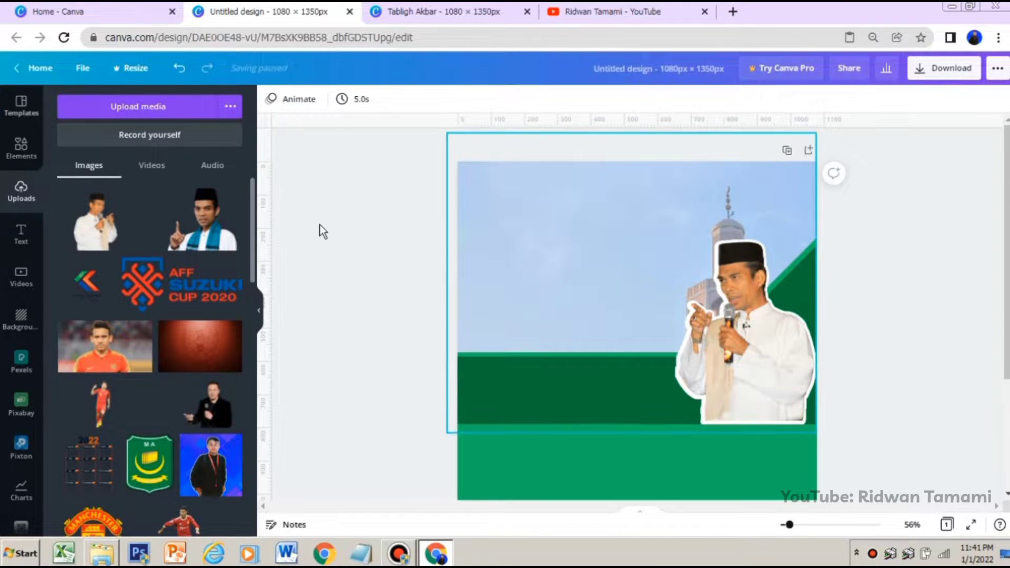
# Add a heading reading "Hadirilah" and move it to the sky area at the page's upper left
pyautogui.click(19, 237)
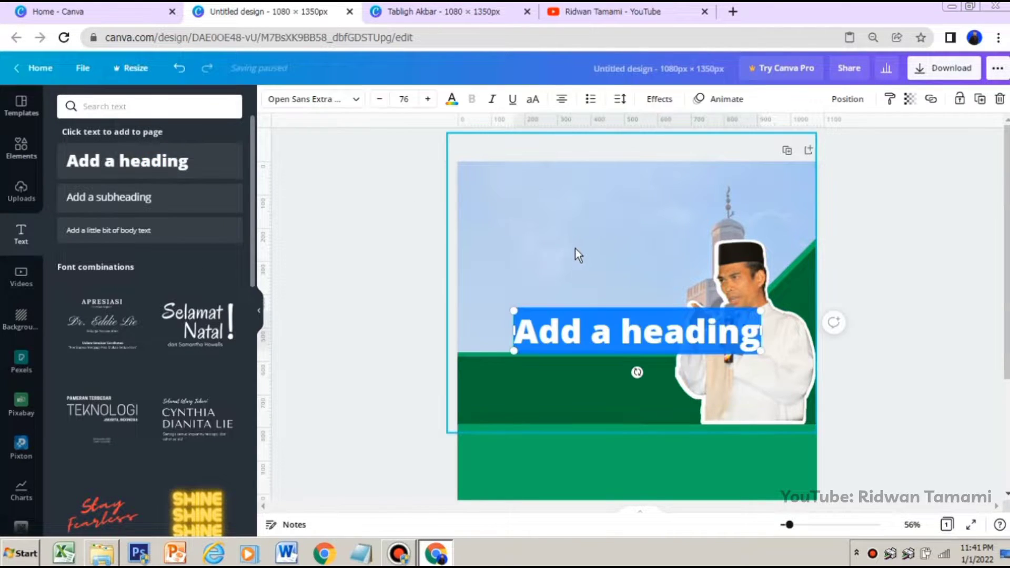
pyautogui.press('capslock')
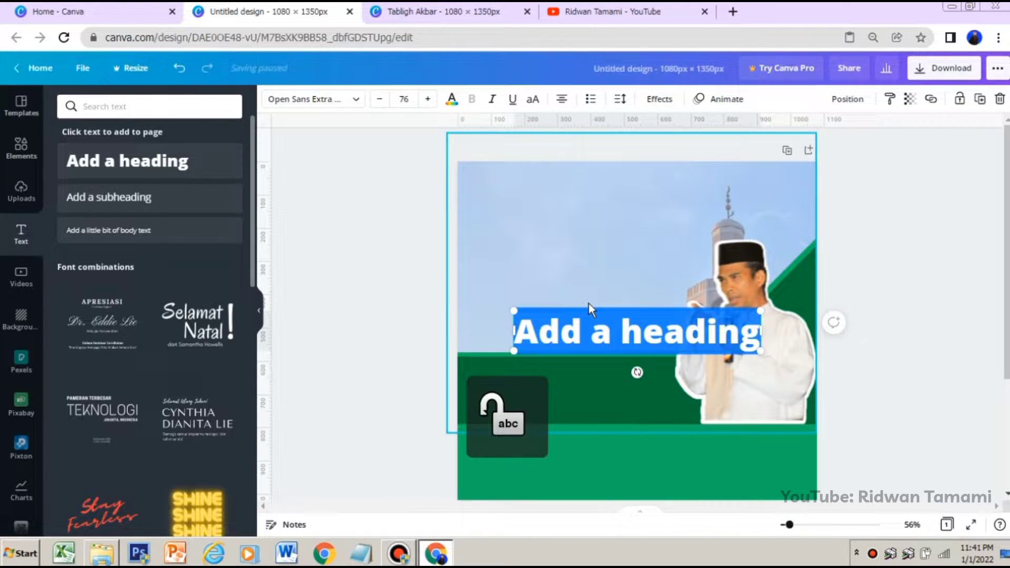
pyautogui.press('capslock')
pyautogui.write('H')
pyautogui.press('capslock')
pyautogui.write('ad')
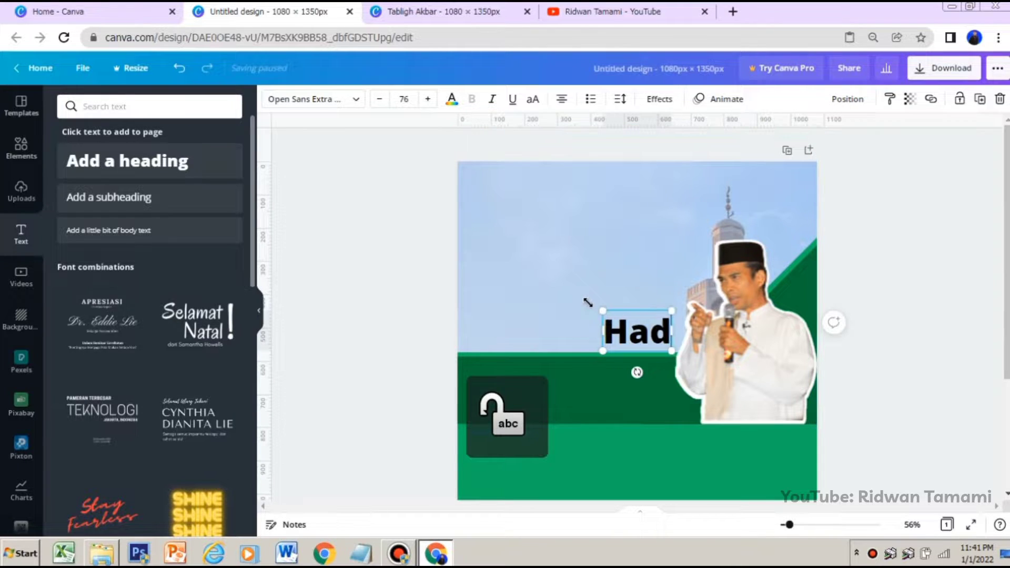
pyautogui.write('irilah')
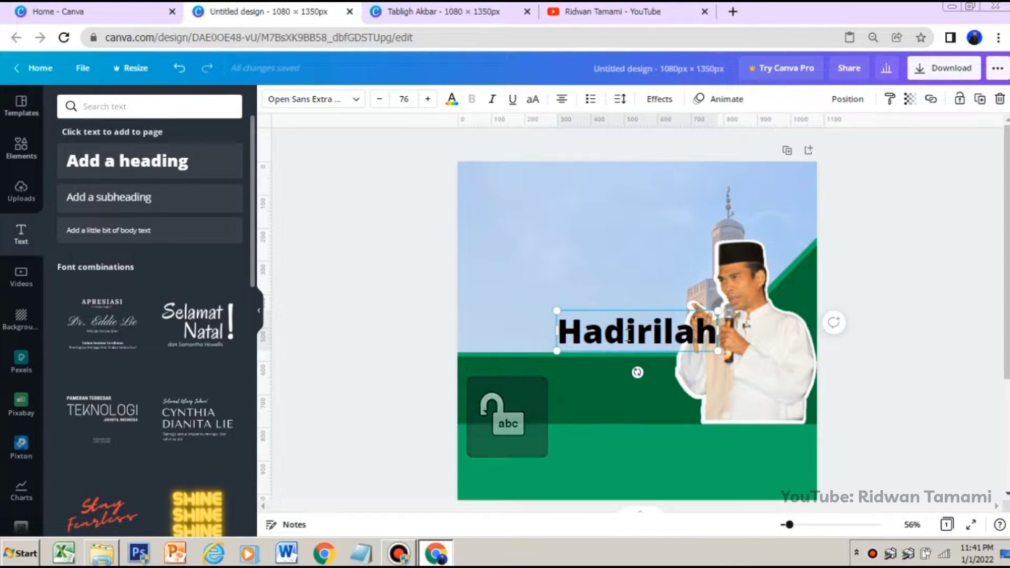
pyautogui.click(919, 301)
pyautogui.click(663, 339)
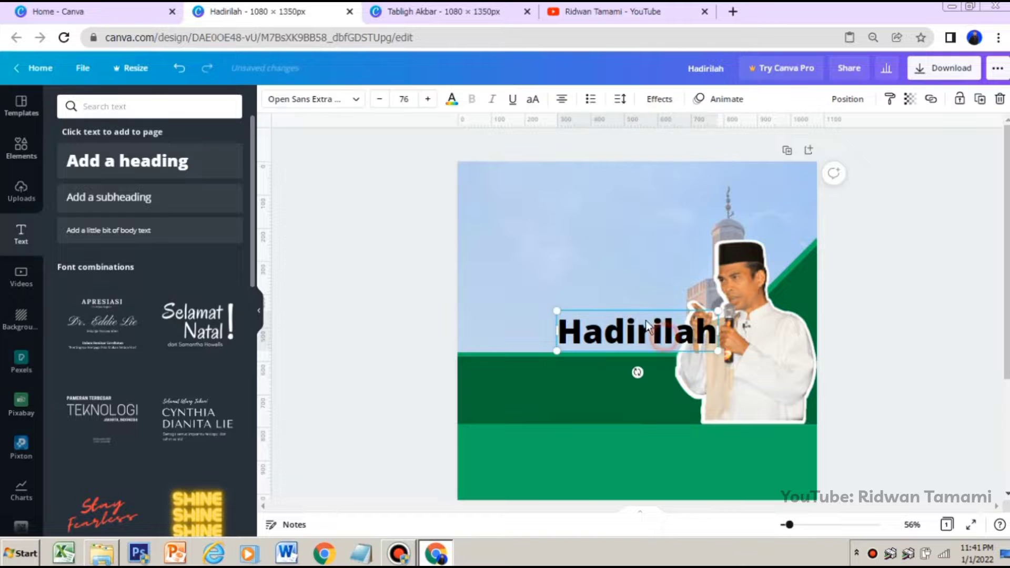
pyautogui.moveTo(647, 324); pyautogui.dragTo(582, 213)
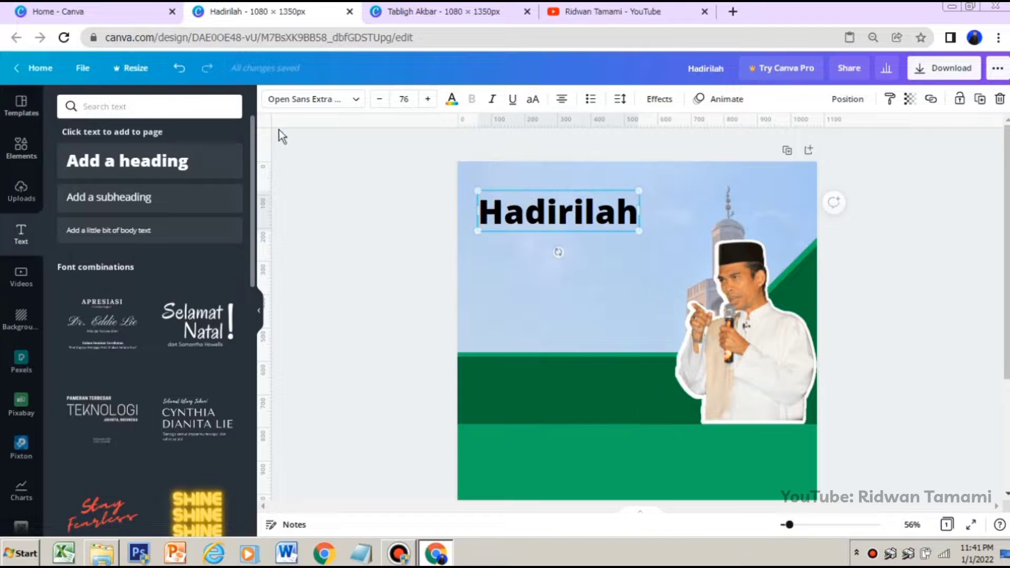
# Change the "Hadirilah" heading's font to Barlow Condensed Bold and enlarge it to size 101, keeping it at the page's upper left
pyautogui.click(314, 102)
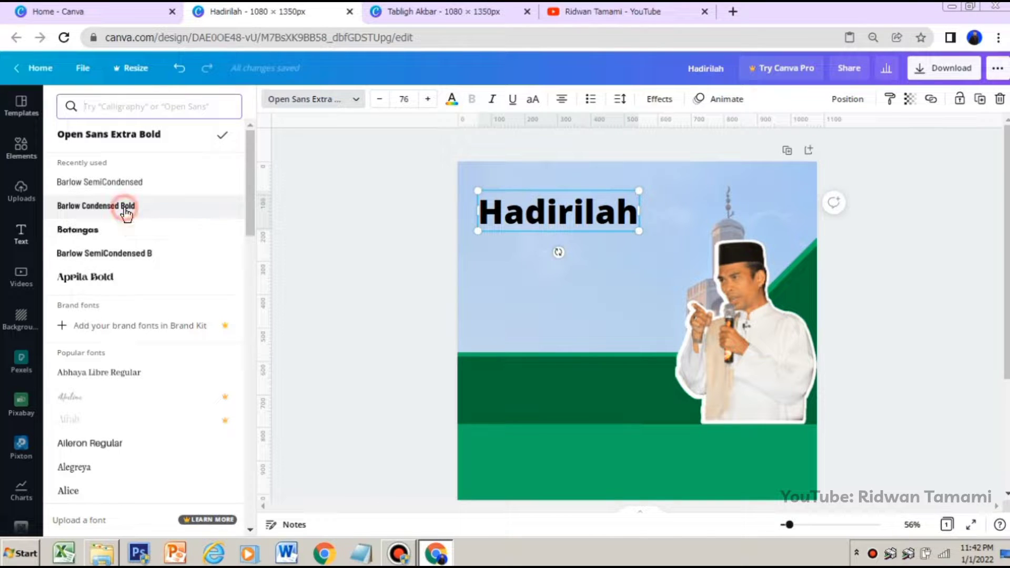
pyautogui.click(127, 211)
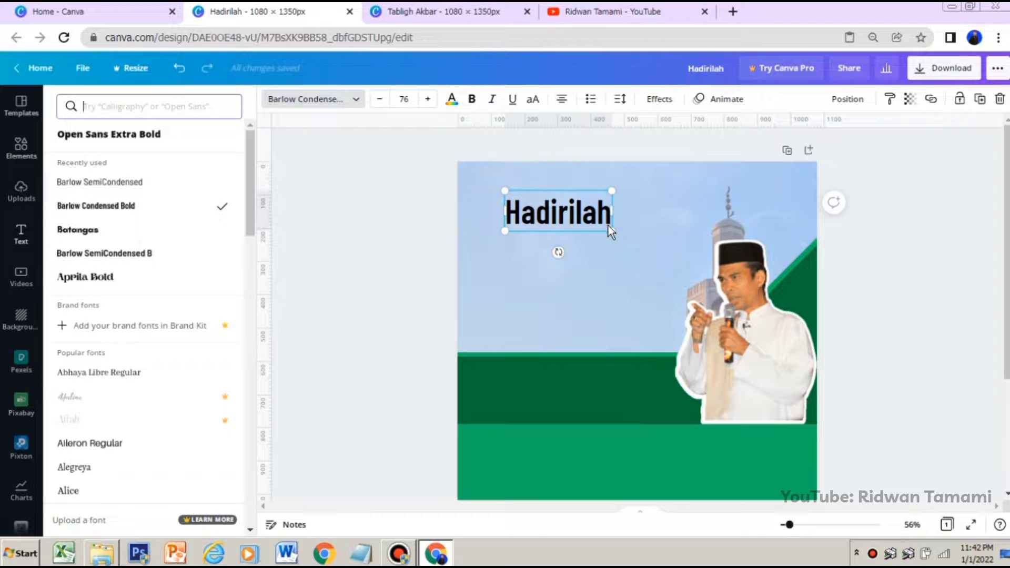
pyautogui.moveTo(611, 230); pyautogui.dragTo(585, 207)
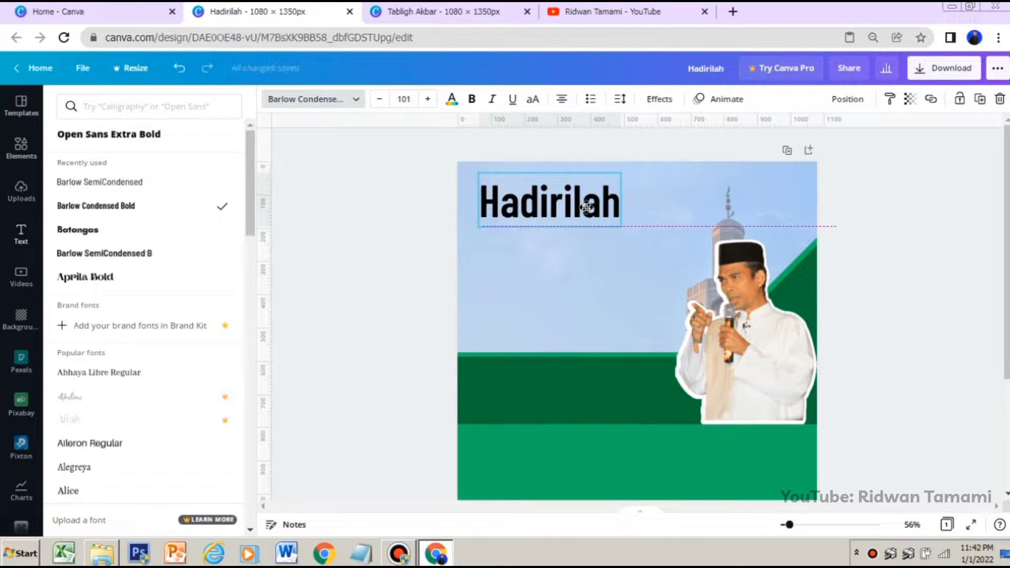
pyautogui.click(356, 217)
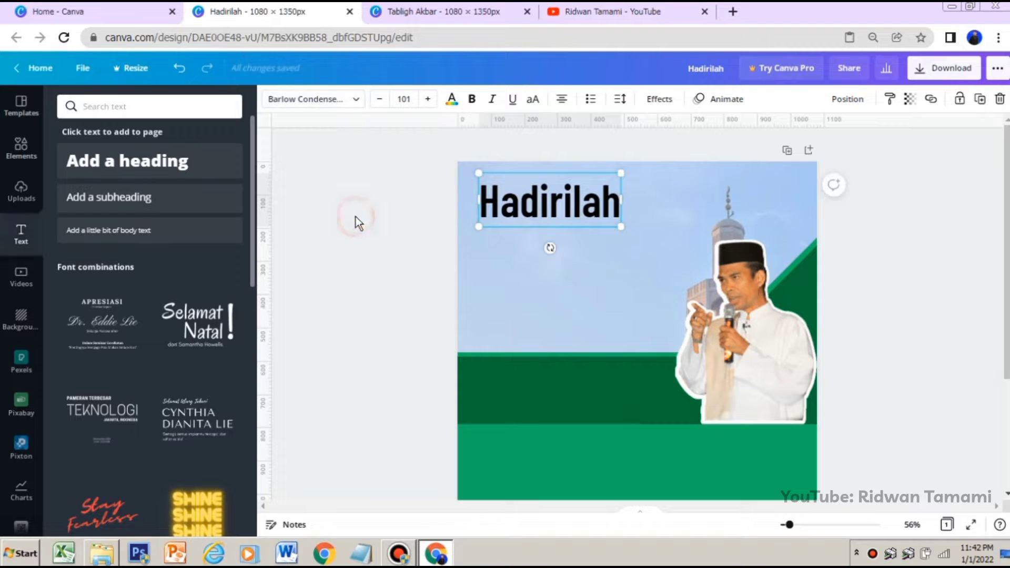
# Add a square shape, flatten it into a rectangle behind the "Hadirilah" heading, and fill it with the lighter document green
pyautogui.click(28, 160)
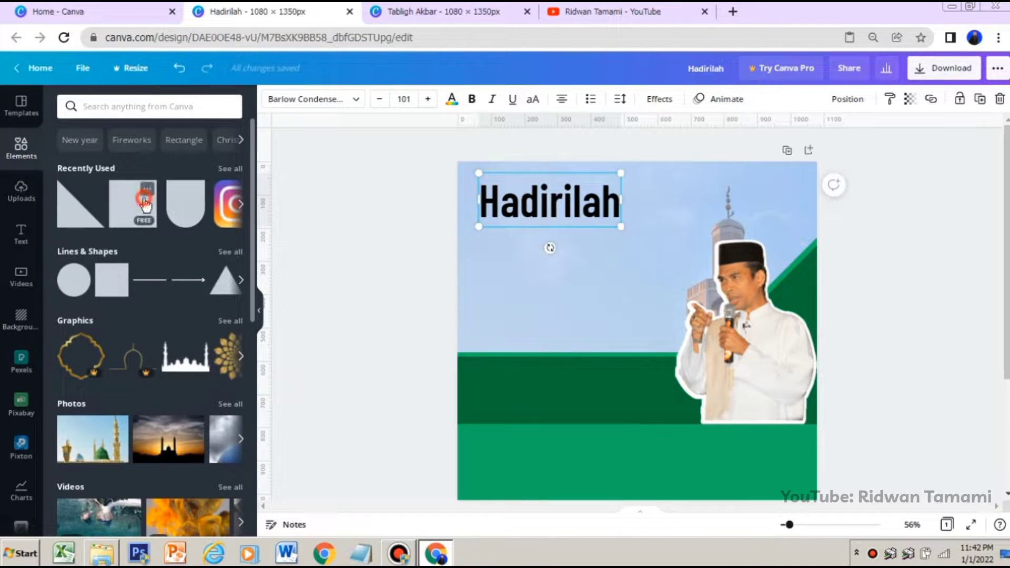
pyautogui.moveTo(145, 201); pyautogui.dragTo(551, 269)
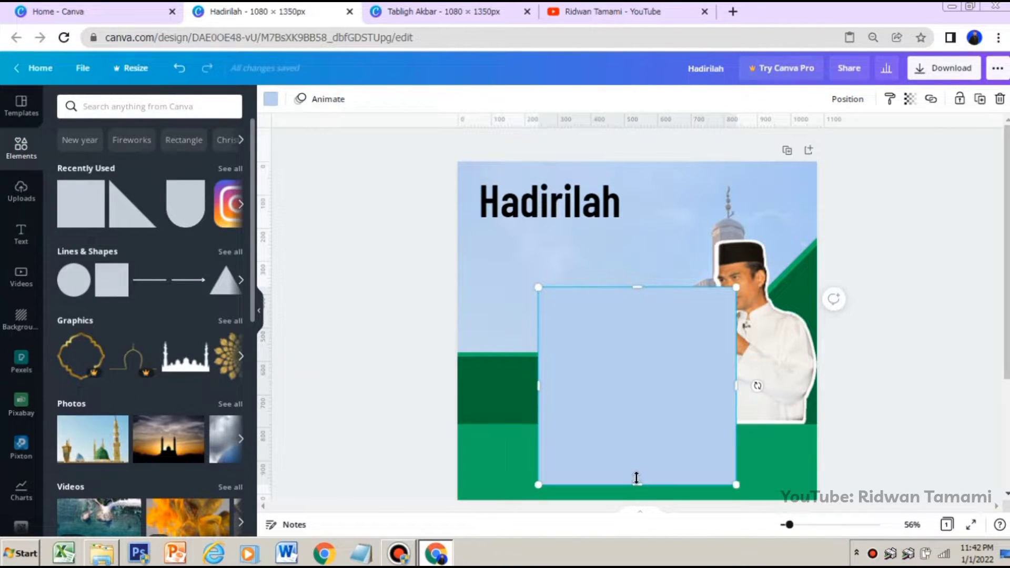
pyautogui.moveTo(637, 477); pyautogui.dragTo(584, 229)
pyautogui.click(271, 102)
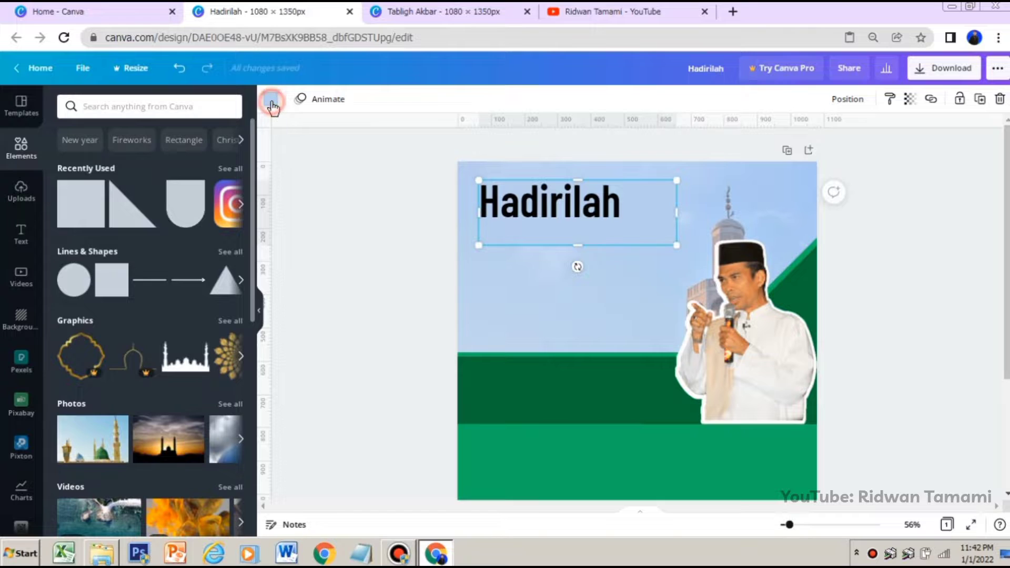
pyautogui.click(164, 166)
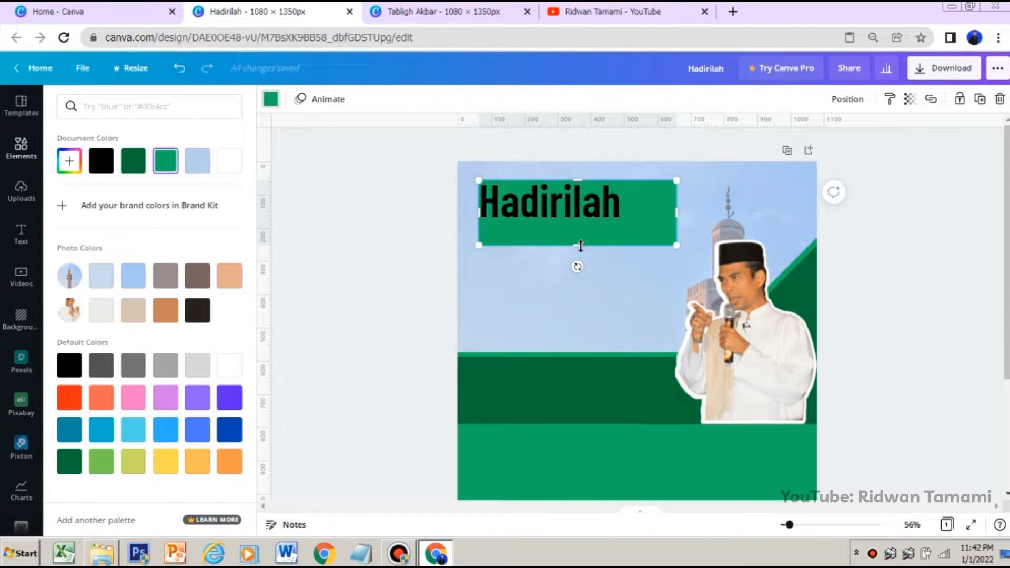
# Reduce the green rectangle's height and width to fit closely around the "Hadirilah" heading and shift it slightly left
pyautogui.moveTo(577, 243); pyautogui.dragTo(577, 227)
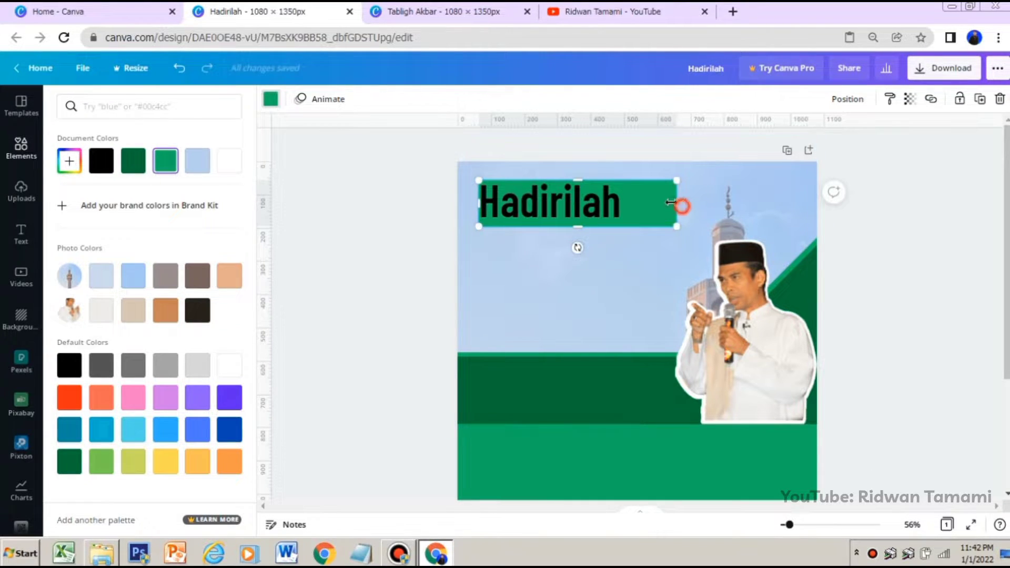
pyautogui.moveTo(677, 207); pyautogui.dragTo(642, 200)
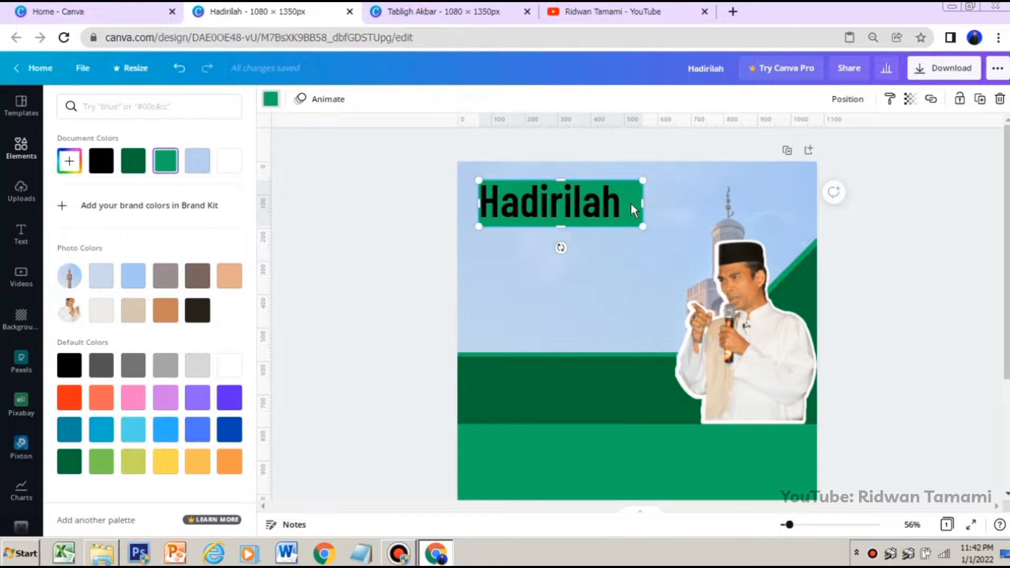
pyautogui.moveTo(622, 204); pyautogui.dragTo(619, 204)
pyautogui.click(683, 220)
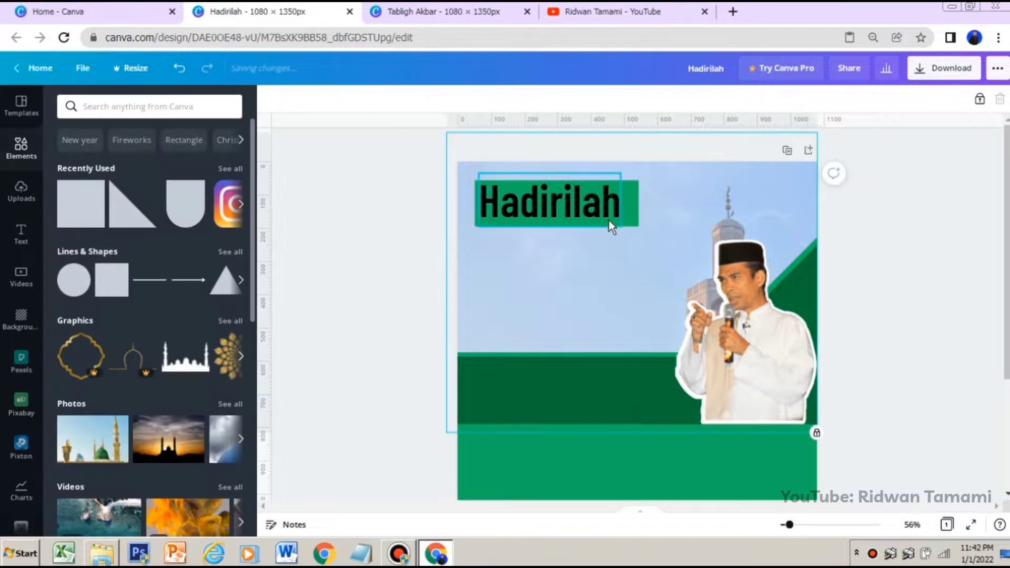
# Duplicate the green rectangle behind the "Hadirilah" heading and fill the copy with the darker document green
pyautogui.click(631, 192)
pyautogui.rightClick(631, 191)
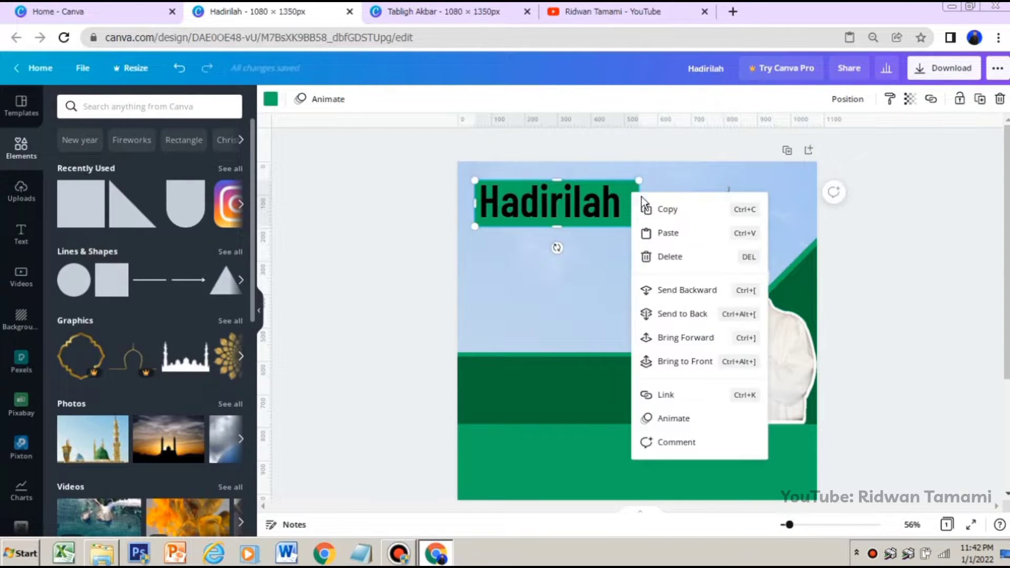
pyautogui.click(670, 199)
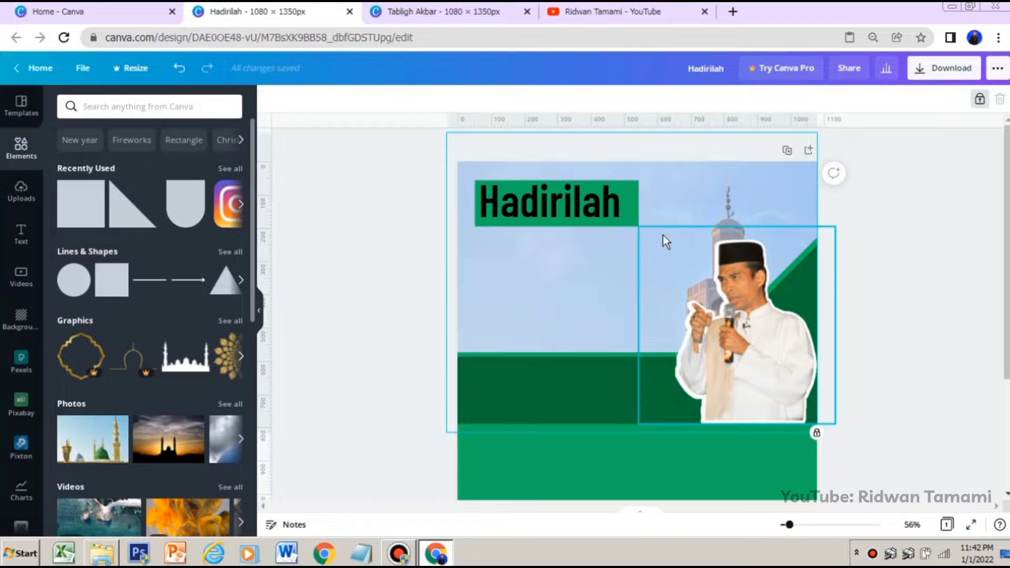
pyautogui.rightClick(634, 200)
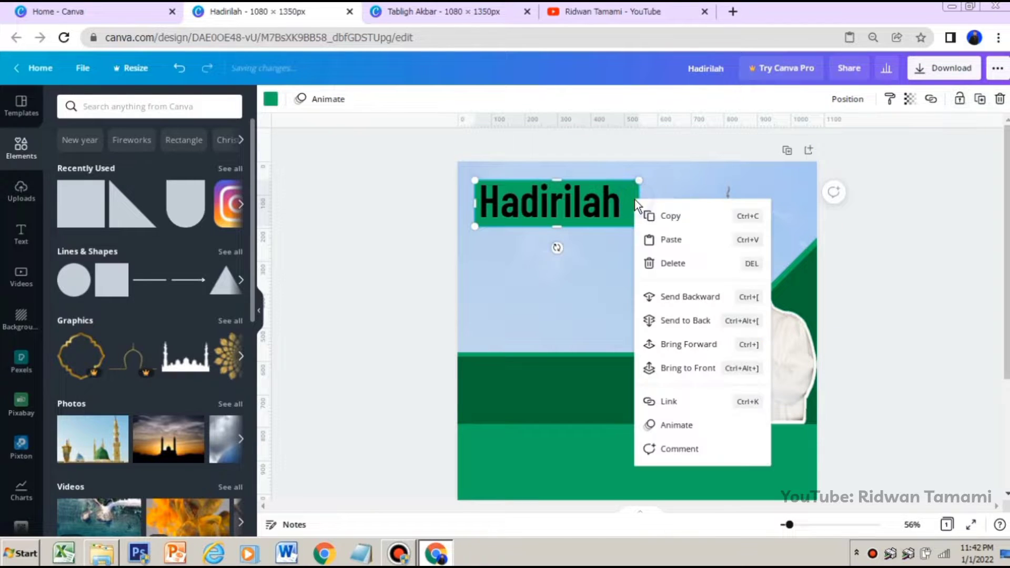
pyautogui.click(660, 239)
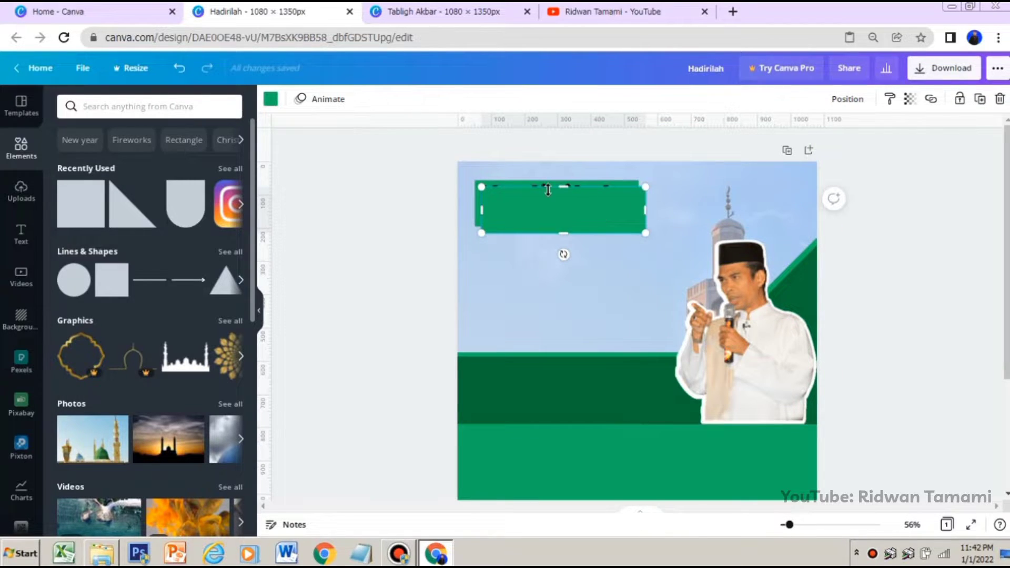
pyautogui.click(271, 99)
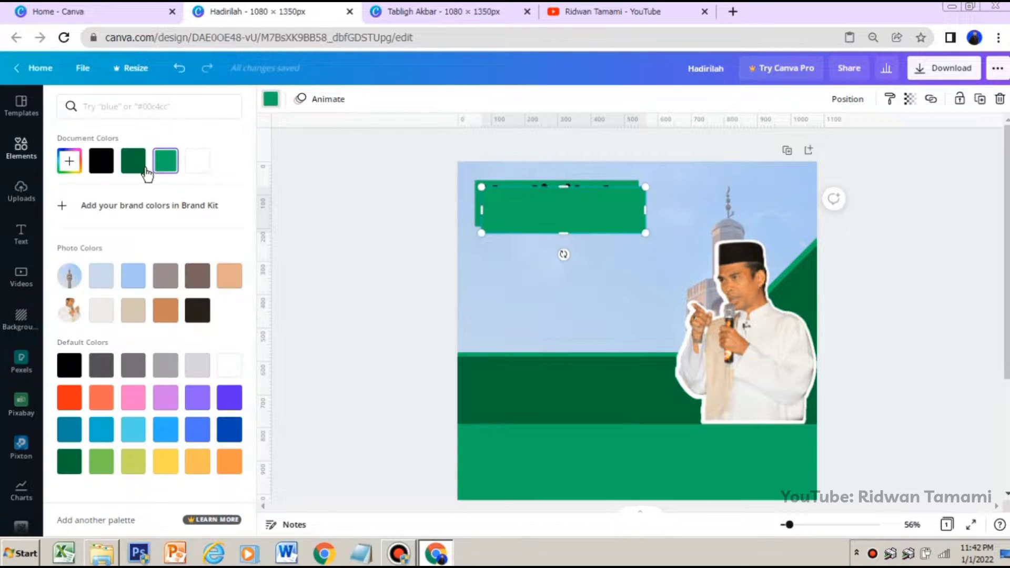
pyautogui.click(133, 160)
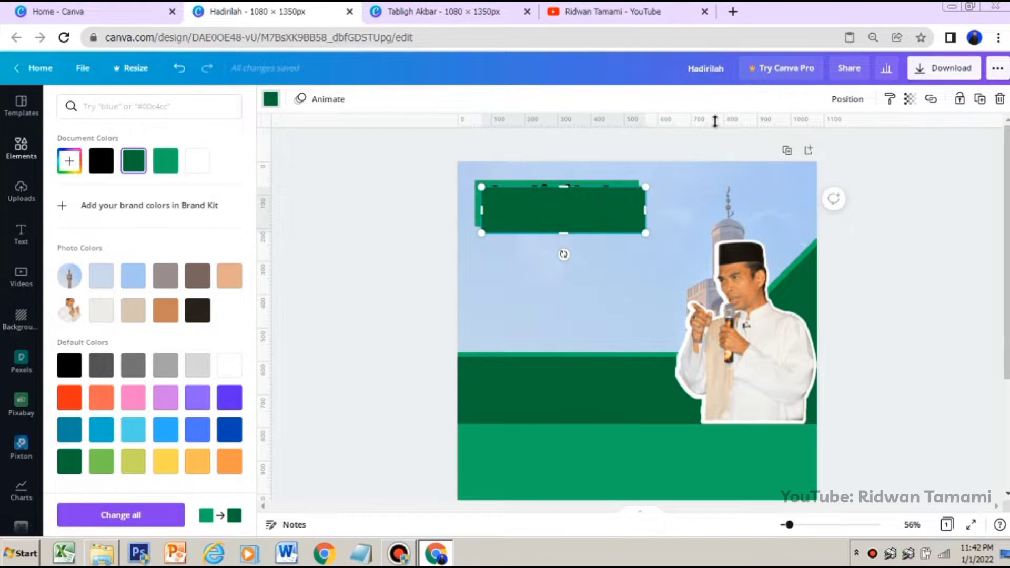
# Send the dark green rectangle behind the "Hadirilah" text, then shrink and position it inside the lighter green rectangle
pyautogui.click(845, 100)
pyautogui.click(778, 141)
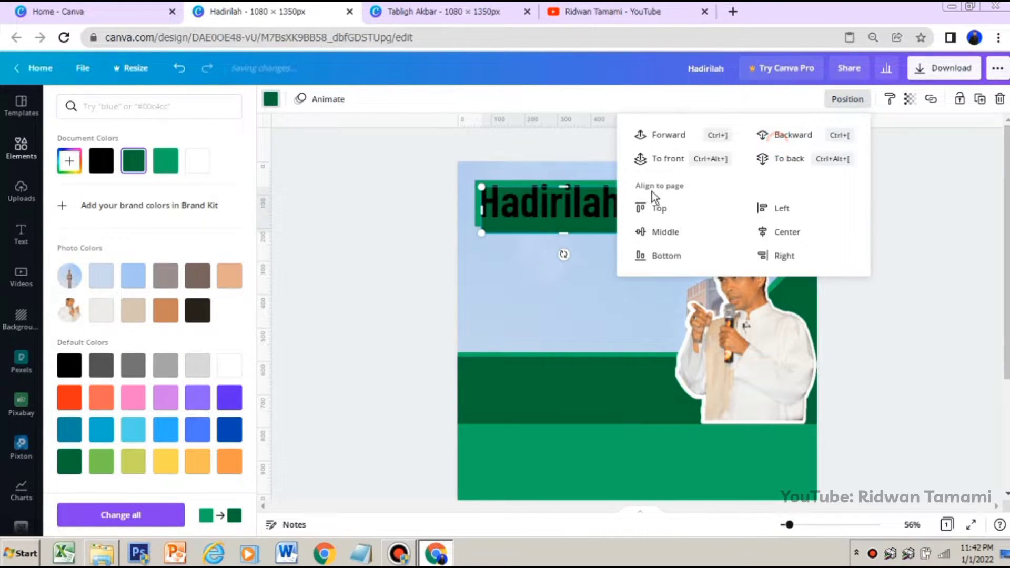
pyautogui.click(583, 273)
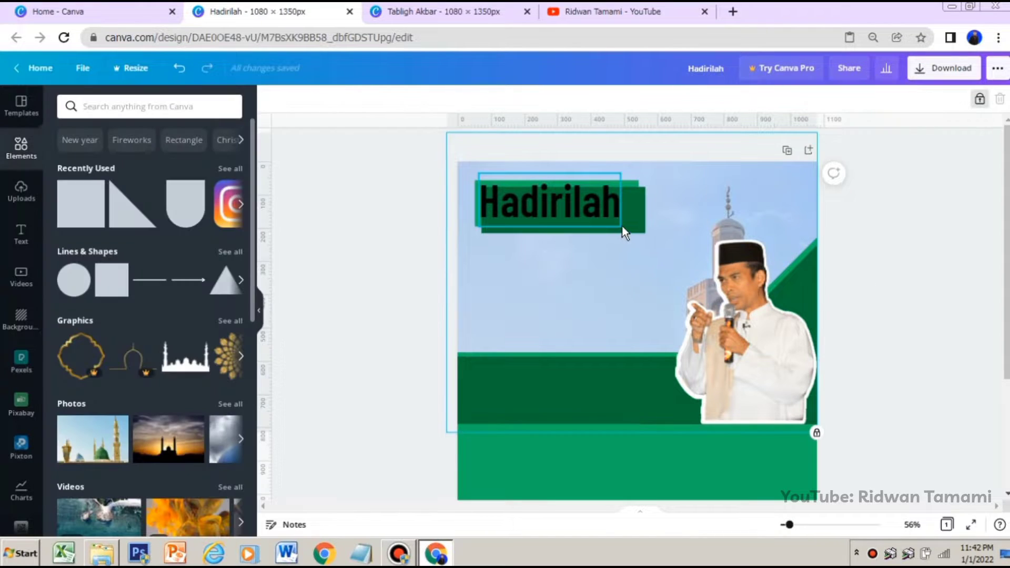
pyautogui.click(639, 222)
pyautogui.moveTo(642, 212)
pyautogui.mouseDown()
pyautogui.moveTo(631, 212)
pyautogui.moveTo(642, 228)
pyautogui.moveTo(634, 225)
pyautogui.mouseUp()
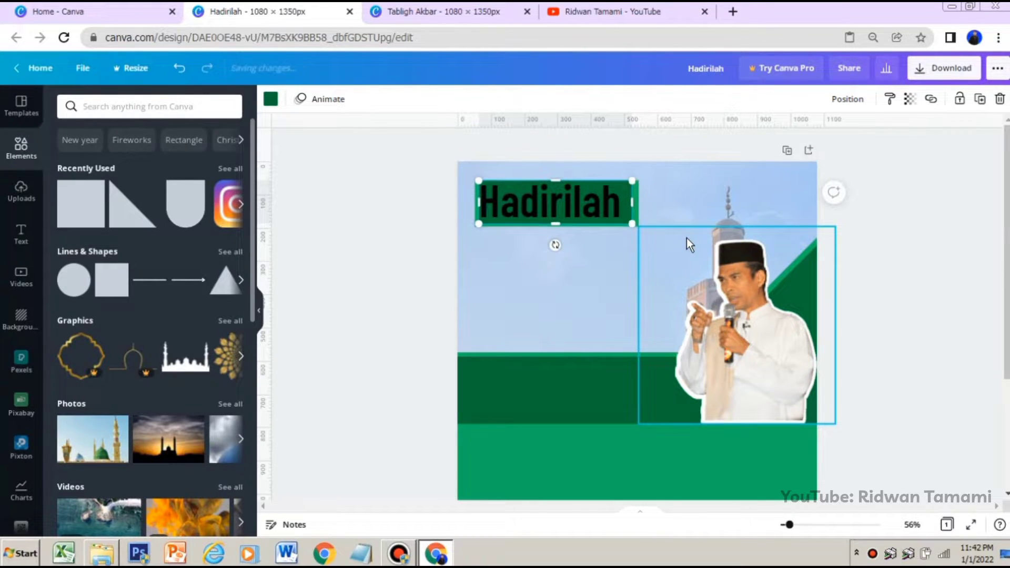
# Reduce the "Hadirilah" heading to size 97.5, centre it on the dark green rectangle and colour it white
pyautogui.click(604, 210)
pyautogui.moveTo(621, 226); pyautogui.dragTo(600, 206)
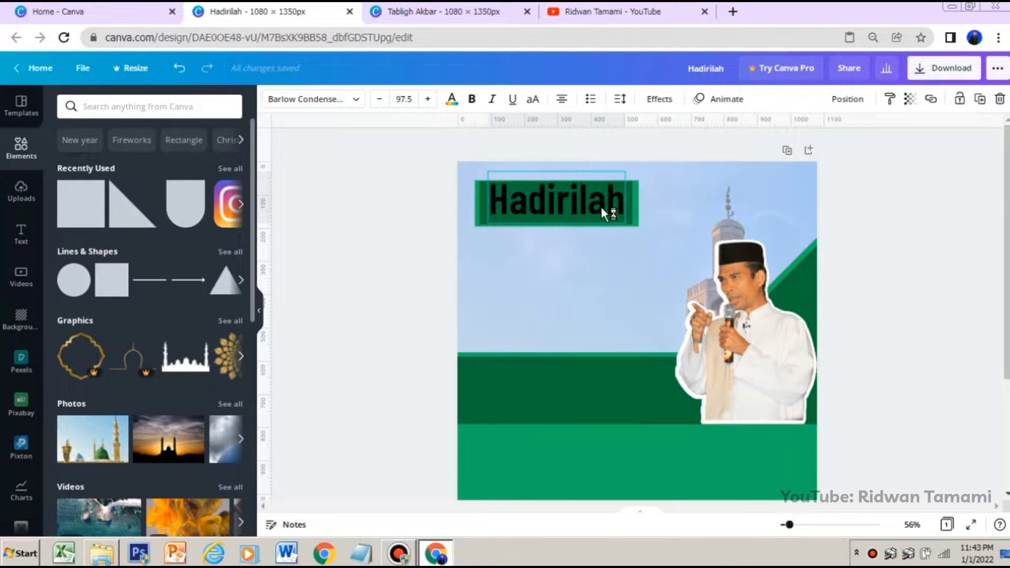
pyautogui.click(451, 99)
pyautogui.click(197, 161)
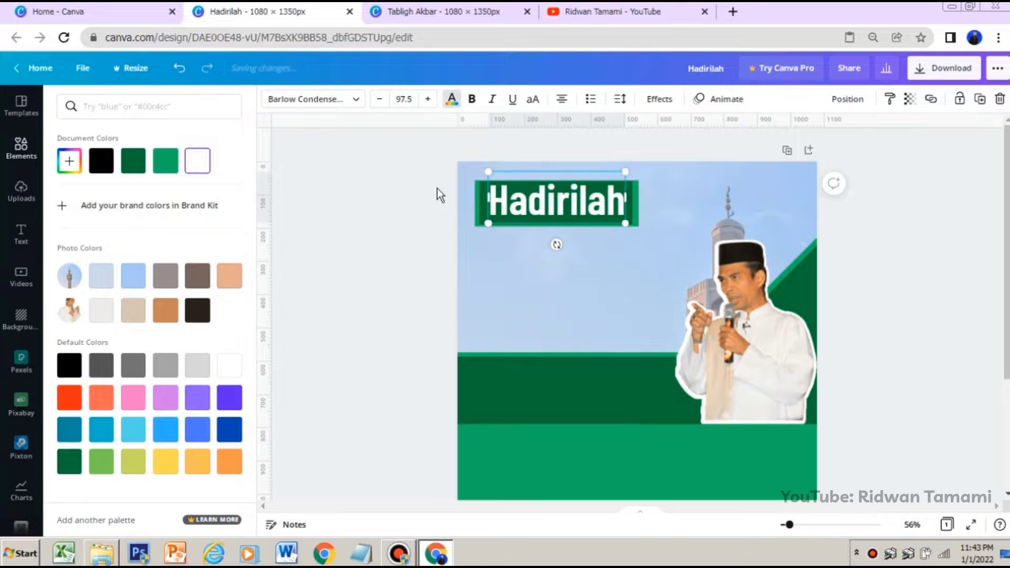
pyautogui.moveTo(552, 213); pyautogui.dragTo(555, 209)
pyautogui.click(572, 260)
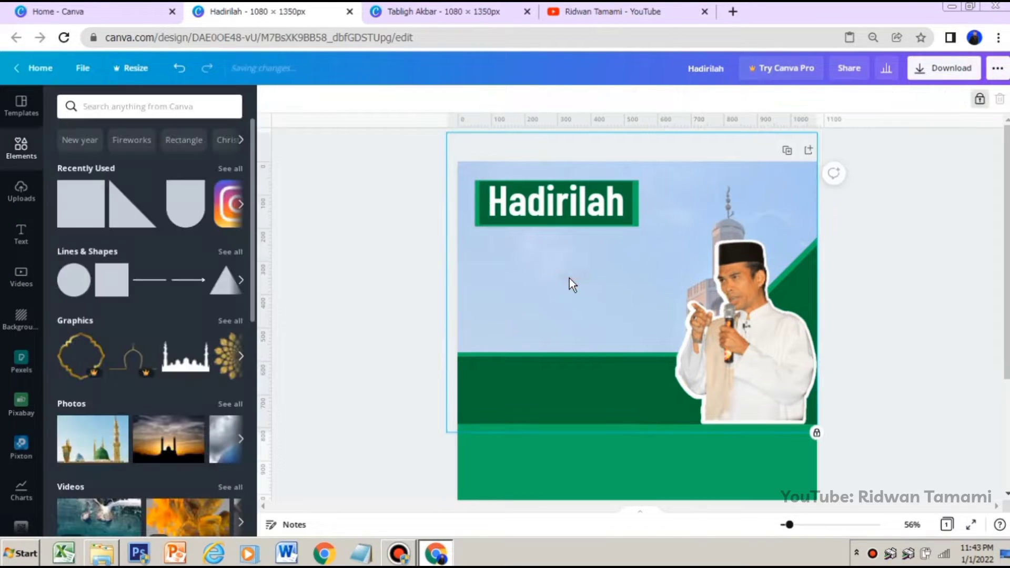
# Apply a Shadow effect to the "Hadirilah" heading with the shadow colour set to black
pyautogui.click(580, 210)
pyautogui.click(658, 99)
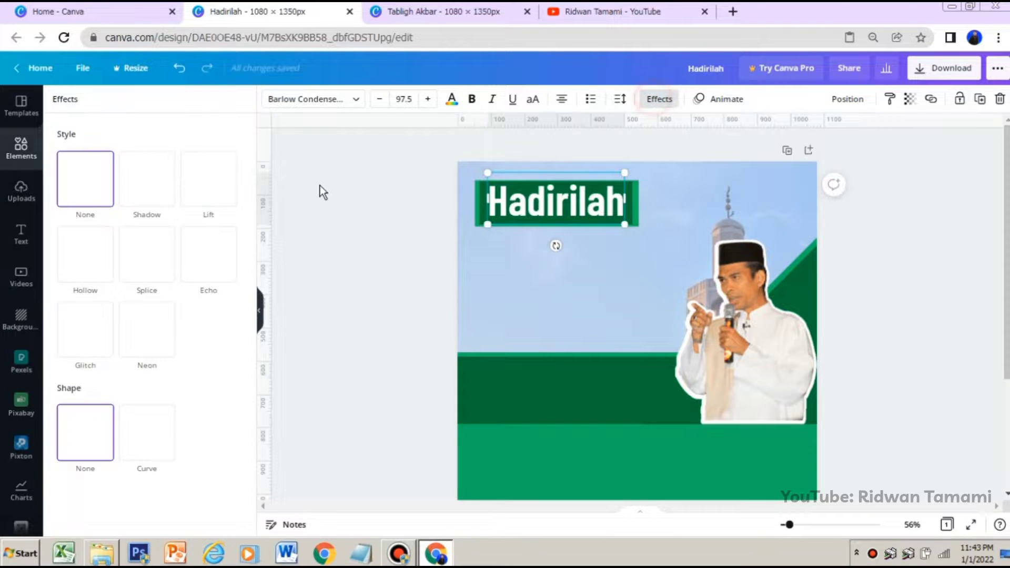
pyautogui.click(147, 202)
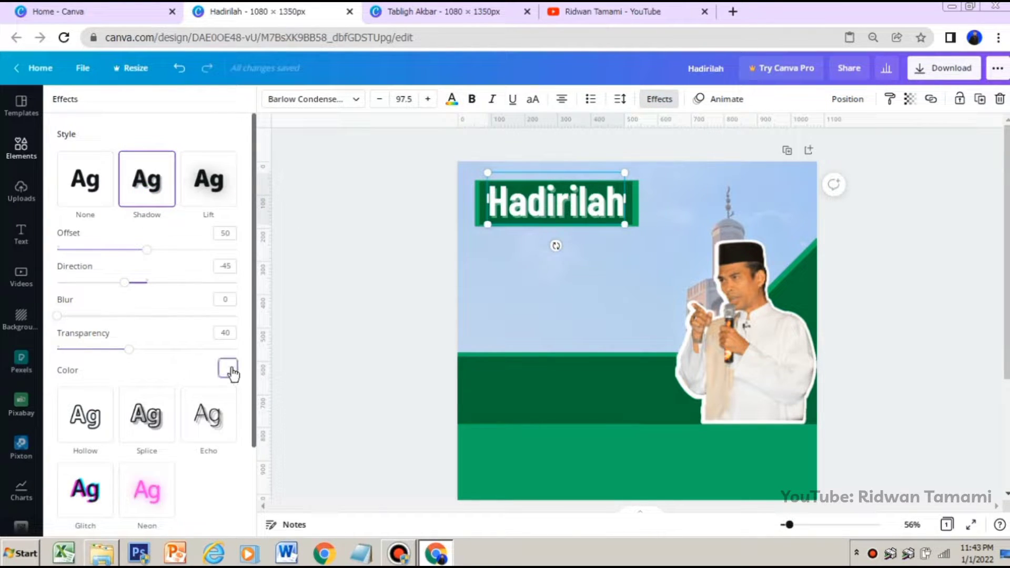
pyautogui.click(229, 369)
pyautogui.click(72, 246)
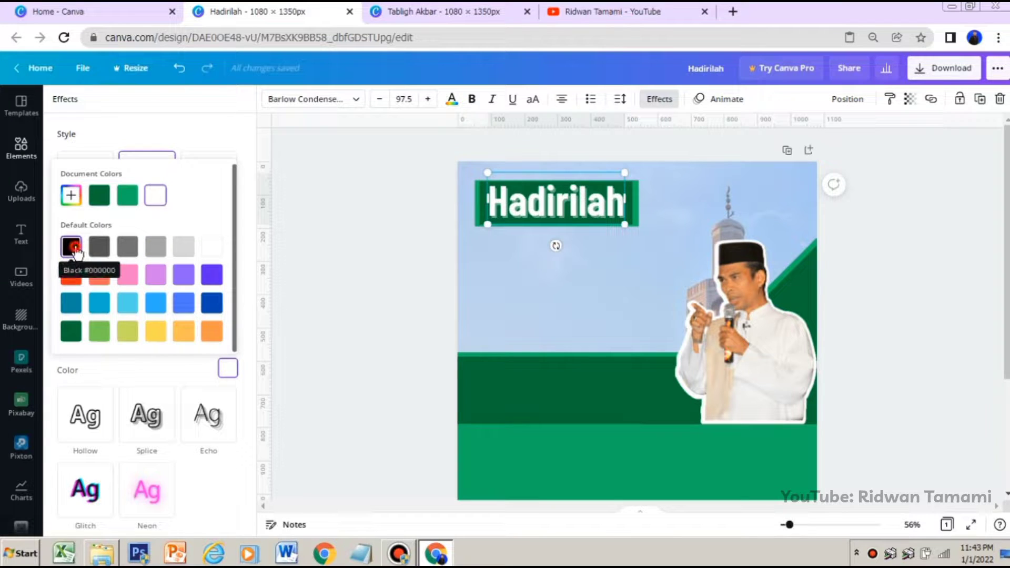
pyautogui.click(553, 285)
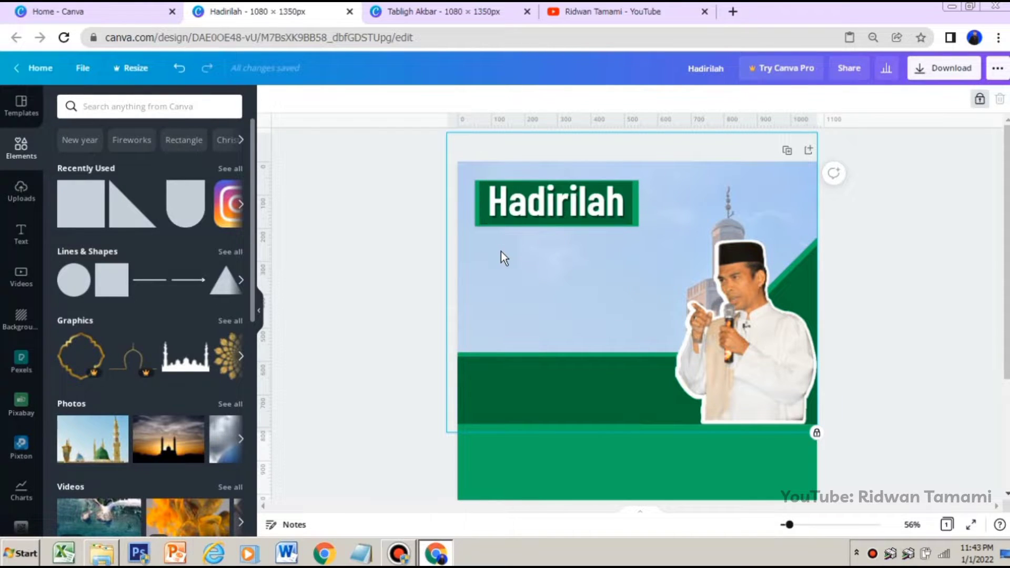
# Add a new heading reading "Tabligh Akbar", split over two lines
pyautogui.click(20, 231)
pyautogui.click(126, 155)
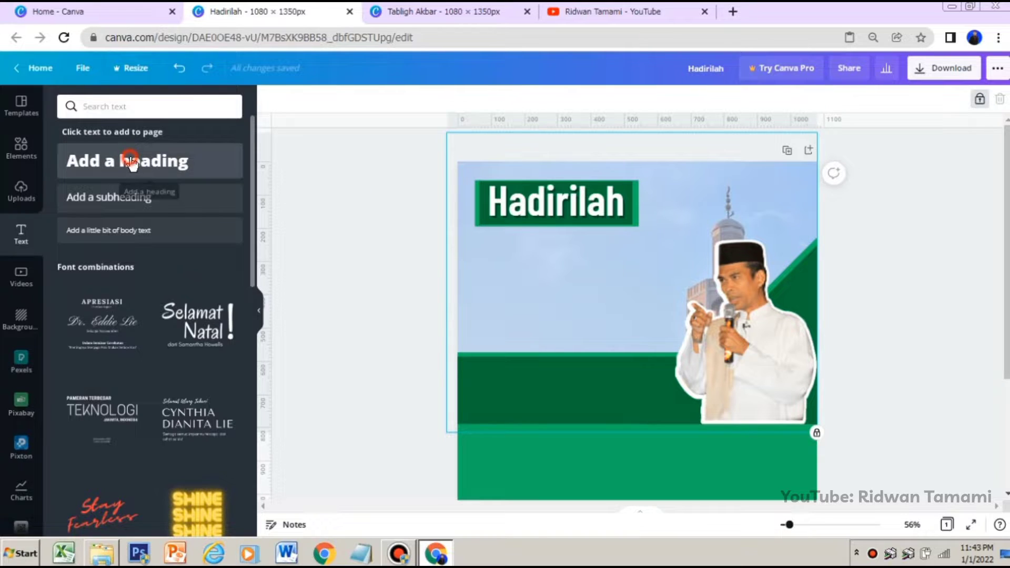
pyautogui.write('T')
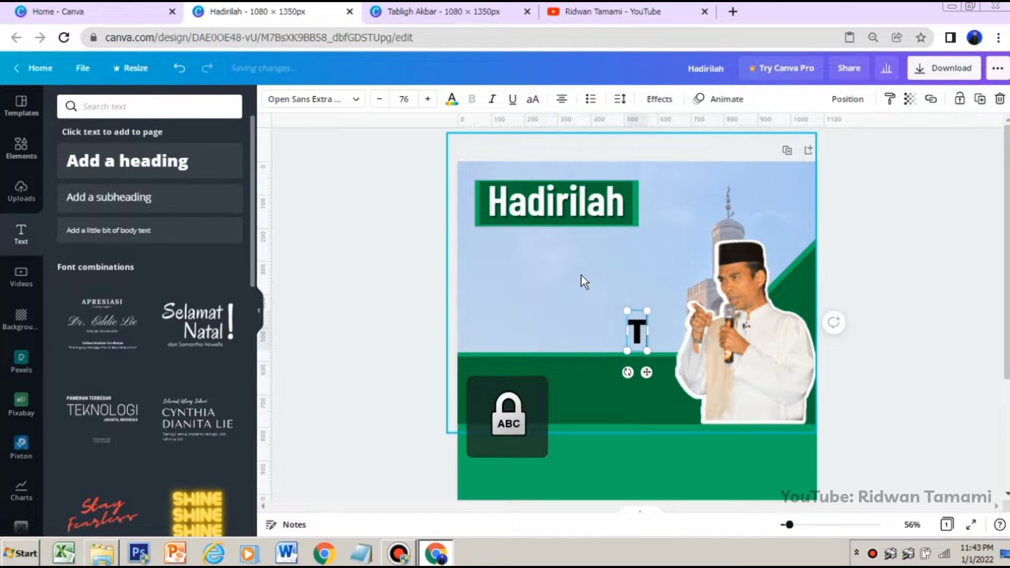
pyautogui.press('capslock')
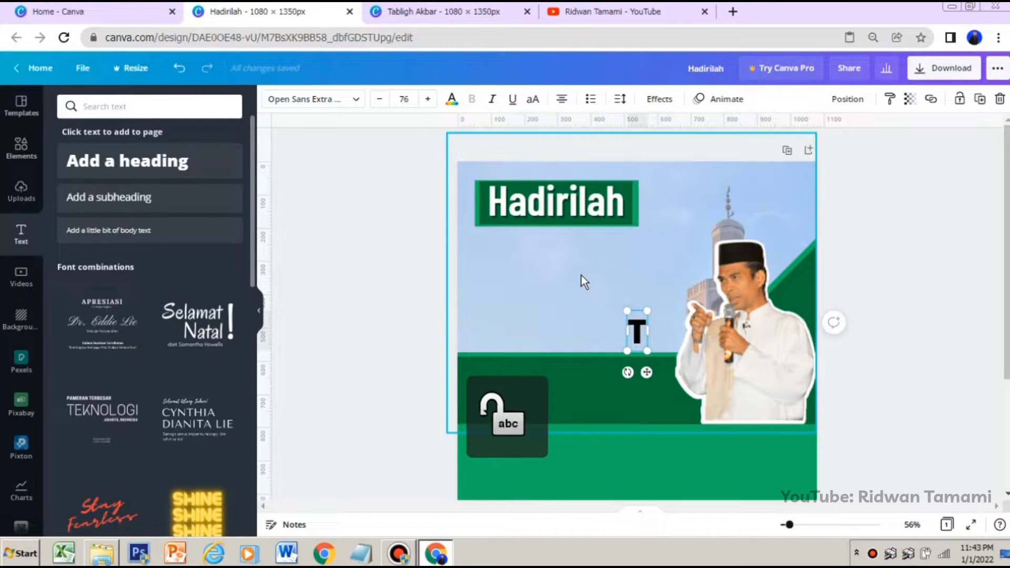
pyautogui.write('ab;igh')
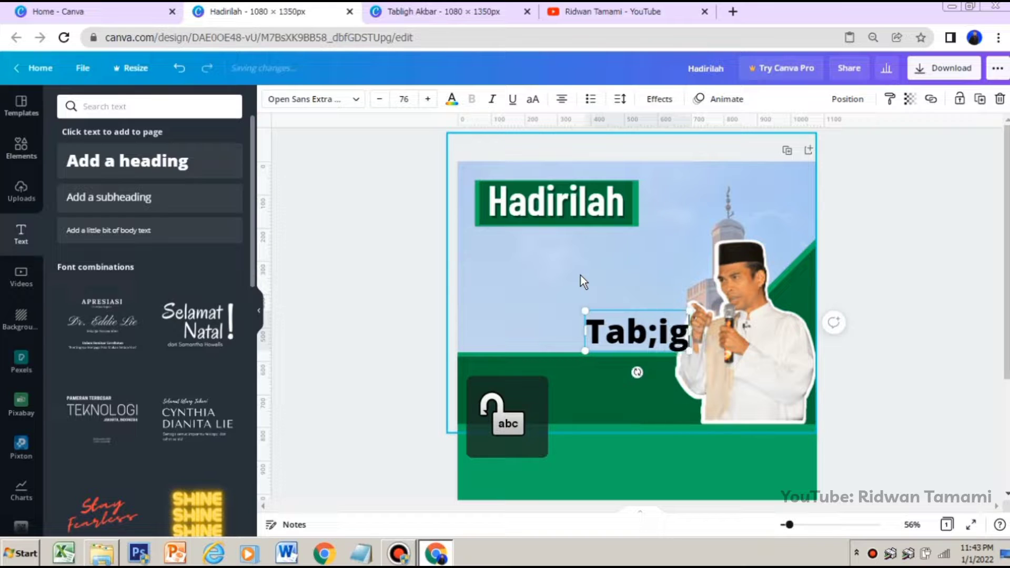
pyautogui.press('BackSpace')
pyautogui.press('BackSpace')
pyautogui.press('BackSpace')
pyautogui.press('BackSpace')
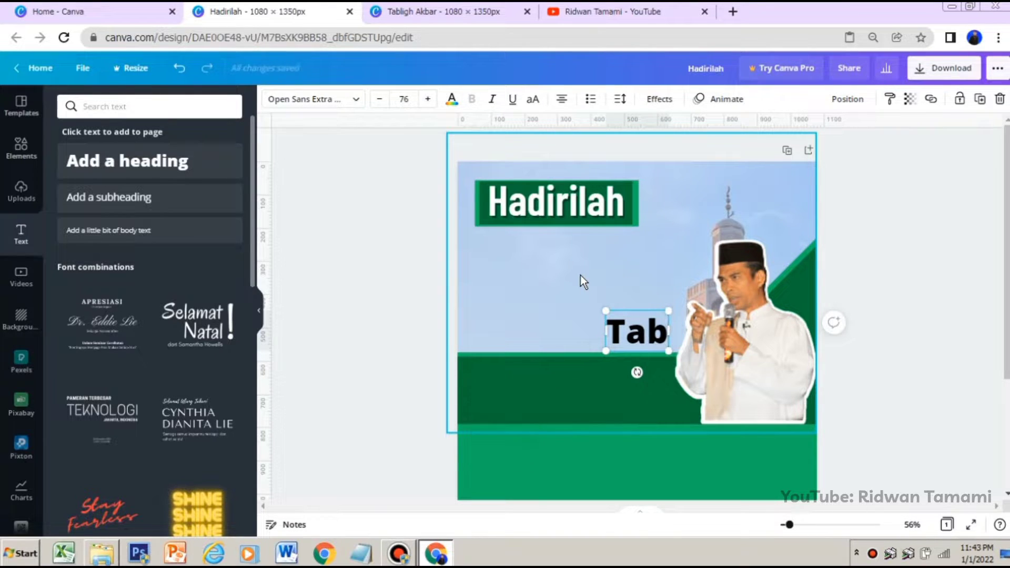
pyautogui.write('ligh')
pyautogui.press('Return')
pyautogui.press('capslock')
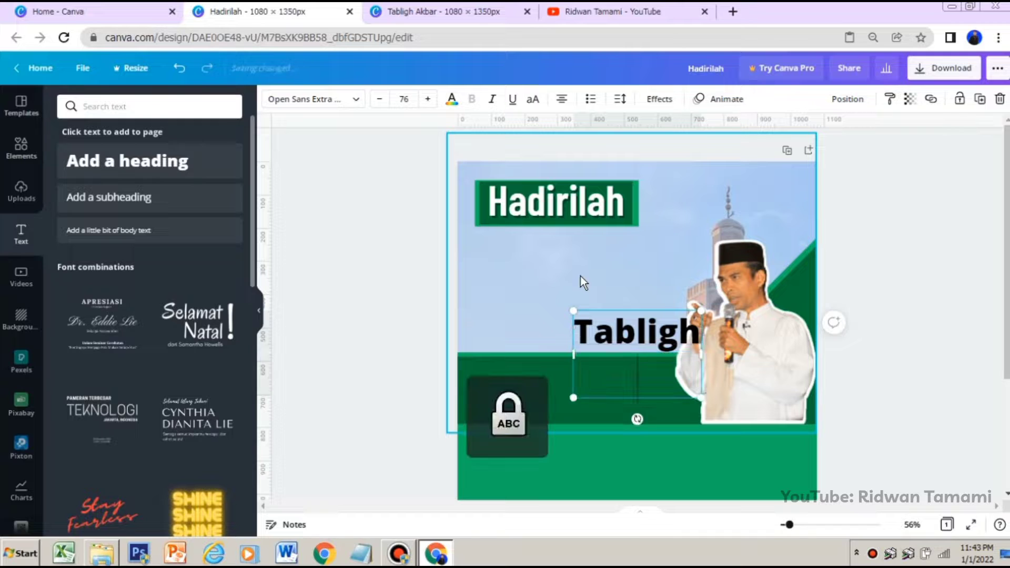
pyautogui.write('A')
pyautogui.press('capslock')
pyautogui.write('kbar')
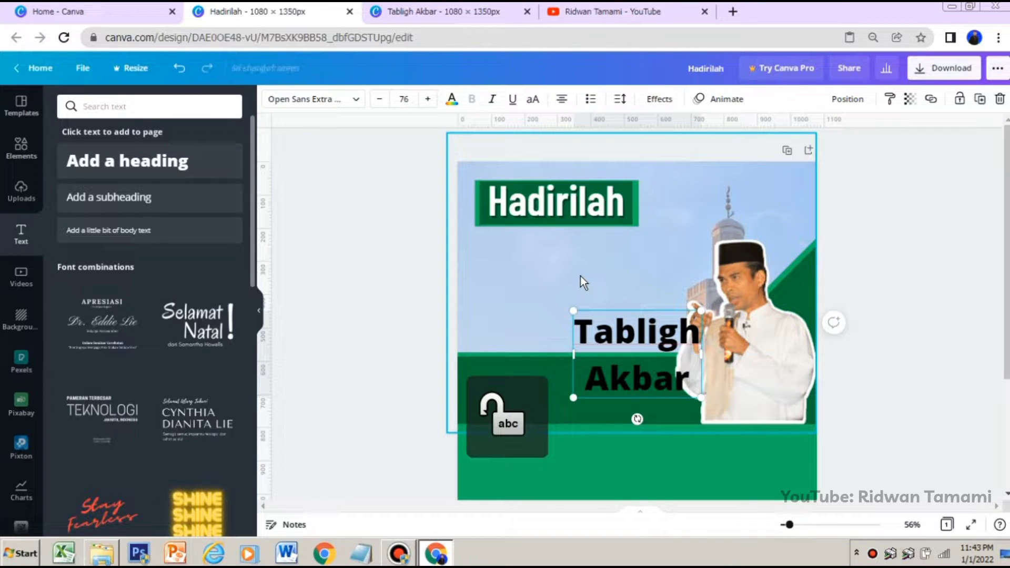
# Left-align the "Tabligh Akbar" text and move it directly below the "Hadirilah" label, flush with its left edge
pyautogui.hotkey('ctrl', 'a')
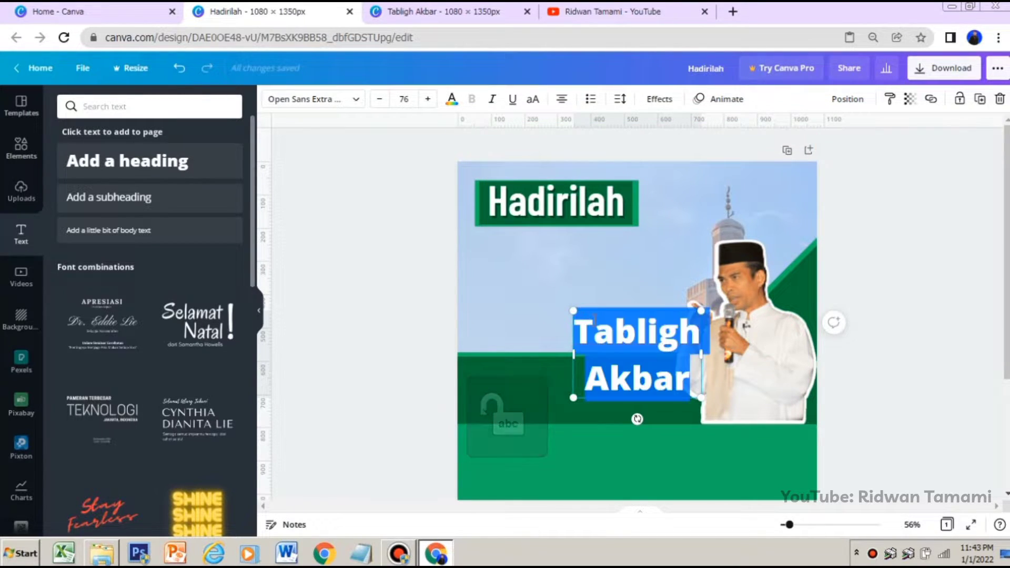
pyautogui.click(561, 99)
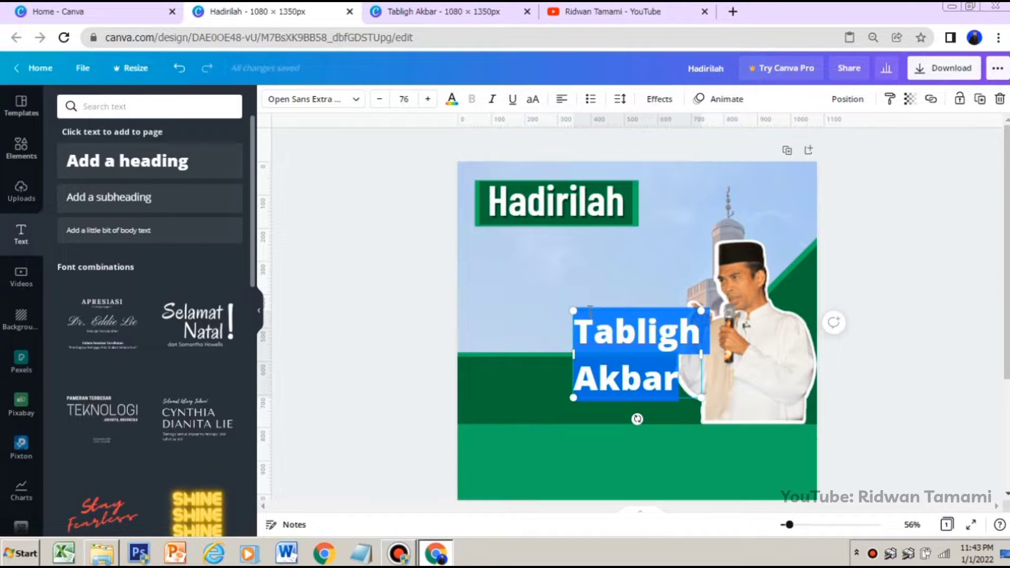
pyautogui.click(587, 325)
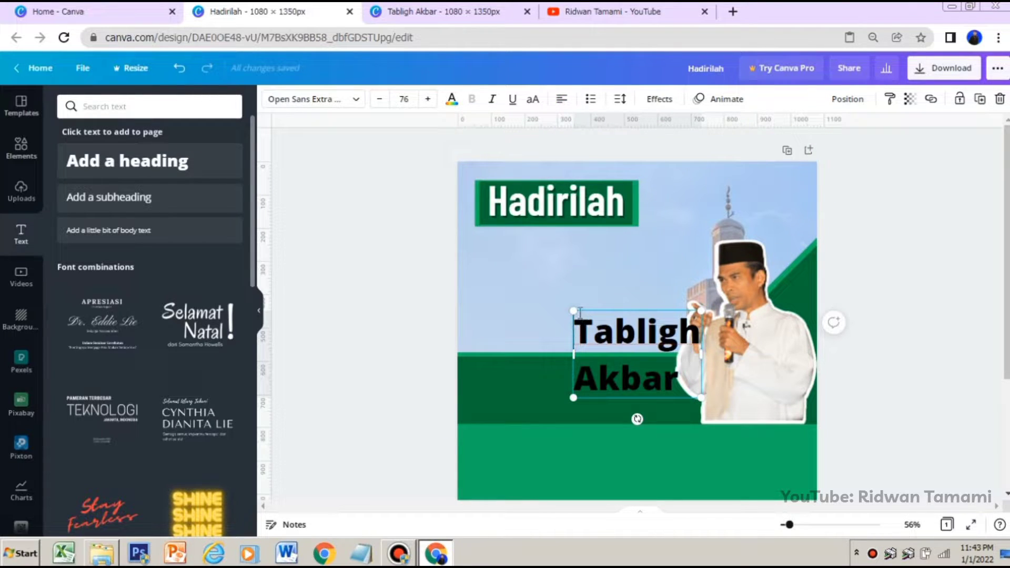
pyautogui.moveTo(577, 310); pyautogui.dragTo(481, 241)
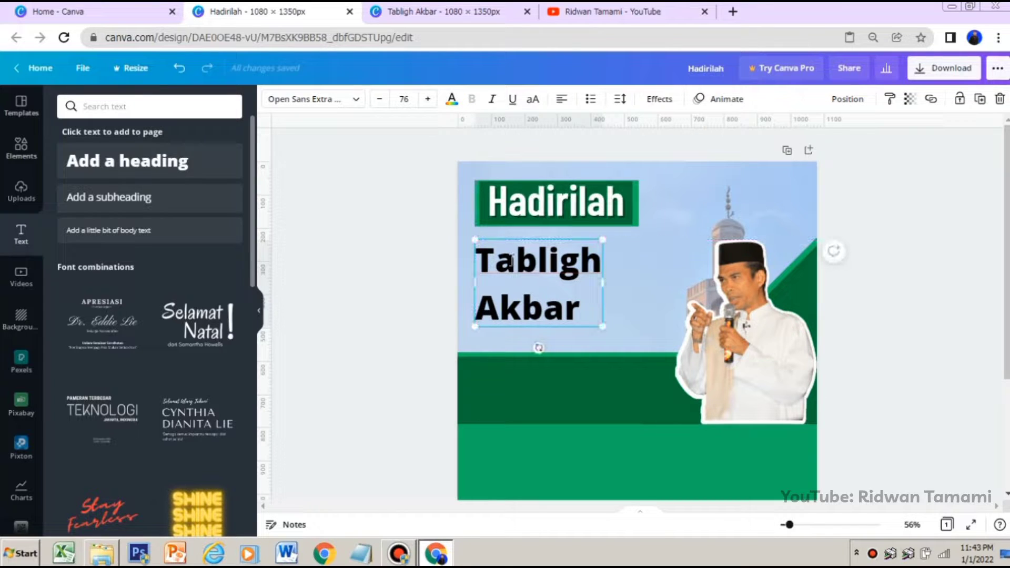
# Change both lines of the "Tabligh Akbar" heading to the Batangas font and enlarge the text to size 83.9
pyautogui.click(326, 107)
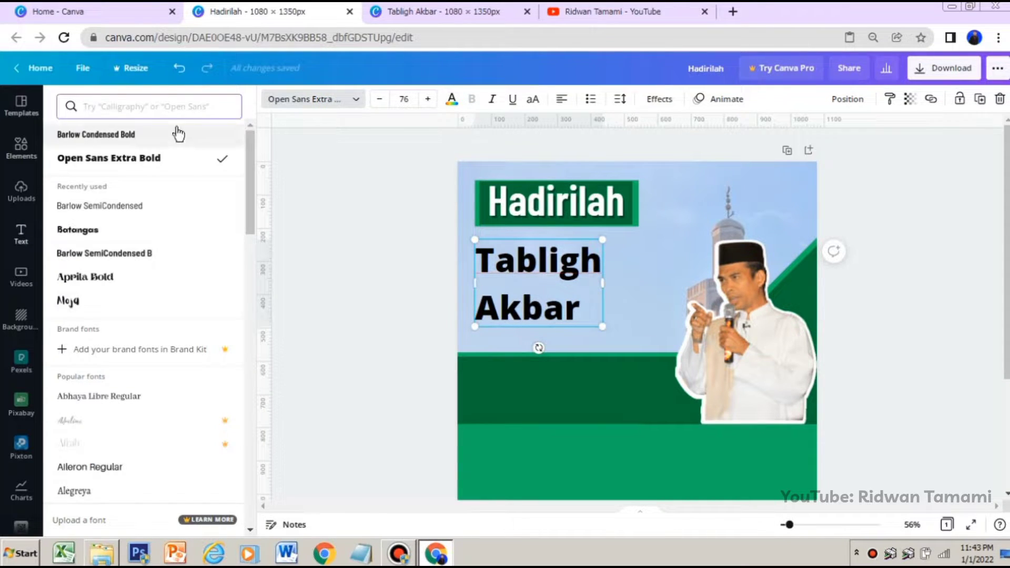
pyautogui.click(105, 235)
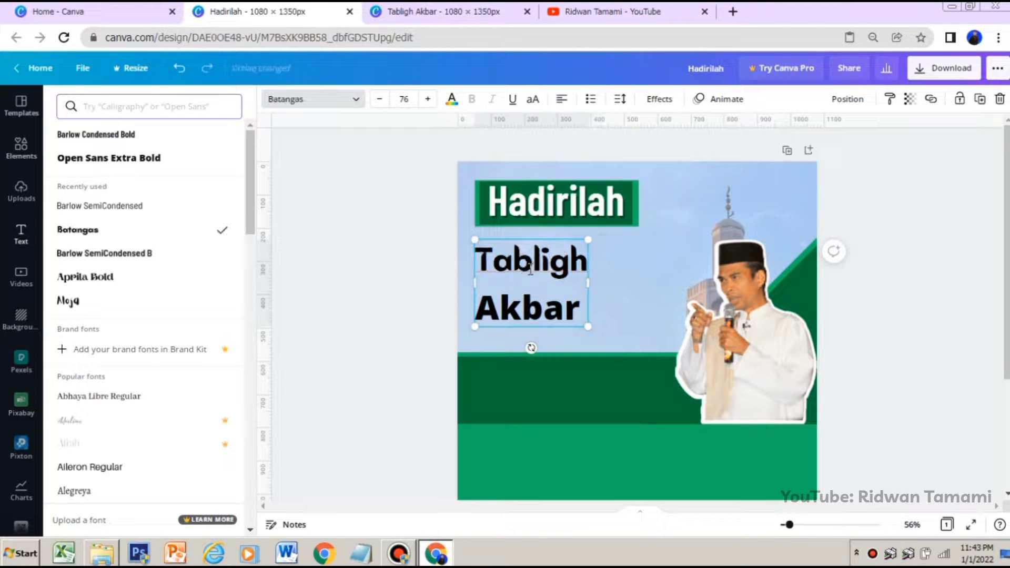
pyautogui.click(565, 313)
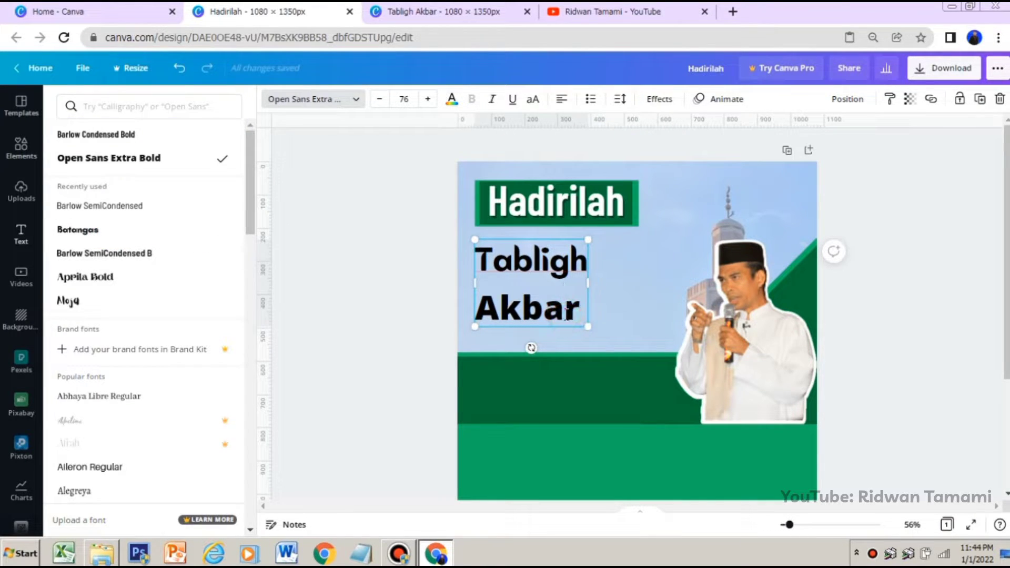
pyautogui.hotkey('ctrl', 'a')
pyautogui.click(142, 235)
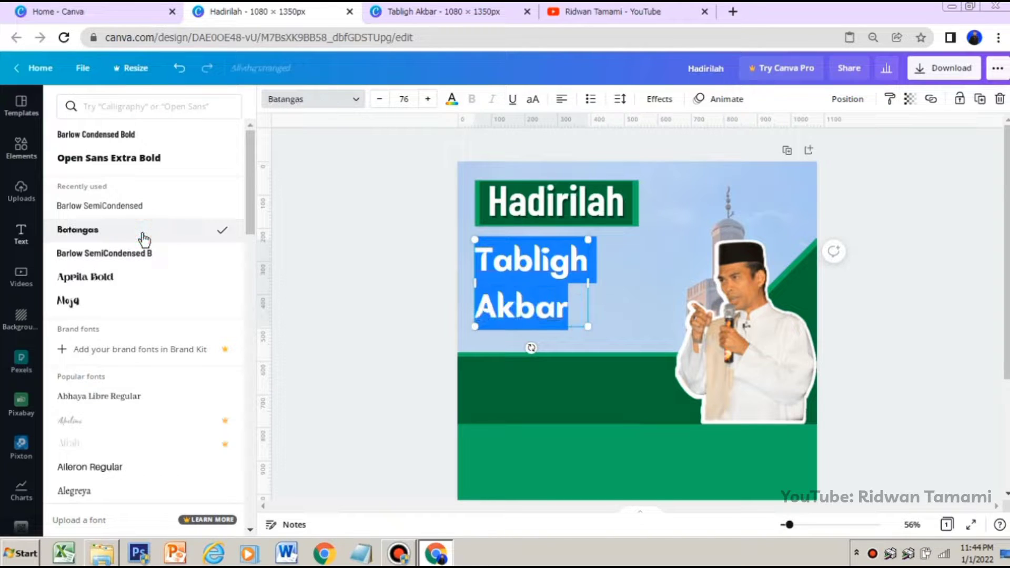
pyautogui.moveTo(589, 330); pyautogui.dragTo(600, 335)
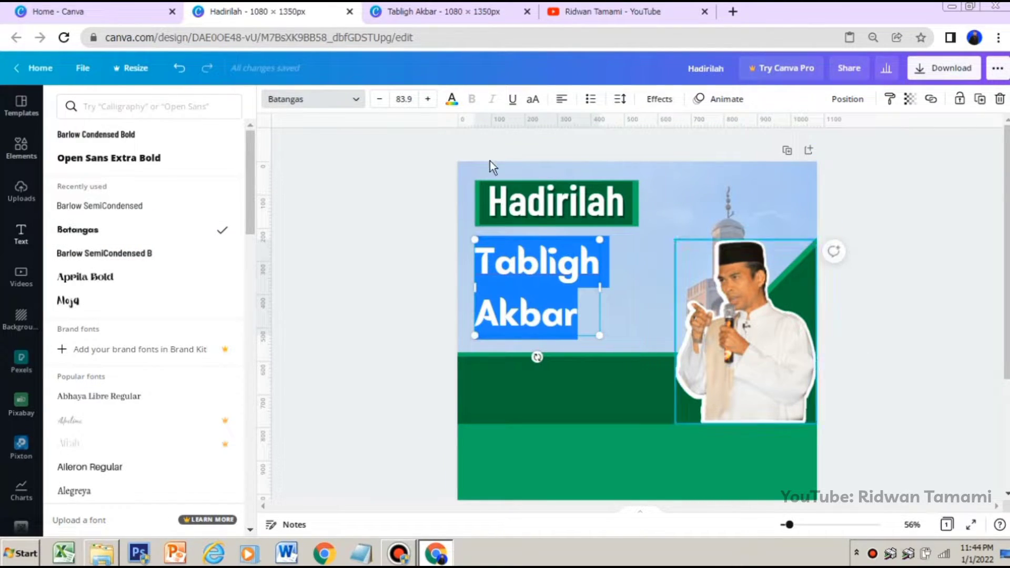
# Tighten the line spacing of the "Tabligh Akbar" heading slightly below 1.4 and deselect the text
pyautogui.click(618, 104)
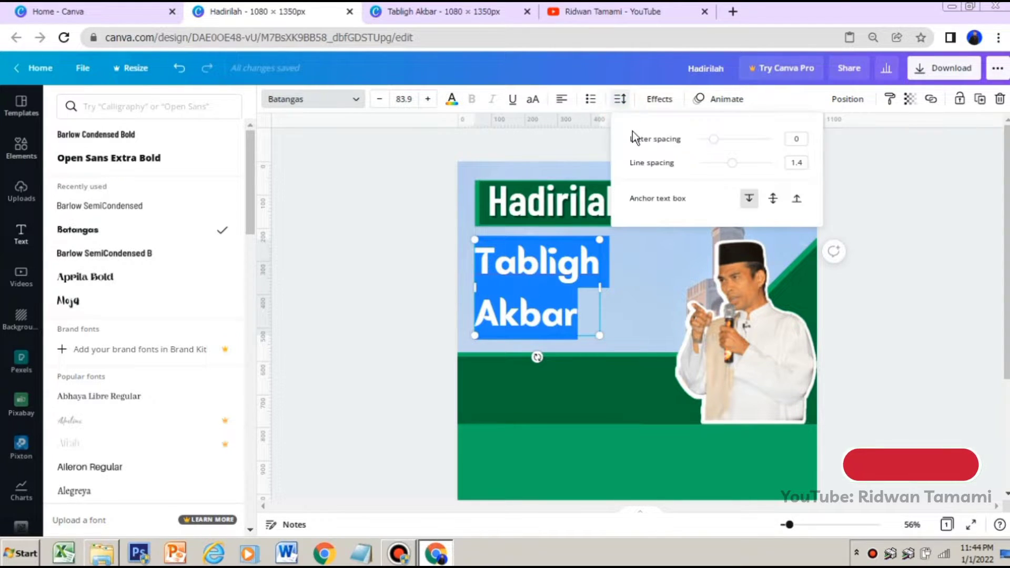
pyautogui.moveTo(731, 162); pyautogui.dragTo(722, 167)
pyautogui.click(890, 305)
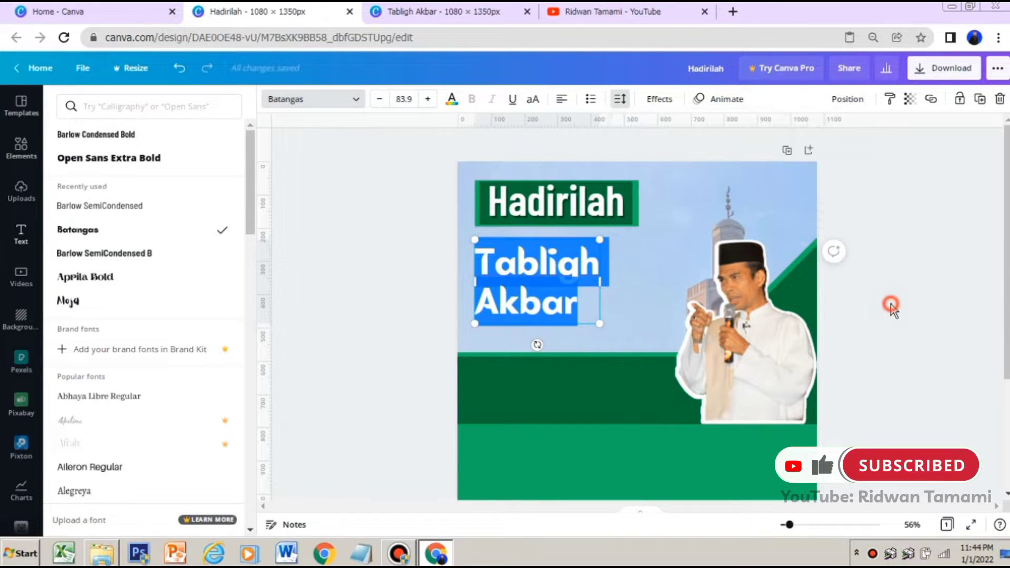
pyautogui.click(885, 293)
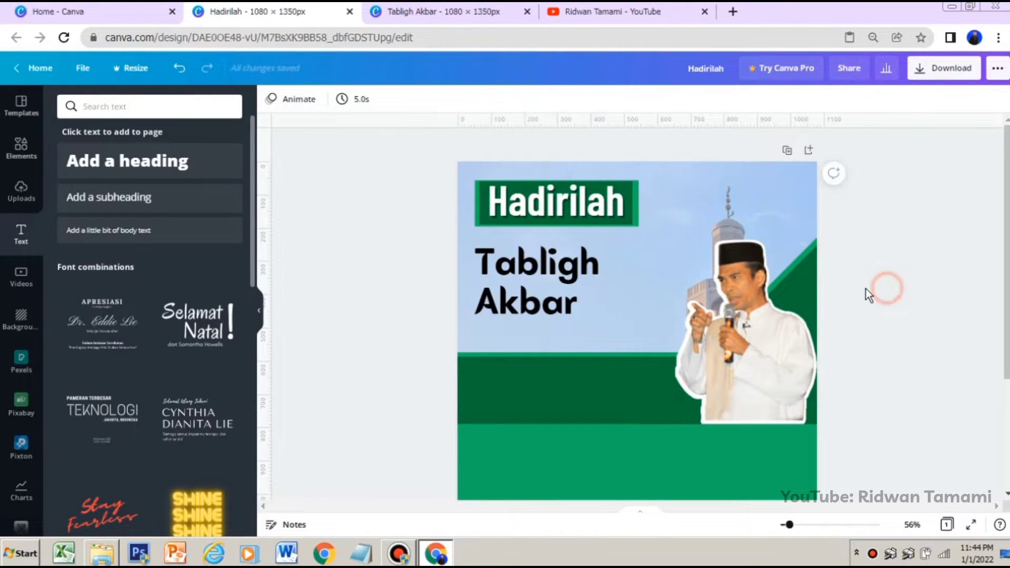
# Move the "Tabligh Akbar" heading slightly up and right, closer under the "Hadirilah" label, and enlarge it to size 97.6
pyautogui.moveTo(550, 276); pyautogui.dragTo(554, 269)
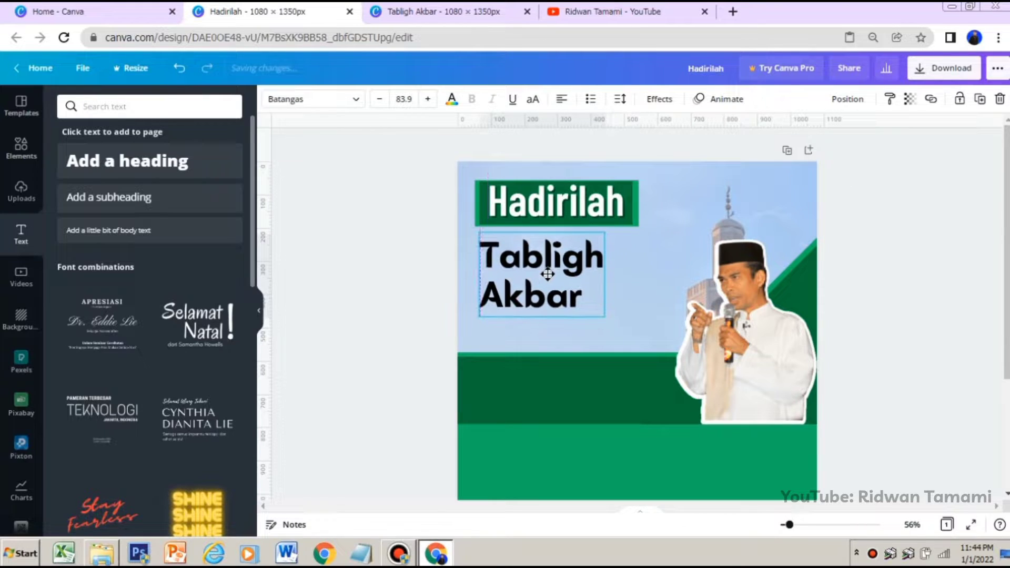
pyautogui.moveTo(604, 316); pyautogui.dragTo(624, 329)
pyautogui.click(600, 305)
pyautogui.click(599, 302)
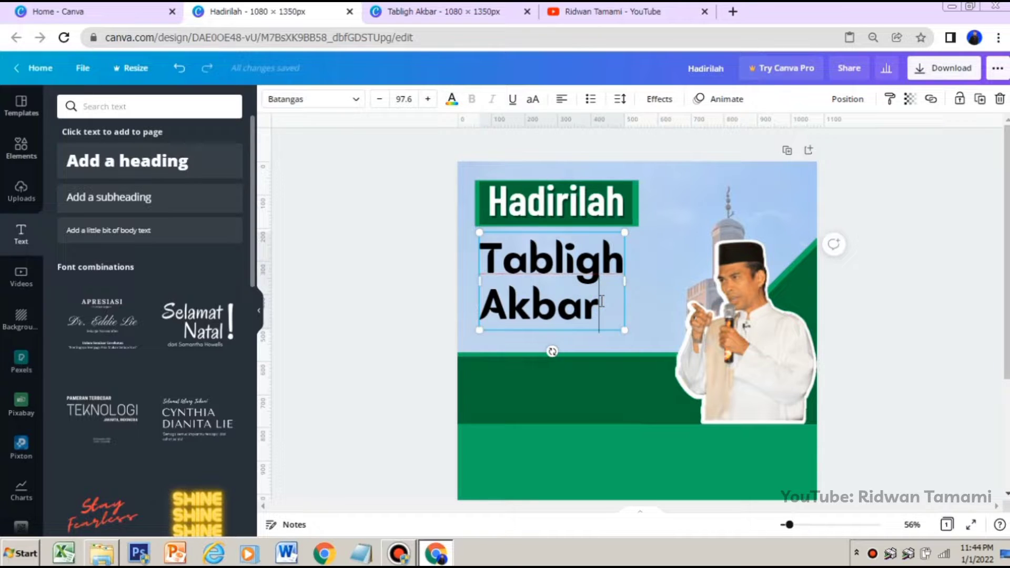
pyautogui.click(891, 199)
# Apply a Shadow effect to the "Tabligh Akbar" heading with transparency 100 and white as the shadow color
pyautogui.click(586, 254)
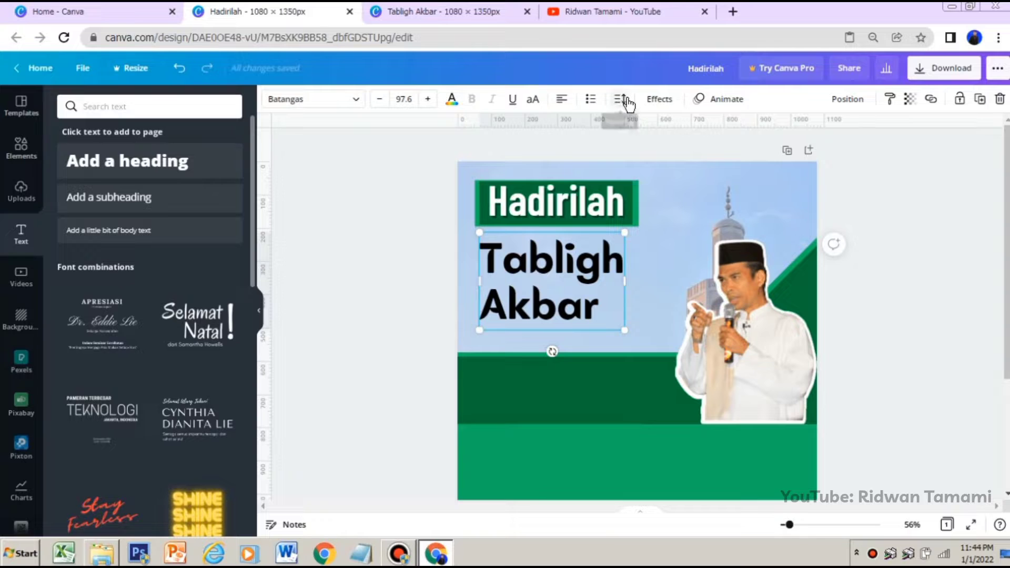
pyautogui.click(659, 101)
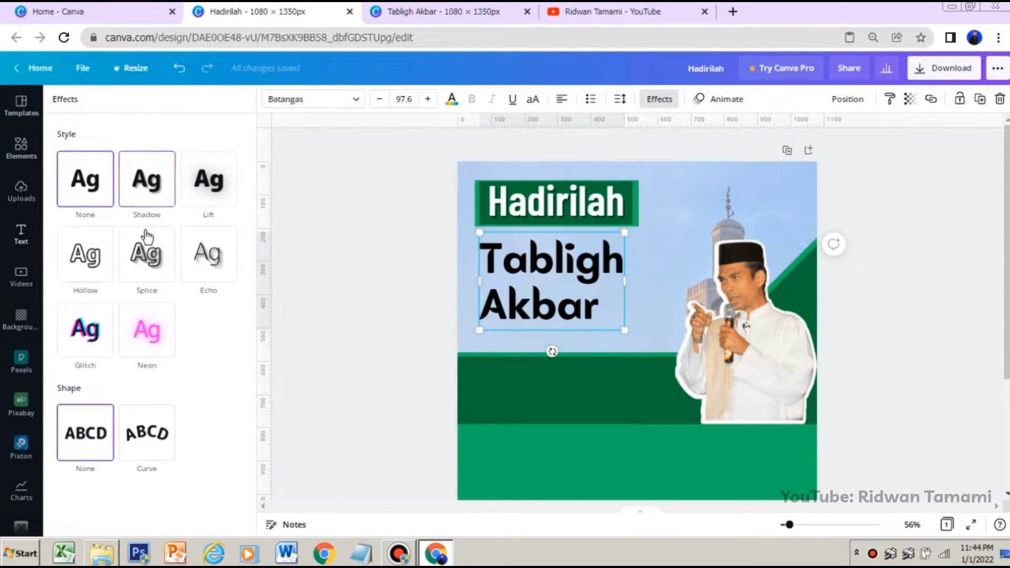
pyautogui.click(151, 195)
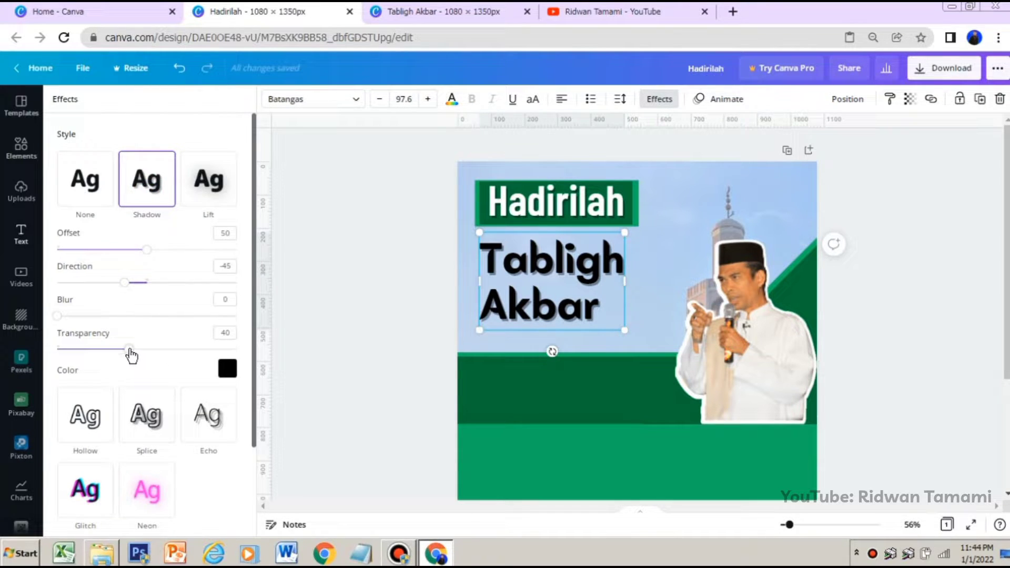
pyautogui.moveTo(130, 356); pyautogui.dragTo(260, 360)
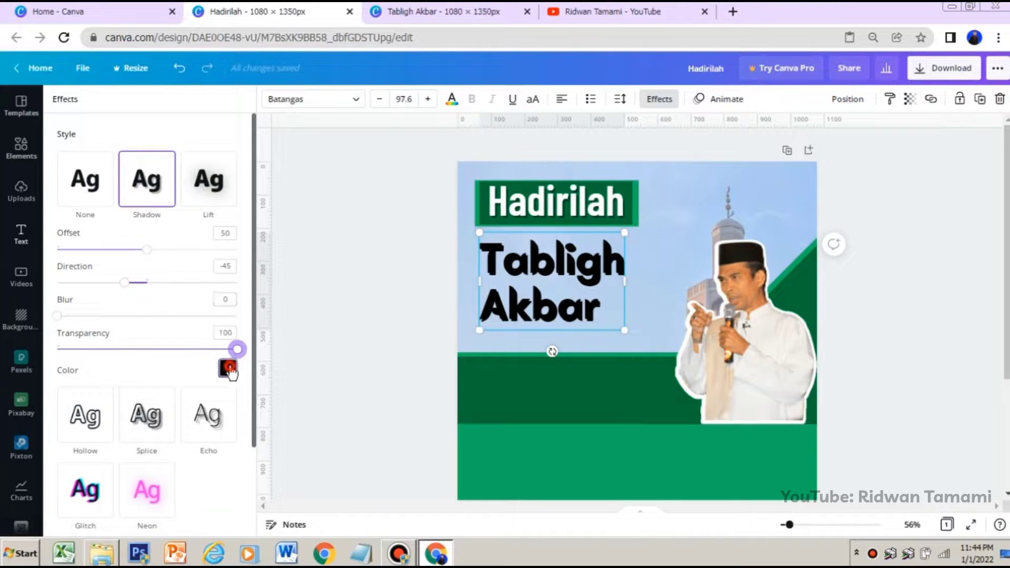
pyautogui.click(229, 368)
pyautogui.click(182, 196)
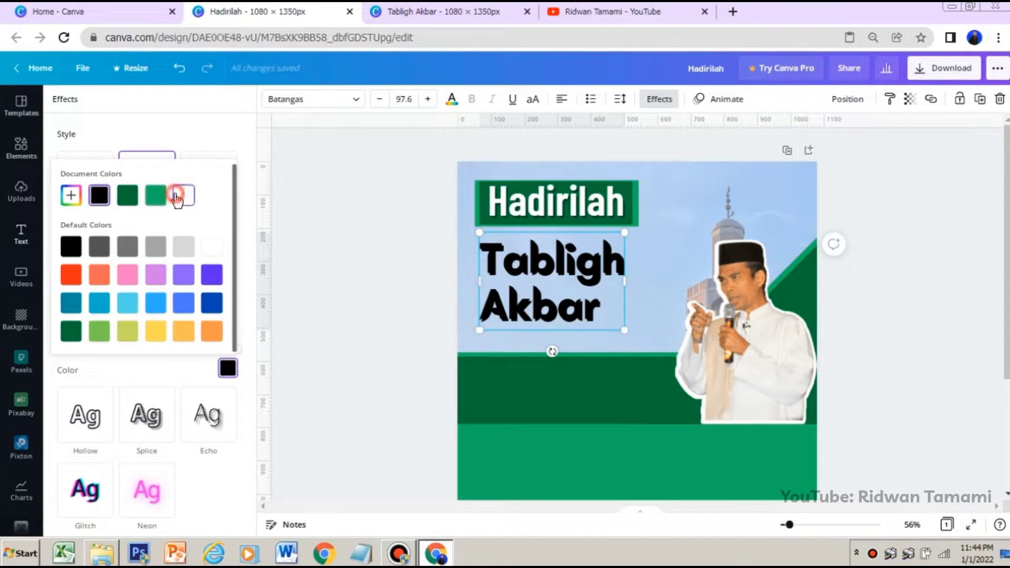
pyautogui.click(236, 138)
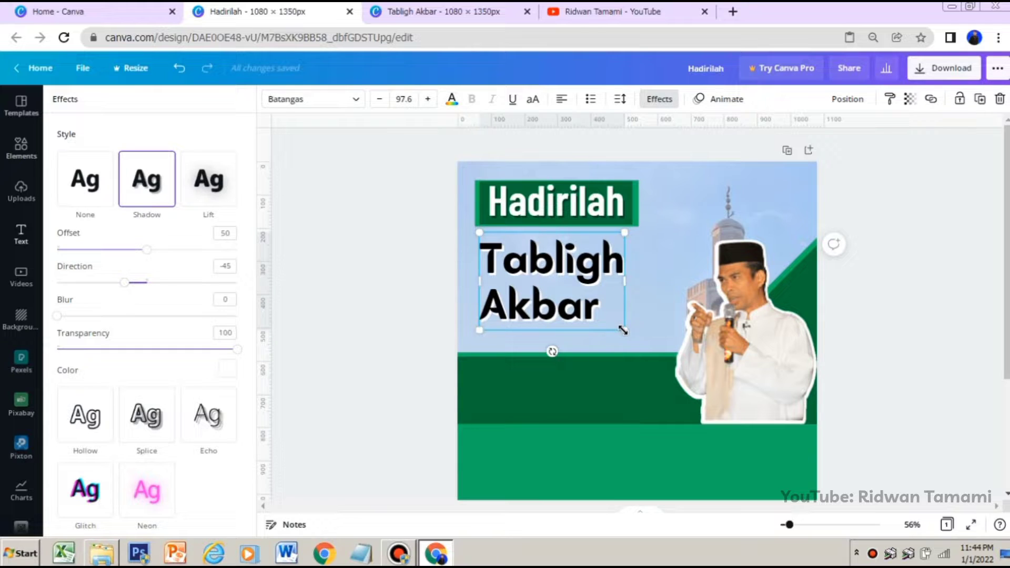
# Color only the word "Akbar" in the heading with the document's dark green
pyautogui.click(593, 309)
pyautogui.moveTo(599, 307); pyautogui.dragTo(486, 307)
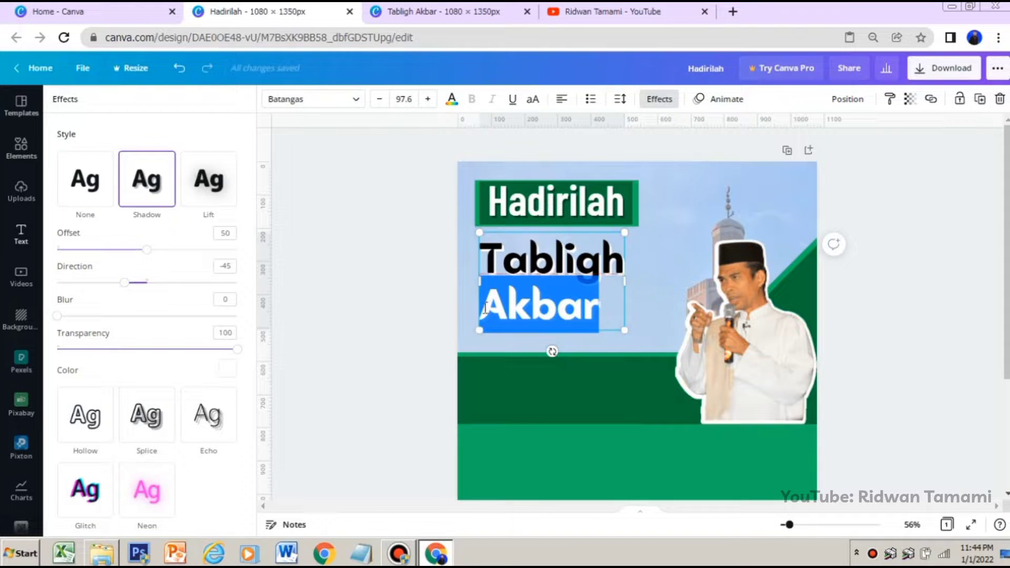
pyautogui.click(451, 98)
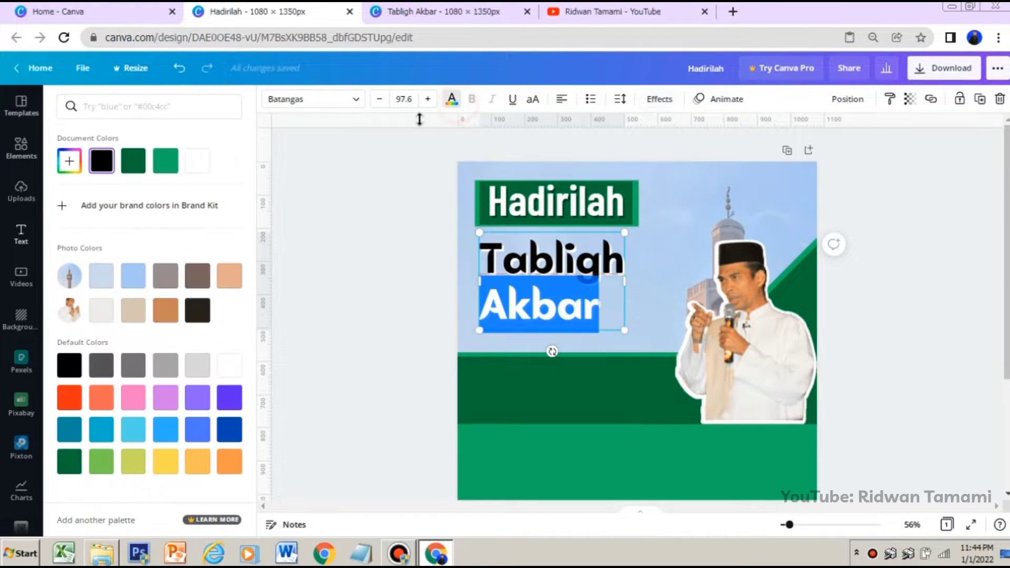
pyautogui.click(135, 162)
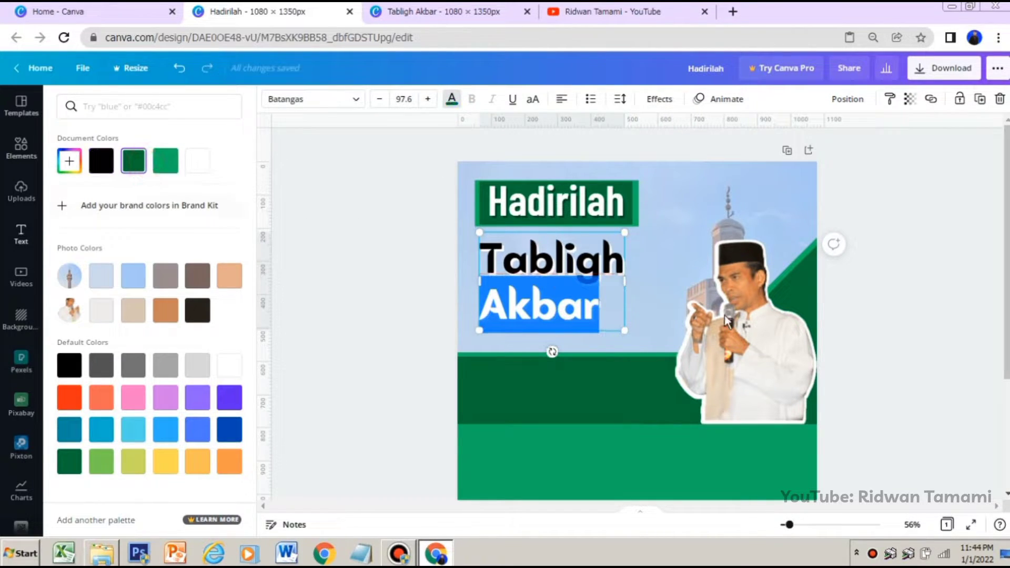
pyautogui.click(916, 295)
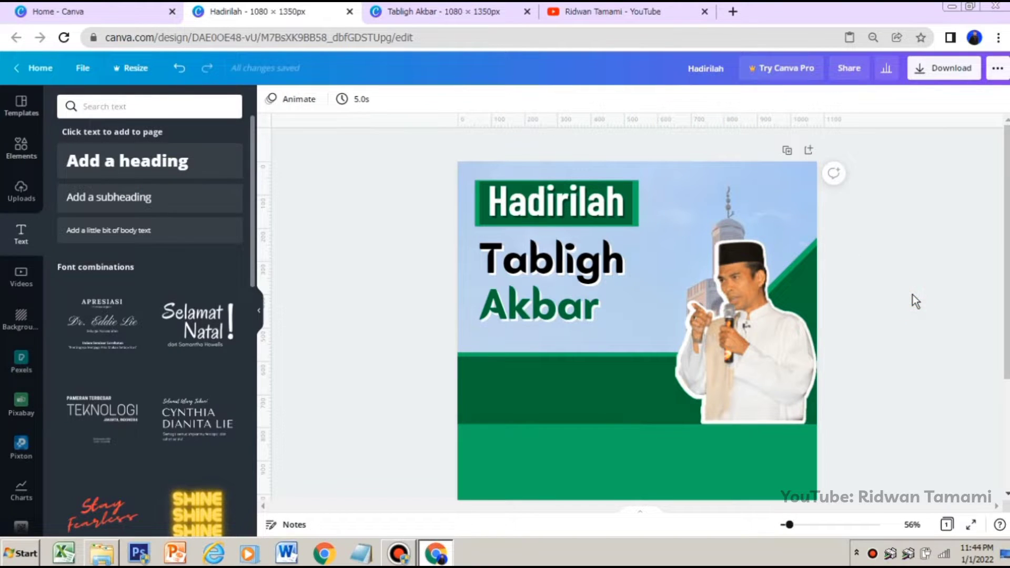
# Enlarge the "Tabligh Akbar" heading to size 103 and set its line spacing to 1.13
pyautogui.click(561, 273)
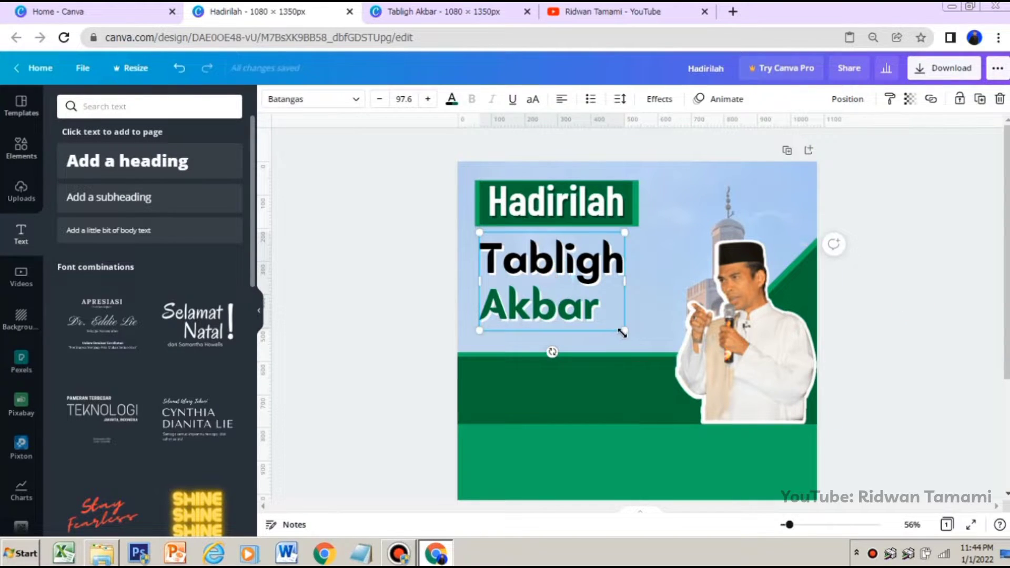
pyautogui.moveTo(622, 332); pyautogui.dragTo(632, 336)
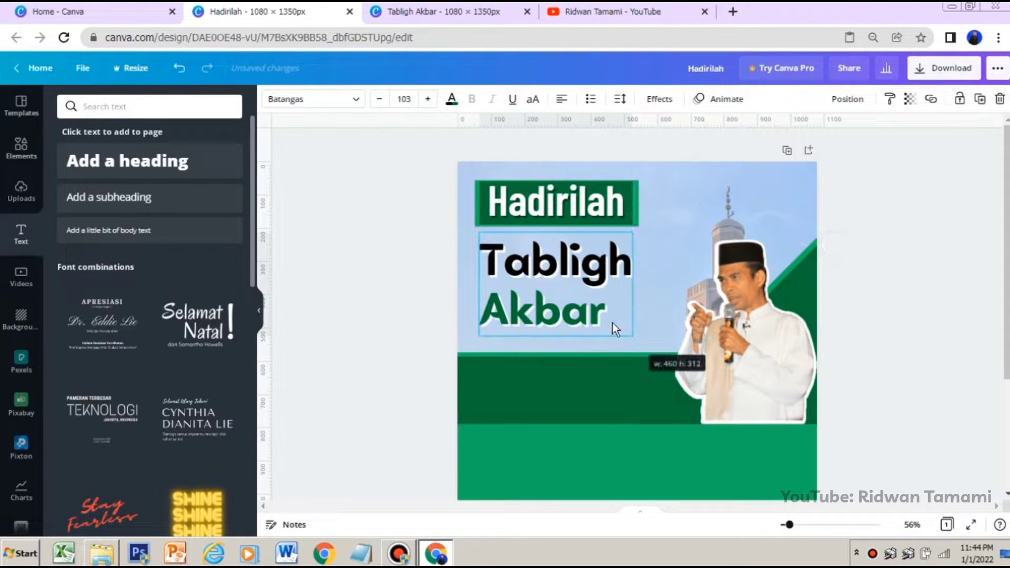
pyautogui.click(618, 100)
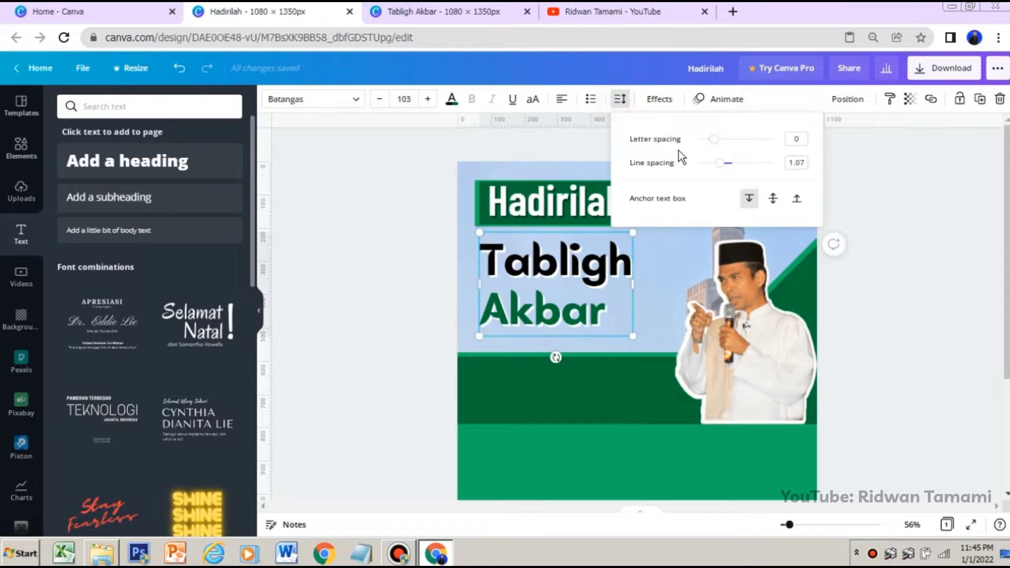
pyautogui.click(722, 163)
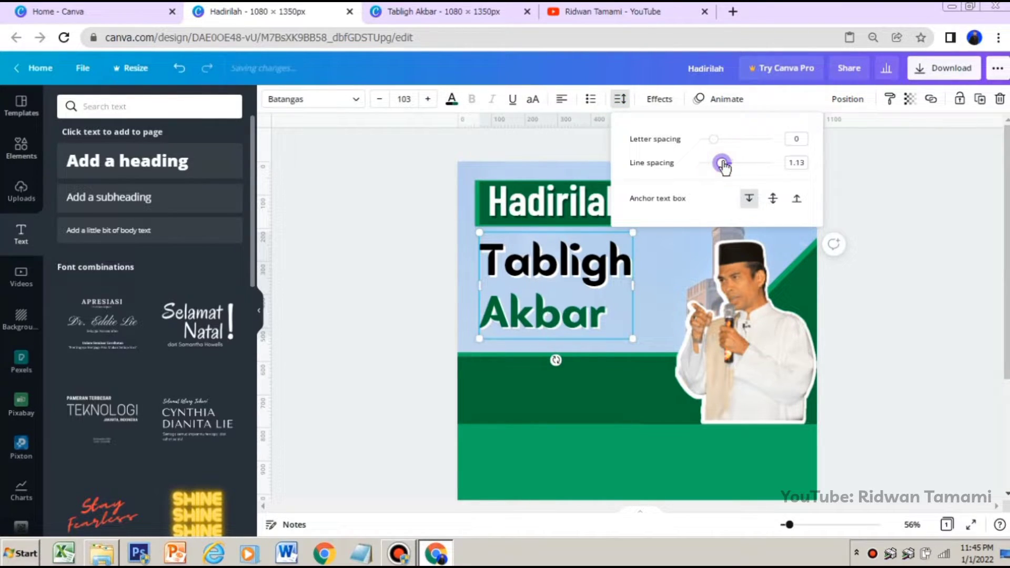
pyautogui.click(874, 255)
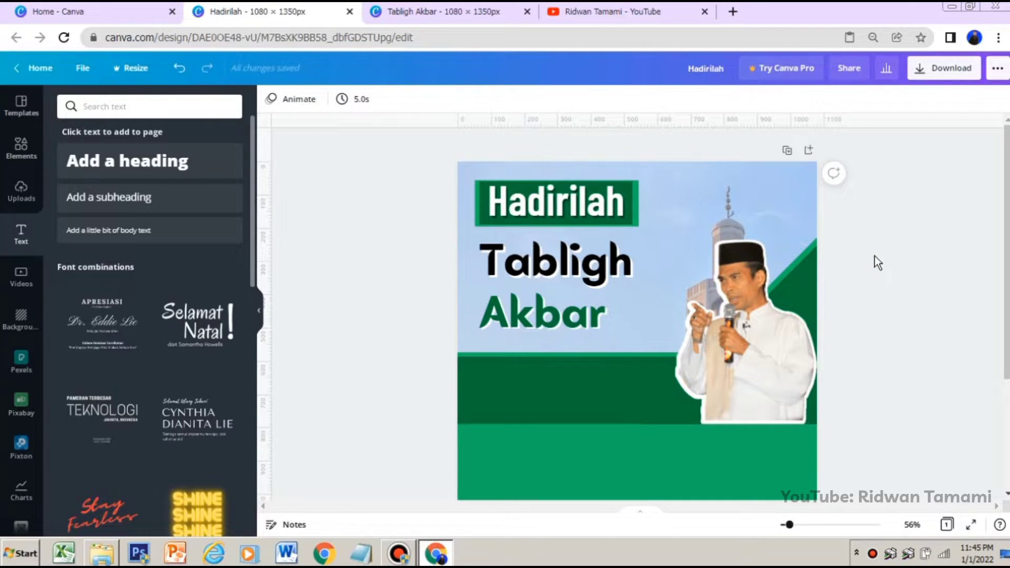
# Add a subheading and position it on the dark green band beside the speaker cutout, below "Akbar"
pyautogui.scroll(-3, 779, 402)
pyautogui.scroll(2, 820, 342)
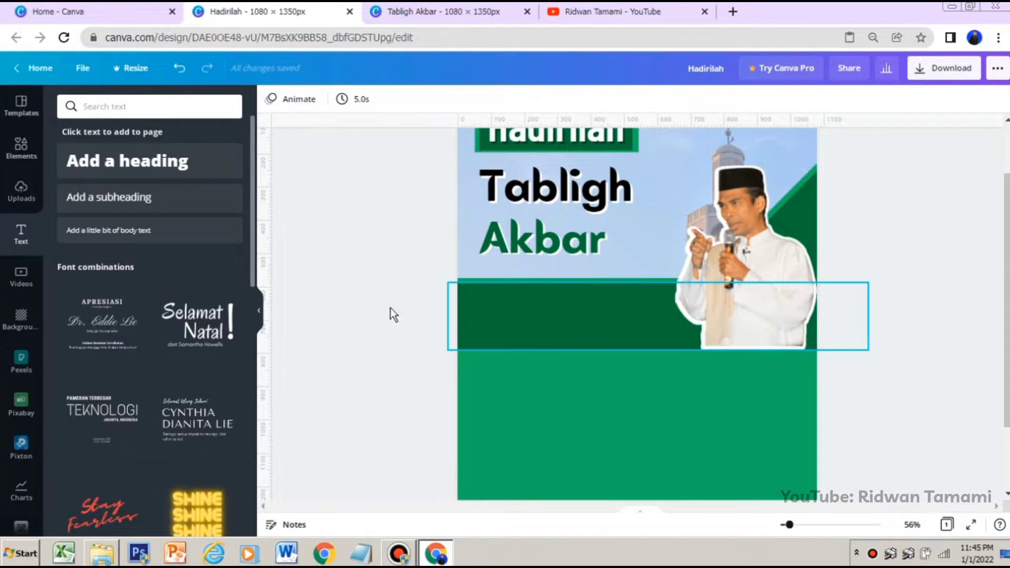
pyautogui.click(105, 189)
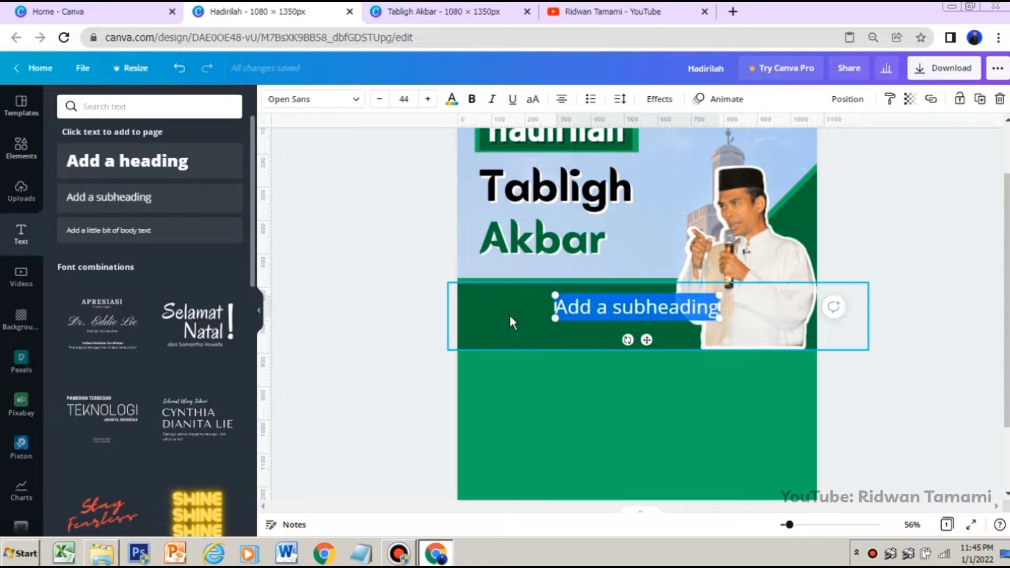
pyautogui.moveTo(650, 341); pyautogui.dragTo(565, 340)
pyautogui.click(537, 308)
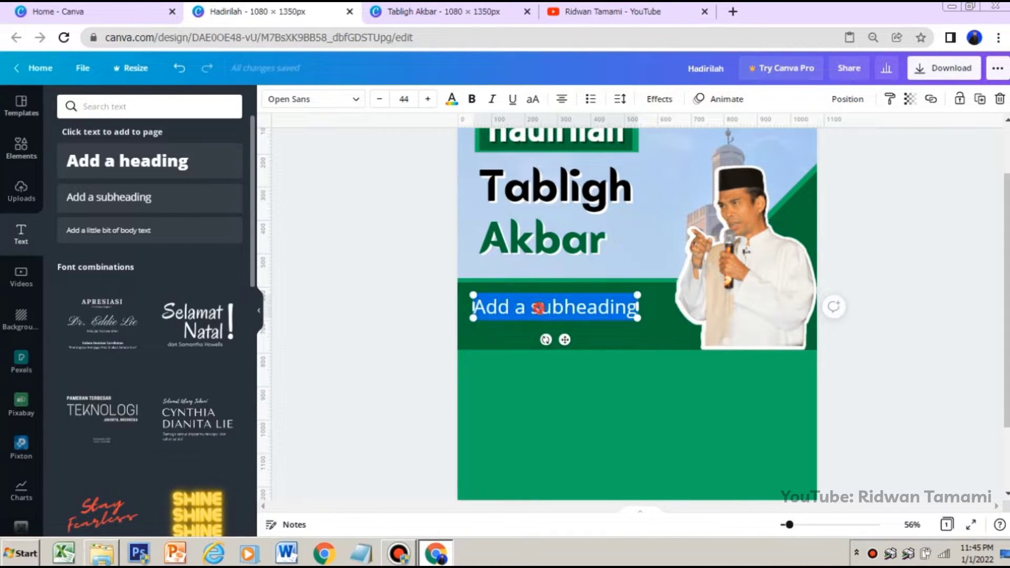
# Replace the subheading's placeholder text with "Bersama" followed on a new line by "Ustadz Abdul Somad Lc.MA"
pyautogui.press('capslock')
pyautogui.write('B')
pyautogui.press('capslock')
pyautogui.write('er')
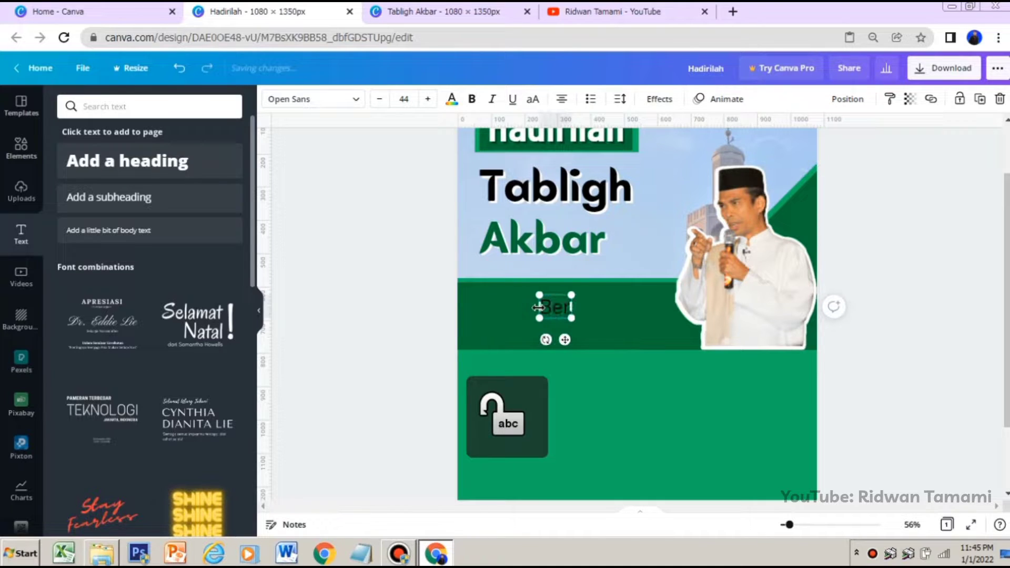
pyautogui.write('sama')
pyautogui.press('Return')
pyautogui.press('capslock')
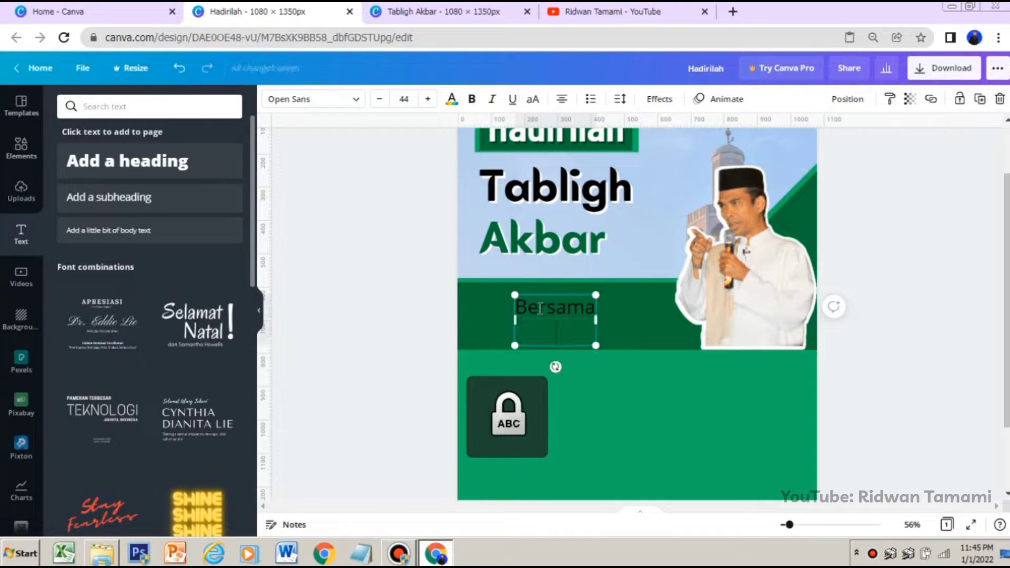
pyautogui.write('U')
pyautogui.press('capslock')
pyautogui.write('stadz')
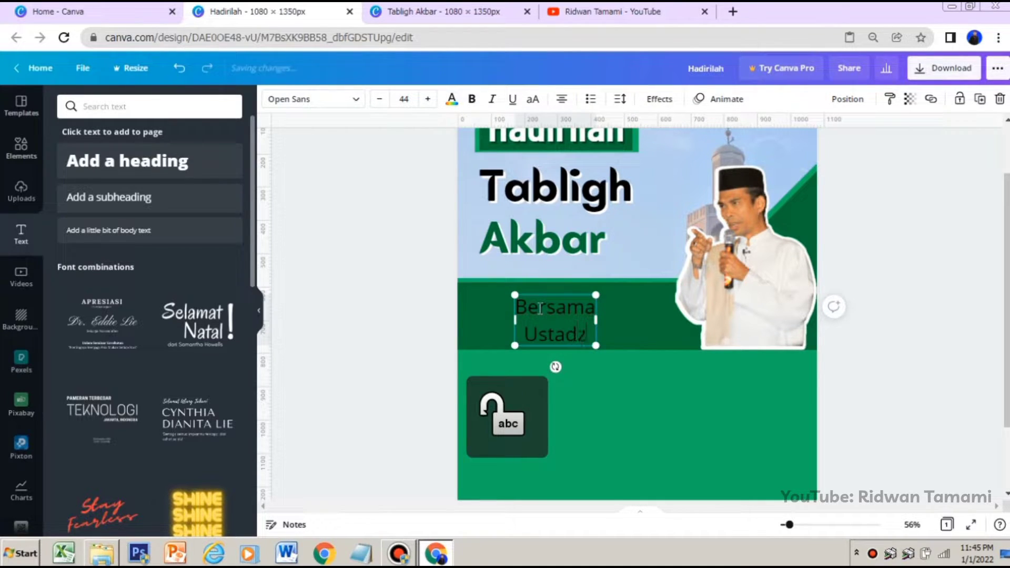
pyautogui.press('capslock')
pyautogui.write('A')
pyautogui.press('capslock')
pyautogui.write('bduy')
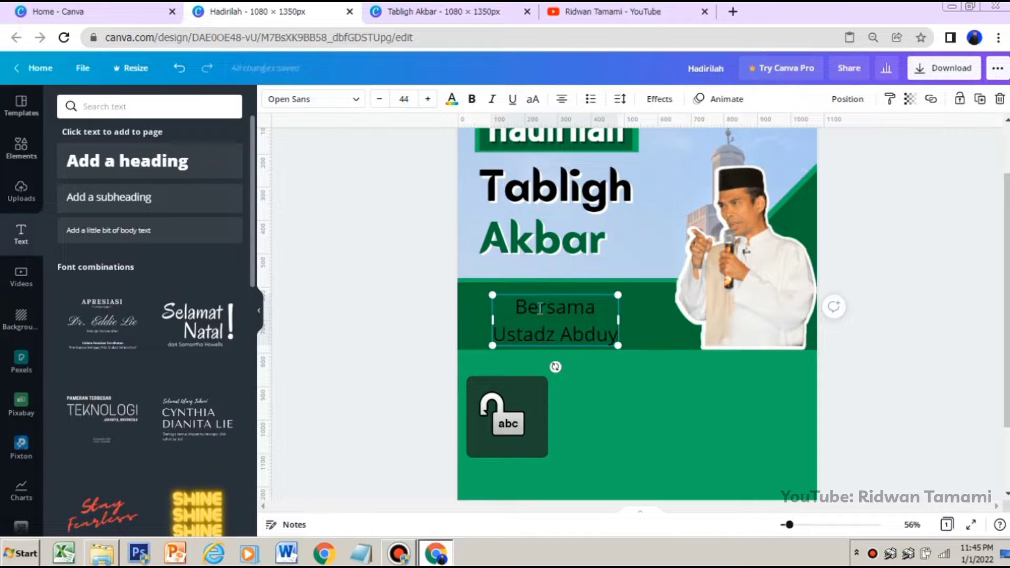
pyautogui.press('BackSpace')
pyautogui.write('l Somad')
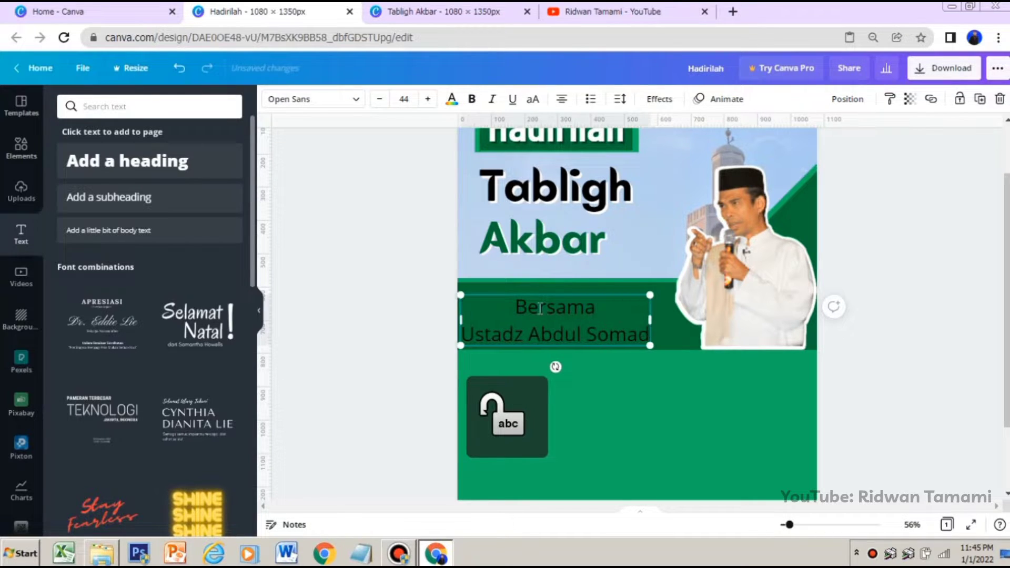
pyautogui.press('capslock')
pyautogui.press('Return')
pyautogui.write('L')
pyautogui.press('capslock')
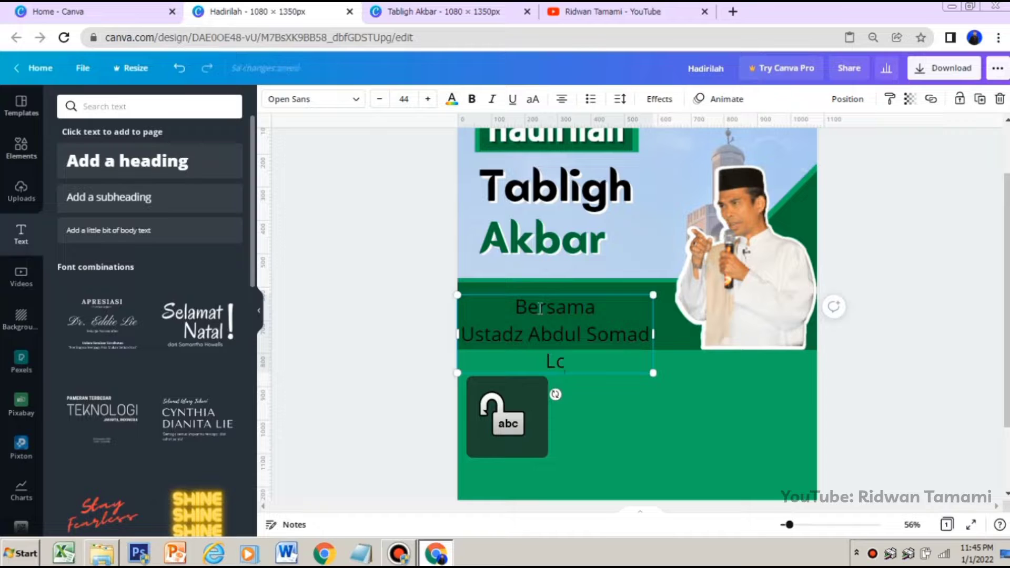
pyautogui.write('c.')
pyautogui.press('capslock')
pyautogui.write('MA')
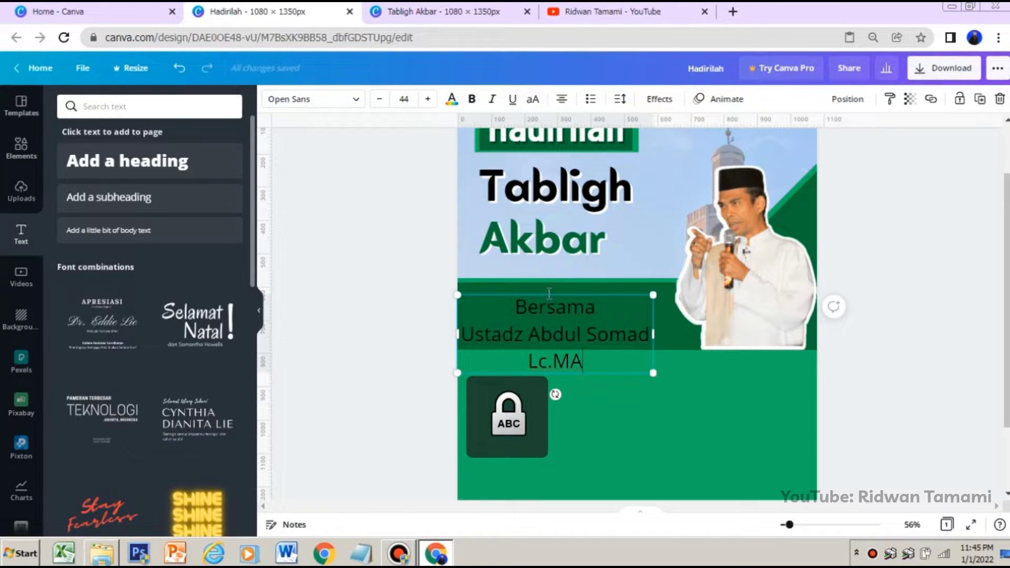
# Left-align the whole "Bersama" text block, keep the name and "Lc.MA" on one line, and scale it down to size 34.2
pyautogui.hotkey('ctrl', 'a')
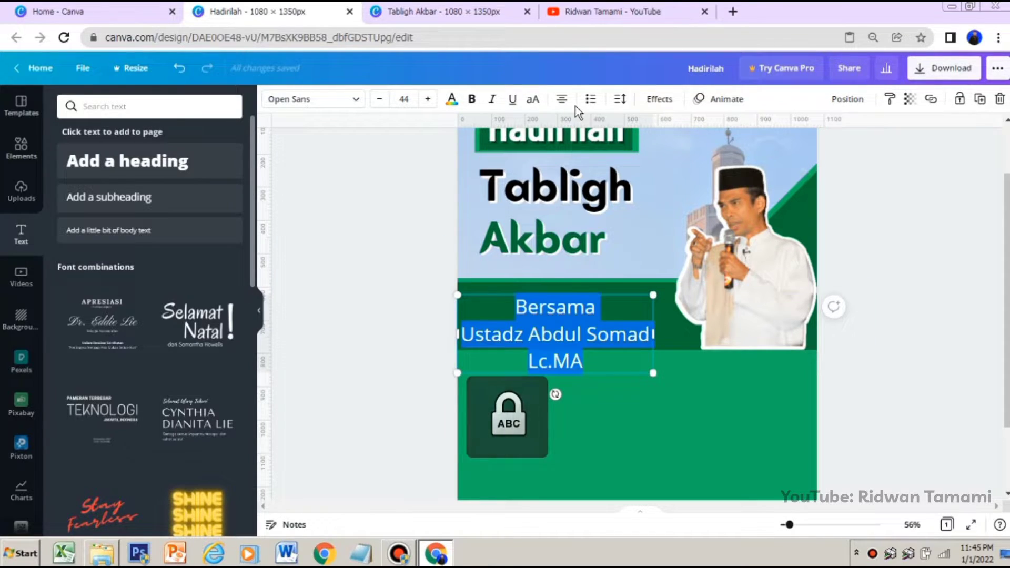
pyautogui.click(566, 101)
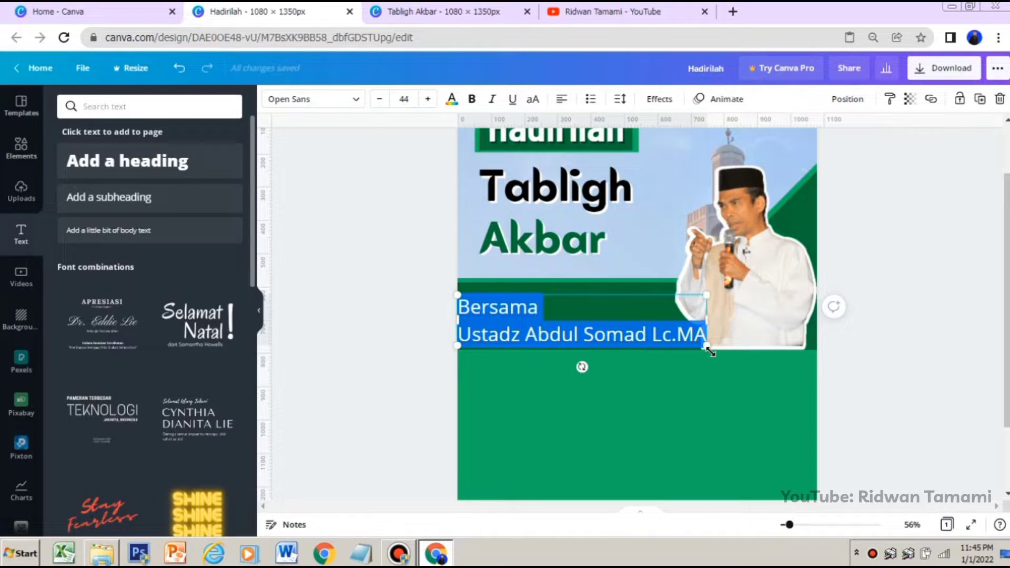
pyautogui.moveTo(696, 346); pyautogui.dragTo(652, 338)
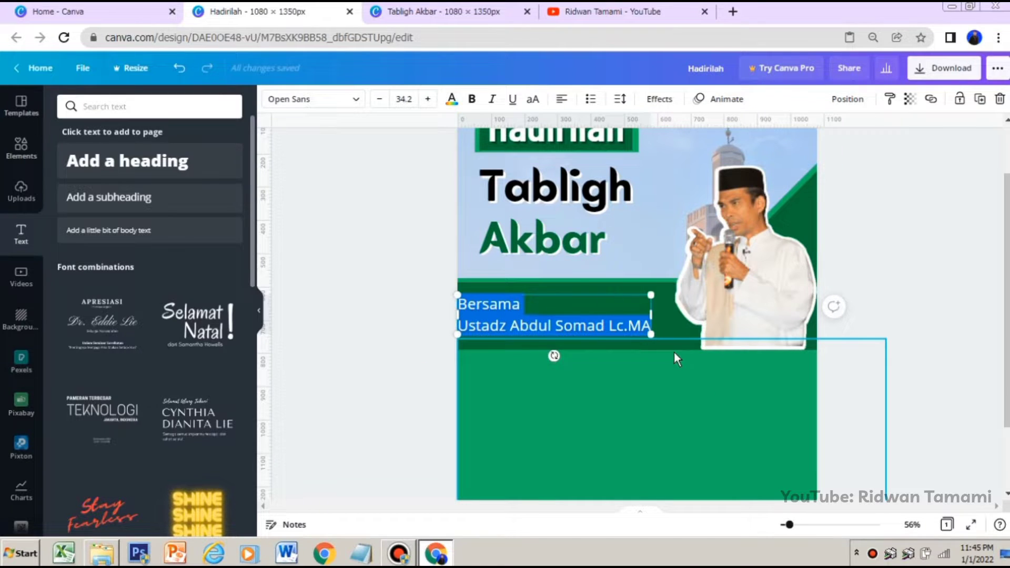
# Change the "Bersama" text block to Barlow Condensed Bold and move it within the dark green band, aligned under "Akbar"
pyautogui.click(308, 101)
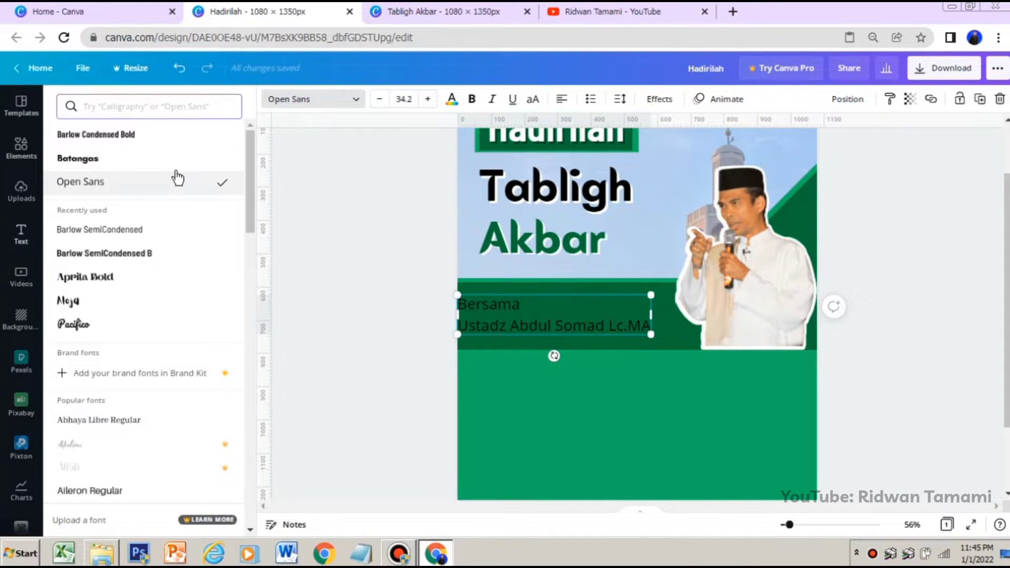
pyautogui.click(173, 135)
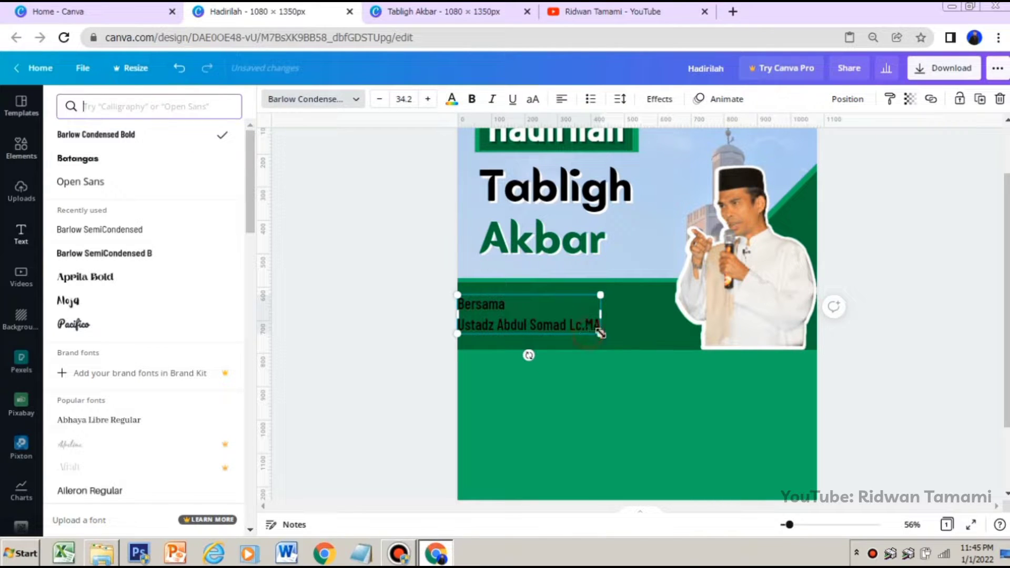
pyautogui.moveTo(599, 333); pyautogui.dragTo(610, 331)
pyautogui.click(543, 312)
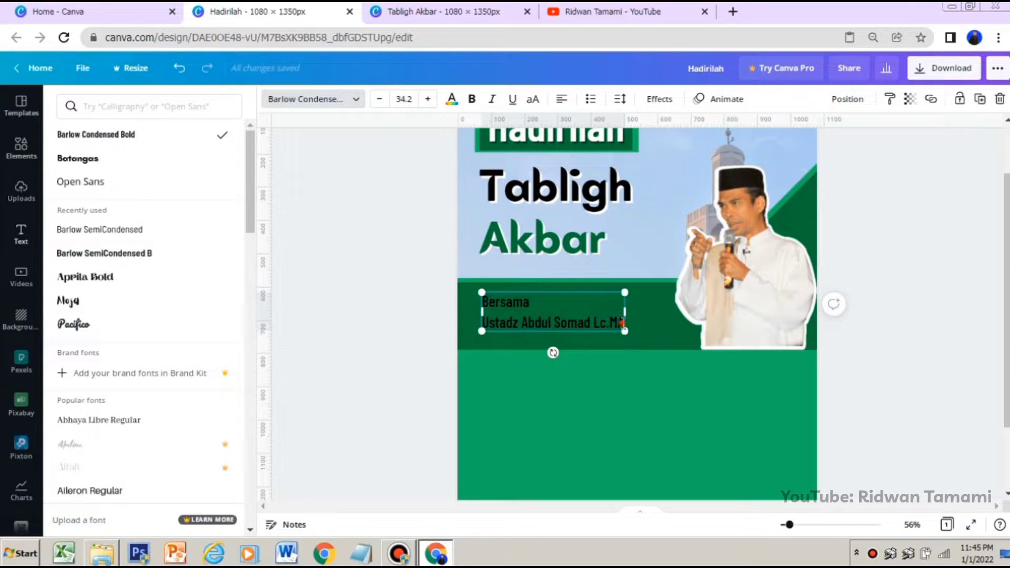
# Recolor only the speaker name line below "Bersama" to white, leaving the "Bersama" line out of the selection
pyautogui.moveTo(621, 322); pyautogui.dragTo(495, 319)
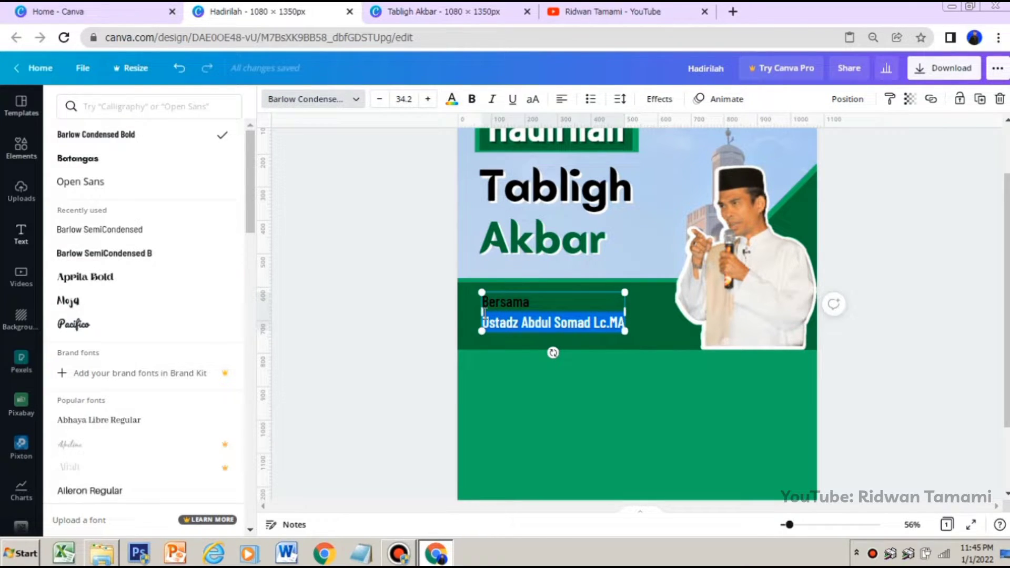
pyautogui.click(526, 305)
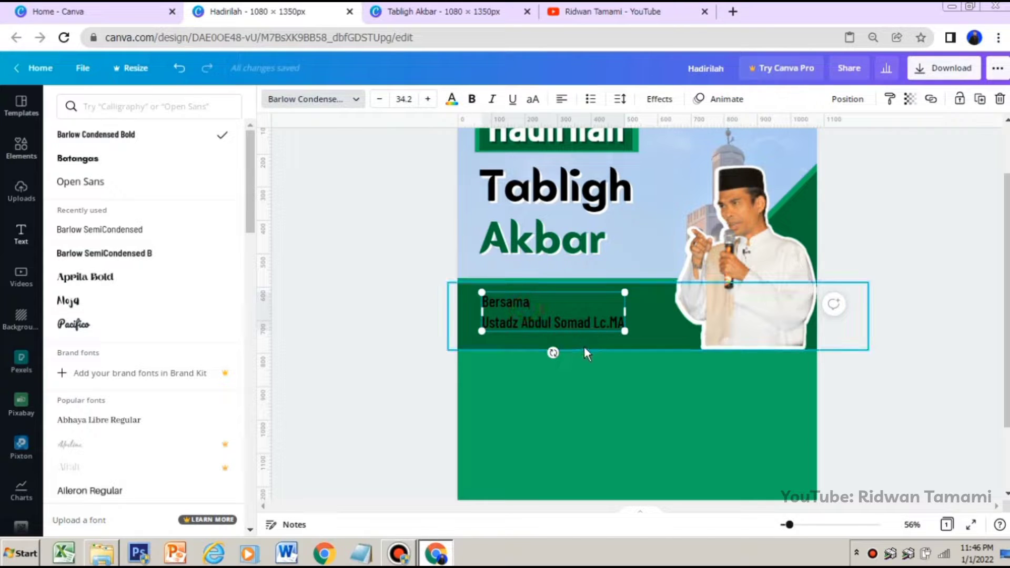
pyautogui.click(590, 388)
pyautogui.click(567, 328)
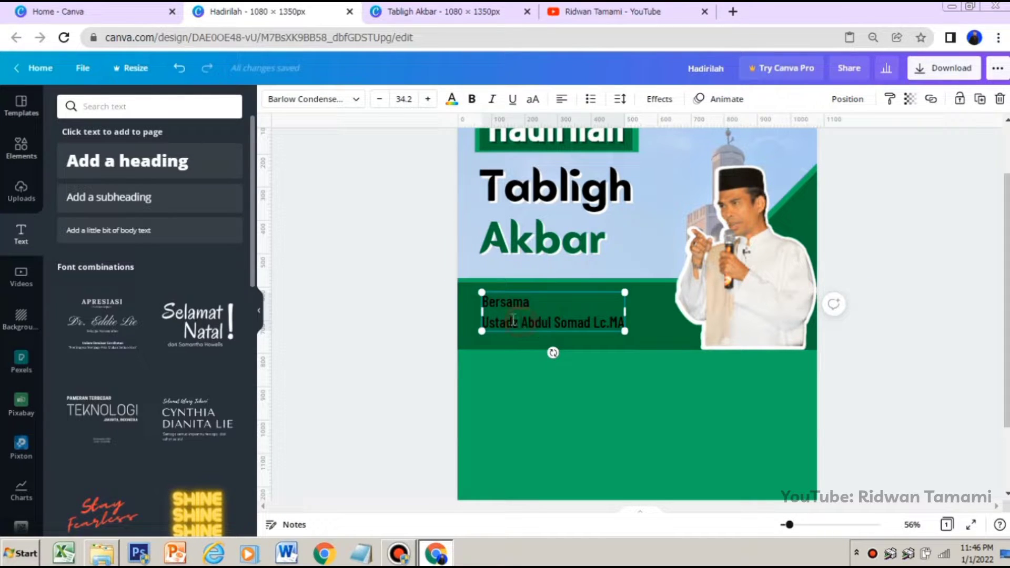
pyautogui.moveTo(482, 321); pyautogui.dragTo(616, 320)
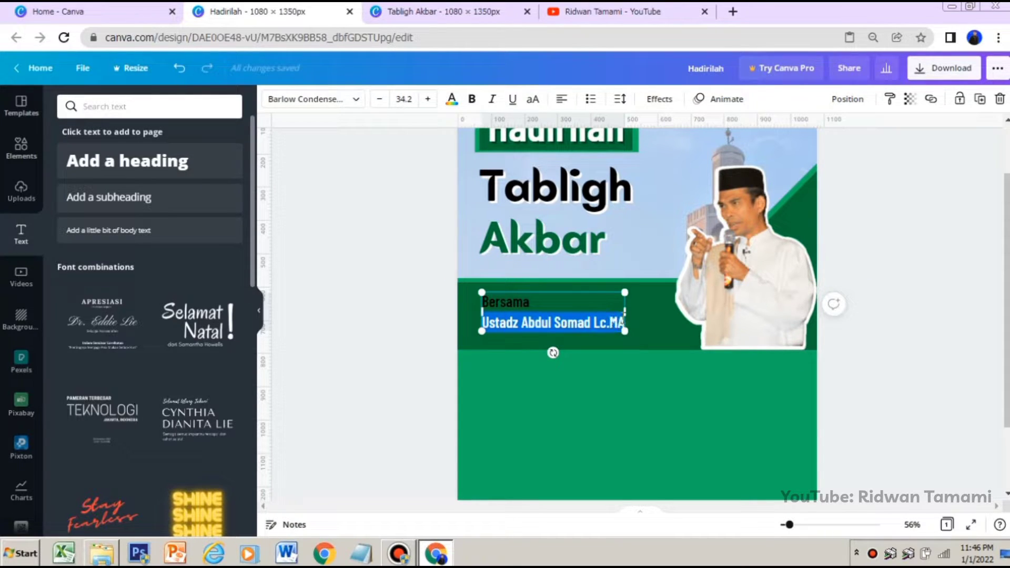
pyautogui.click(452, 100)
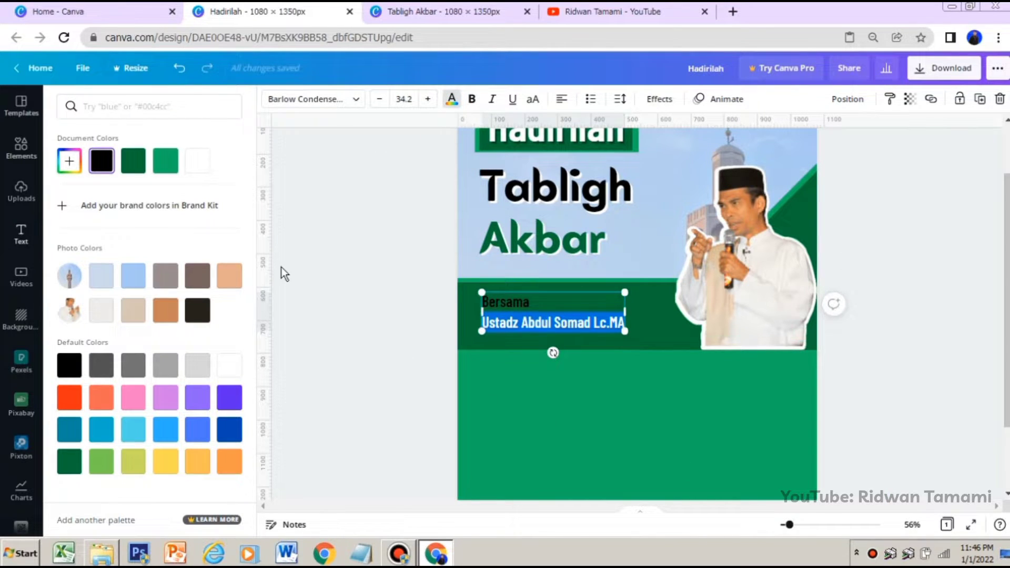
pyautogui.click(197, 160)
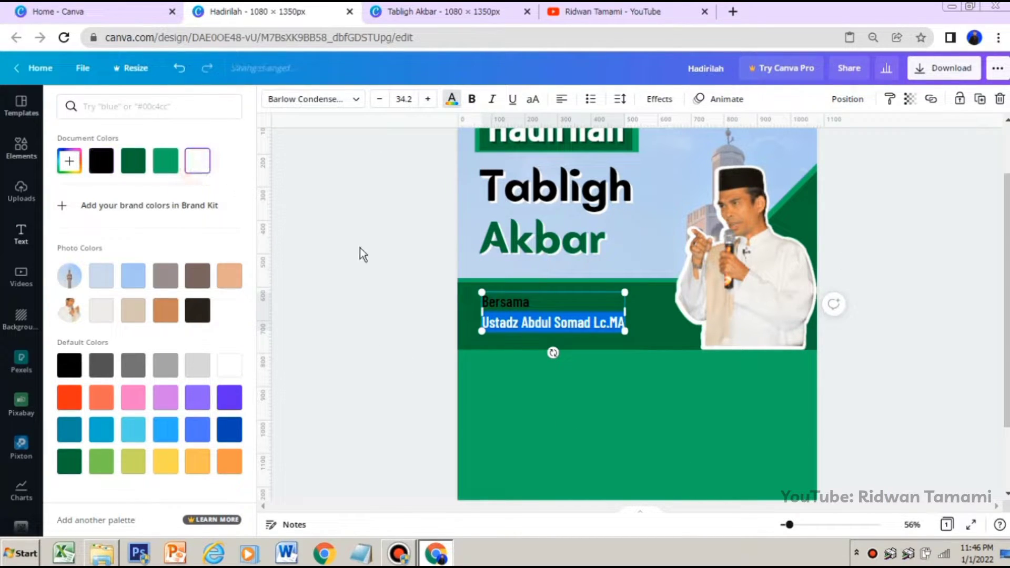
pyautogui.press('Escape')
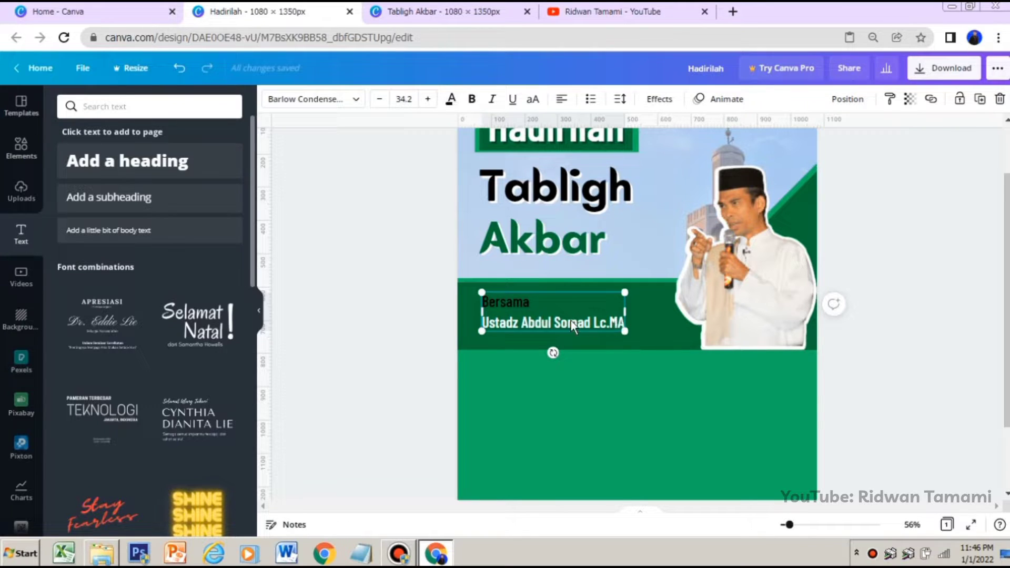
# Find the free solid U Shape among the lines and shapes and add it to the poster
pyautogui.click(21, 148)
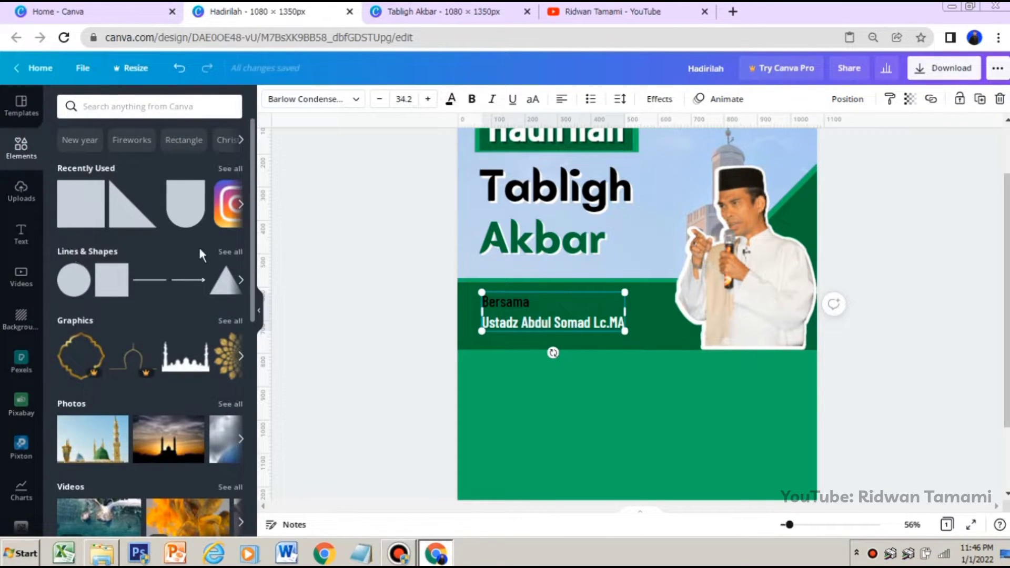
pyautogui.click(229, 252)
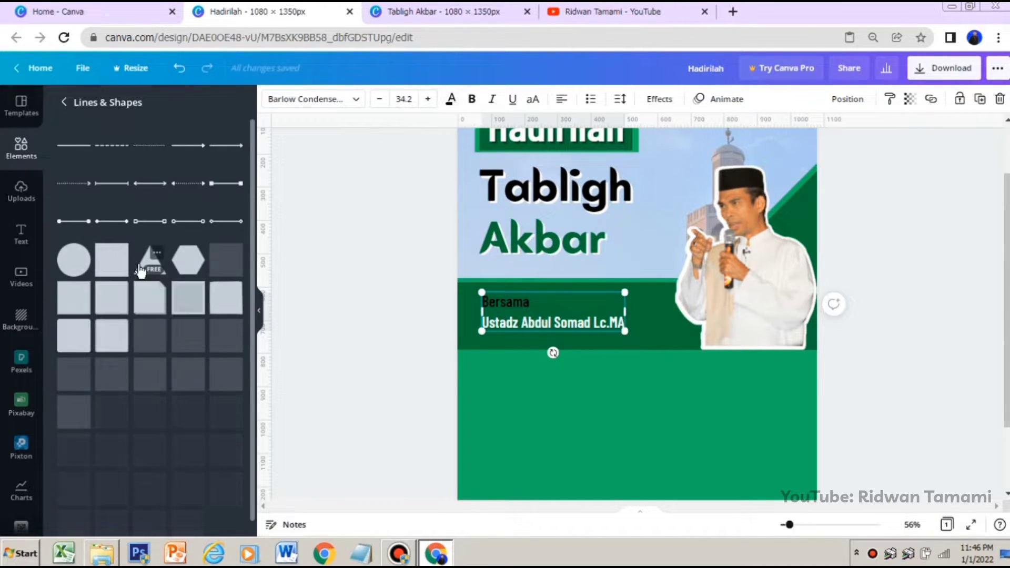
pyautogui.scroll(-3, 168, 285)
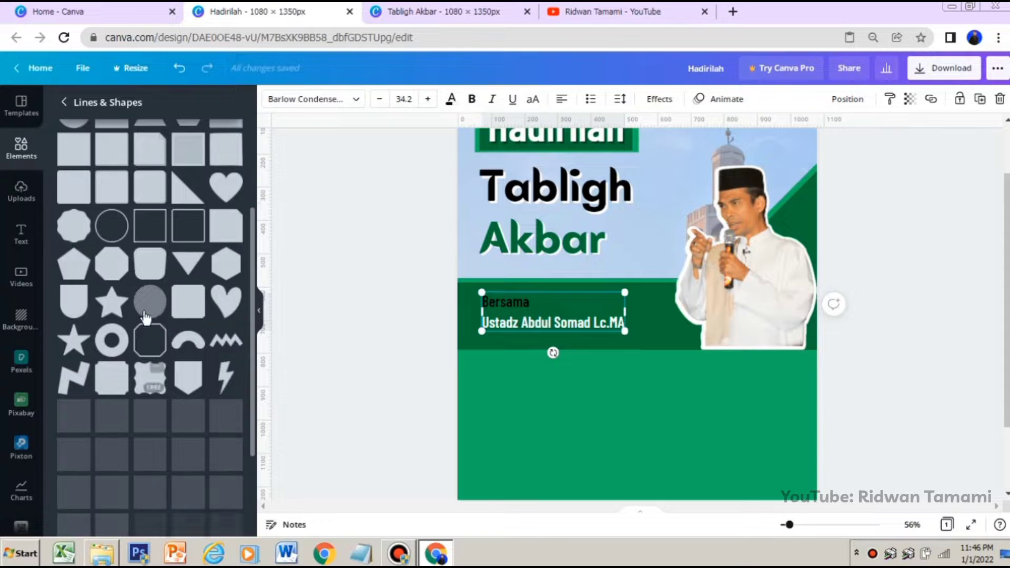
pyautogui.scroll(-3, 179, 321)
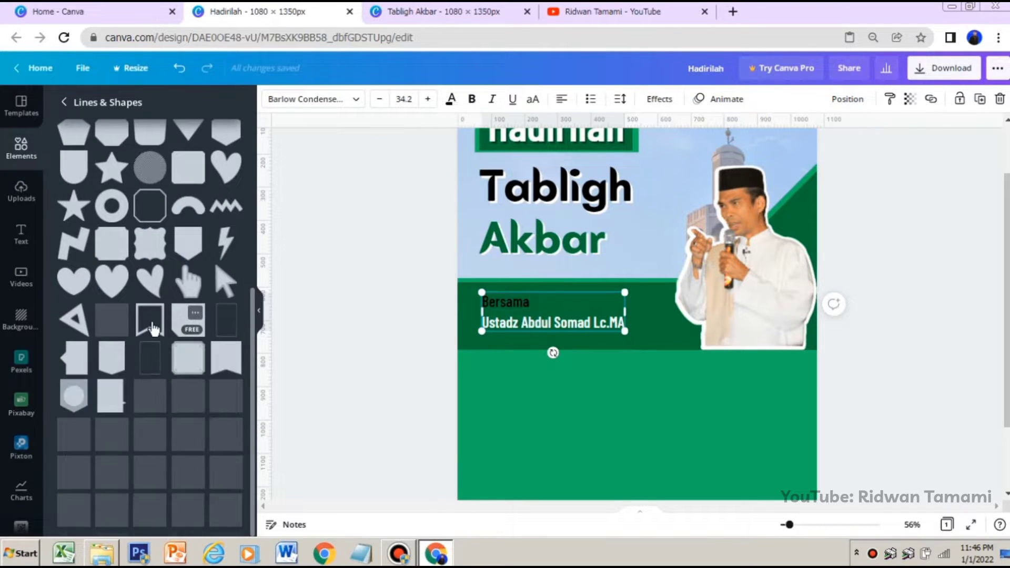
pyautogui.scroll(-2, 147, 323)
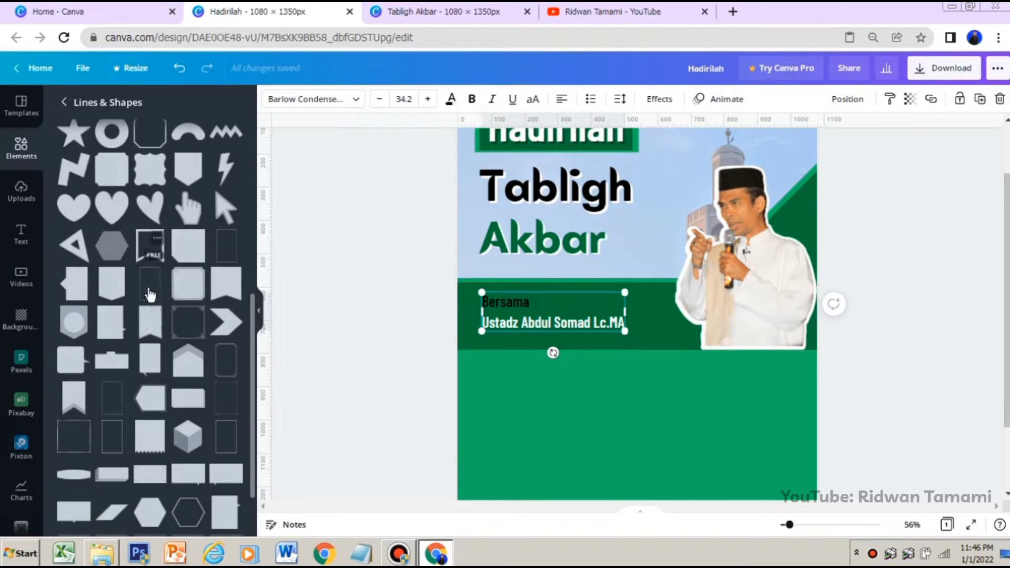
pyautogui.scroll(-3, 149, 316)
pyautogui.scroll(-2, 150, 358)
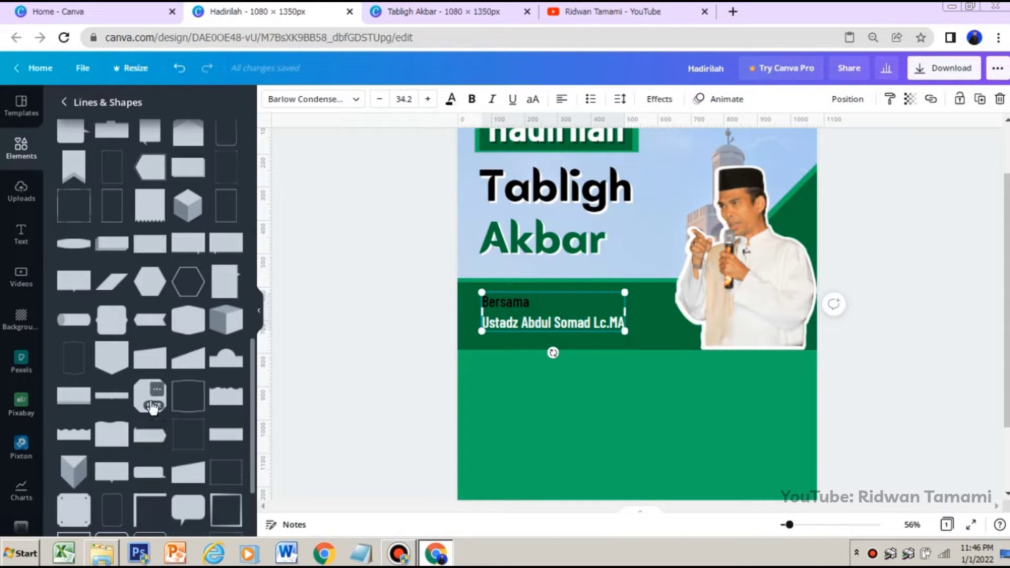
pyautogui.scroll(-3, 157, 418)
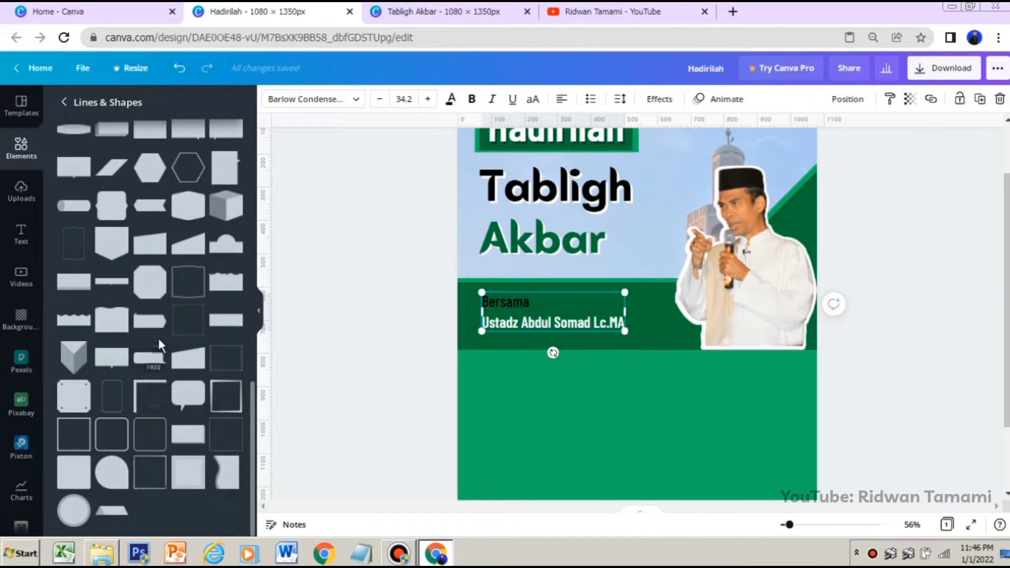
pyautogui.scroll(3, 157, 336)
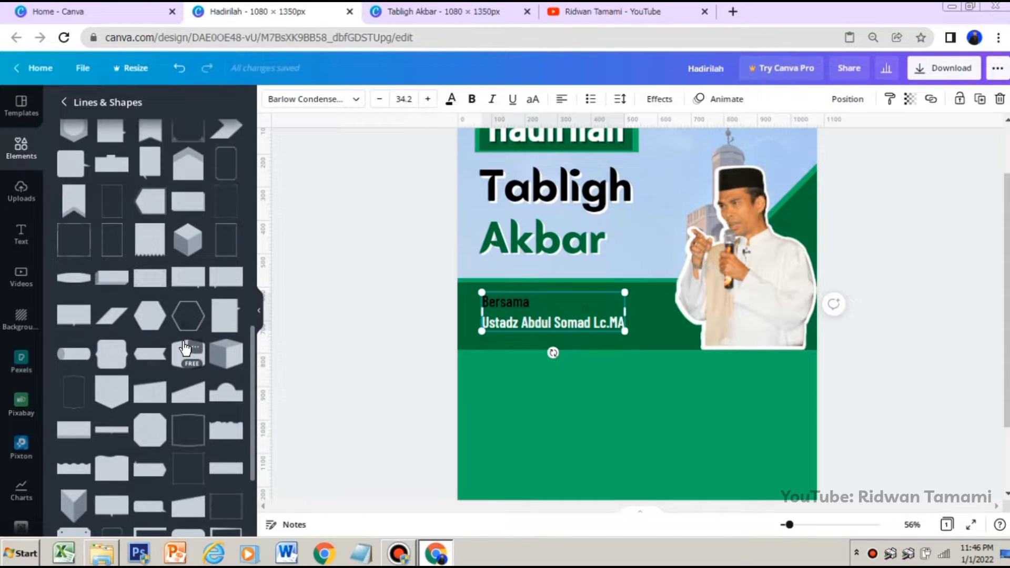
pyautogui.scroll(3, 189, 342)
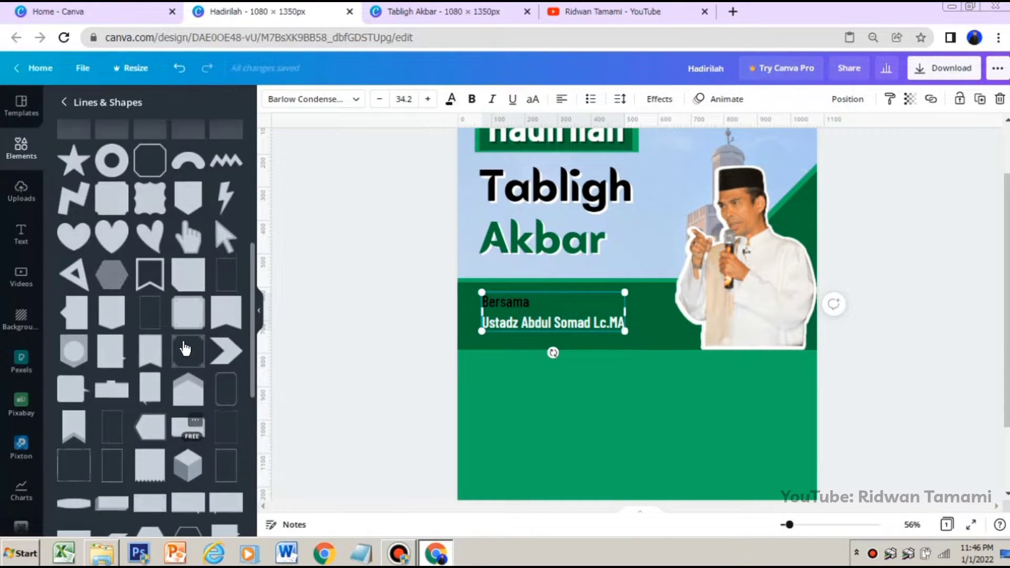
pyautogui.scroll(3, 157, 352)
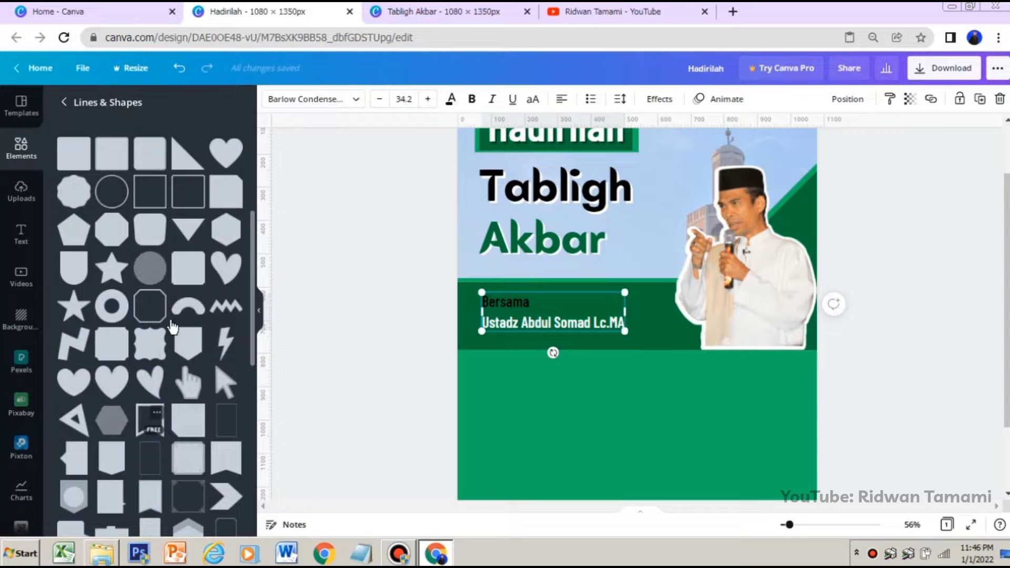
pyautogui.click(80, 263)
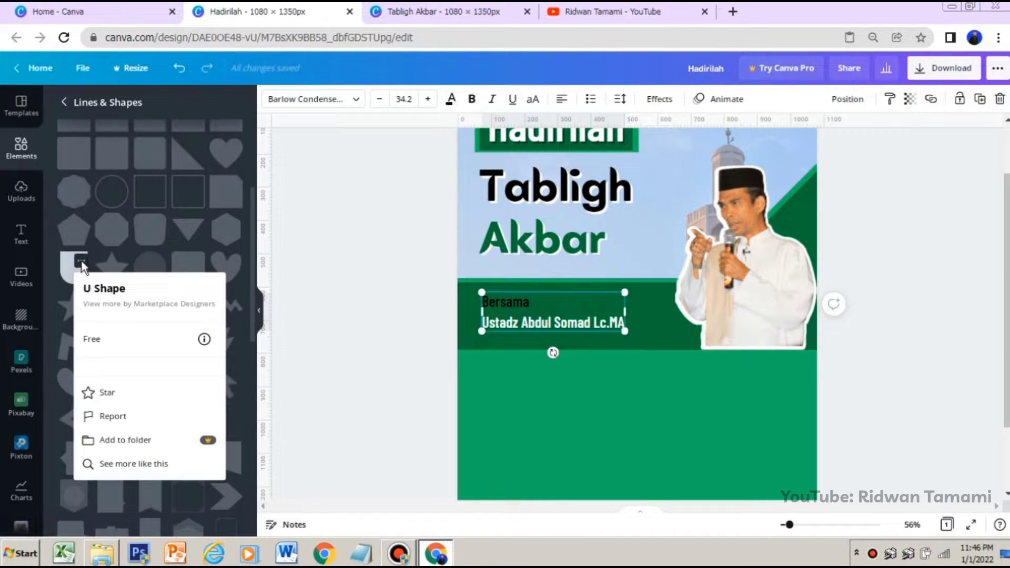
pyautogui.click(80, 262)
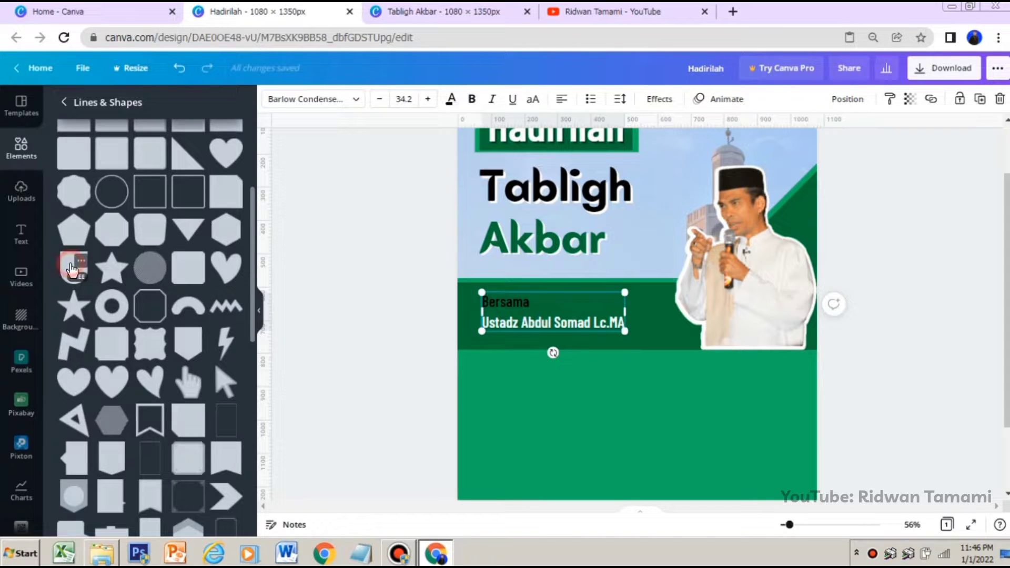
pyautogui.click(72, 270)
# Turn the U shape sideways with its rounded end toward the speaker and fit it behind the "Bersama" text at about 157 × 590 px
pyautogui.moveTo(669, 388); pyautogui.dragTo(751, 346)
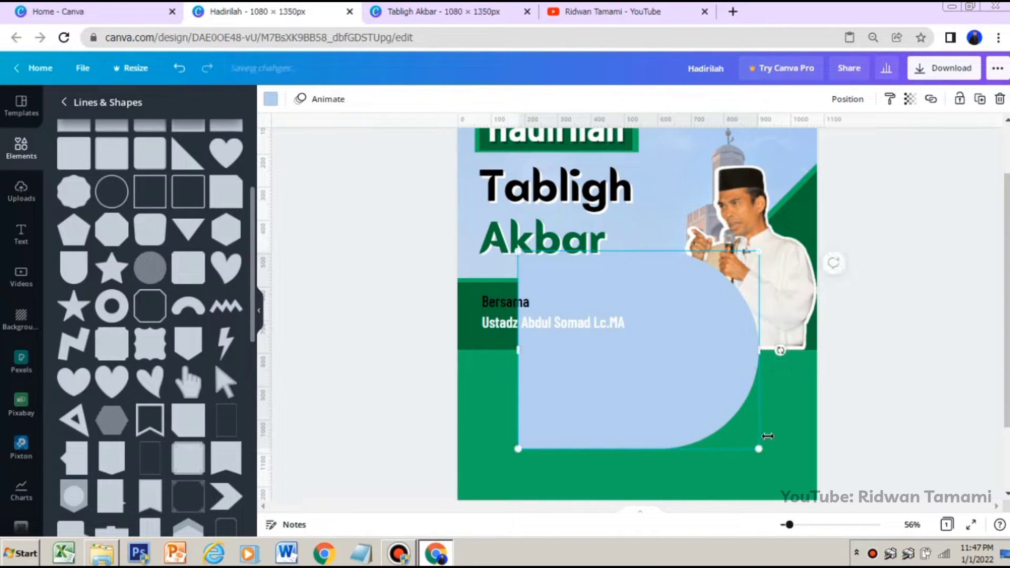
pyautogui.moveTo(747, 429); pyautogui.dragTo(634, 347)
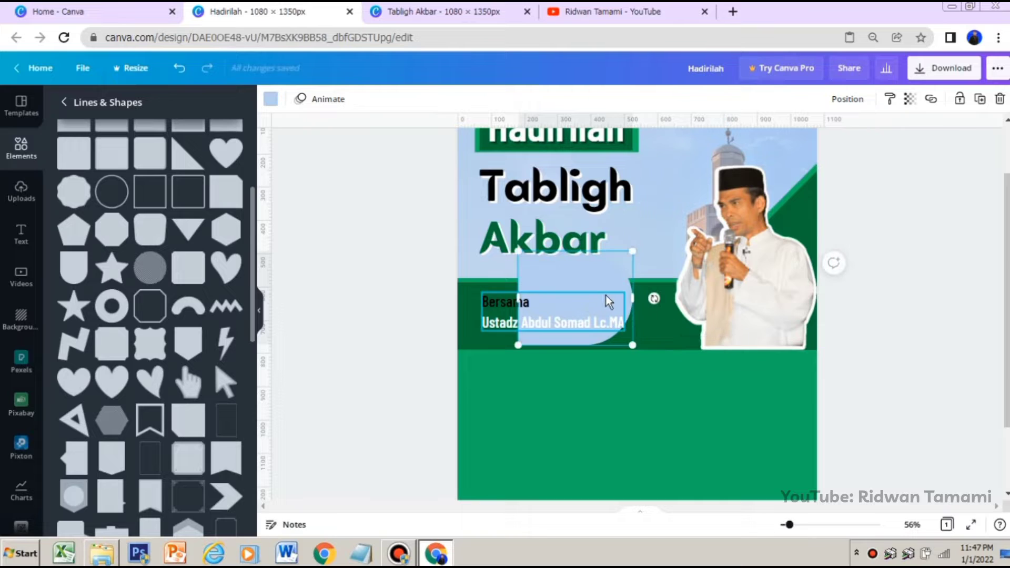
pyautogui.moveTo(593, 275); pyautogui.dragTo(537, 289)
pyautogui.moveTo(562, 362); pyautogui.dragTo(512, 321)
pyautogui.moveTo(471, 294); pyautogui.dragTo(641, 318)
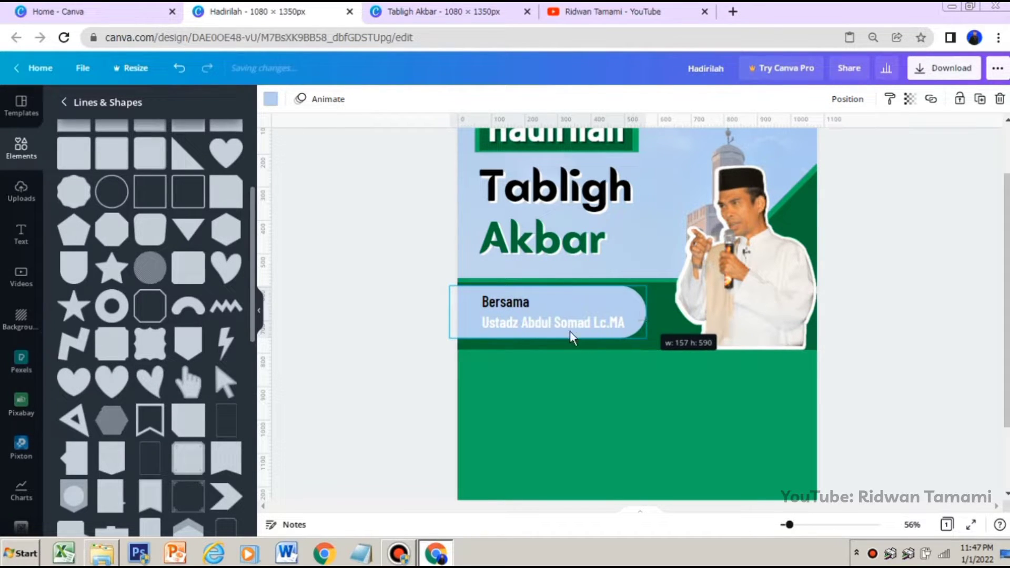
# Fill the U shape with the lighter green document color and shift it slightly to sit inside the dark green band
pyautogui.click(272, 100)
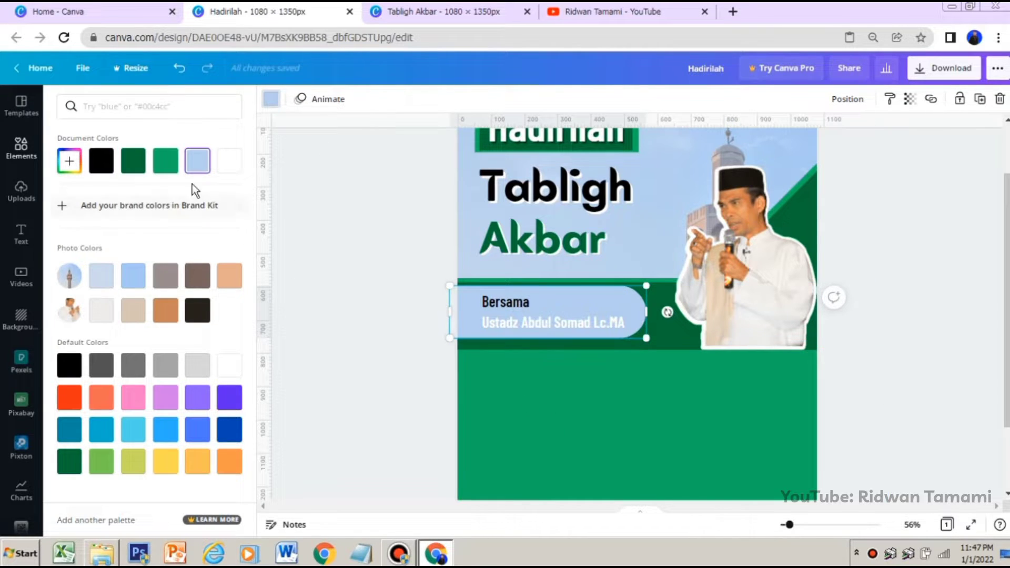
pyautogui.click(166, 162)
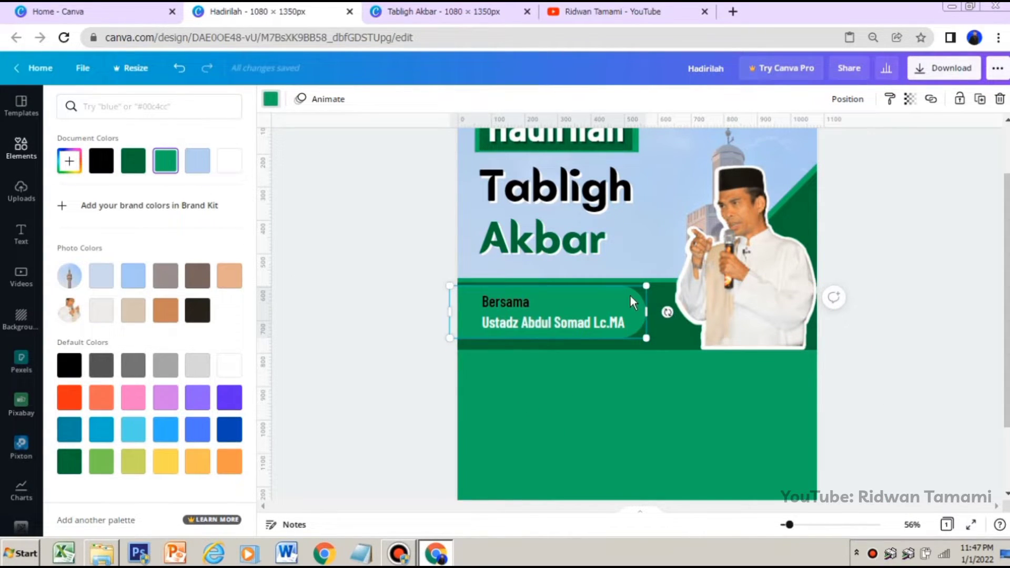
pyautogui.moveTo(633, 300); pyautogui.dragTo(637, 301)
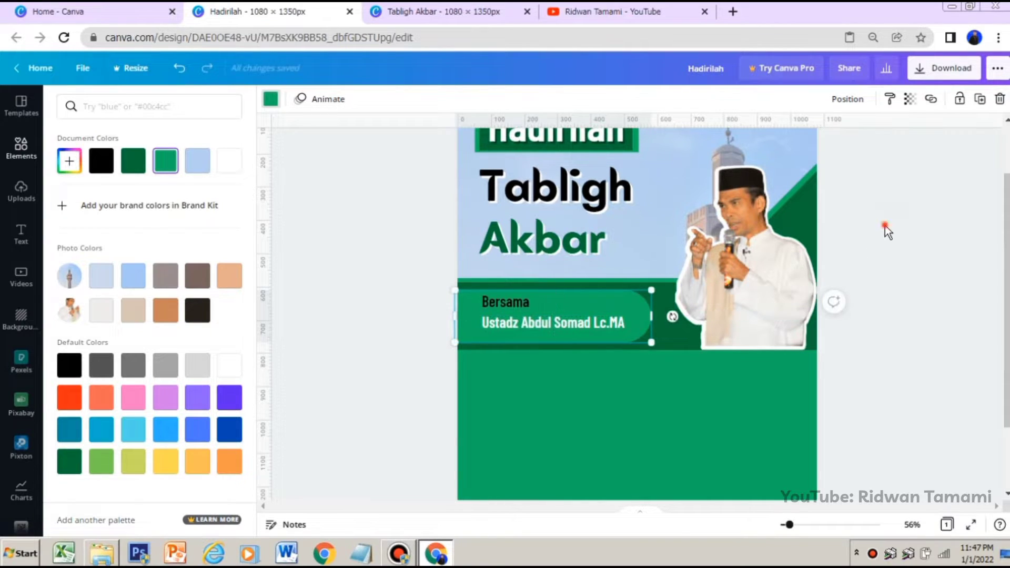
pyautogui.click(884, 225)
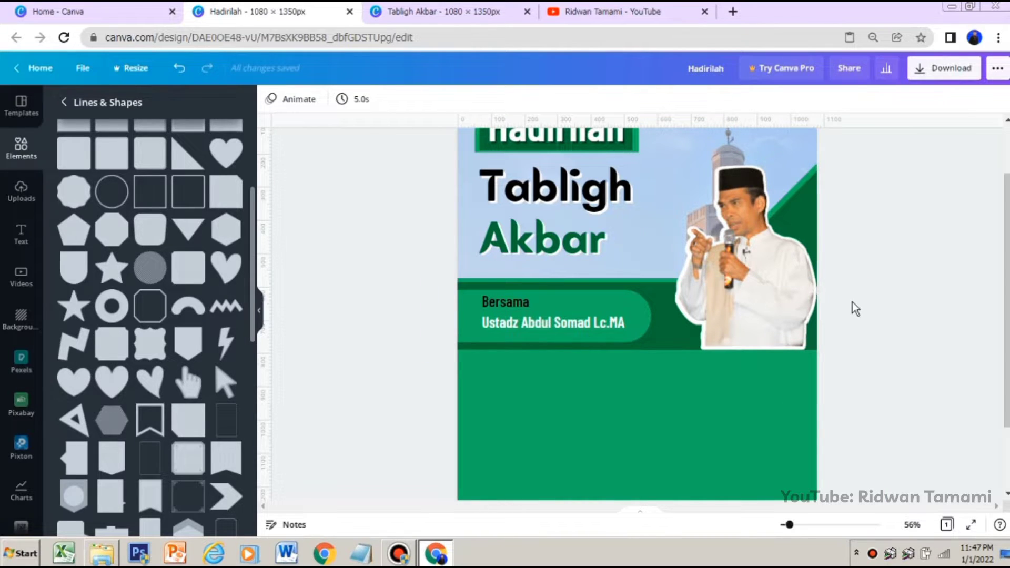
# Copy the "Bersama" and speaker name text block and paste a duplicate of it on the page
pyautogui.scroll(-3, 856, 302)
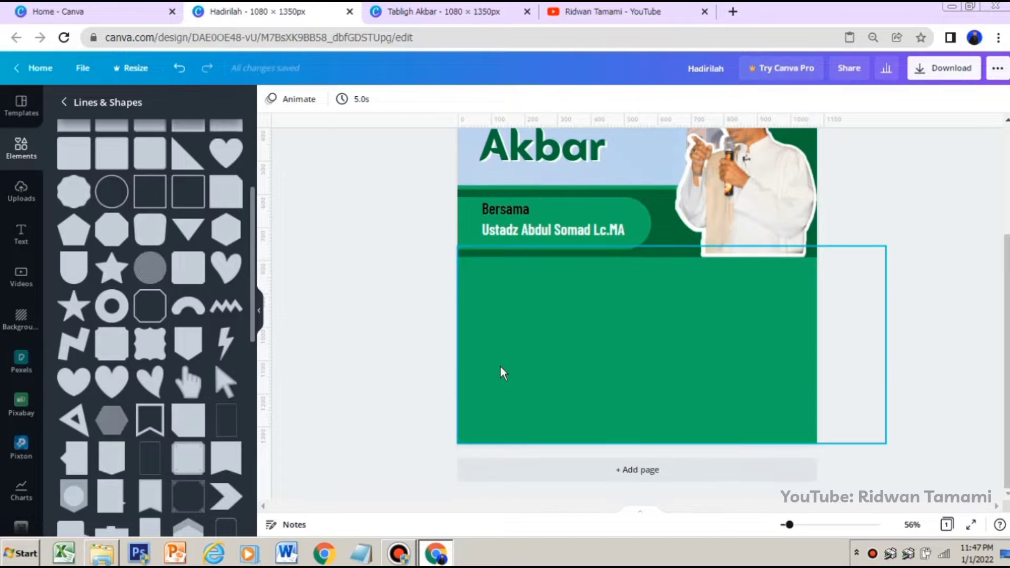
pyautogui.click(14, 248)
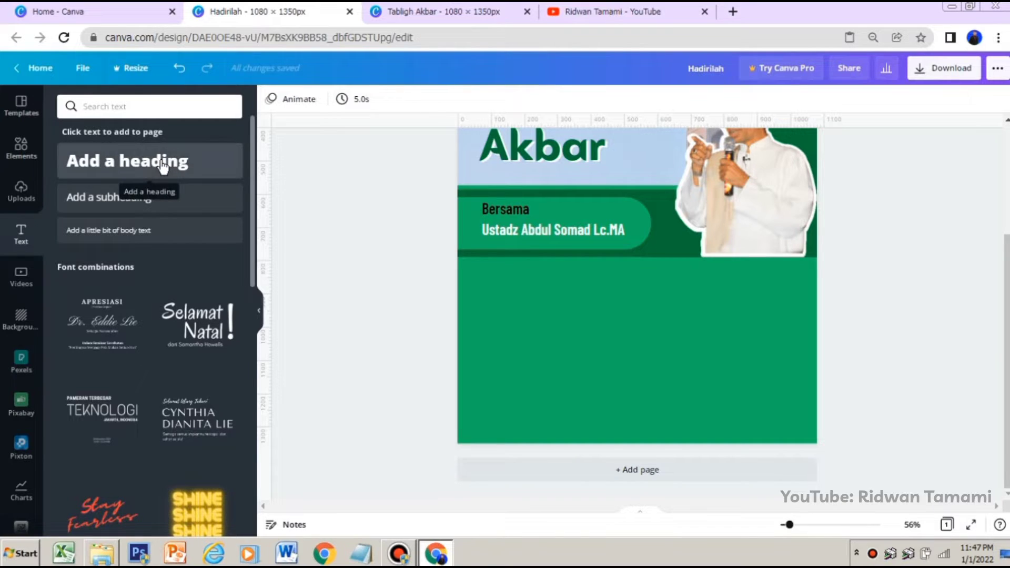
pyautogui.click(516, 232)
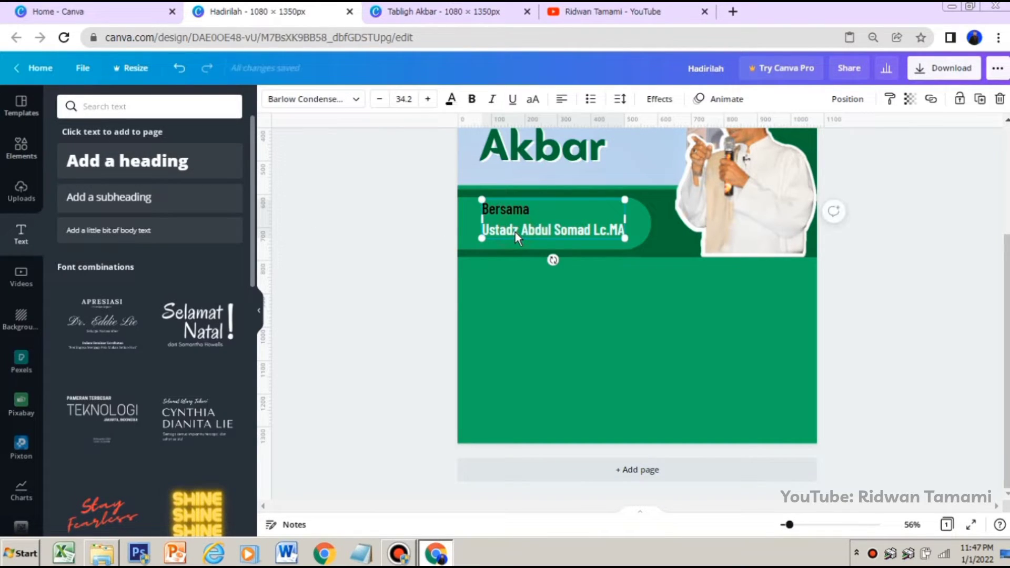
pyautogui.rightClick(515, 231)
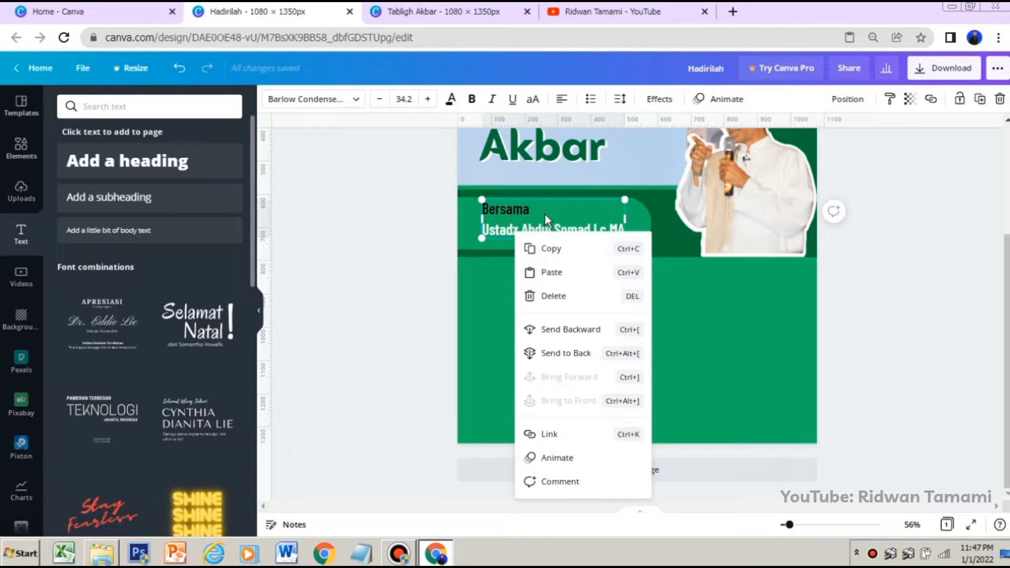
pyautogui.click(481, 289)
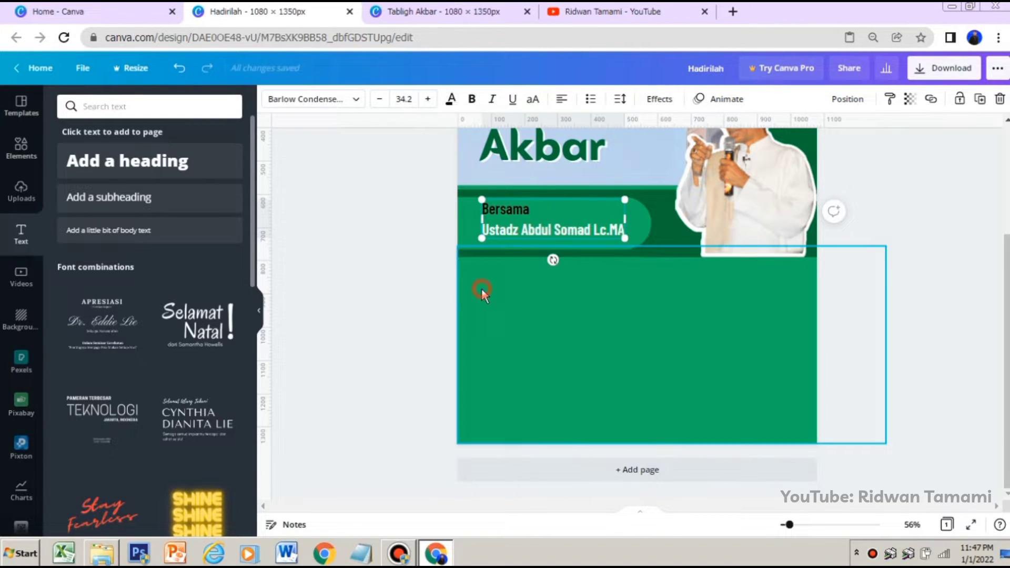
pyautogui.click(509, 229)
pyautogui.rightClick(510, 229)
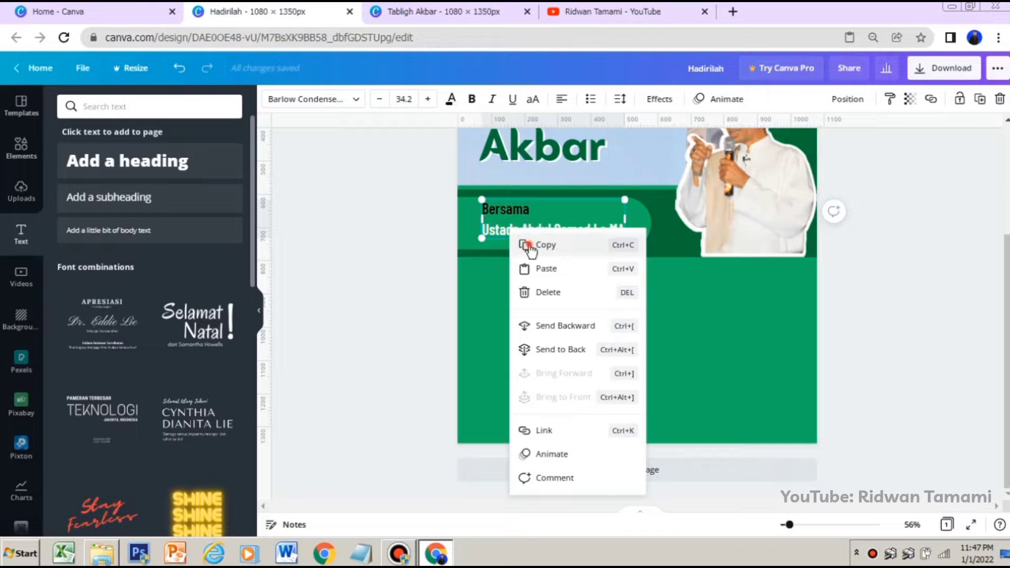
pyautogui.click(482, 309)
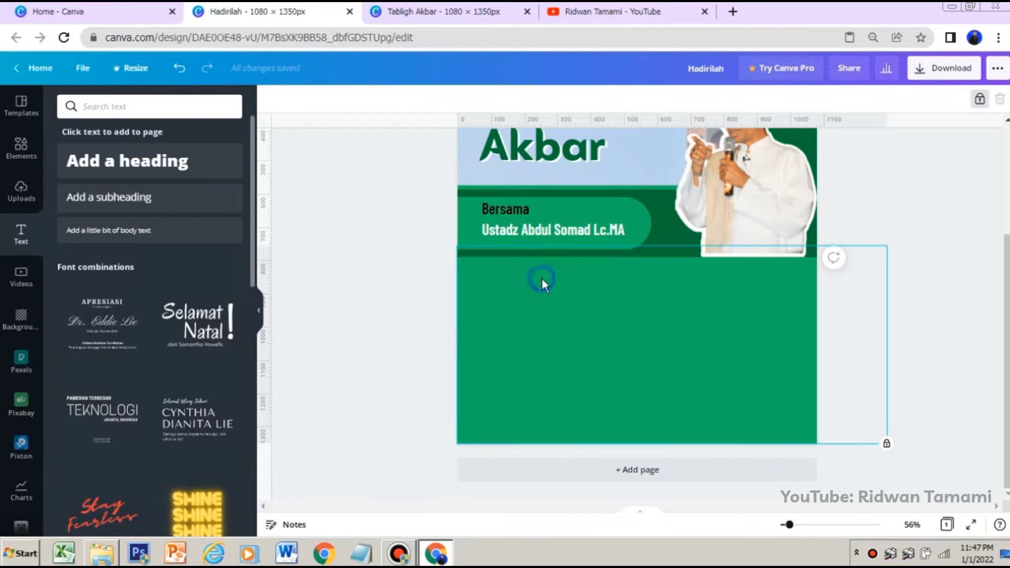
pyautogui.click(545, 235)
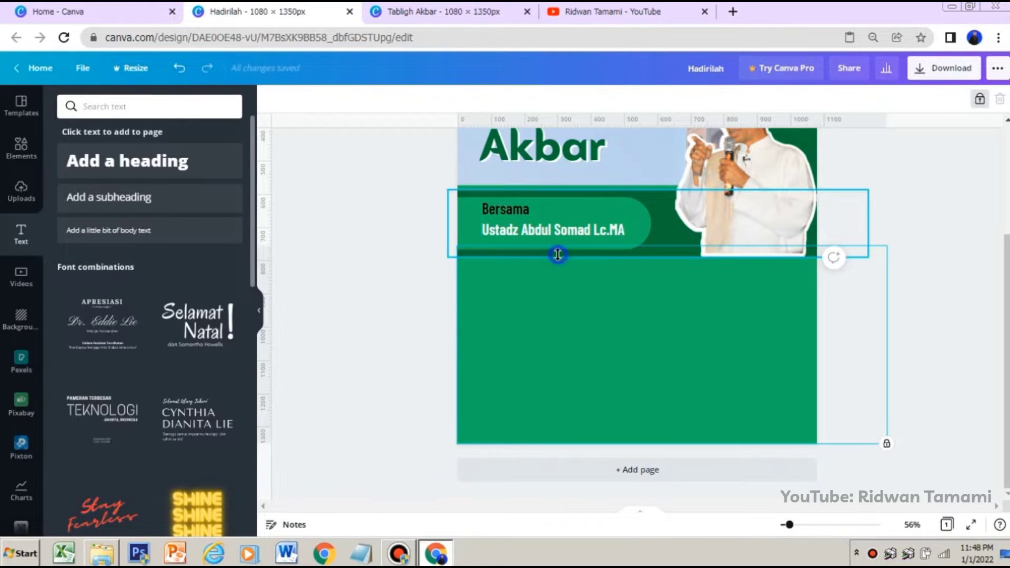
pyautogui.rightClick(557, 256)
pyautogui.click(584, 295)
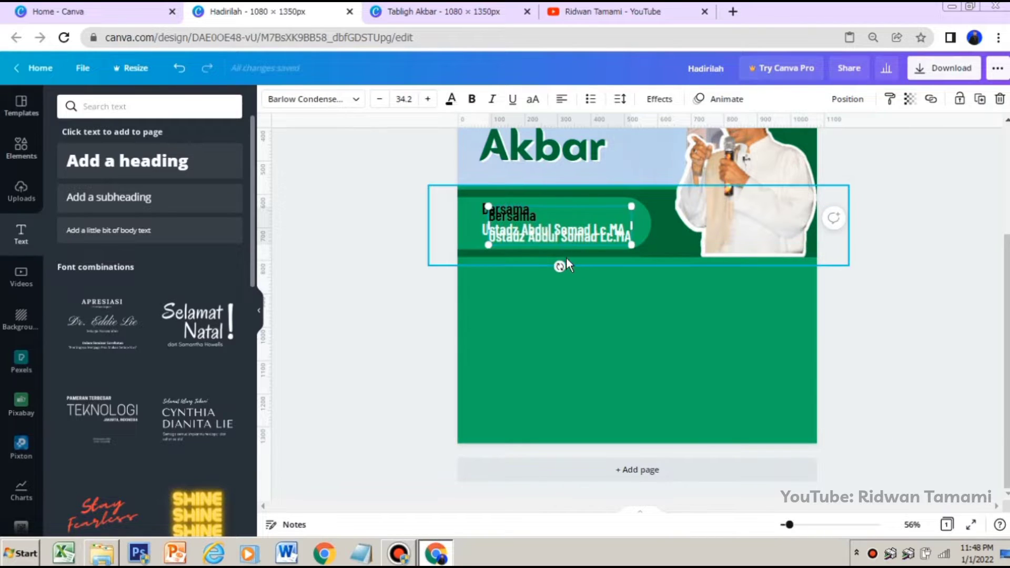
# Move the duplicated text block below the dark green band and replace its text with "Membangun Peradaban Umat Islam Yang Kuat Dan Beradab" in quotation marks
pyautogui.moveTo(564, 246); pyautogui.dragTo(561, 280)
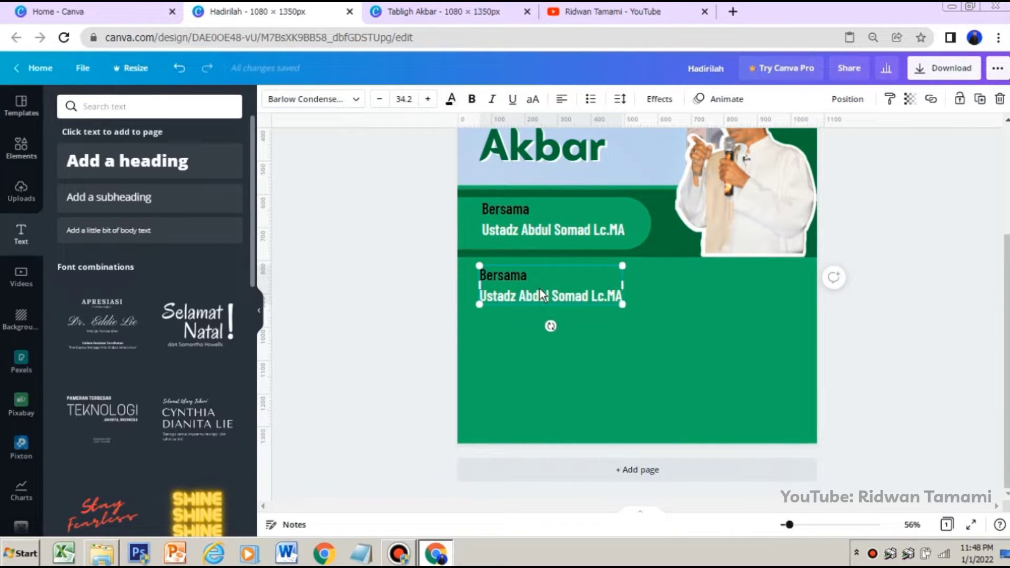
pyautogui.tripleClick(539, 291)
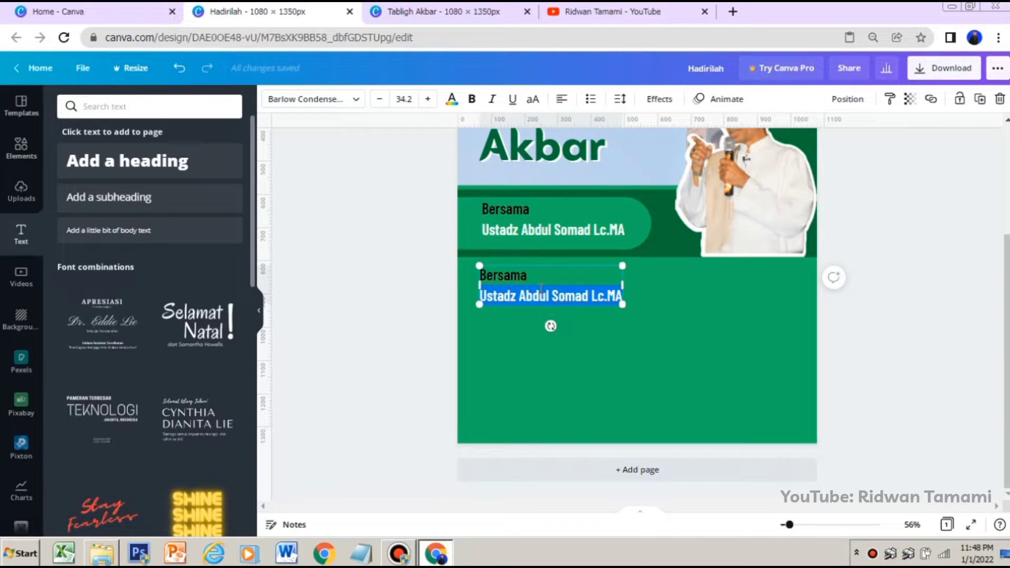
pyautogui.press('BackSpace')
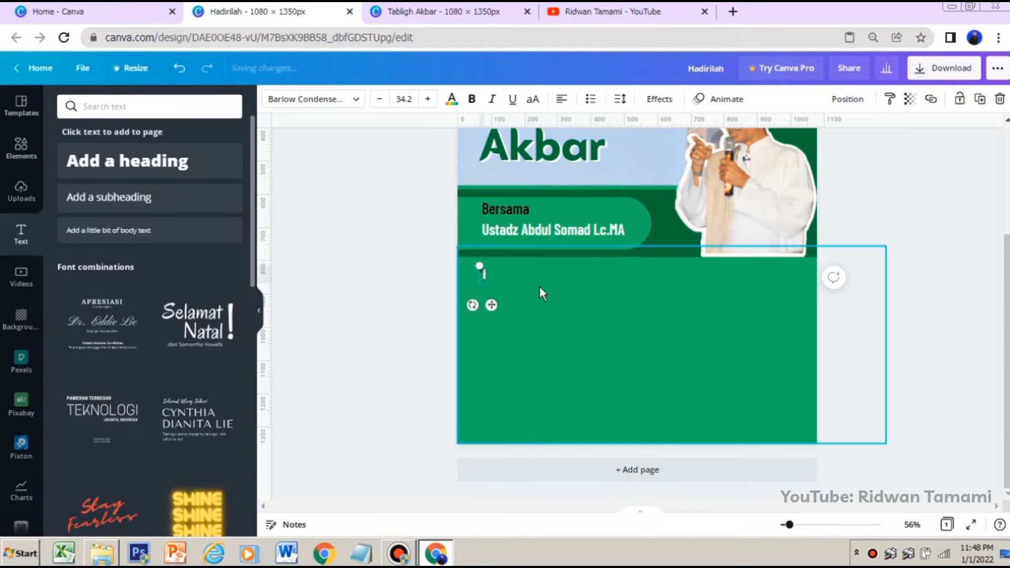
pyautogui.press('capslock')
pyautogui.press('capslock')
pyautogui.write('HARI')
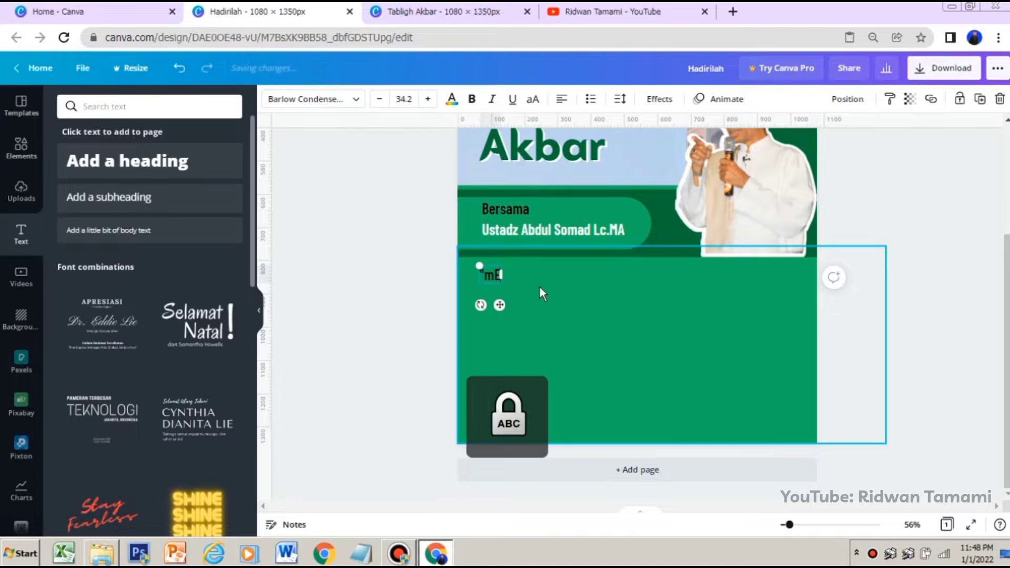
pyautogui.press('BackSpace')
pyautogui.press('BackSpace')
pyautogui.press('BackSpace')
pyautogui.press('BackSpace')
pyautogui.press('capslock')
pyautogui.write('"Me')
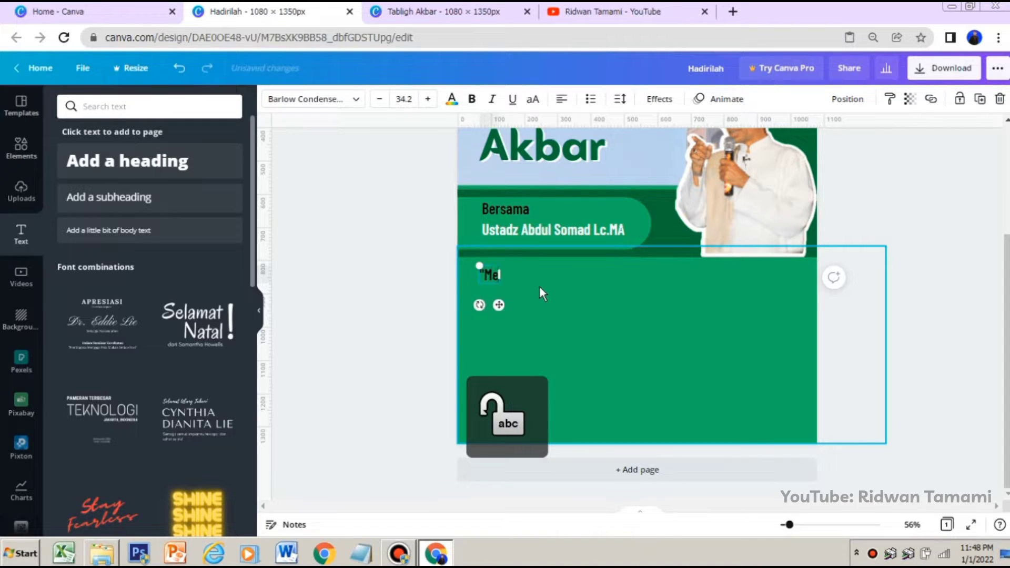
pyautogui.write('mbangun')
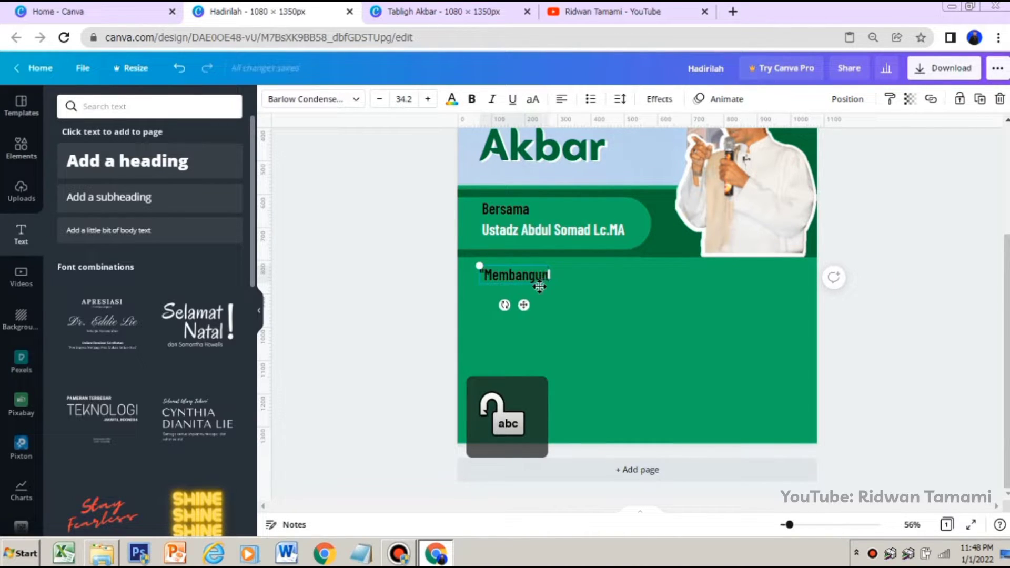
pyautogui.press('capslock')
pyautogui.write('P')
pyautogui.press('capslock')
pyautogui.write('erad')
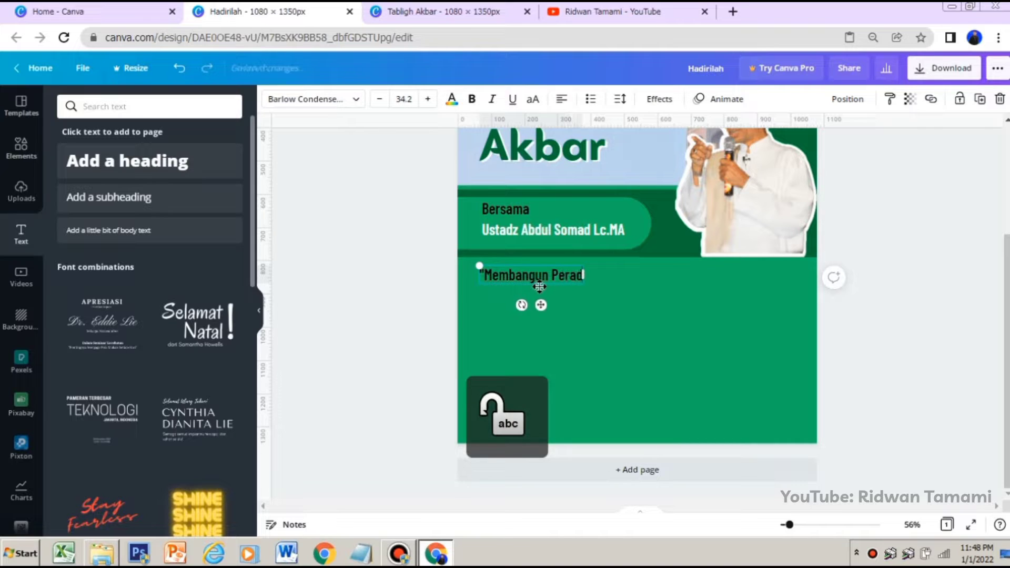
pyautogui.write('aban')
pyautogui.press('capslock')
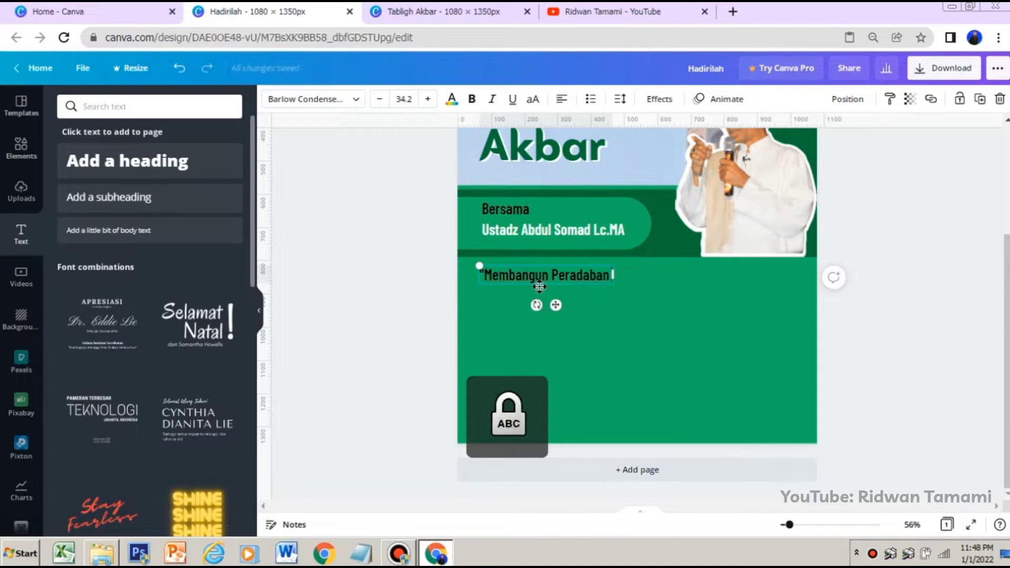
pyautogui.write('U')
pyautogui.press('capslock')
pyautogui.write('mat')
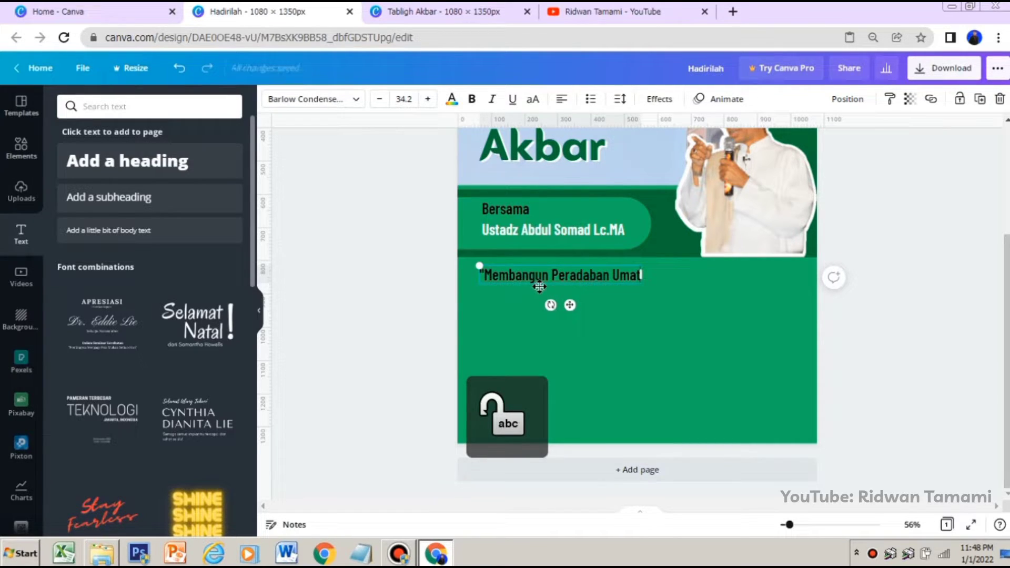
pyautogui.press('capslock')
pyautogui.press('capslock')
pyautogui.write('Islam')
pyautogui.press('capslock')
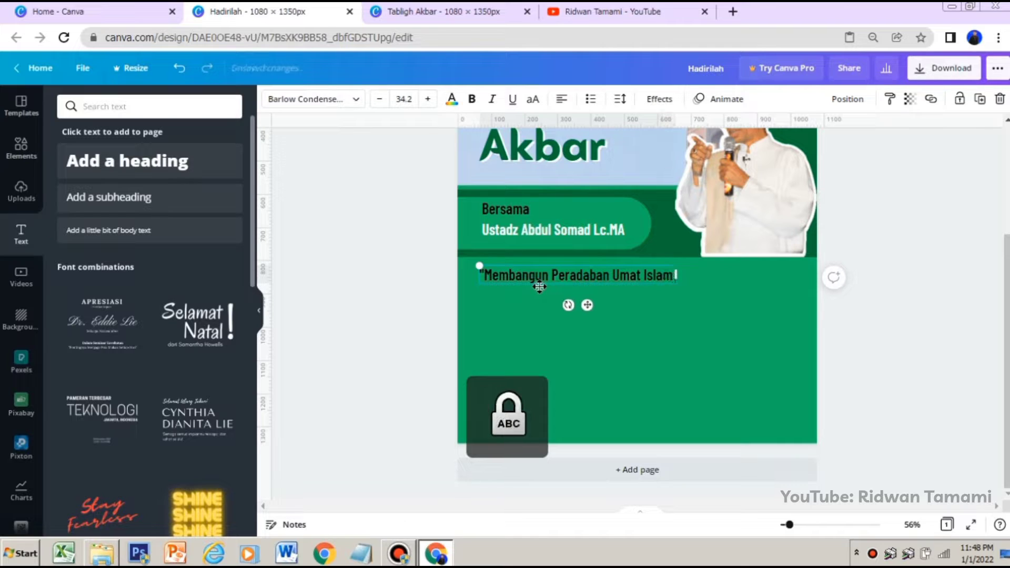
pyautogui.press('capslock')
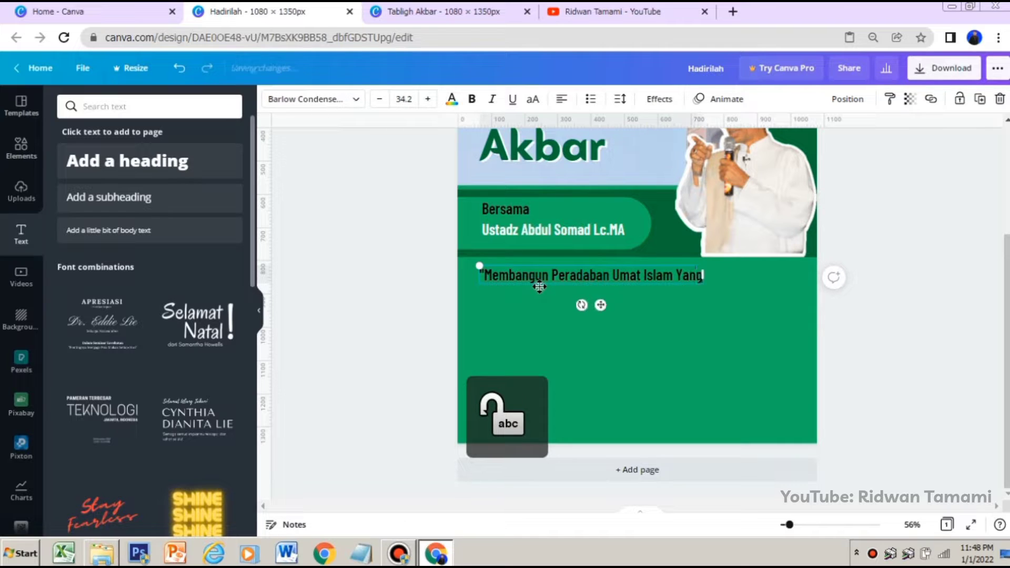
pyautogui.write('ang')
pyautogui.press('capslock')
pyautogui.write('K')
pyautogui.press('capslock')
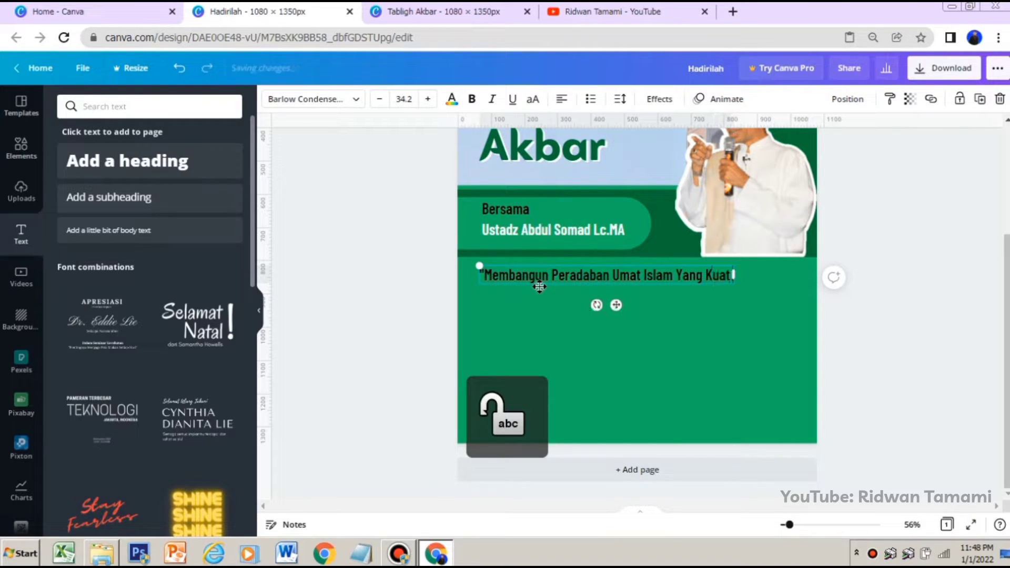
pyautogui.press('capslock')
pyautogui.write('uat D')
pyautogui.press('capslock')
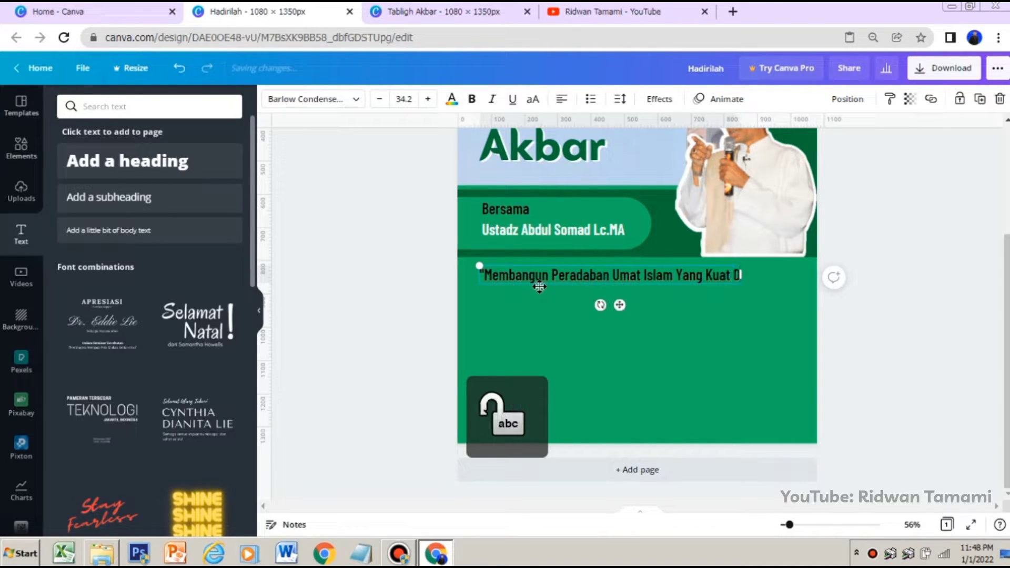
pyautogui.write('an')
pyautogui.press('capslock')
pyautogui.write('B')
pyautogui.press('capslock')
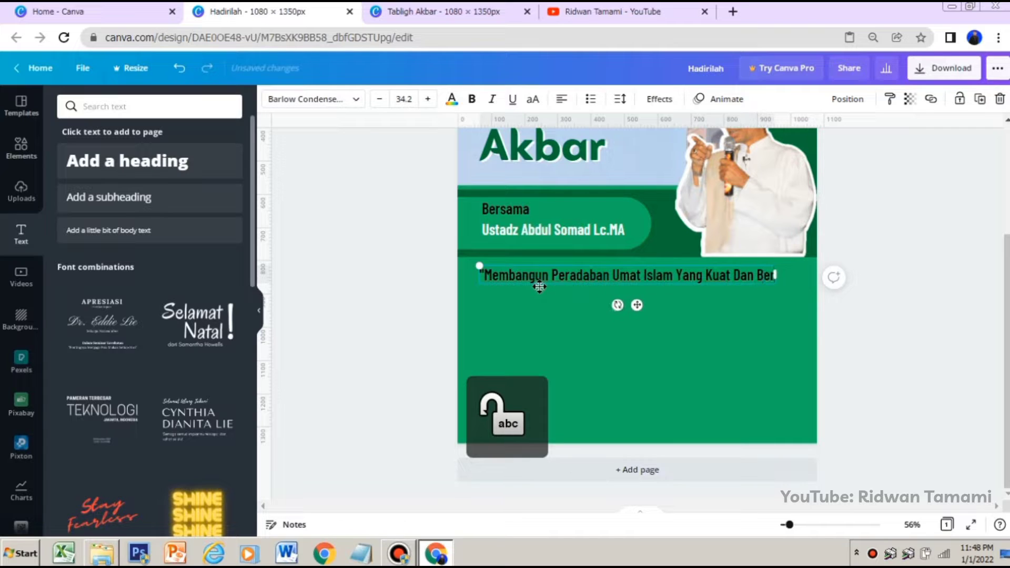
pyautogui.write('eradab')
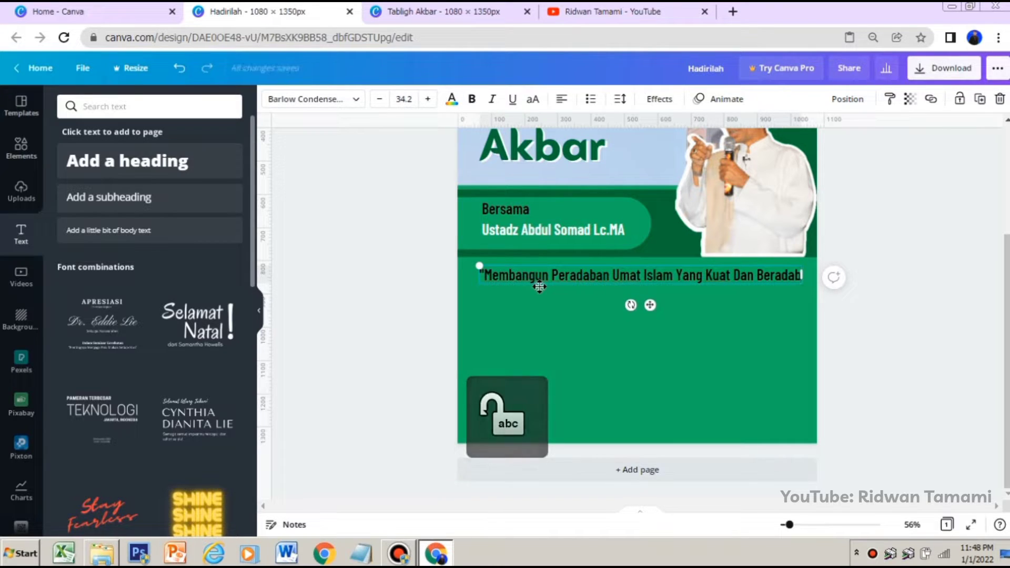
pyautogui.write('"')
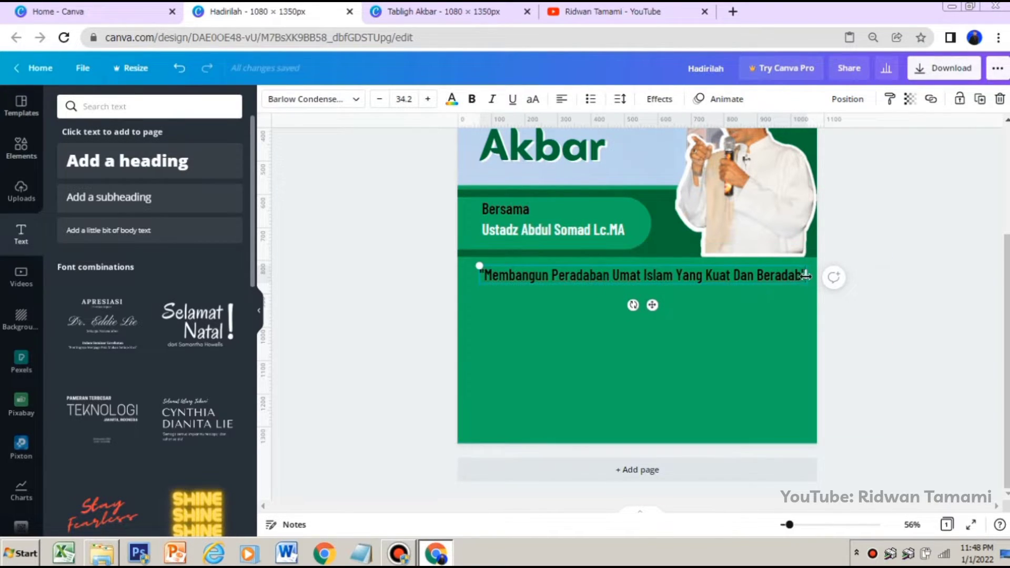
# Wrap the quote onto two centred lines and scale it to font size 30.8 beneath the speaker's name label
pyautogui.moveTo(801, 275); pyautogui.dragTo(675, 275)
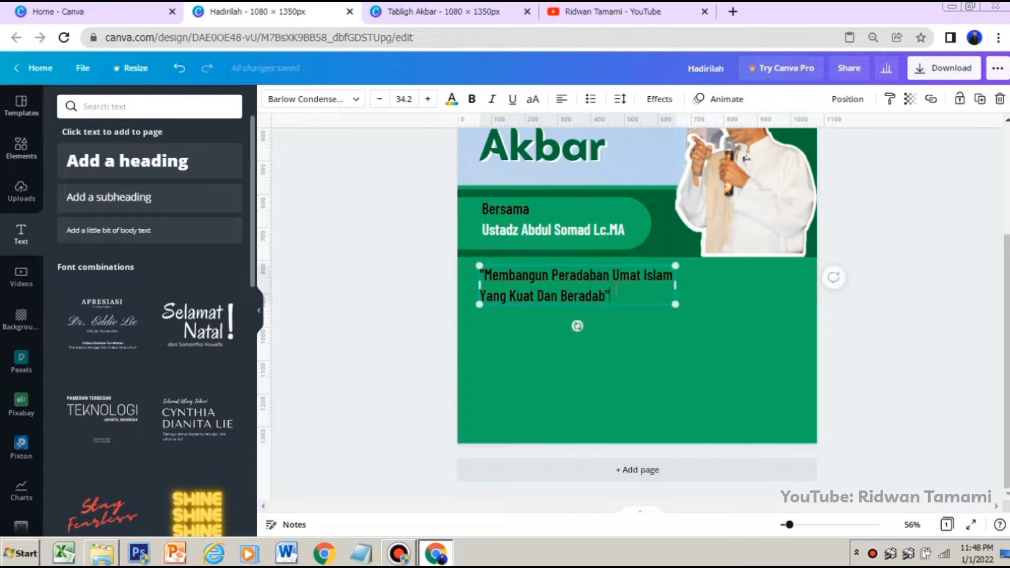
pyautogui.hotkey('ctrl', 'a')
pyautogui.click(562, 99)
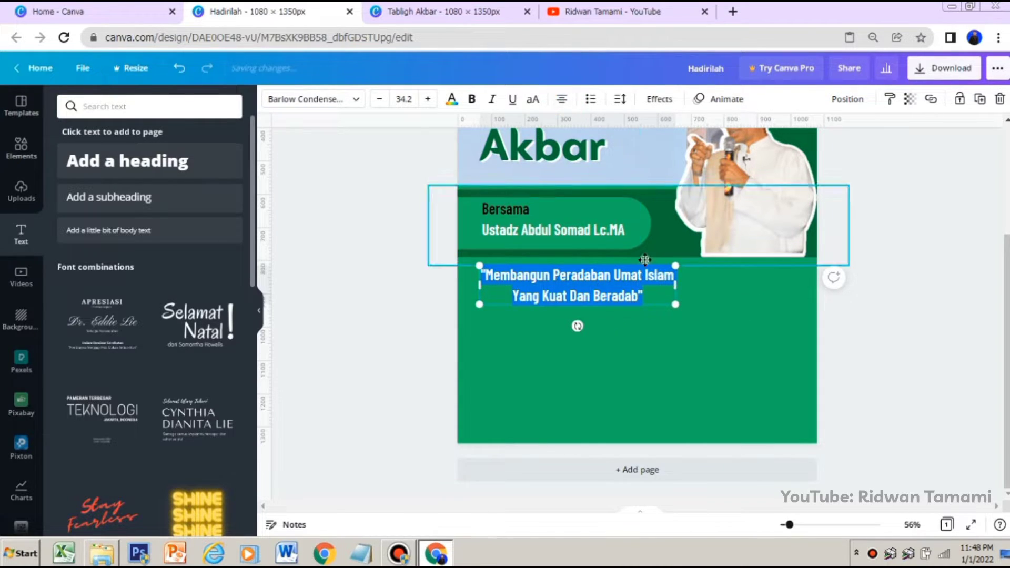
pyautogui.moveTo(632, 304)
pyautogui.mouseDown()
pyautogui.moveTo(616, 307)
pyautogui.moveTo(648, 300)
pyautogui.moveTo(621, 303)
pyautogui.mouseUp()
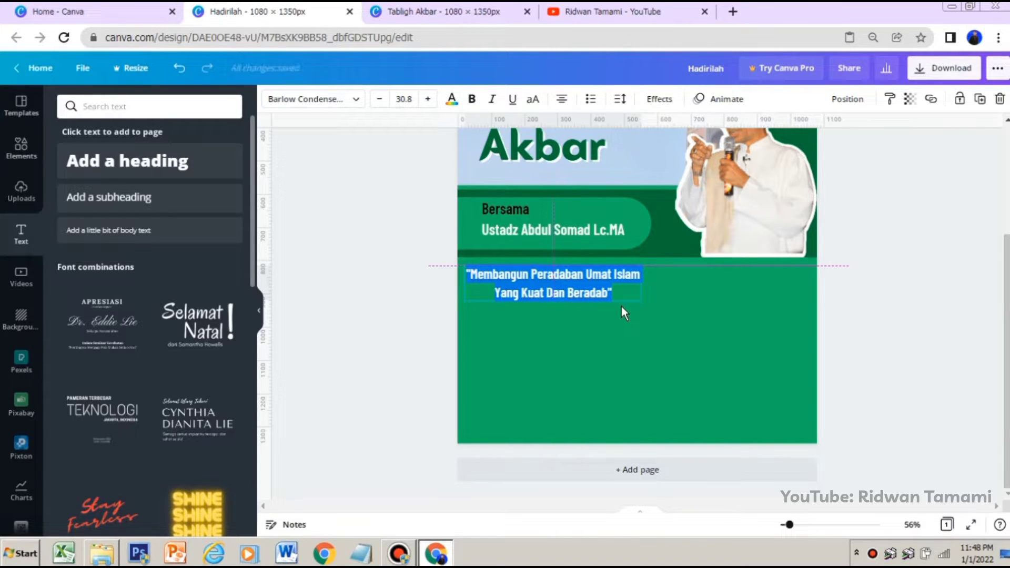
pyautogui.moveTo(621, 302); pyautogui.dragTo(621, 310)
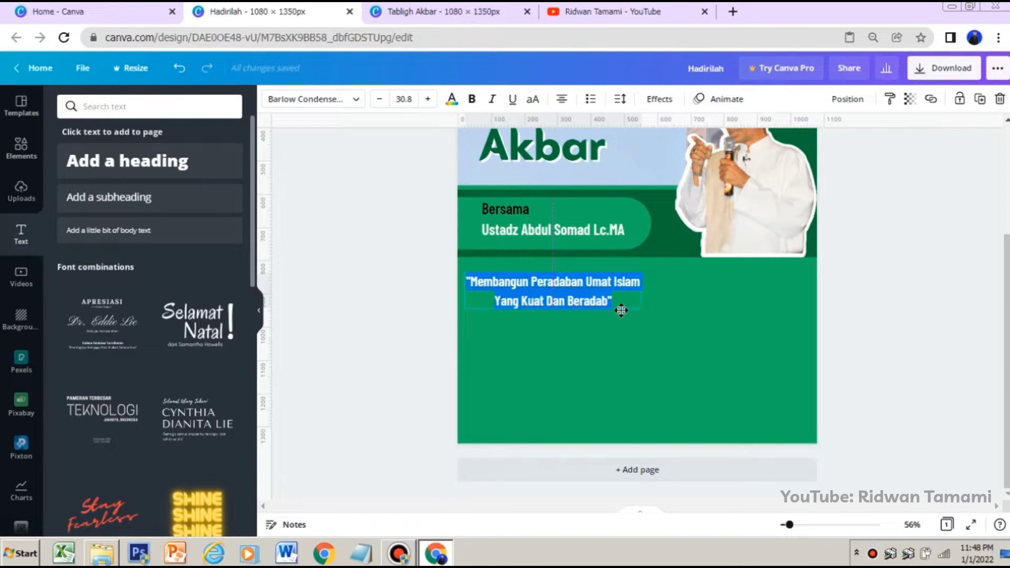
pyautogui.click(657, 314)
# Color the two-line quote text white using the document colors
pyautogui.click(593, 306)
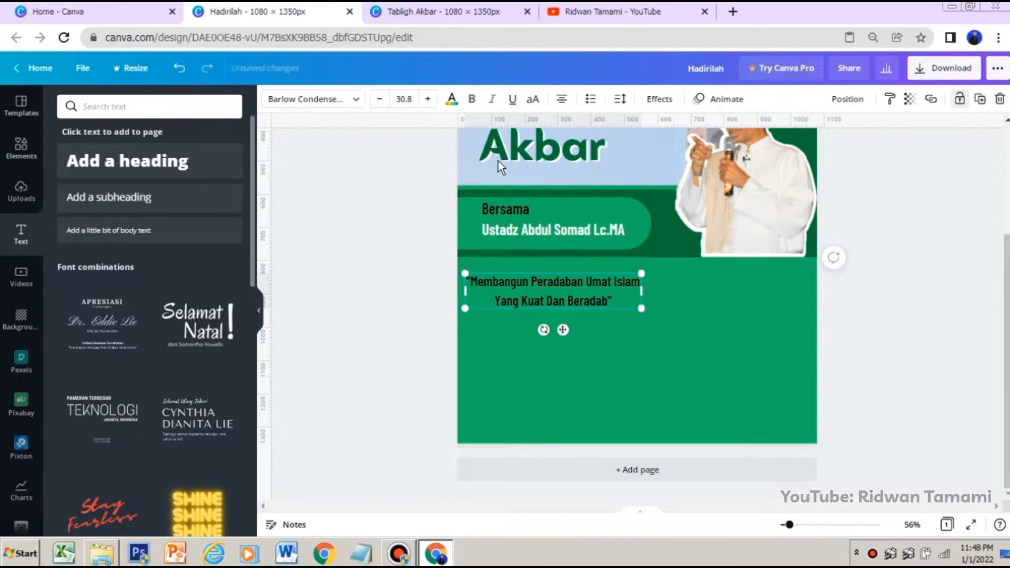
pyautogui.click(452, 99)
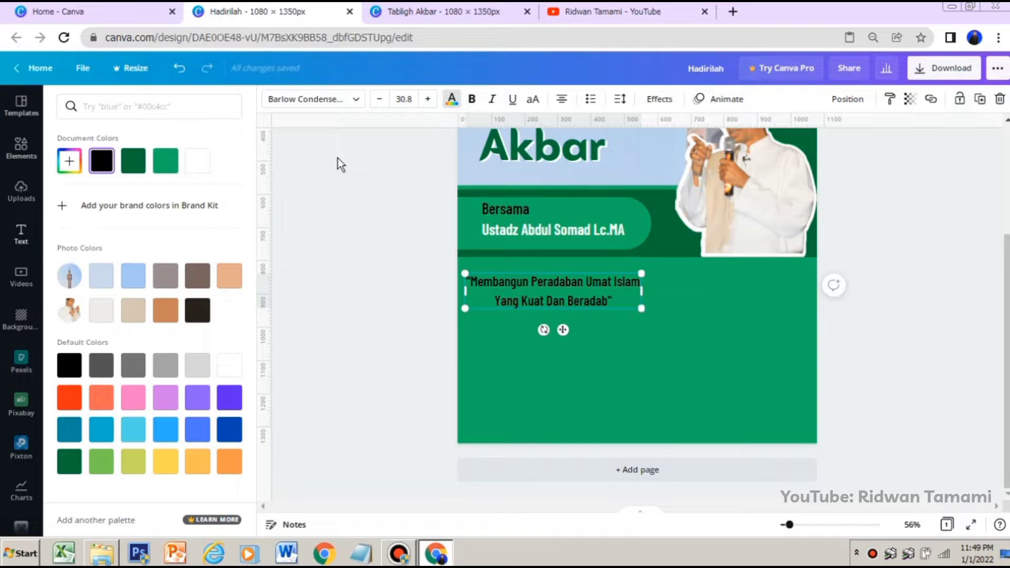
pyautogui.click(199, 167)
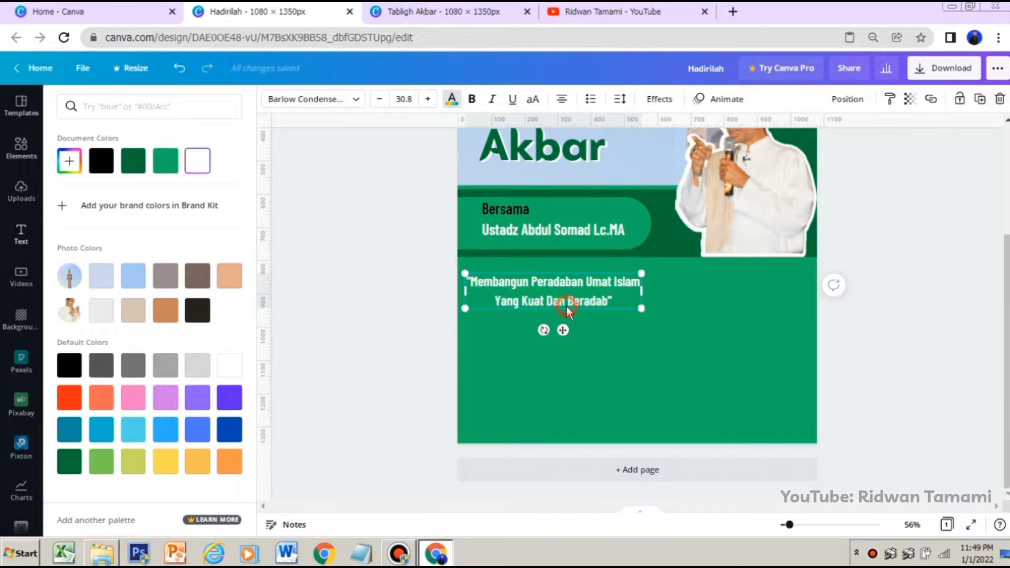
# Move the quote up near the dark green band, narrow its box to wrap after "Umat", and enlarge the text slightly
pyautogui.moveTo(566, 305); pyautogui.dragTo(565, 299)
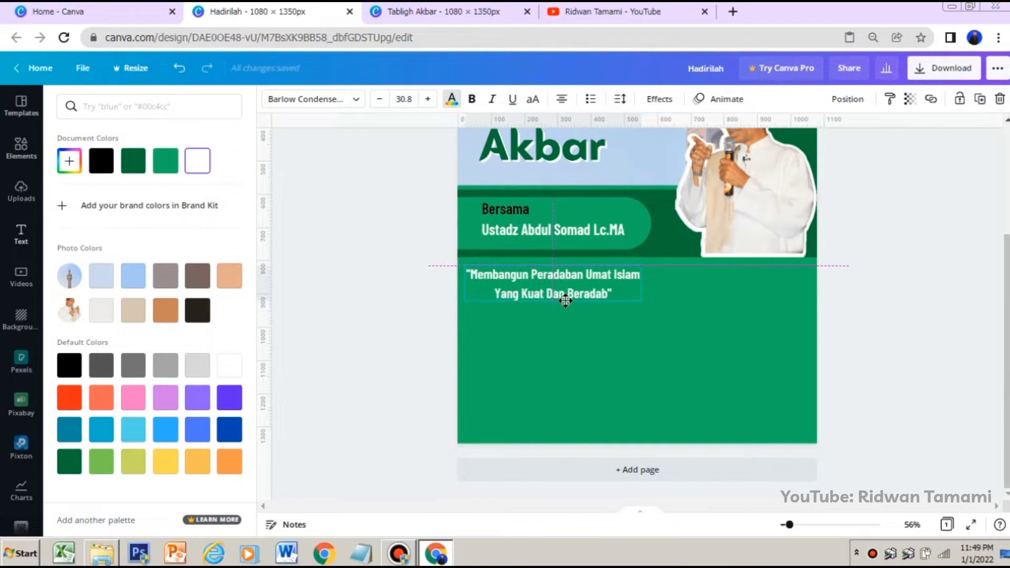
pyautogui.moveTo(641, 284); pyautogui.dragTo(631, 283)
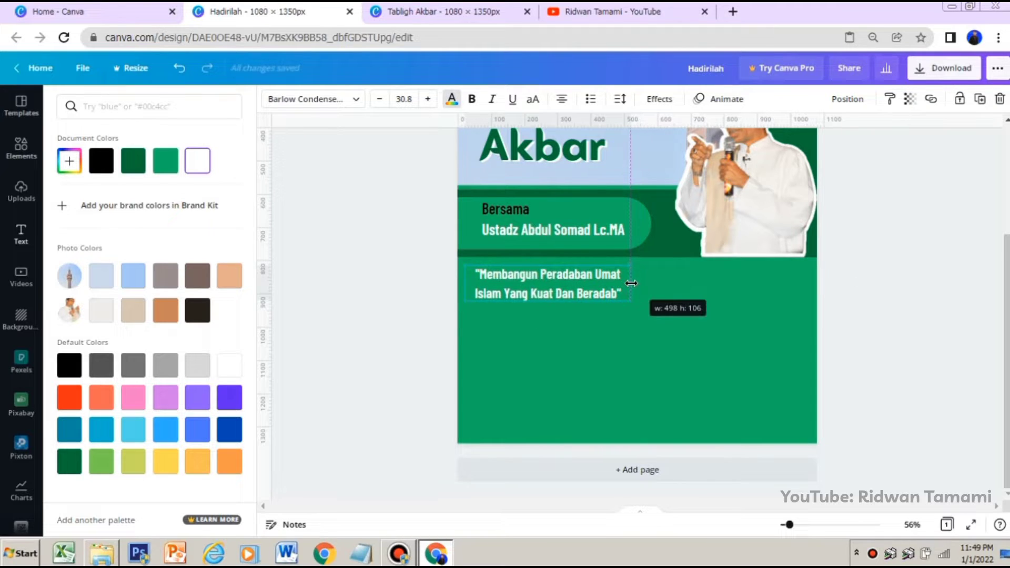
pyautogui.click(656, 317)
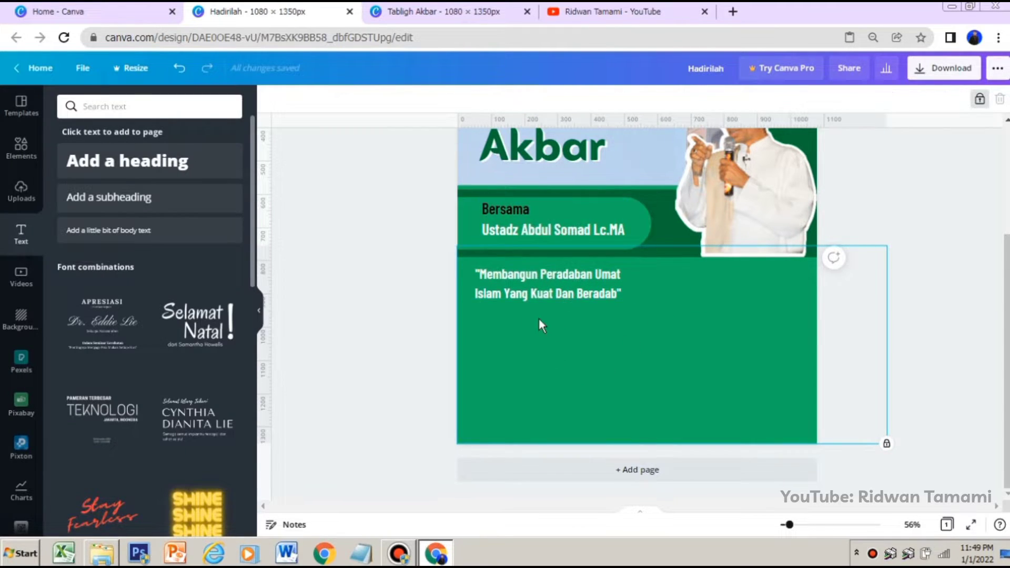
pyautogui.click(556, 292)
pyautogui.moveTo(631, 300); pyautogui.dragTo(652, 314)
pyautogui.click(604, 360)
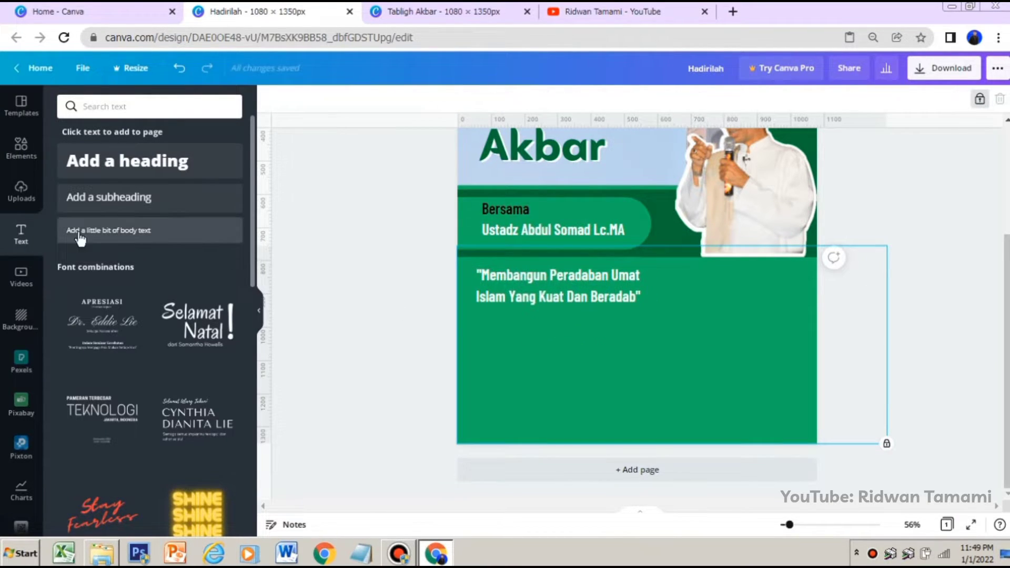
# Leave the lines and shapes collection and search all elements for "date"
pyautogui.click(21, 156)
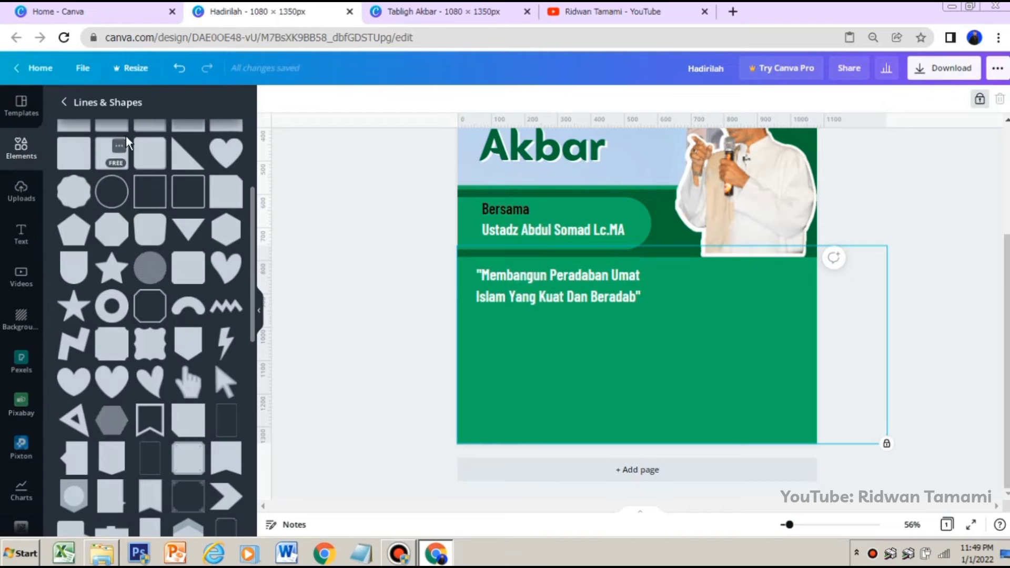
pyautogui.scroll(4, 76, 162)
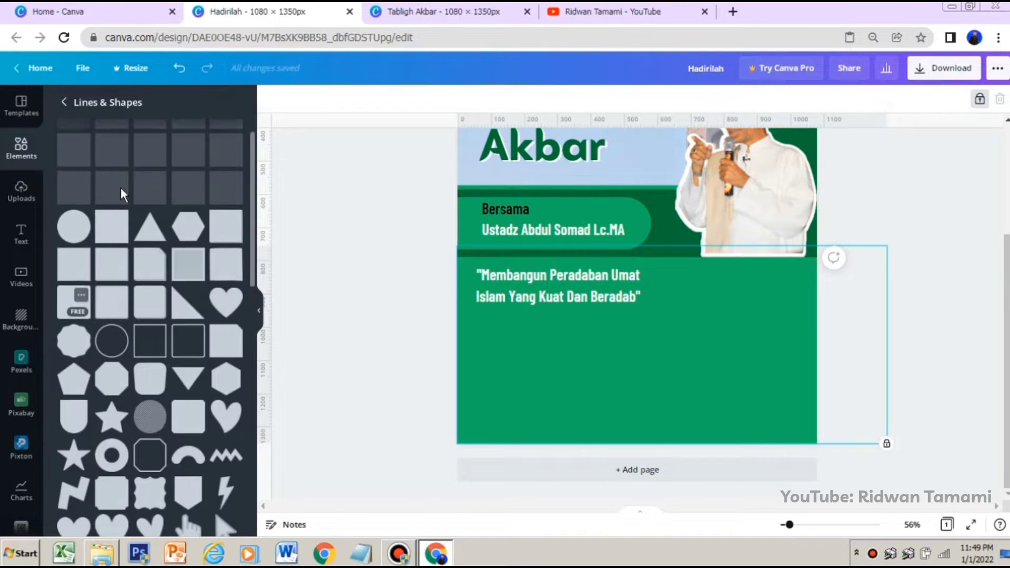
pyautogui.click(64, 102)
pyautogui.click(170, 112)
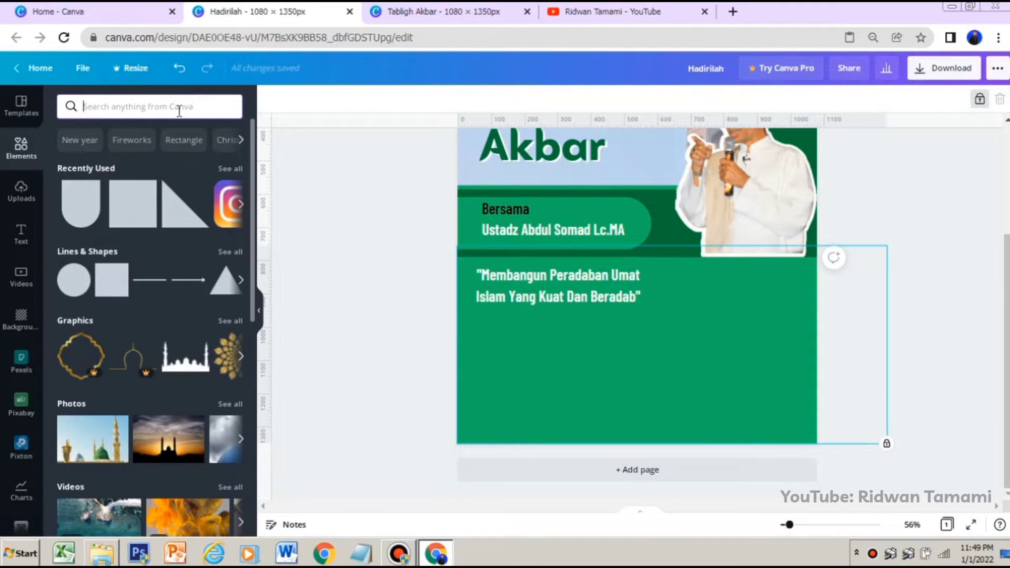
pyautogui.click(147, 108)
pyautogui.write('date')
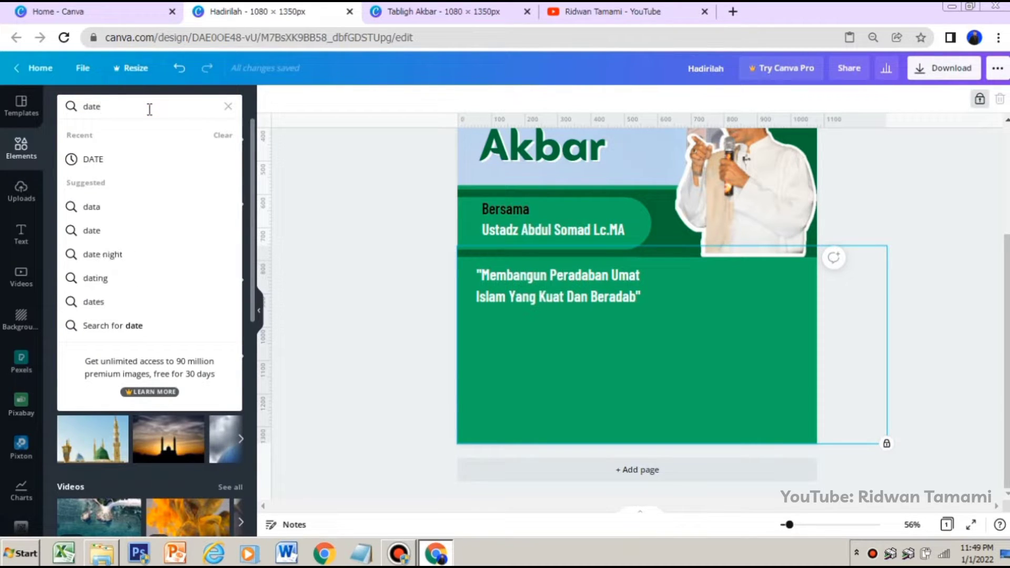
pyautogui.press('Return')
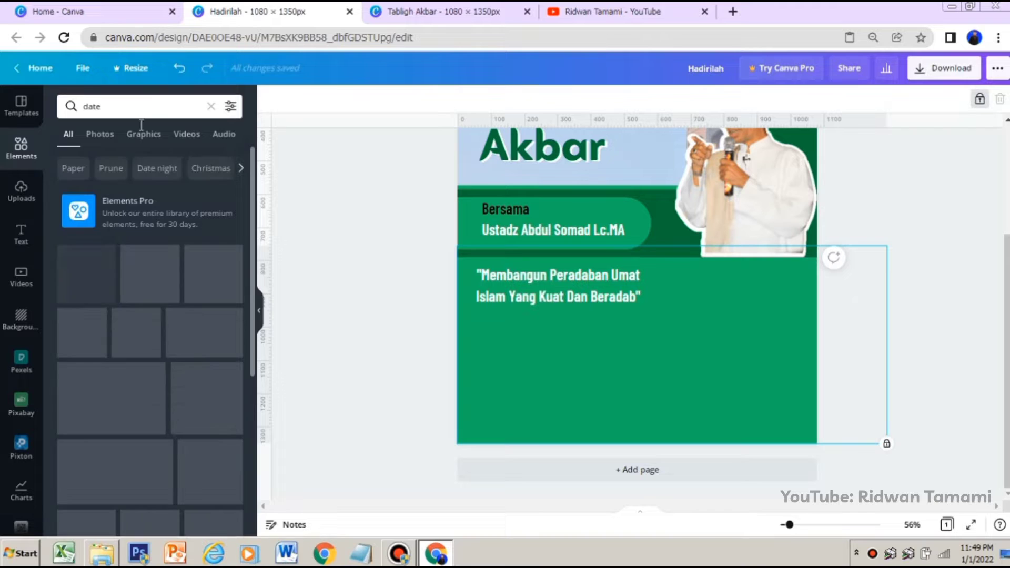
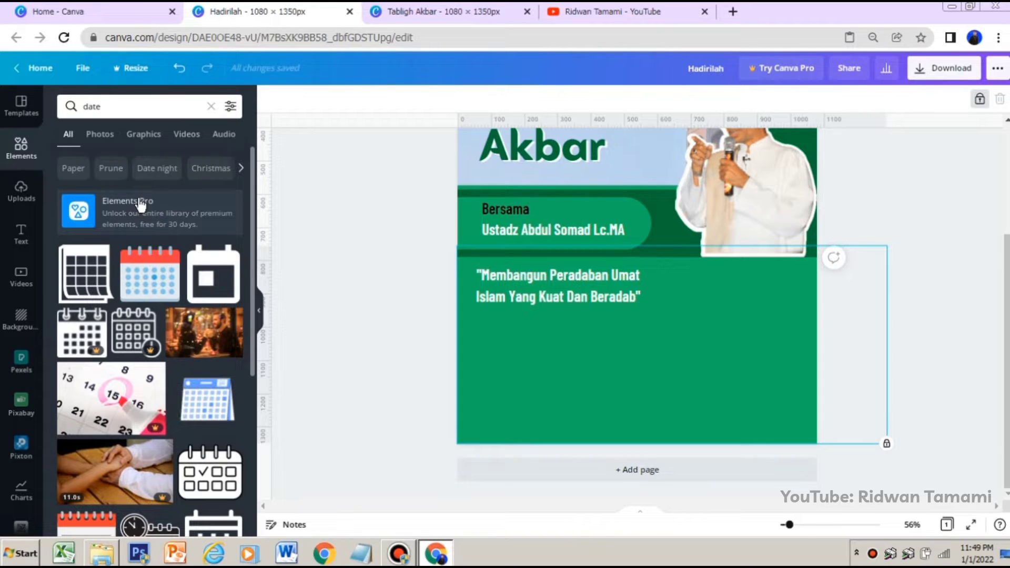
# Browse the date results and add the outlined blank calendar icon with four binding rings to the poster
pyautogui.scroll(-2, 185, 335)
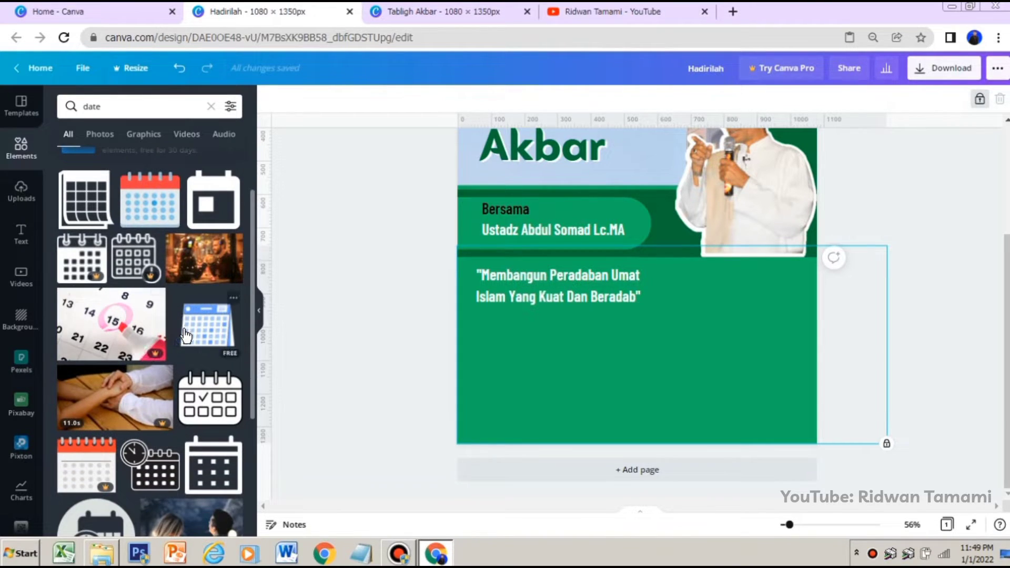
pyautogui.scroll(-4, 185, 335)
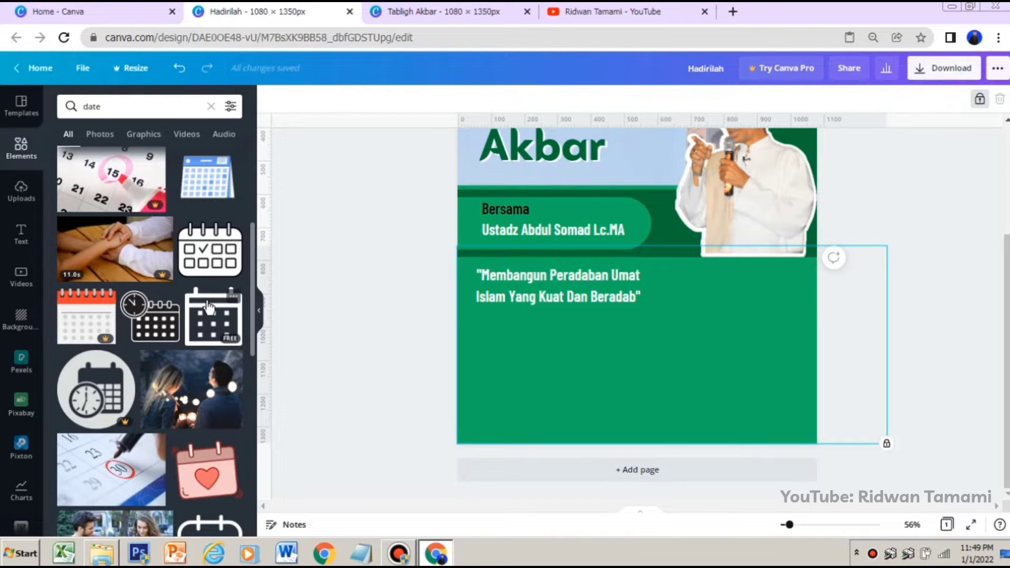
pyautogui.scroll(-10, 210, 308)
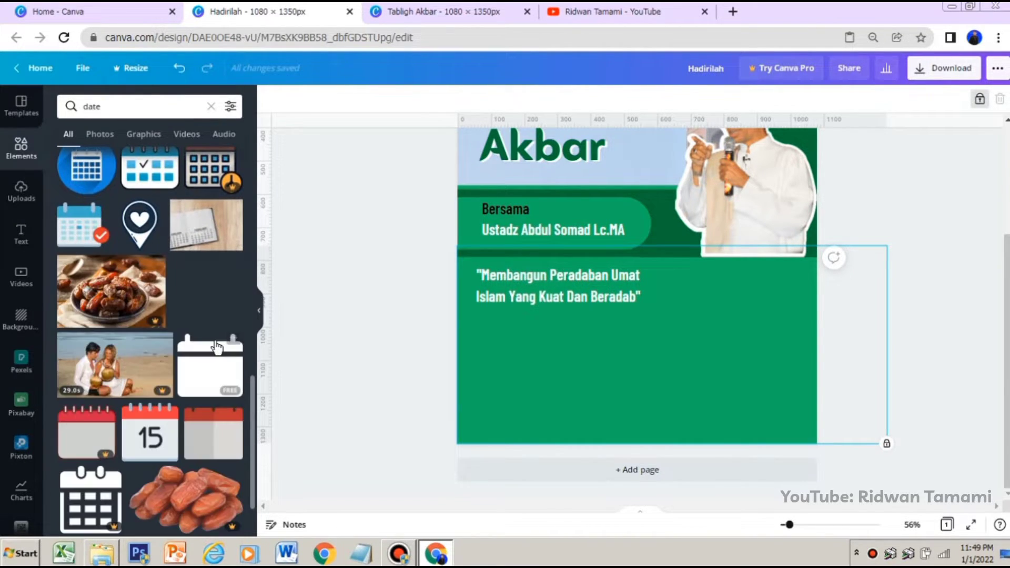
pyautogui.scroll(-7, 226, 315)
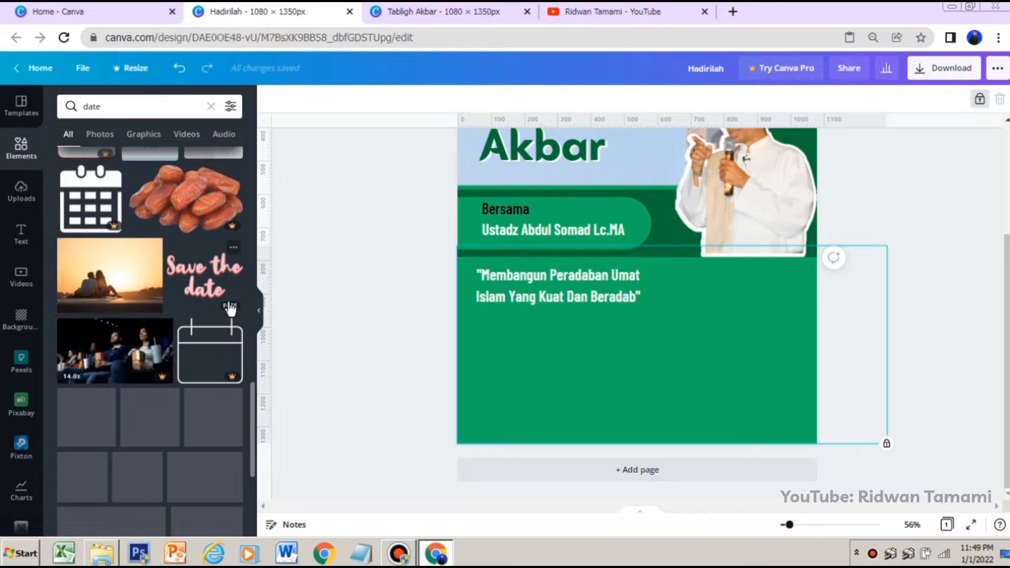
pyautogui.scroll(-8, 229, 309)
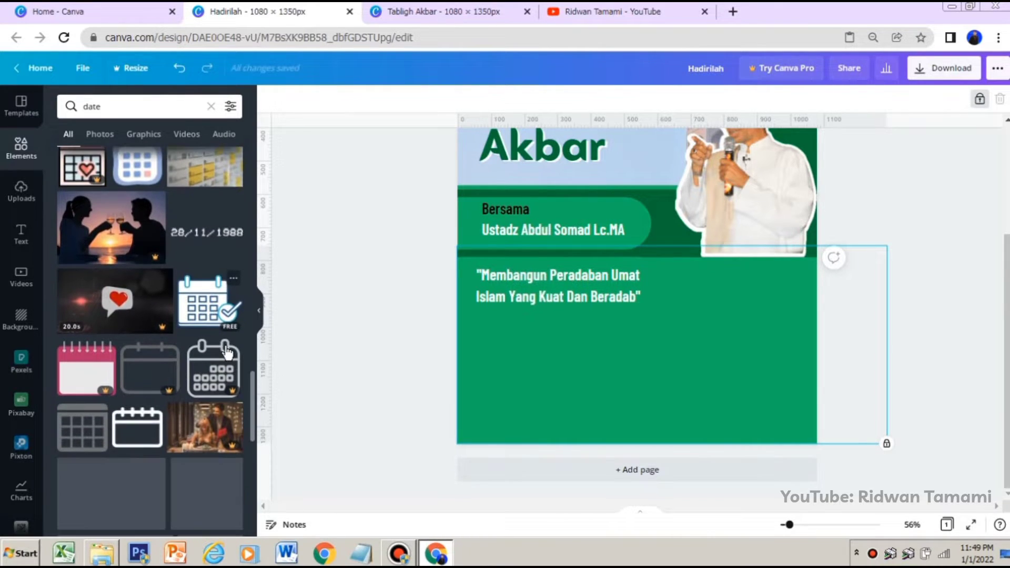
pyautogui.click(137, 432)
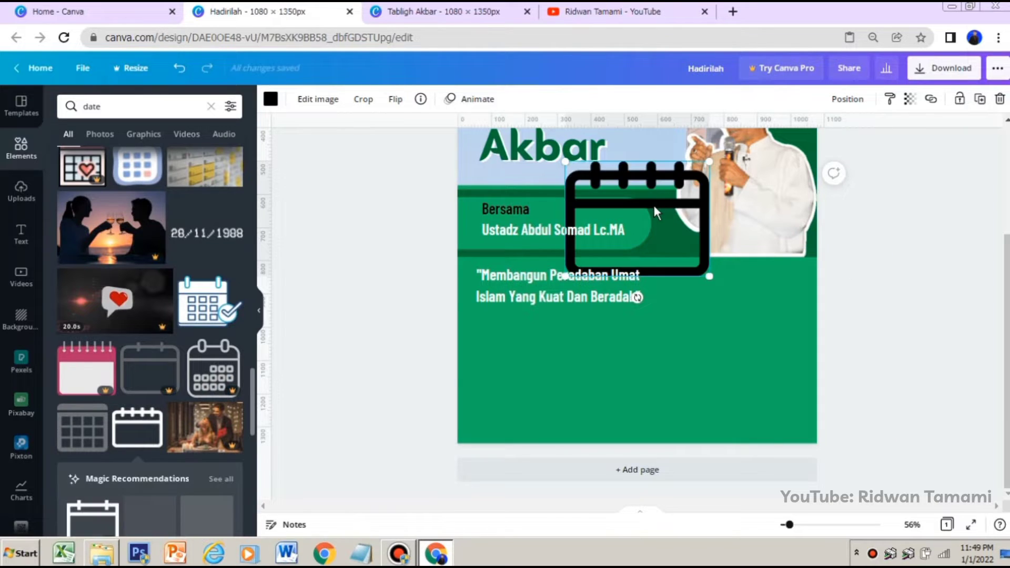
# Shrink the calendar icon to about 80 px wide and place it beneath the start of the quote
pyautogui.moveTo(654, 212); pyautogui.dragTo(608, 352)
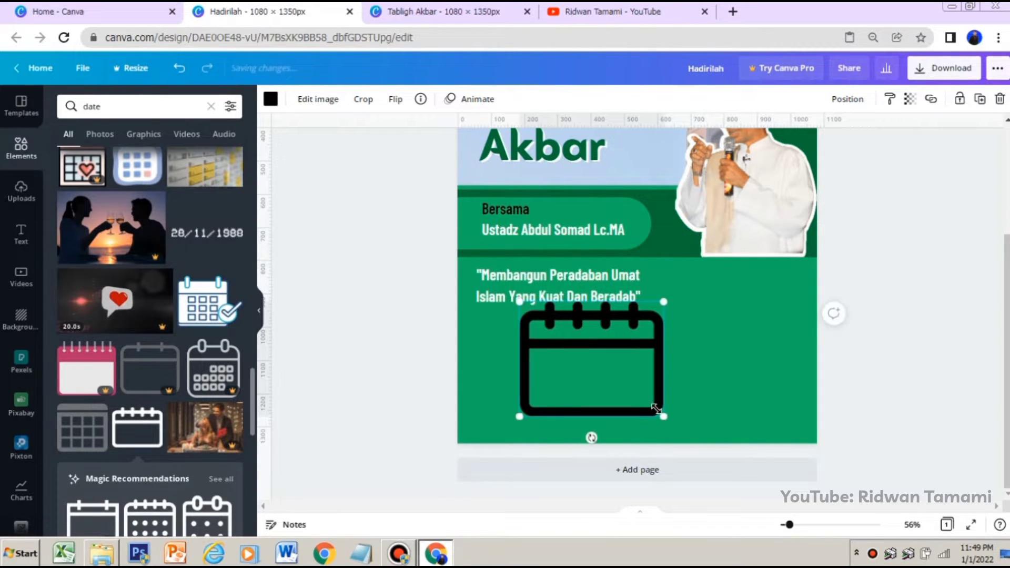
pyautogui.moveTo(662, 410); pyautogui.dragTo(581, 352)
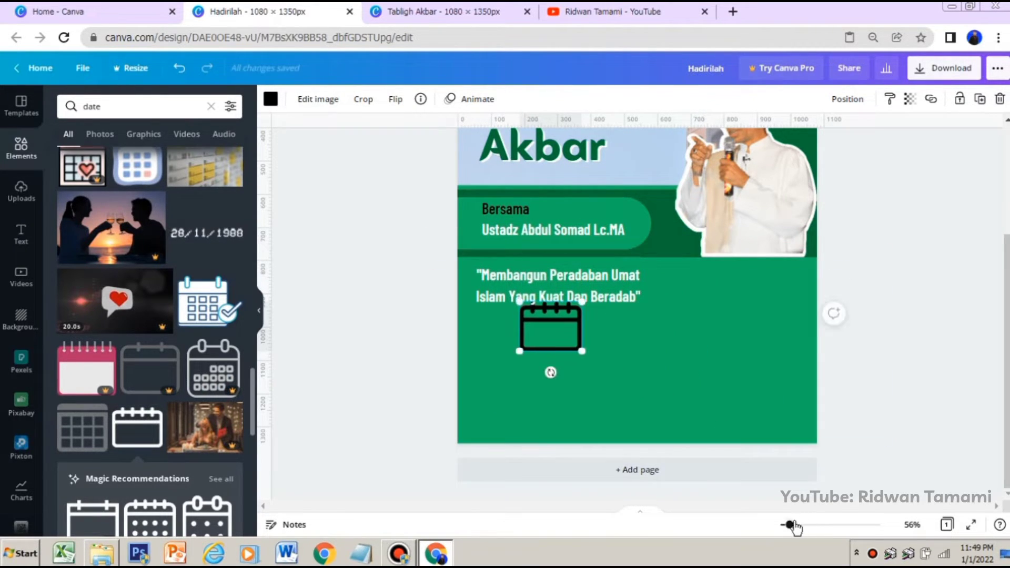
pyautogui.moveTo(790, 524); pyautogui.dragTo(796, 525)
pyautogui.scroll(-1, 526, 316)
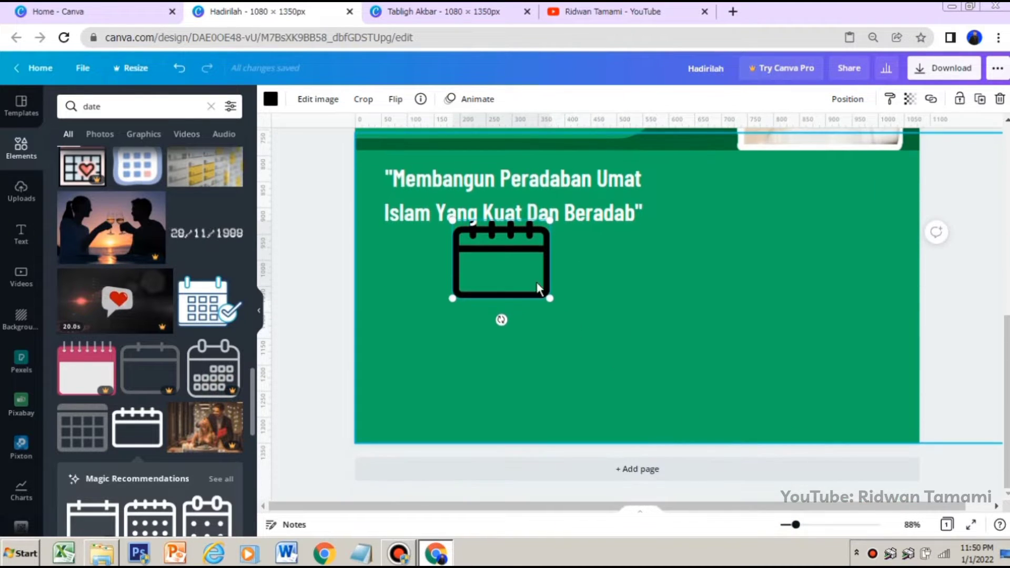
pyautogui.moveTo(495, 290); pyautogui.dragTo(408, 274)
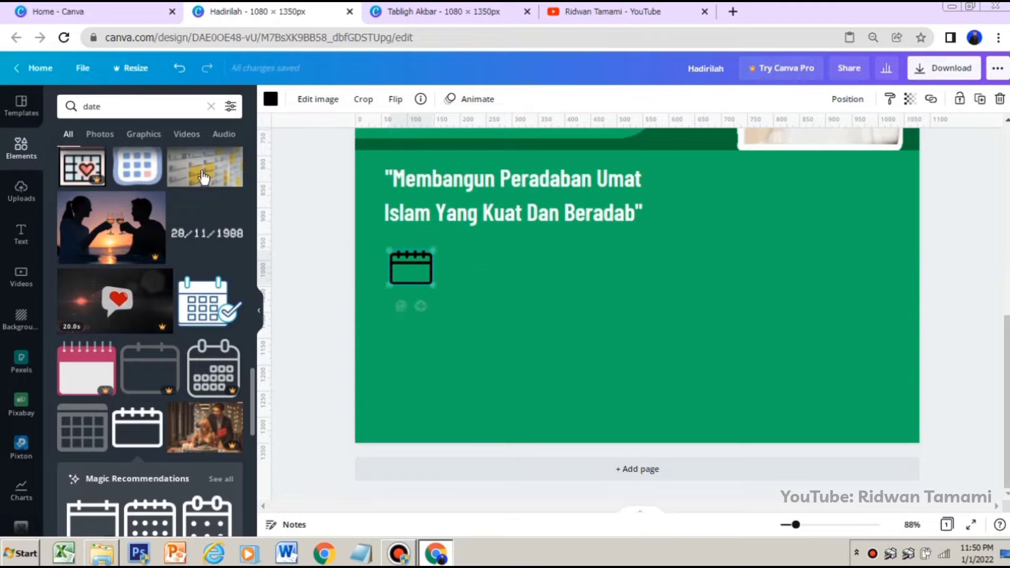
# Search the elements for "time", show only graphics, and add the free plain outlined round clock icon
pyautogui.click(212, 107)
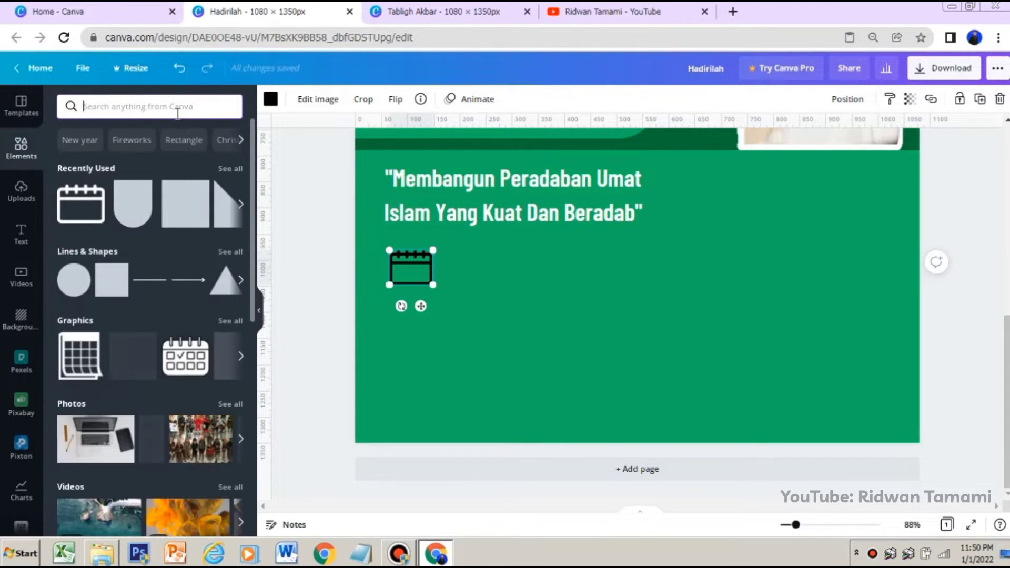
pyautogui.write('time')
pyautogui.press('Return')
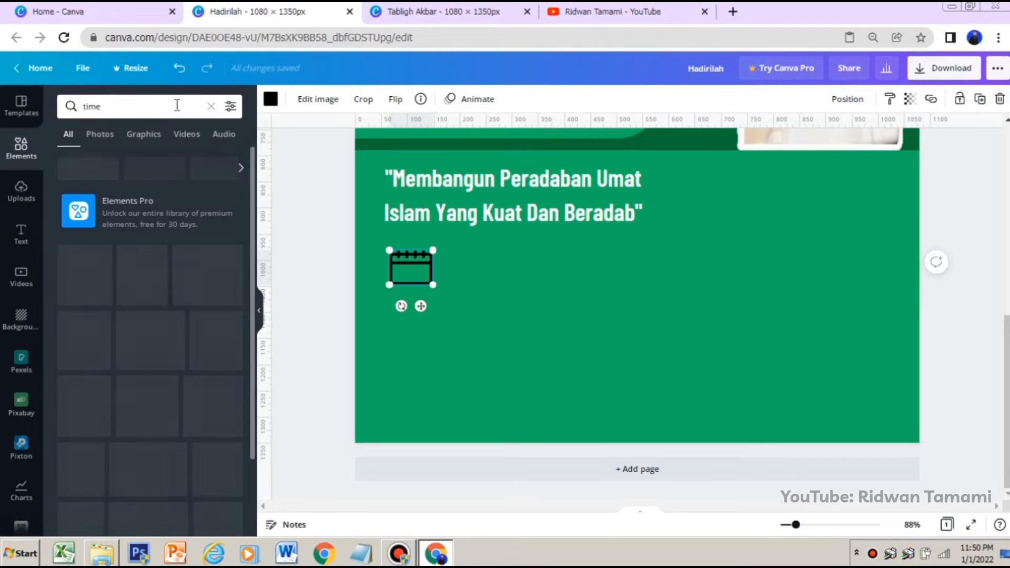
pyautogui.click(154, 141)
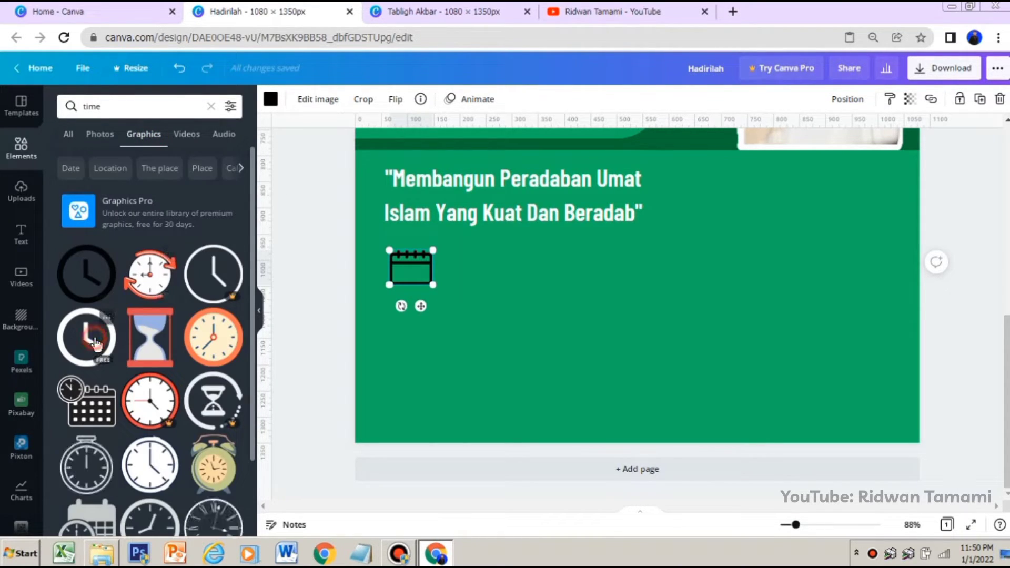
pyautogui.click(95, 341)
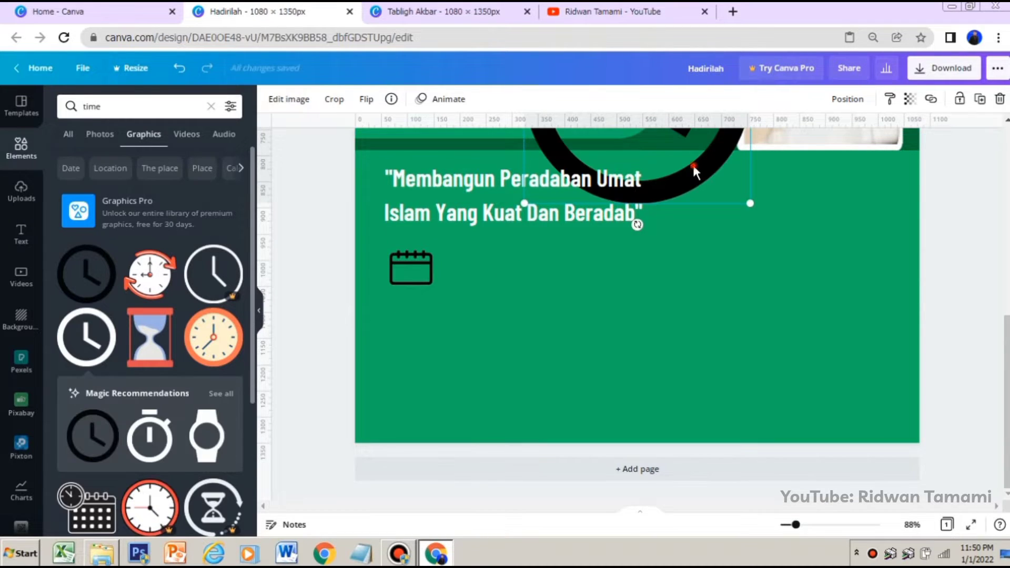
# Shrink the clock icon to about 70 px wide and place it directly below the calendar icon
pyautogui.moveTo(692, 165); pyautogui.dragTo(682, 360)
pyautogui.moveTo(733, 392); pyautogui.dragTo(558, 369)
pyautogui.moveTo(614, 387); pyautogui.dragTo(419, 315)
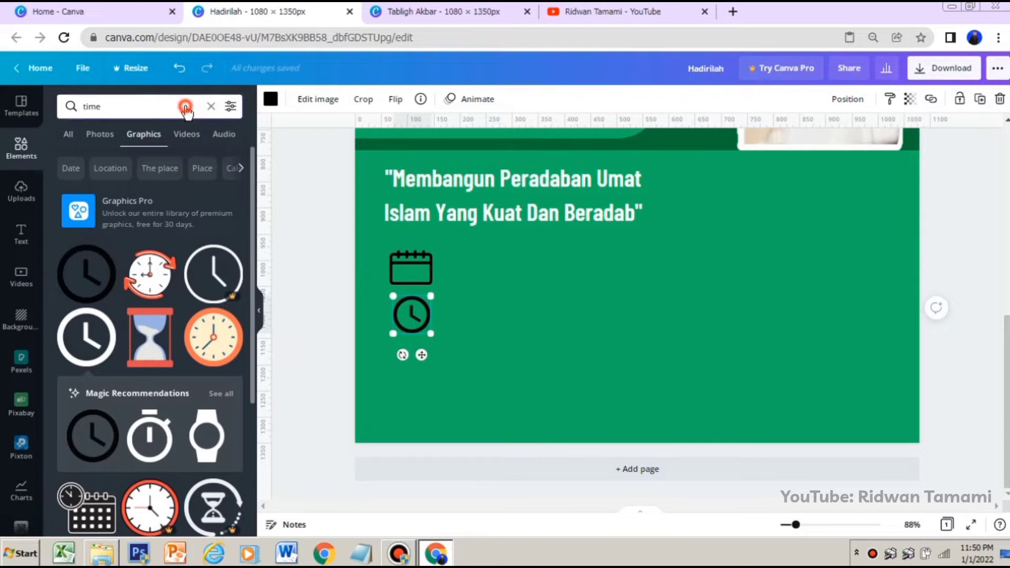
# Search the elements for "location" and look through the results for a pin icon matching the calendar and clock
pyautogui.click(210, 108)
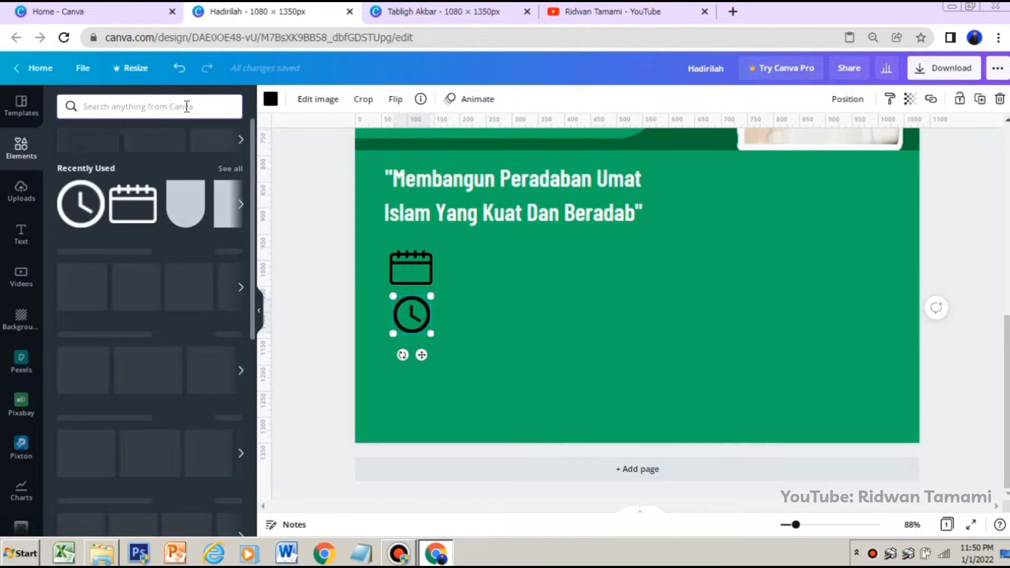
pyautogui.click(99, 107)
pyautogui.write('l')
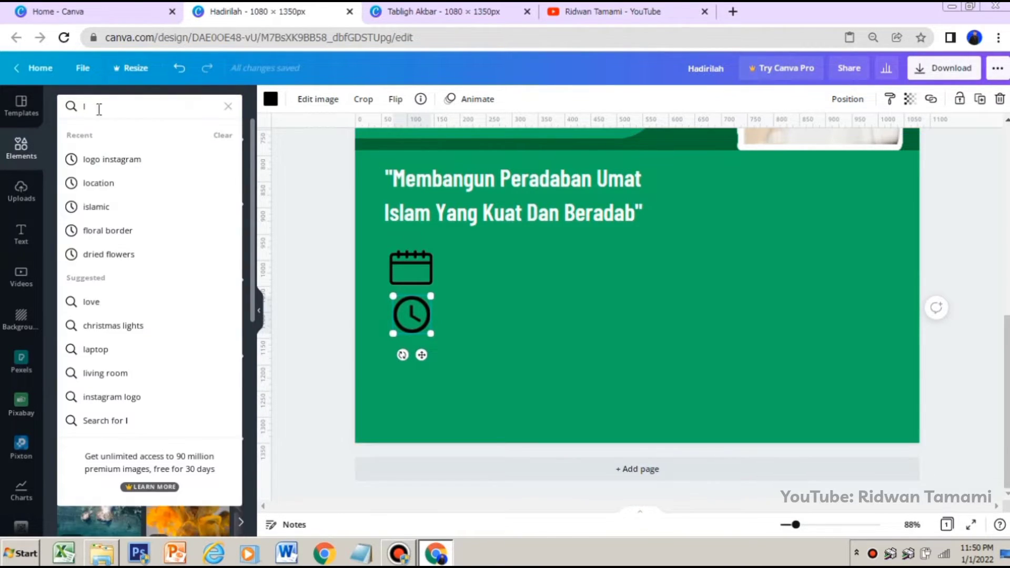
pyautogui.click(108, 183)
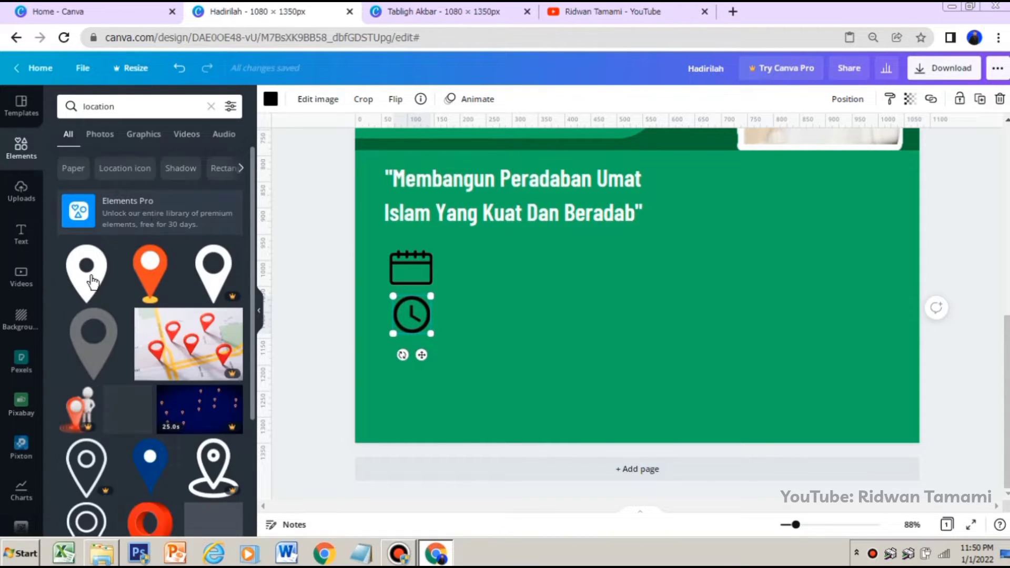
pyautogui.scroll(-3, 110, 251)
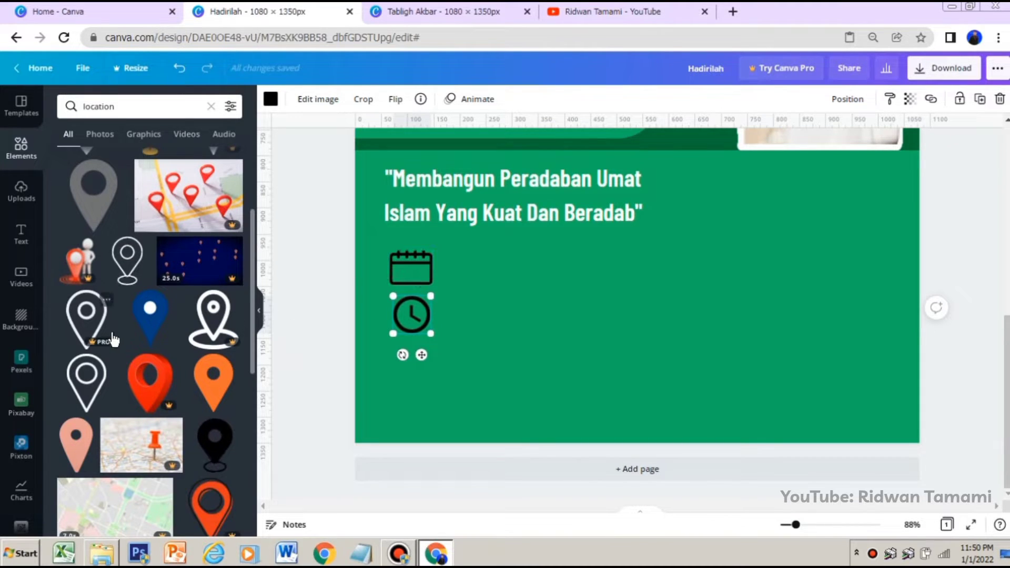
pyautogui.scroll(3, 135, 312)
pyautogui.scroll(-3, 135, 312)
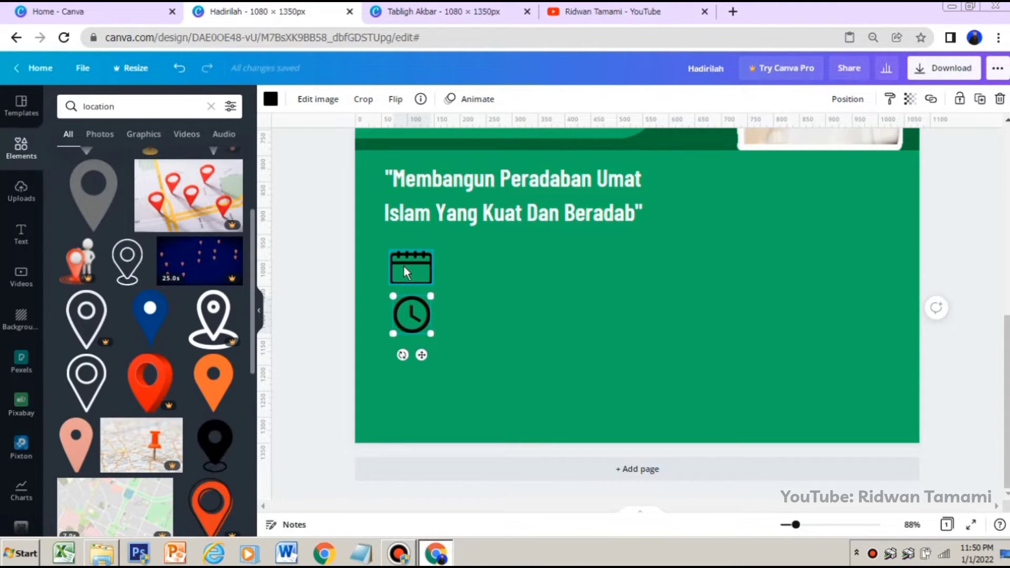
pyautogui.scroll(3, 158, 295)
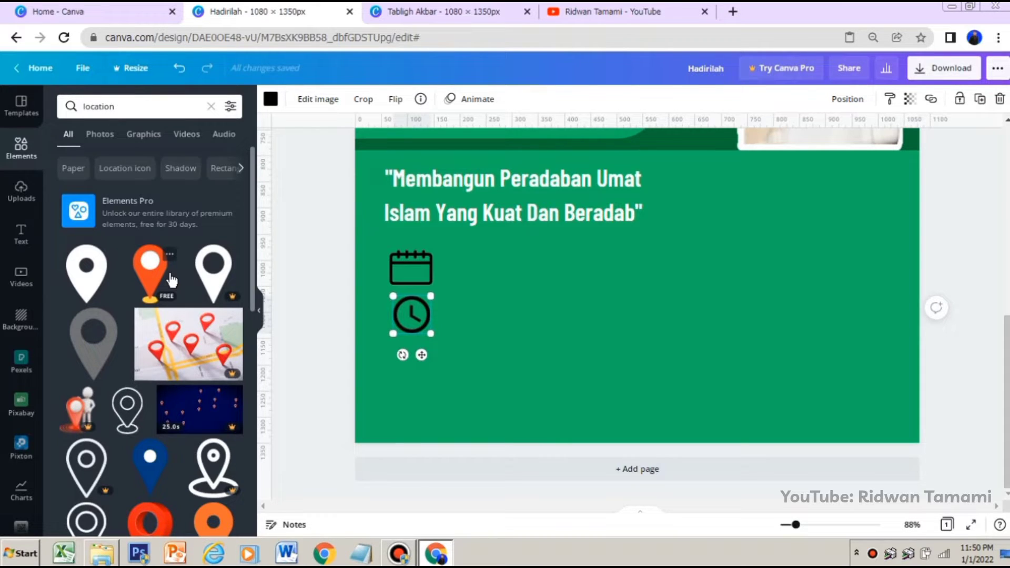
pyautogui.click(419, 273)
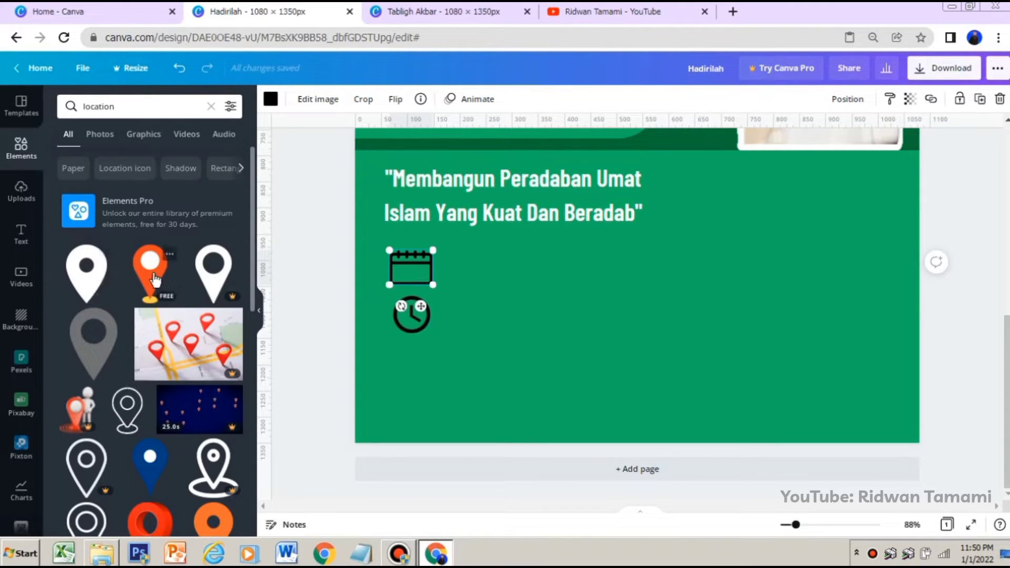
pyautogui.moveTo(316, 273); pyautogui.dragTo(583, 240)
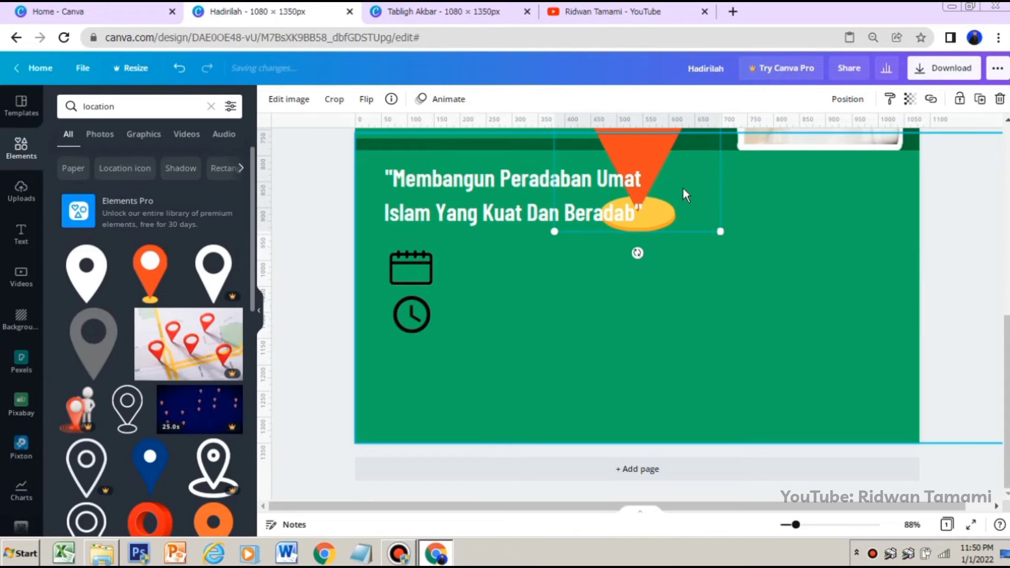
pyautogui.moveTo(683, 188); pyautogui.dragTo(562, 363)
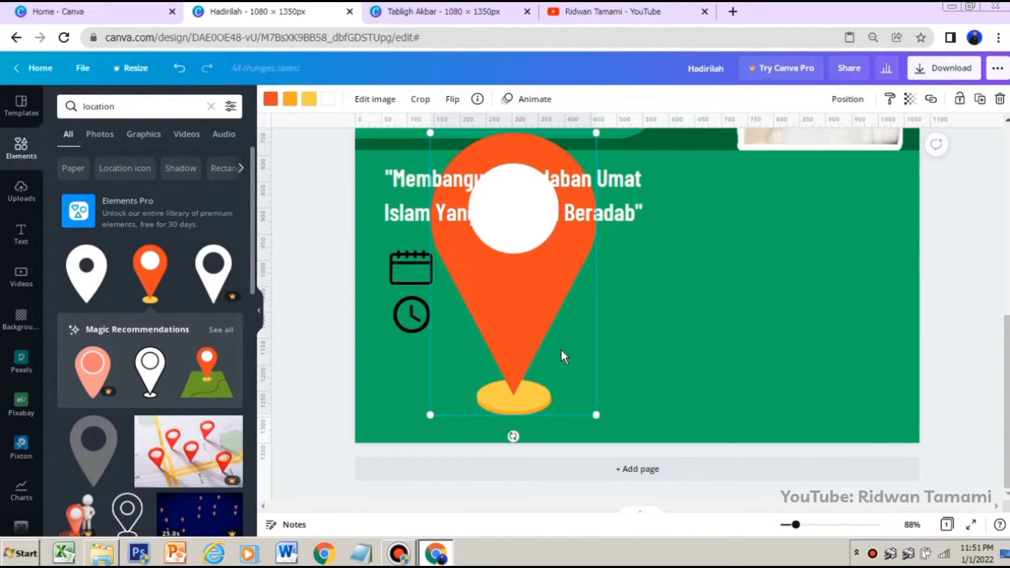
pyautogui.press('Delete')
# Add the free white outlined location pin, shrink it to about 75 px tall, and place it below the clock icon
pyautogui.scroll(-3, 125, 311)
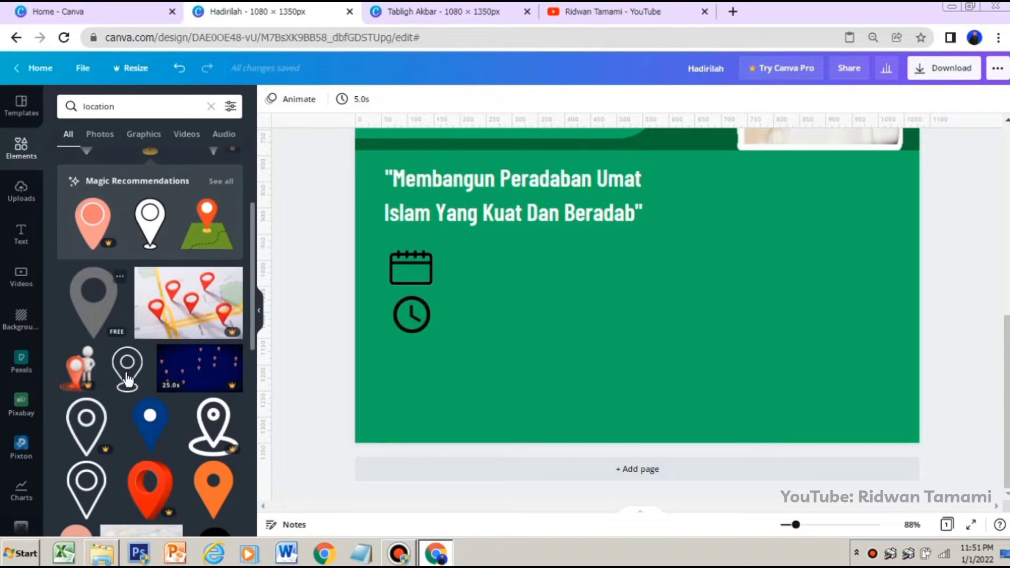
pyautogui.scroll(-3, 126, 368)
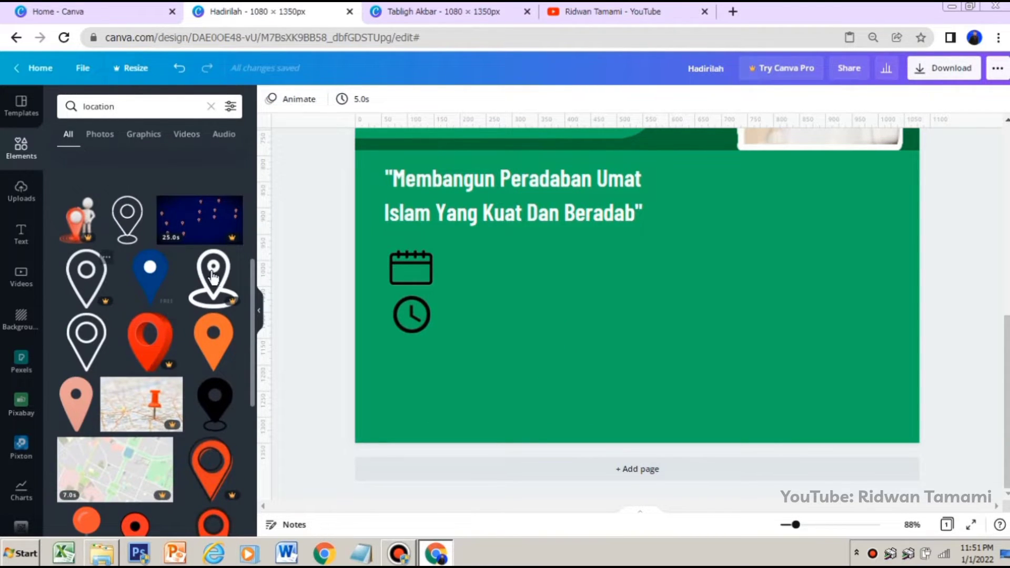
pyautogui.click(94, 342)
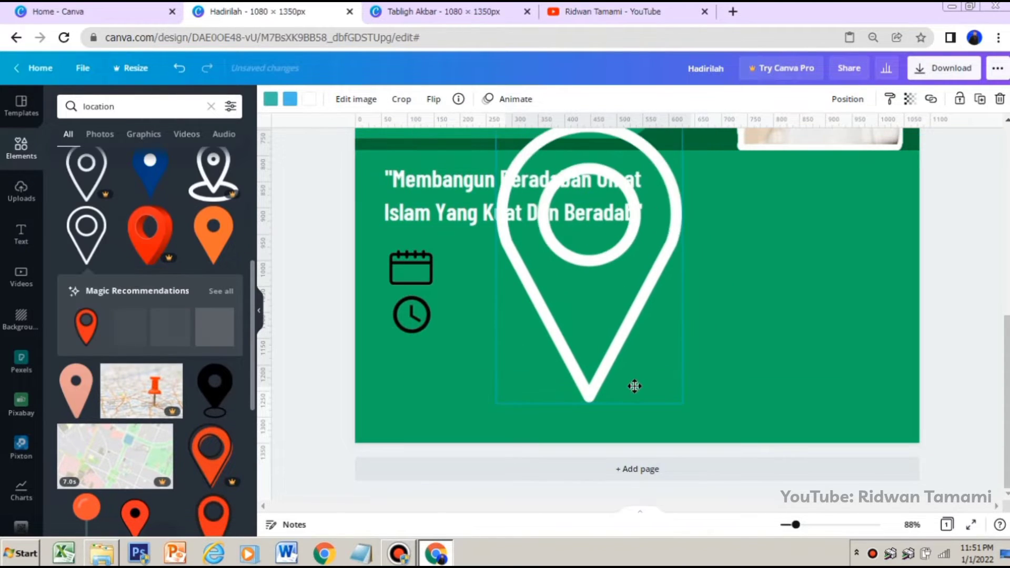
pyautogui.moveTo(658, 414)
pyautogui.mouseDown()
pyautogui.moveTo(629, 358)
pyautogui.moveTo(679, 413)
pyautogui.mouseUp()
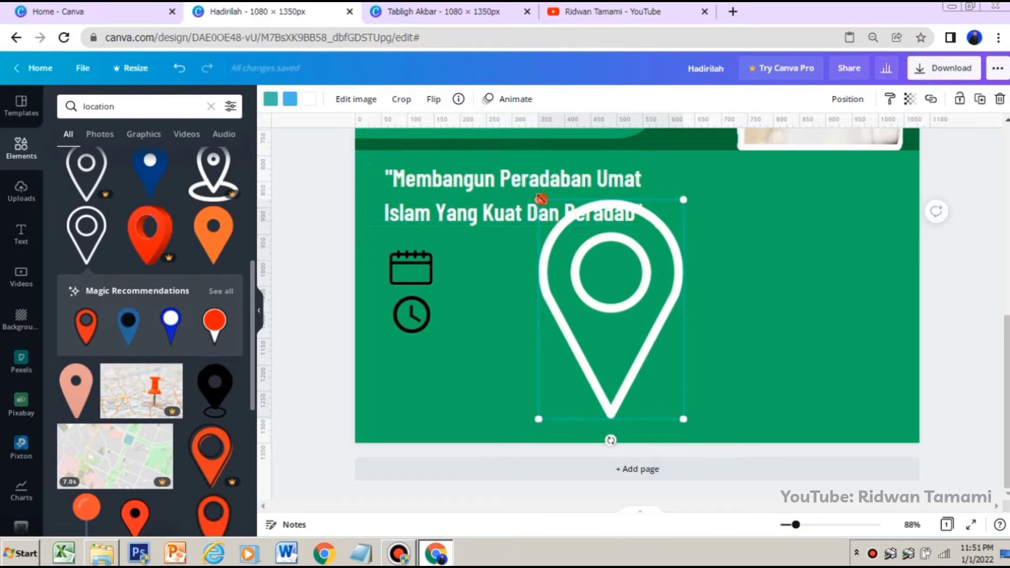
pyautogui.moveTo(541, 199); pyautogui.dragTo(409, 366)
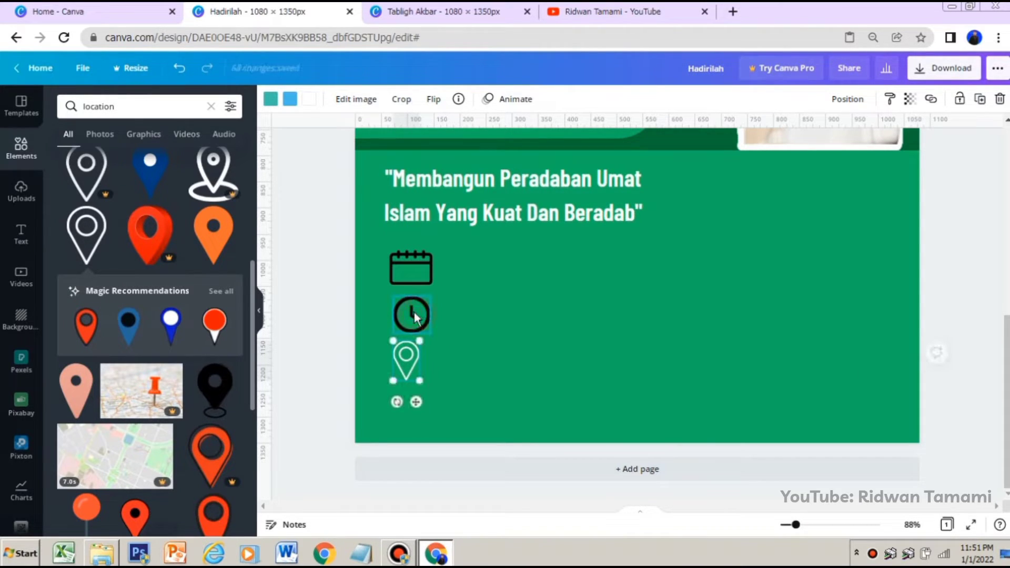
# Align the clock icon with the calendar's edge and shrink the calendar icon to the clock's width, about 70 px
pyautogui.moveTo(414, 317); pyautogui.dragTo(411, 314)
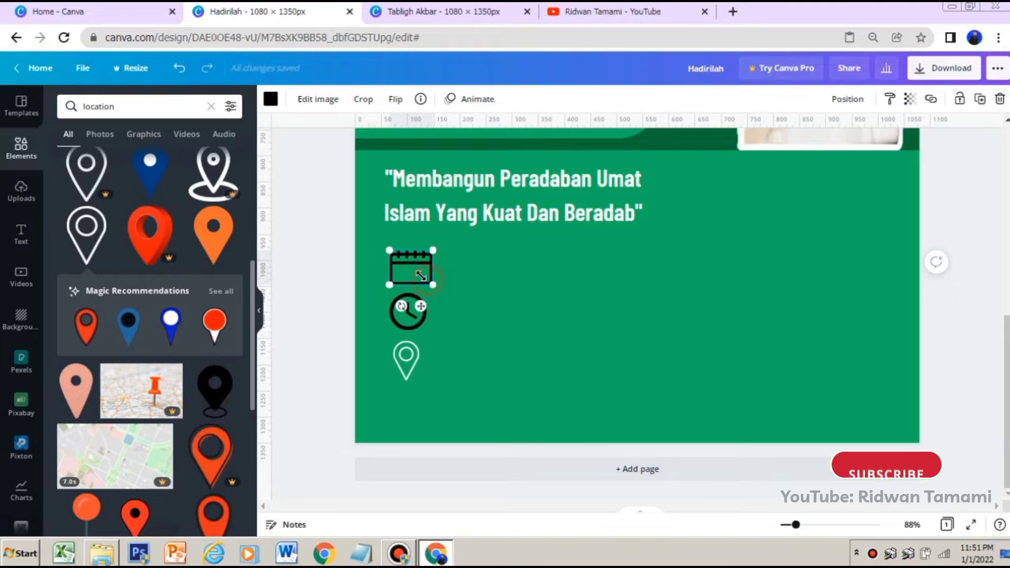
pyautogui.moveTo(432, 284); pyautogui.dragTo(427, 280)
pyautogui.click(452, 290)
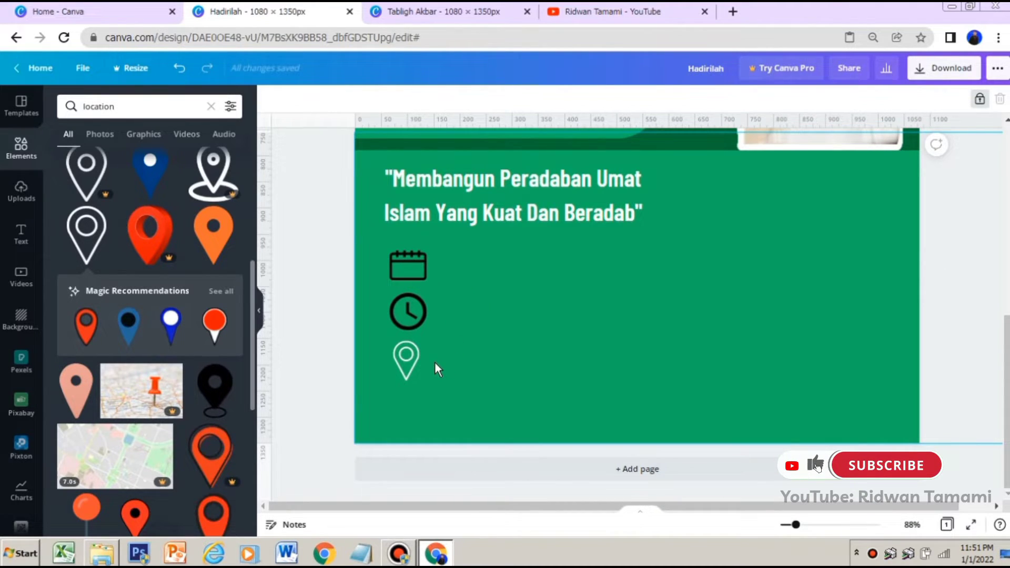
# Recolor the calendar icon and the clock icon white using the default colors
pyautogui.click(402, 268)
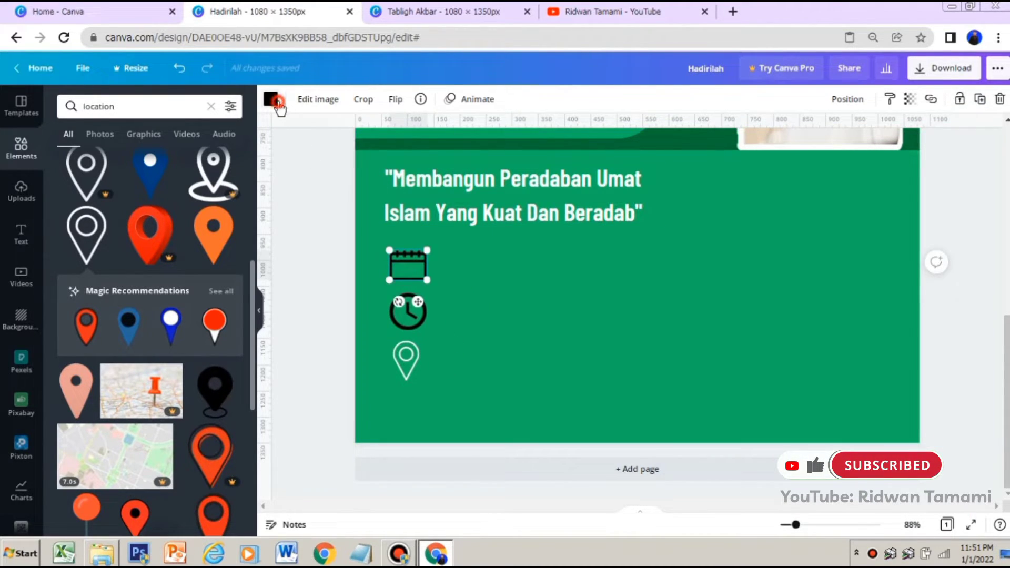
pyautogui.click(270, 99)
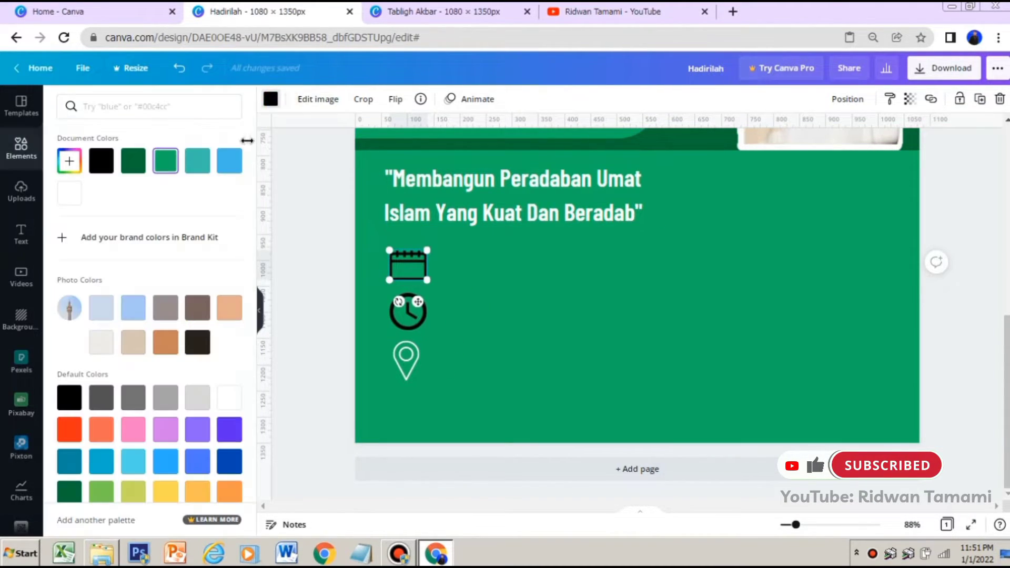
pyautogui.click(230, 397)
pyautogui.click(405, 311)
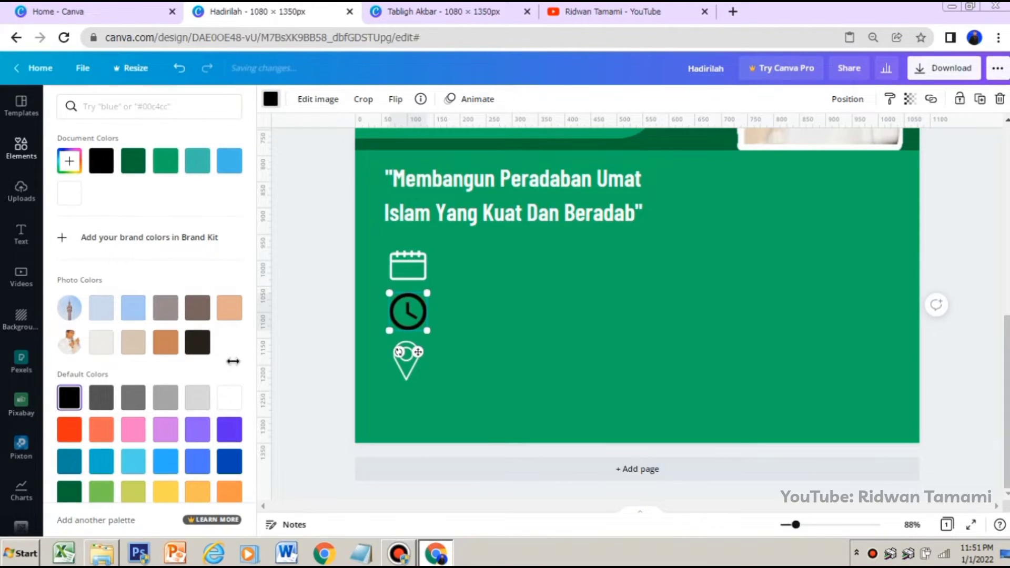
pyautogui.click(229, 398)
pyautogui.click(508, 322)
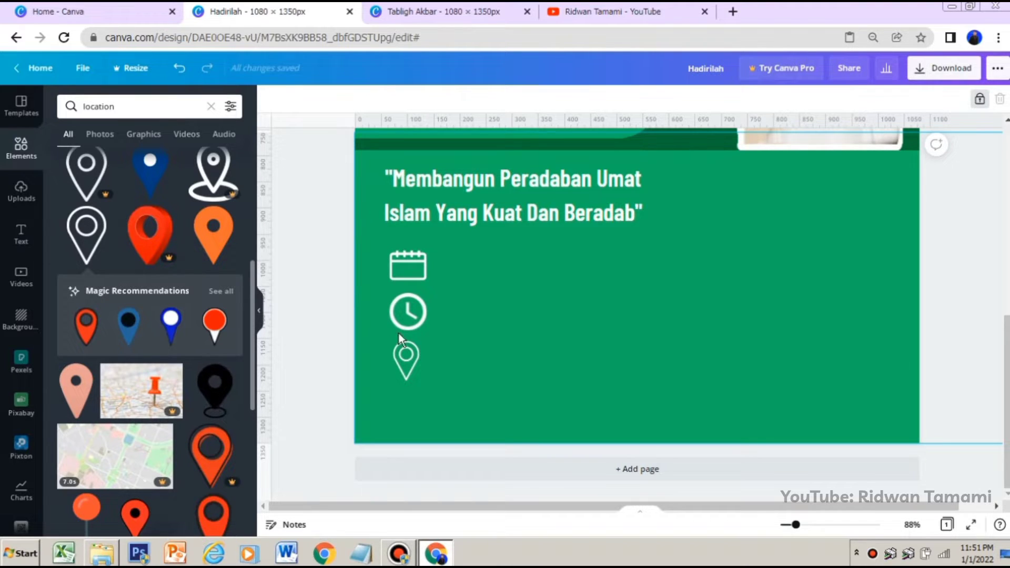
# Add a subheading text box beside the icons and replace its placeholder with the event day "Jumat"
pyautogui.click(26, 230)
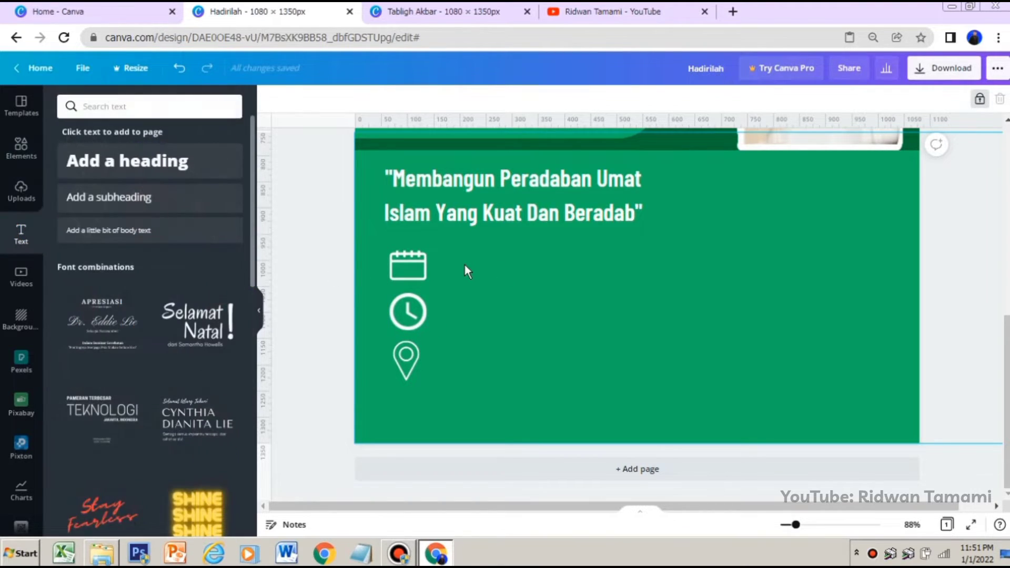
pyautogui.click(165, 198)
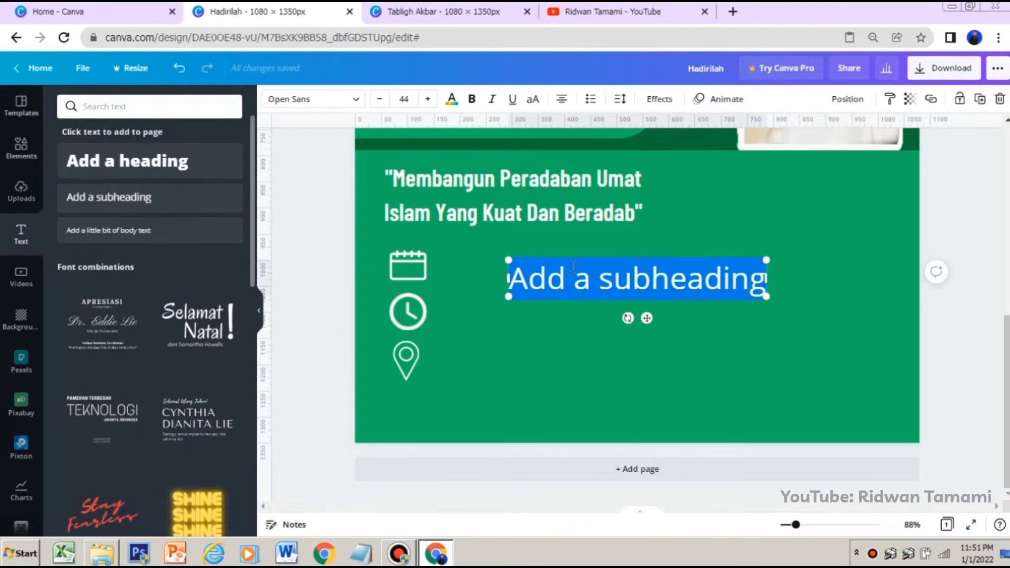
pyautogui.press('capslock')
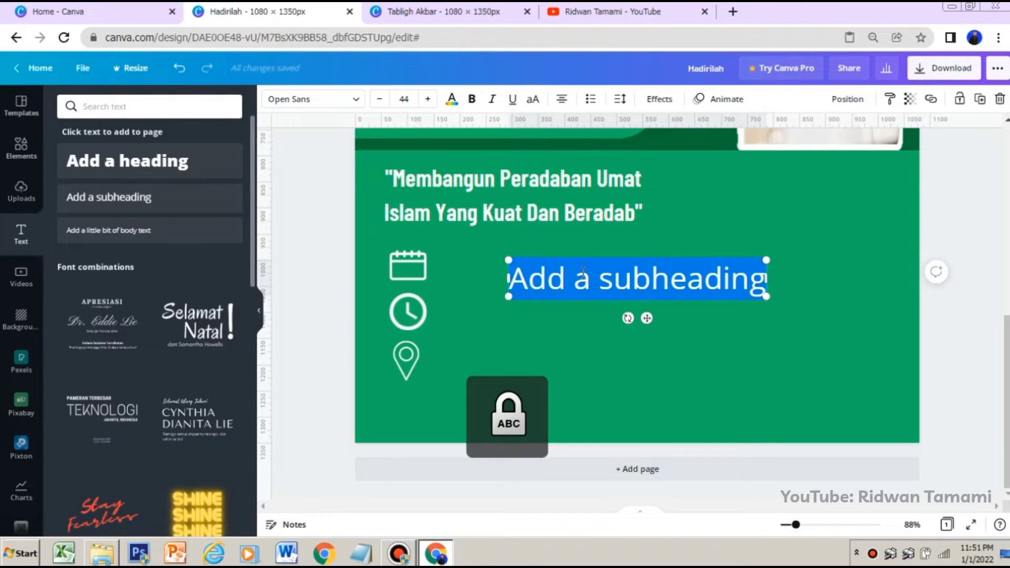
pyautogui.press('BackSpace')
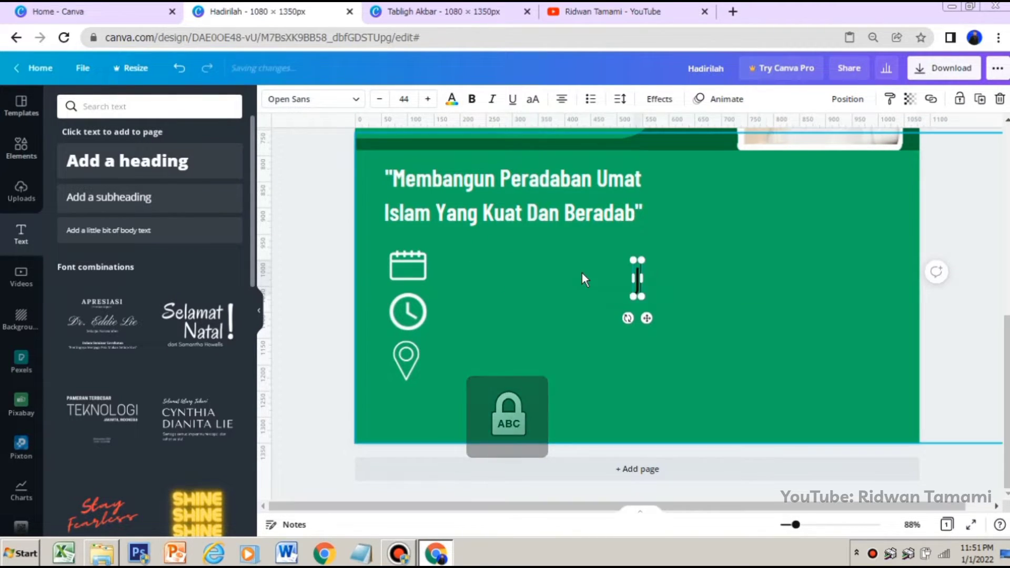
pyautogui.press('capslock')
pyautogui.write('Jumat')
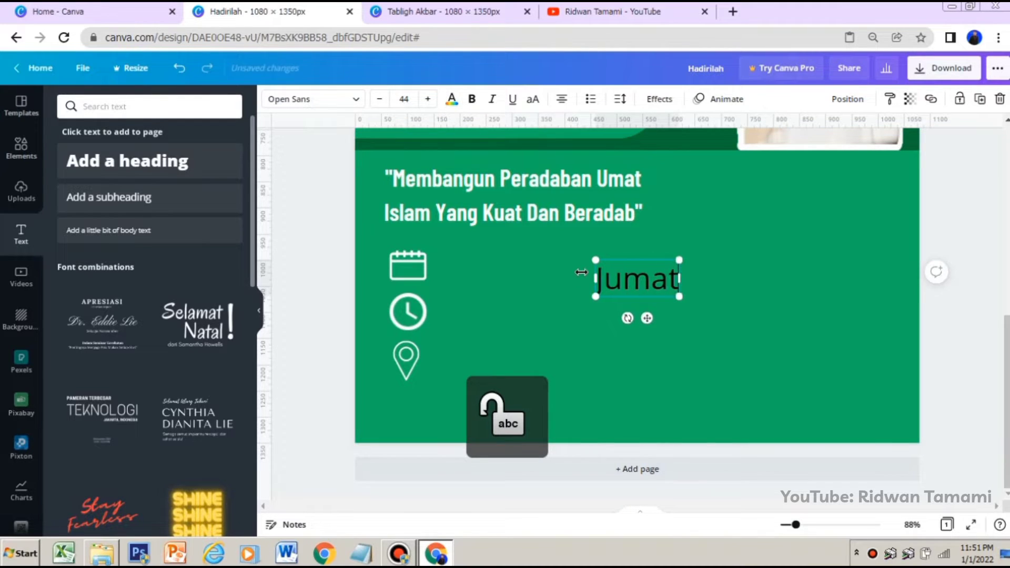
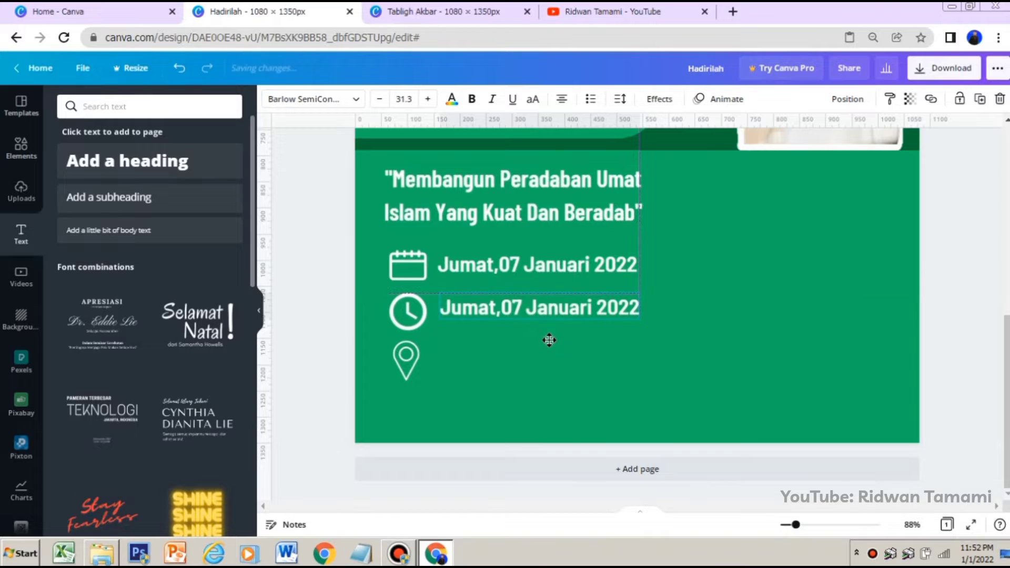
# Replace the copied date text next to the clock icon with "20.00 - 22.00 WIB" and move it close to the icon
pyautogui.doubleClick(534, 314)
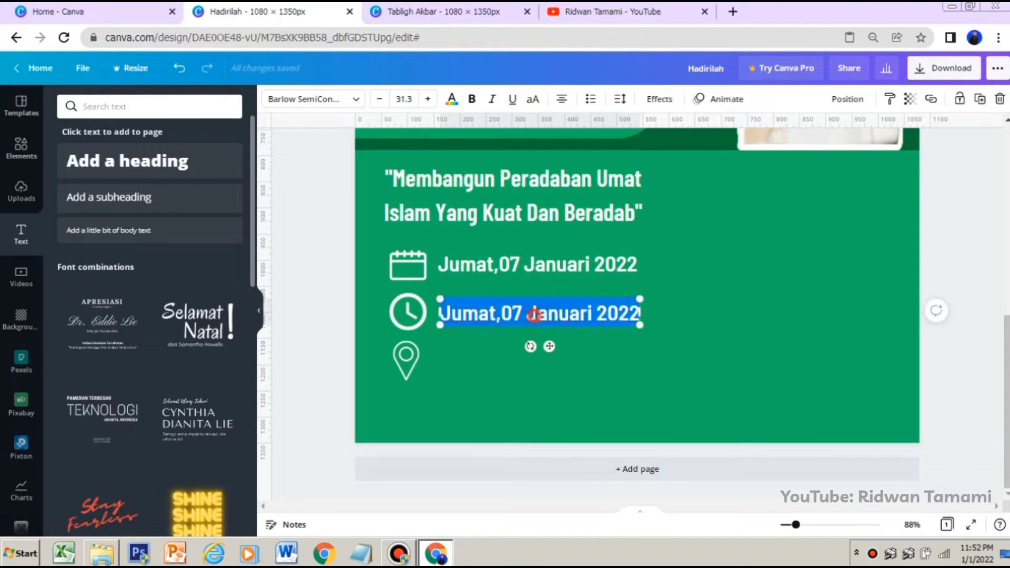
pyautogui.write('22')
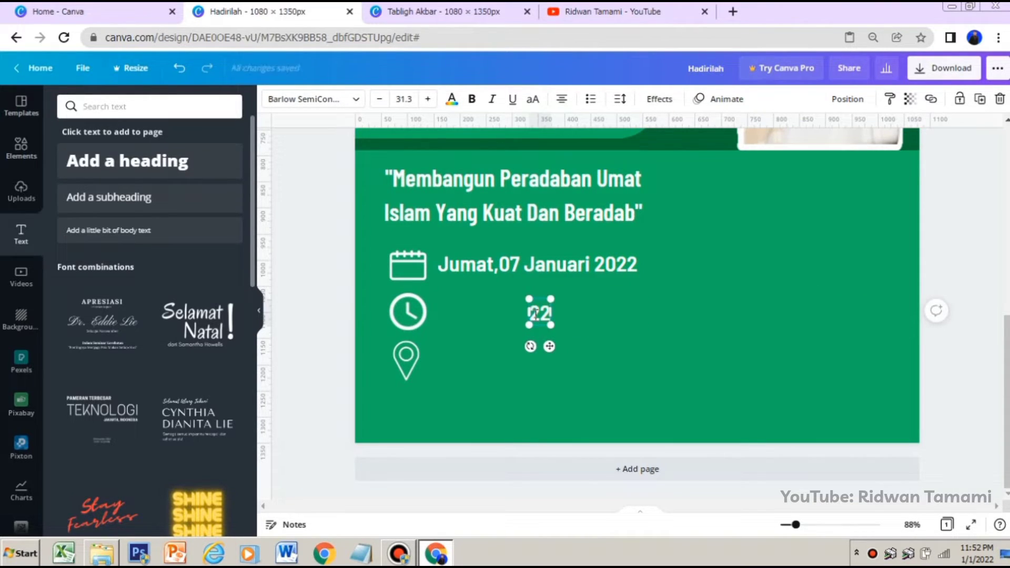
pyautogui.write('.')
pyautogui.press('BackSpace')
pyautogui.press('BackSpace')
pyautogui.write('0.00 -')
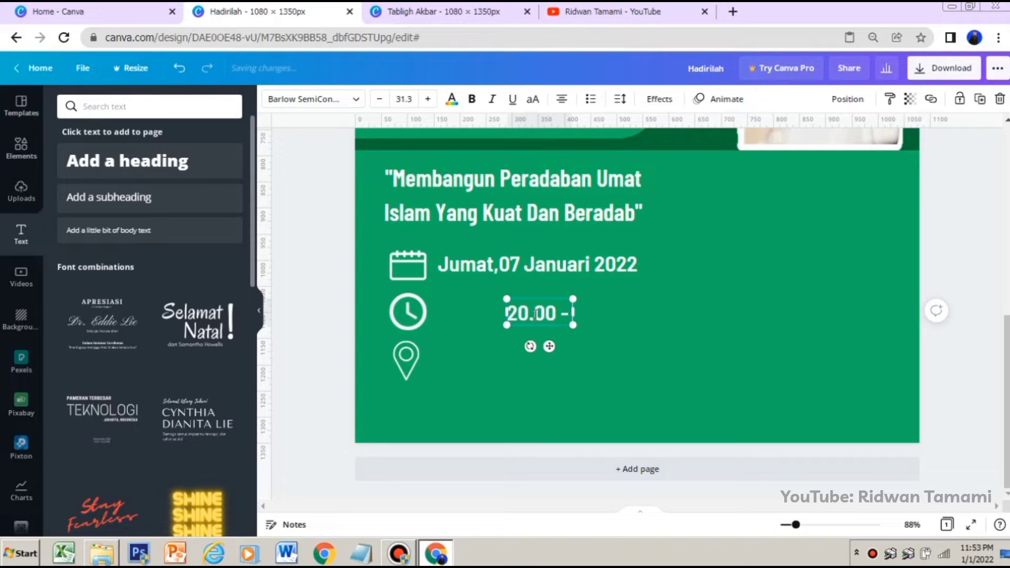
pyautogui.write(' 22.00')
pyautogui.press('capslock')
pyautogui.write('WIN=B')
pyautogui.press('BackSpace')
pyautogui.press('BackSpace')
pyautogui.press('BackSpace')
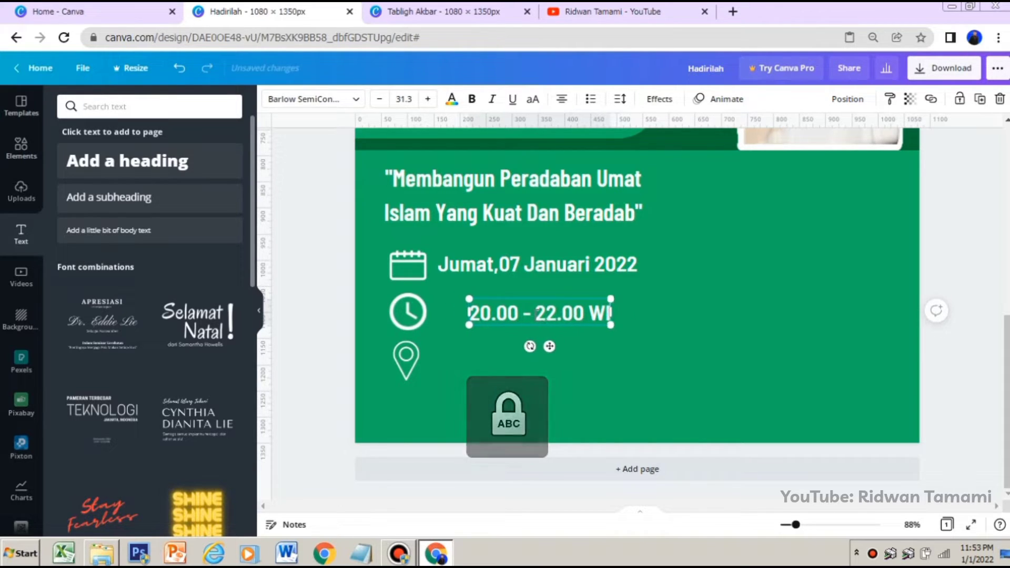
pyautogui.write('B')
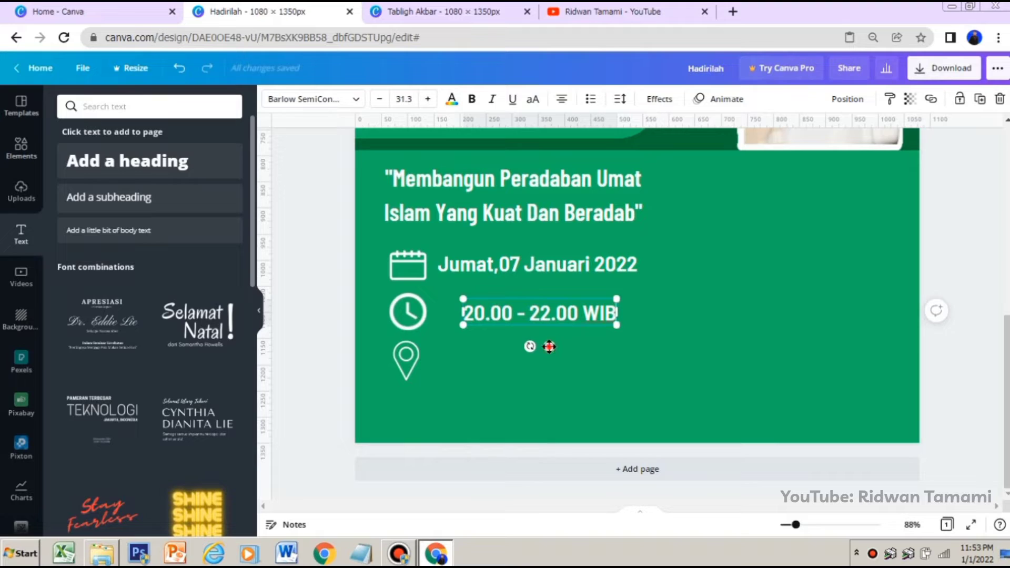
pyautogui.moveTo(537, 347)
pyautogui.mouseDown()
pyautogui.moveTo(520, 347)
pyautogui.moveTo(530, 346)
pyautogui.mouseUp()
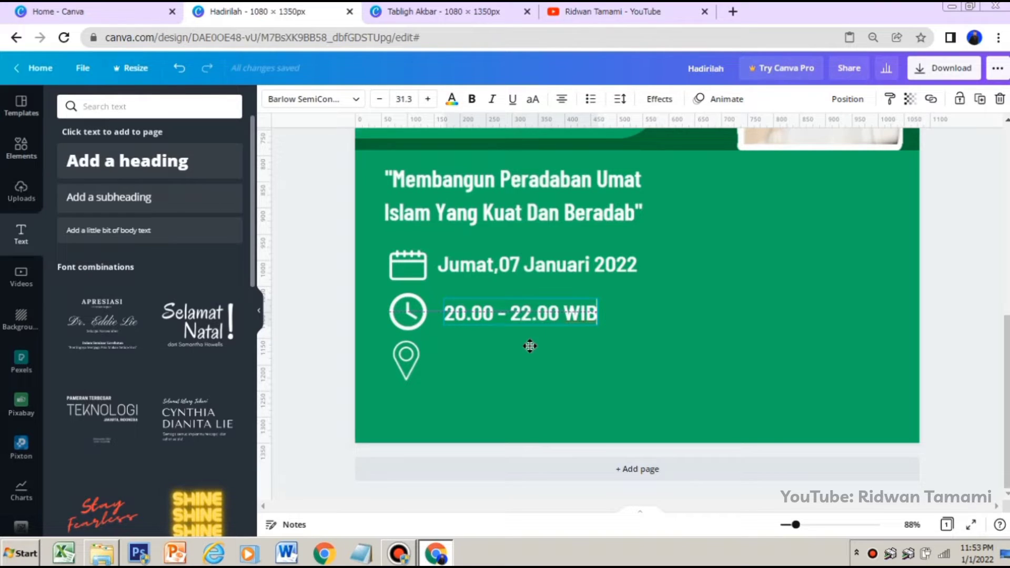
pyautogui.moveTo(530, 346); pyautogui.dragTo(530, 346)
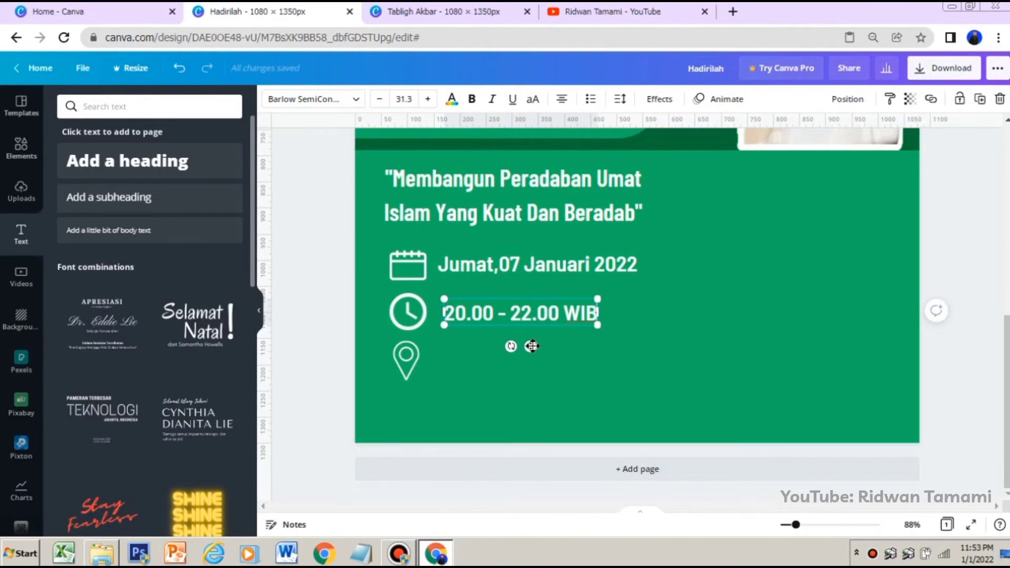
# Paste another copy of the date text and place it beside the location pin
pyautogui.click(576, 350)
pyautogui.click(589, 328)
pyautogui.rightClick(591, 323)
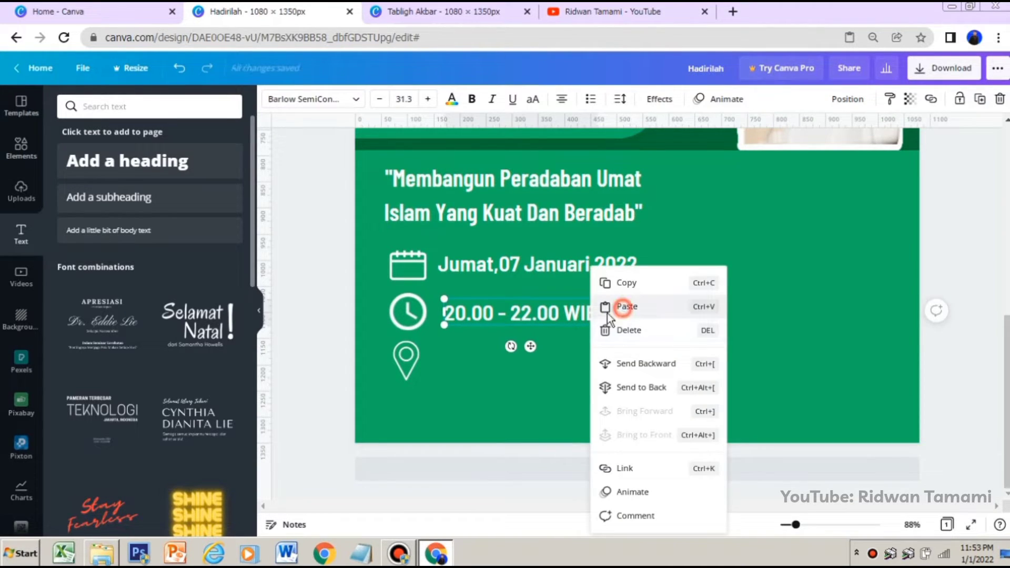
pyautogui.click(608, 307)
pyautogui.moveTo(601, 283); pyautogui.dragTo(590, 369)
# Replace the date text beside the location pin with the venue "Halaman Masjid Baiturahman Bogor"
pyautogui.doubleClick(546, 369)
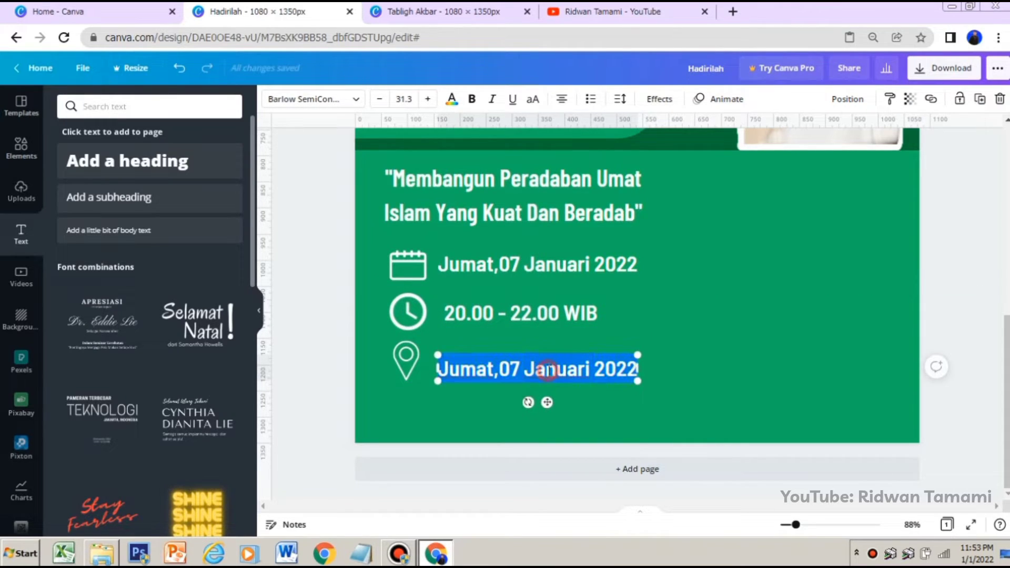
pyautogui.press('capslock')
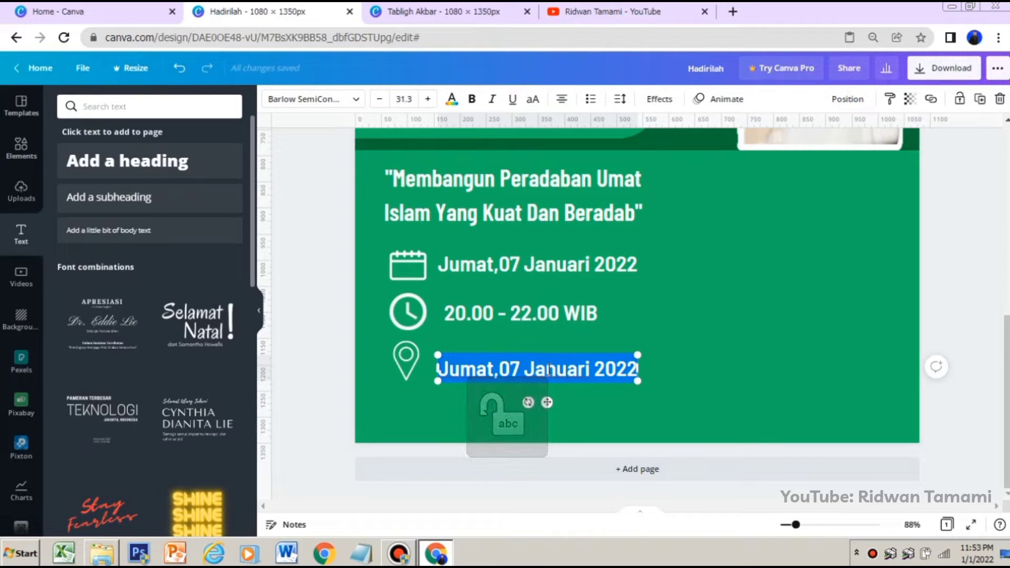
pyautogui.write('h')
pyautogui.press('capslock')
pyautogui.write('A')
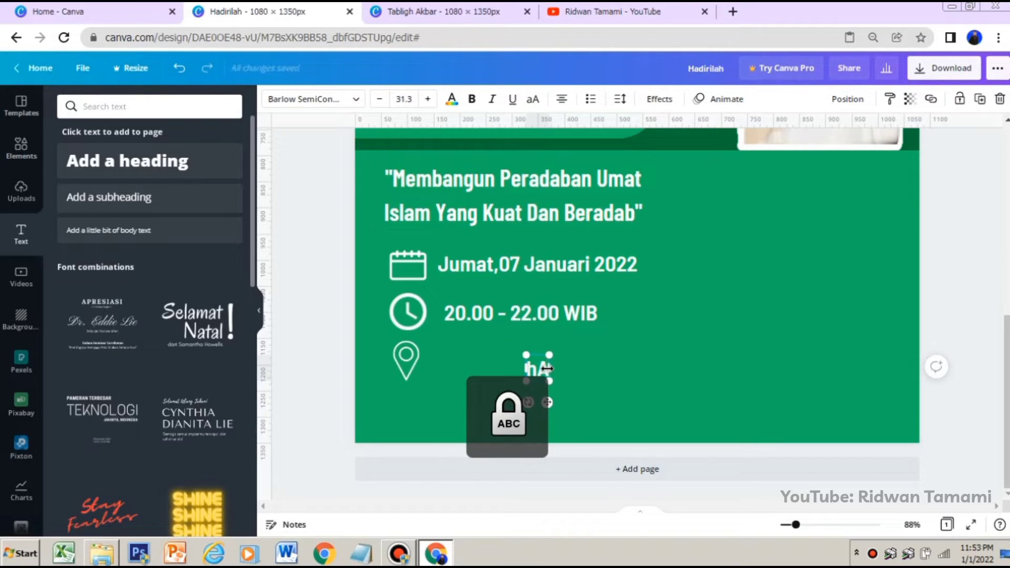
pyautogui.press('BackSpace')
pyautogui.press('BackSpace')
pyautogui.press('capslock')
pyautogui.write('h')
pyautogui.press('capslock')
pyautogui.write('AL')
pyautogui.press('BackSpace')
pyautogui.press('BackSpace')
pyautogui.press('BackSpace')
pyautogui.press('capslock')
pyautogui.write('Halaman')
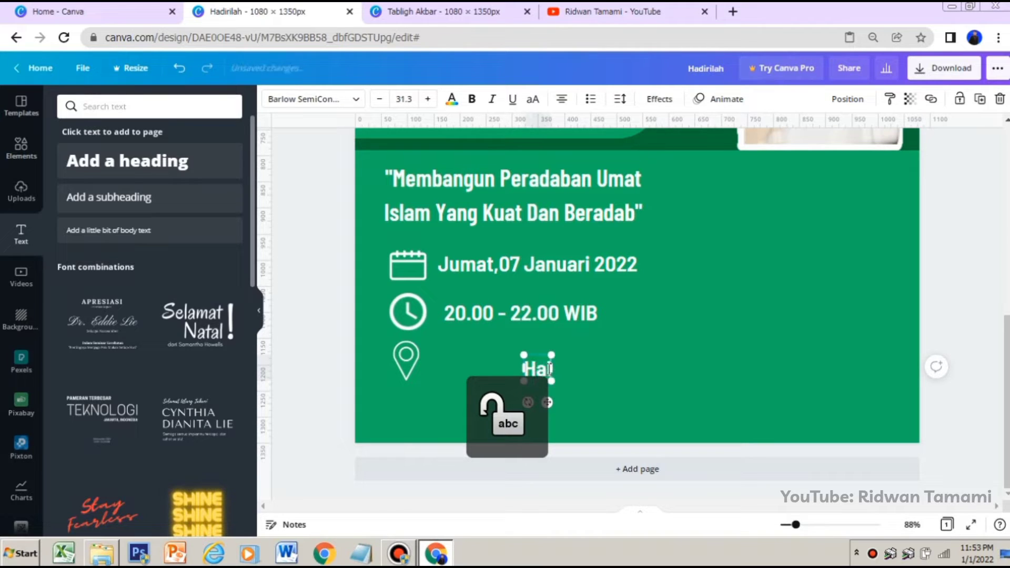
pyautogui.press('capslock')
pyautogui.press('capslock')
pyautogui.write('Masjid')
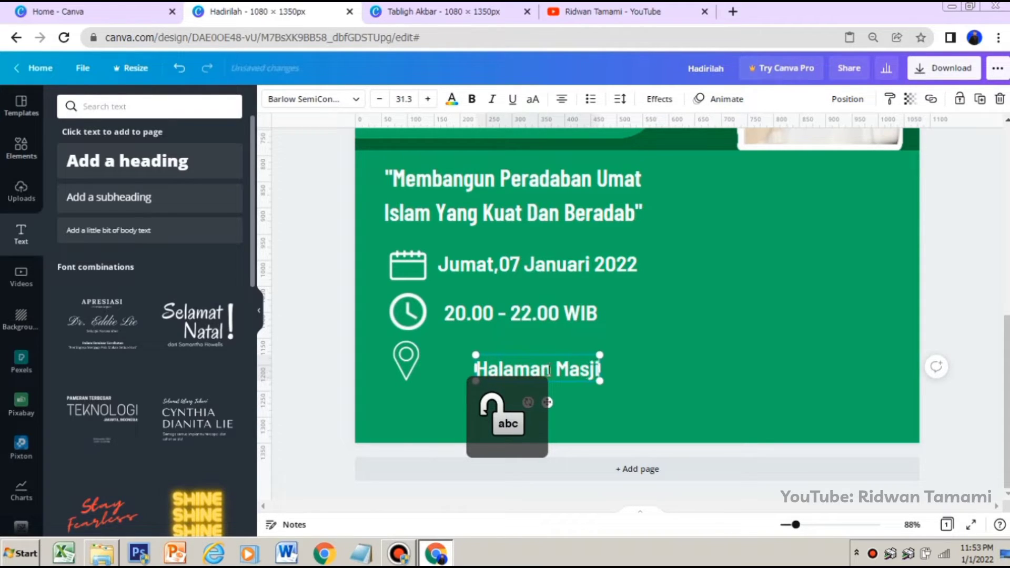
pyautogui.press('capslock')
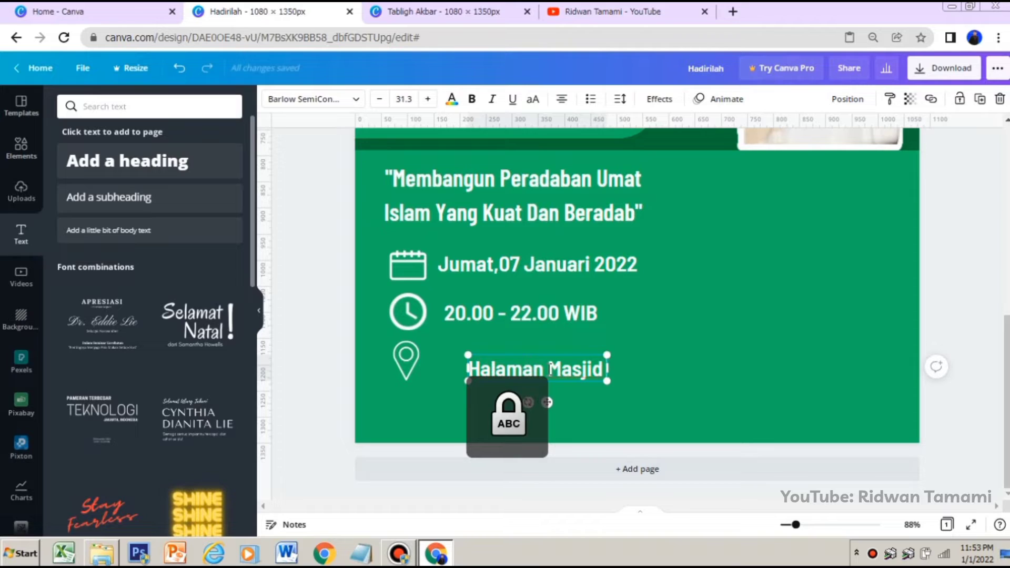
pyautogui.write('B')
pyautogui.press('capslock')
pyautogui.write('aitura')
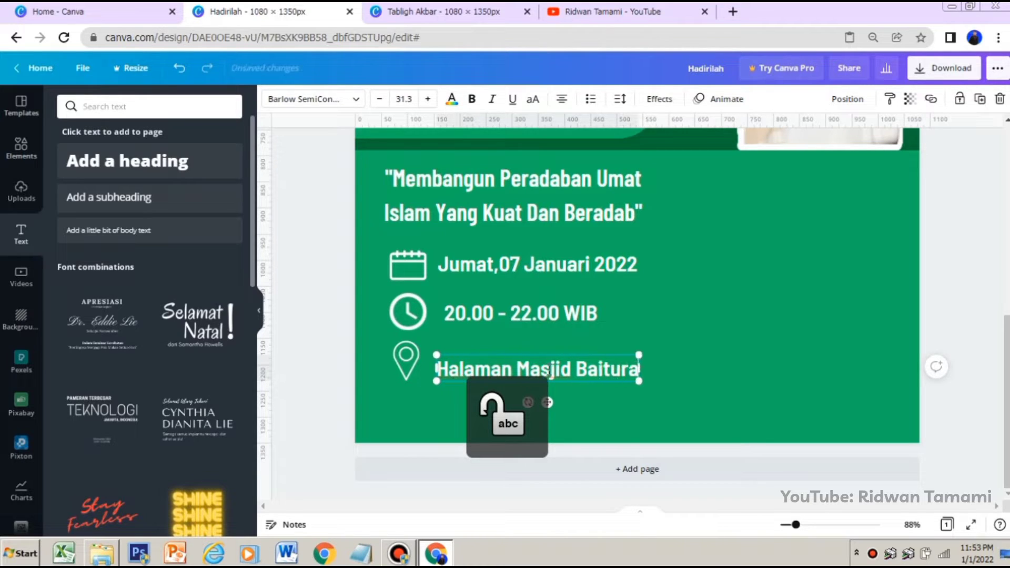
pyautogui.write('hm,an')
pyautogui.press('capslock')
pyautogui.write('B')
pyautogui.press('capslock')
pyautogui.write('ogor')
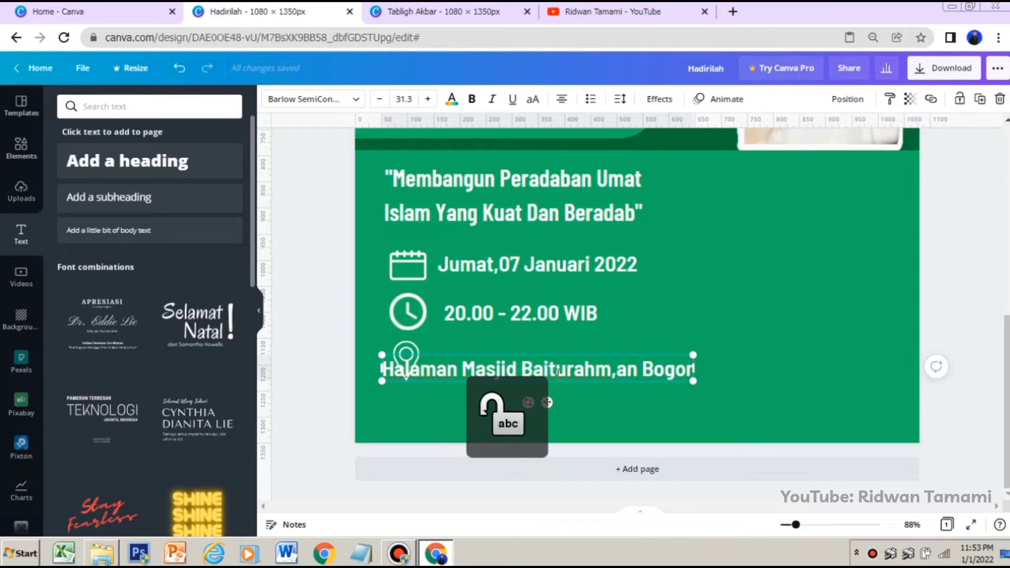
# Move the venue line clear of the location pin and remove the stray comma from "Baiturahman"
pyautogui.moveTo(607, 385); pyautogui.dragTo(669, 365)
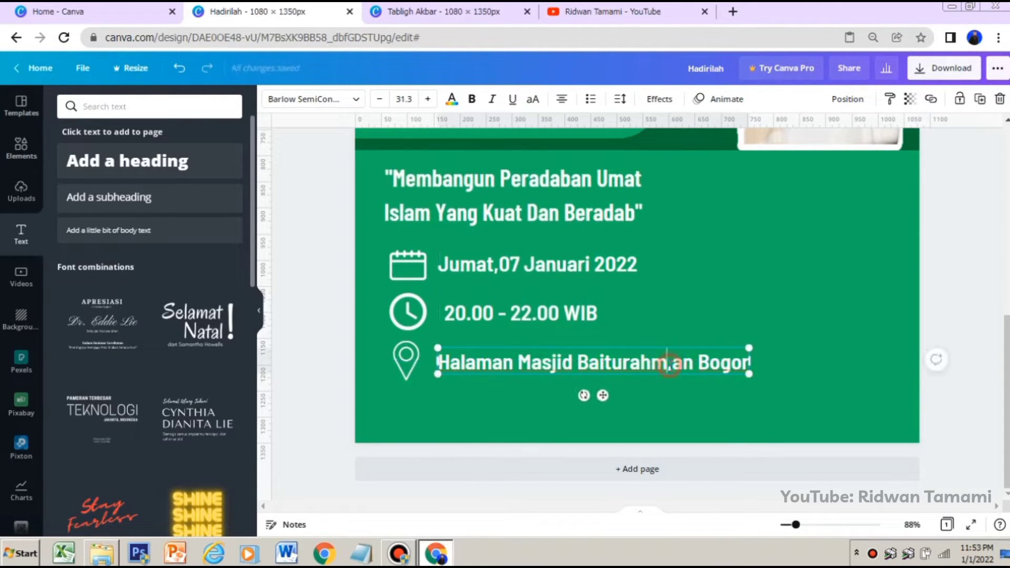
pyautogui.click(671, 364)
pyautogui.press('BackSpace')
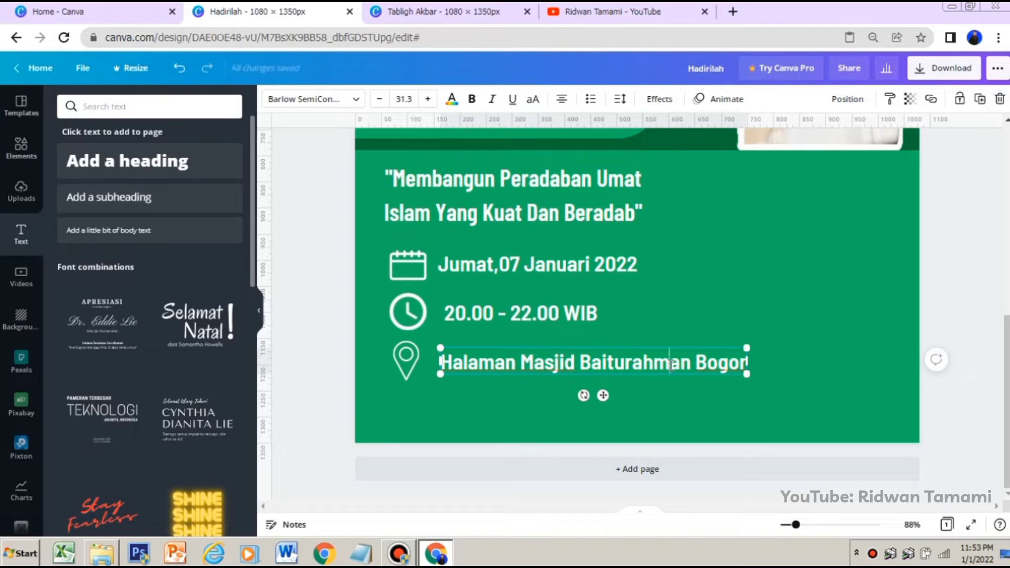
pyautogui.click(717, 327)
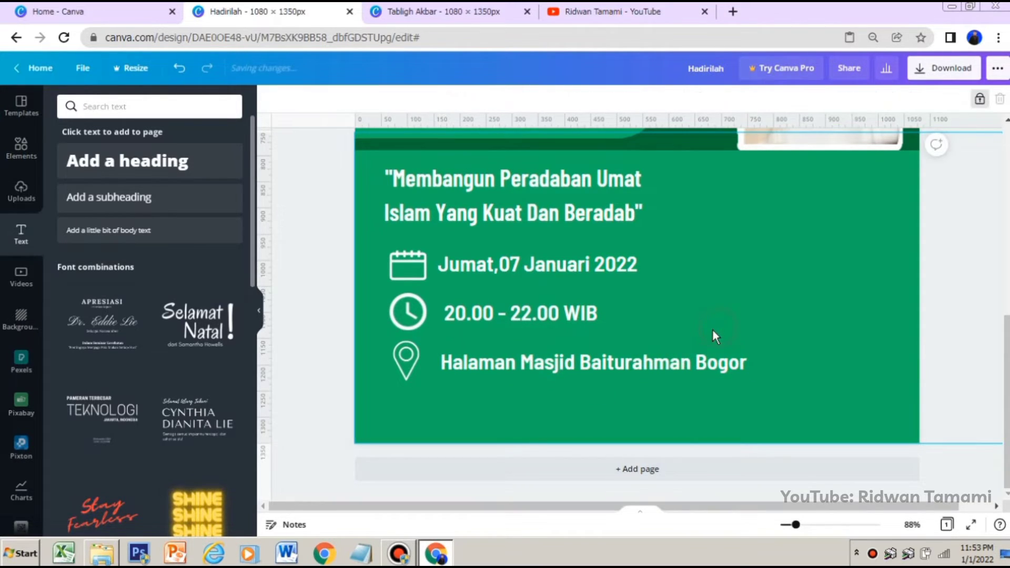
pyautogui.click(682, 359)
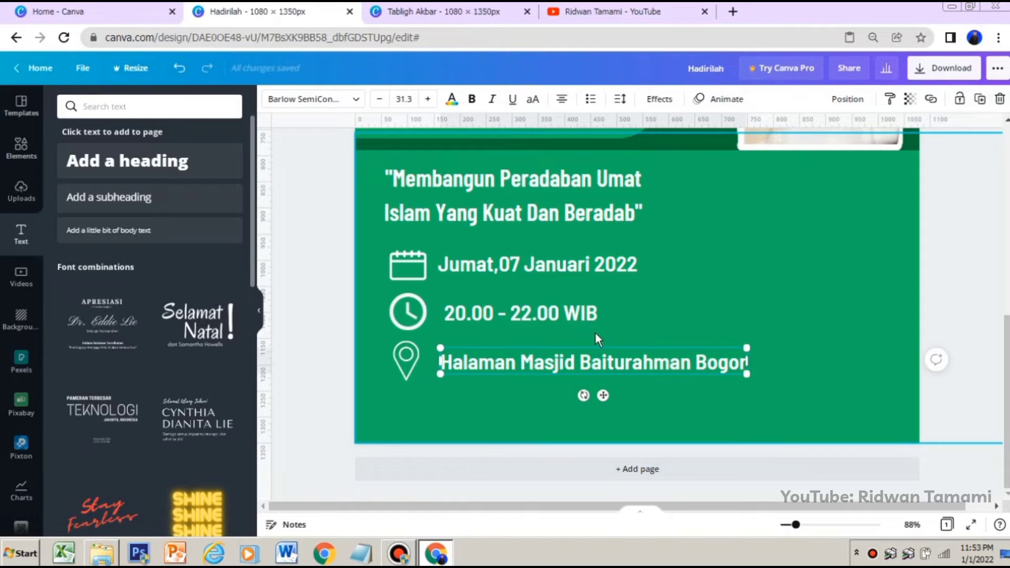
pyautogui.click(557, 314)
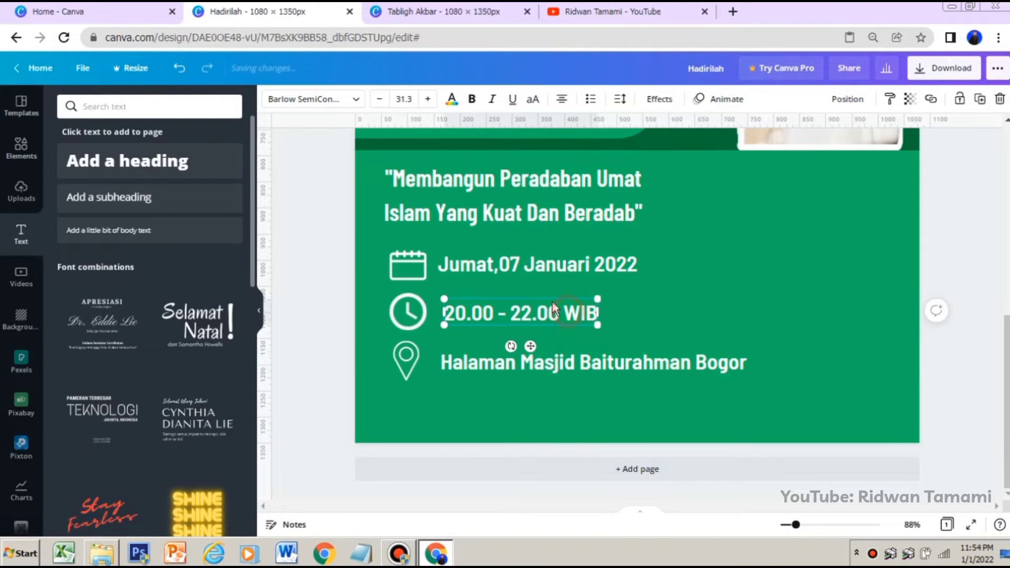
pyautogui.click(698, 253)
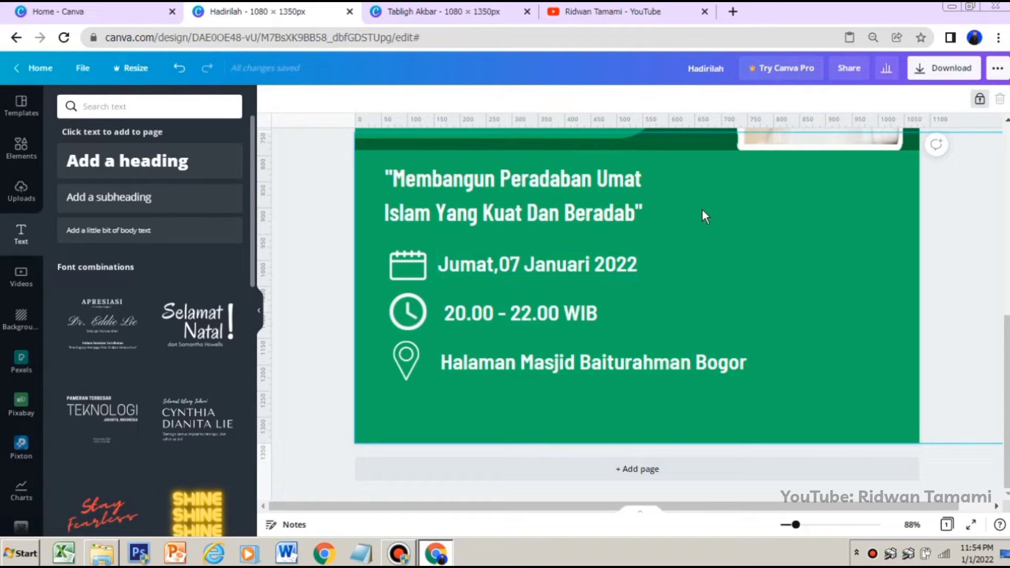
# Group the calendar, clock and pin icons with their date, time and venue texts
pyautogui.click(382, 248)
pyautogui.moveTo(571, 260); pyautogui.dragTo(730, 385)
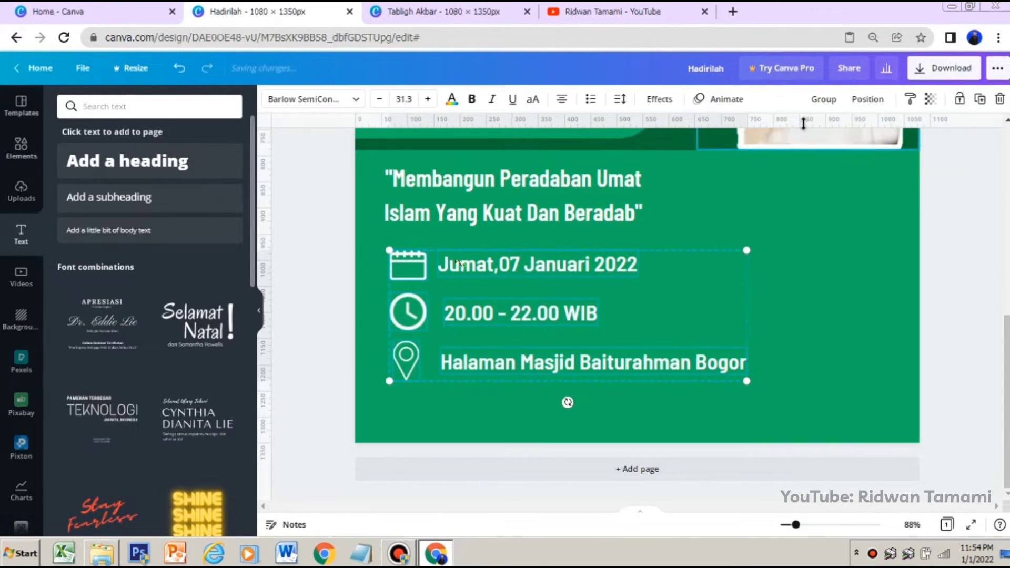
pyautogui.click(824, 98)
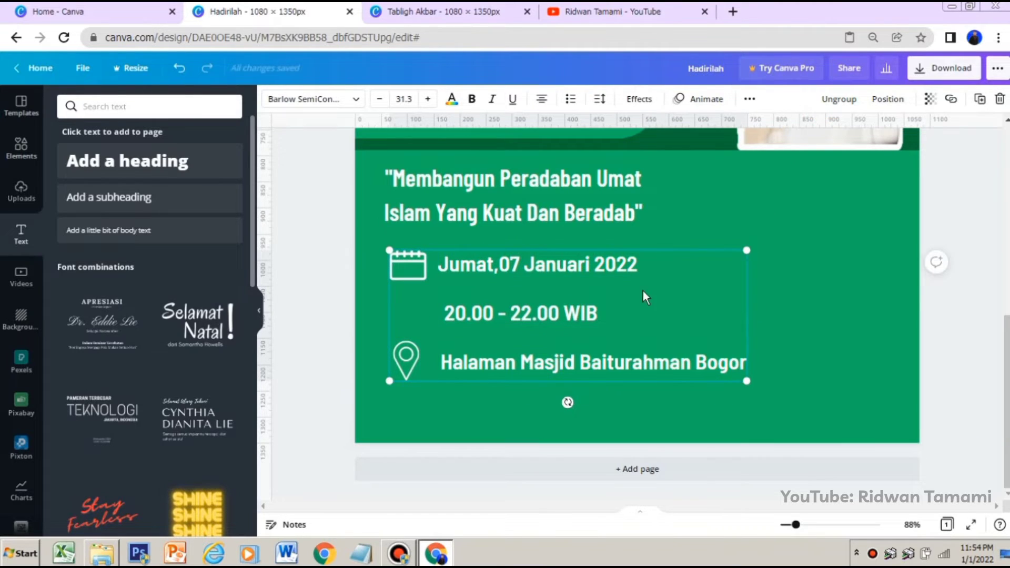
# Shrink the grouped event details to a text size of 25.3 and move them lower, away from the quote
pyautogui.moveTo(746, 381); pyautogui.dragTo(713, 368)
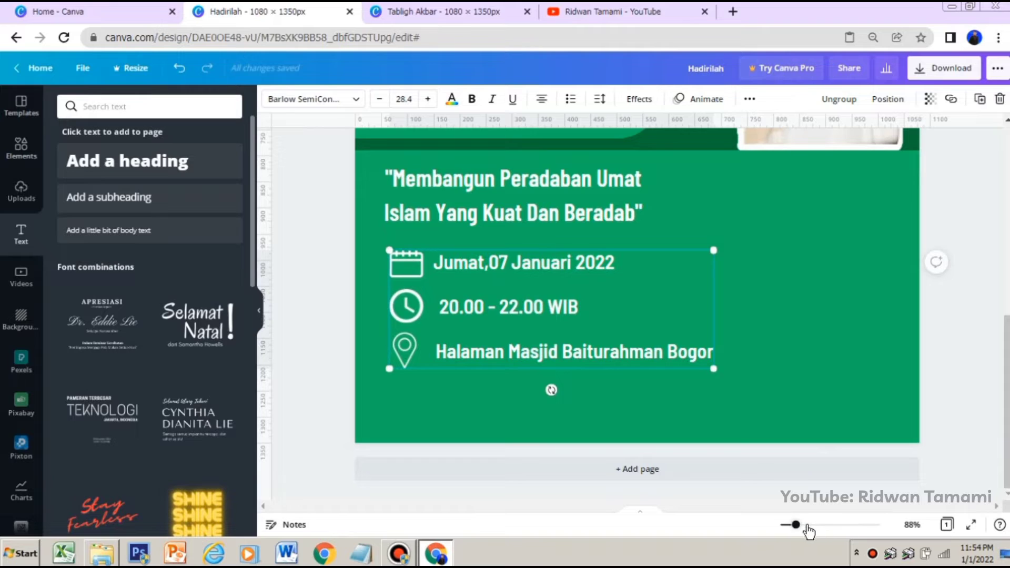
pyautogui.moveTo(797, 526); pyautogui.dragTo(787, 525)
pyautogui.scroll(-2, 789, 447)
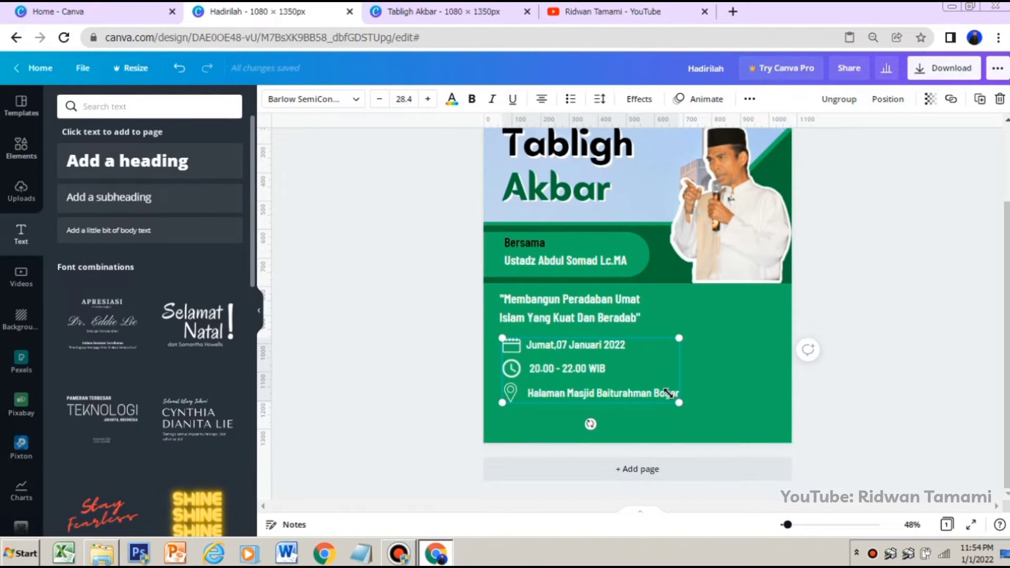
pyautogui.moveTo(644, 396)
pyautogui.mouseDown()
pyautogui.moveTo(640, 405)
pyautogui.moveTo(667, 408)
pyautogui.moveTo(655, 404)
pyautogui.mouseUp()
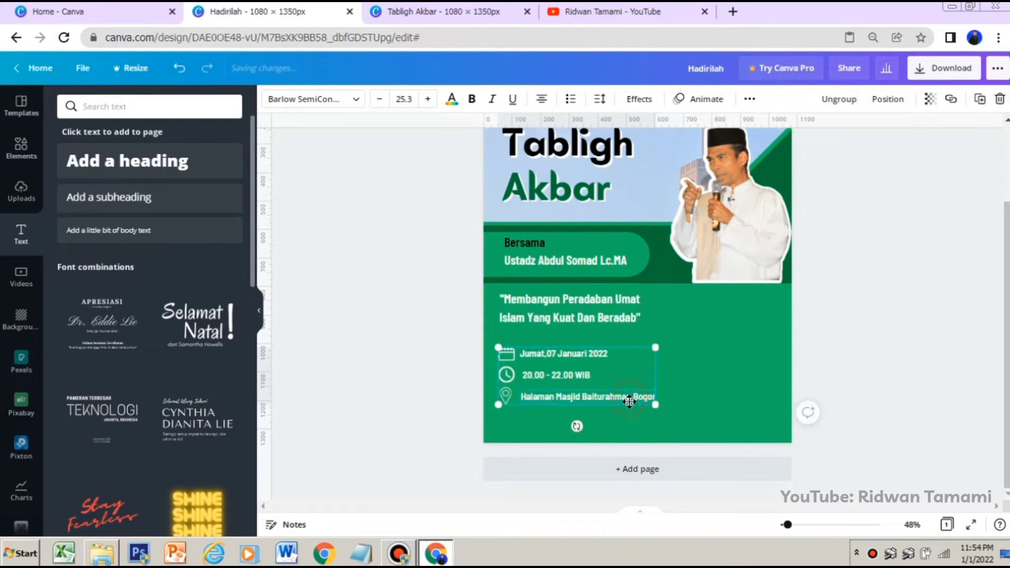
# Enlarge the theme quote to size 37.3 and position it between the speaker band and the event details
pyautogui.click(591, 298)
pyautogui.moveTo(591, 297); pyautogui.dragTo(588, 323)
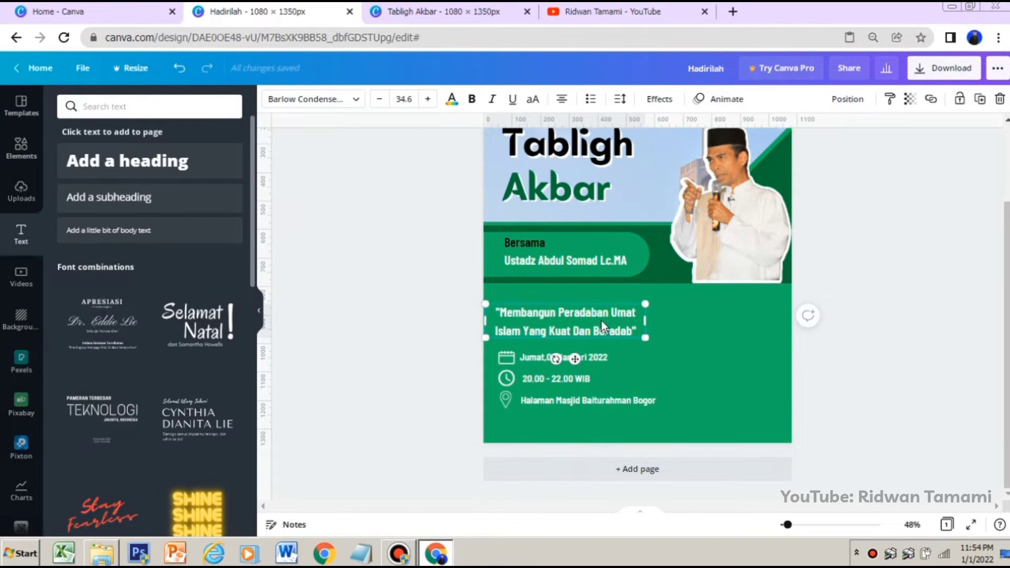
pyautogui.click(876, 346)
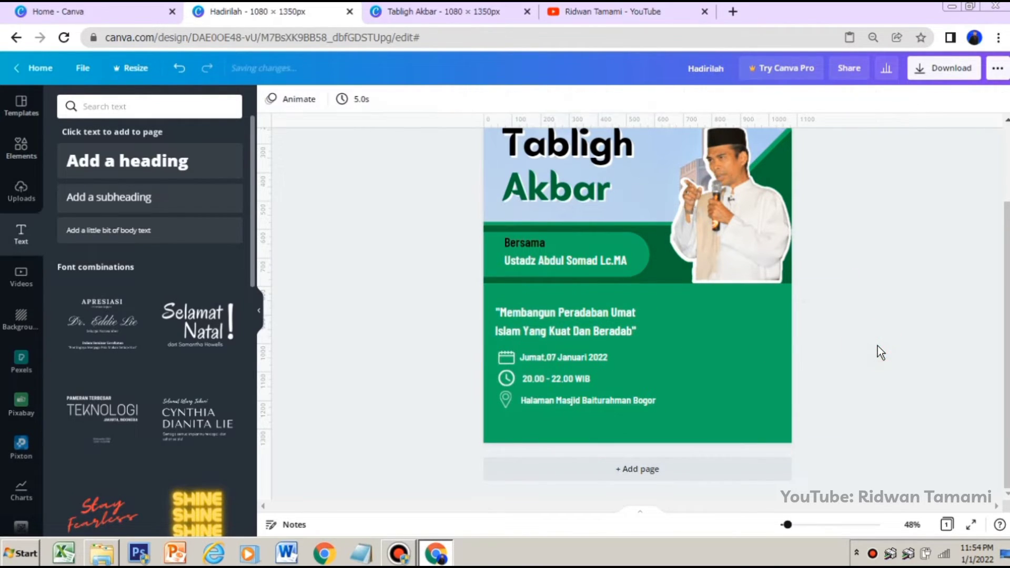
pyautogui.click(601, 317)
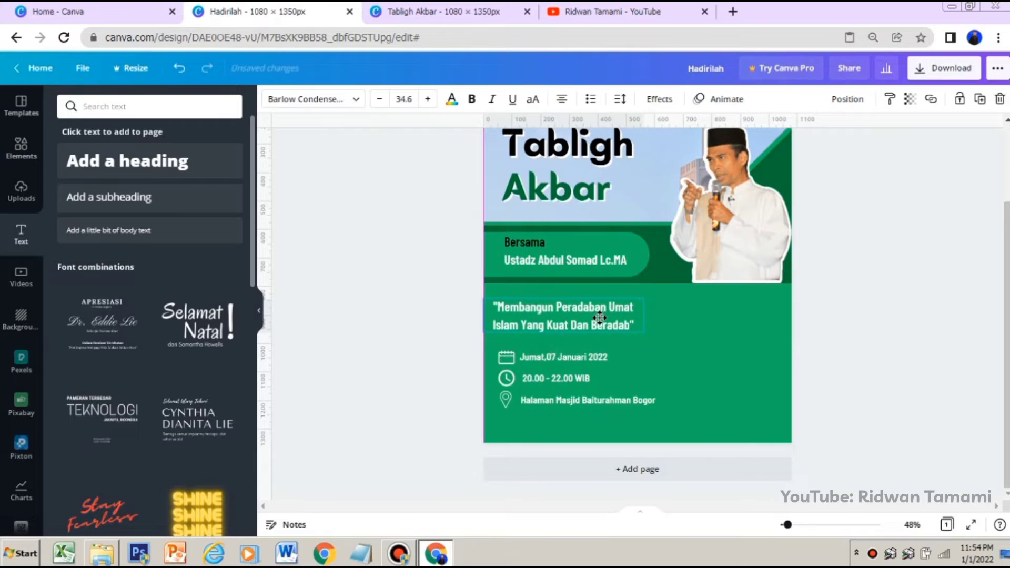
pyautogui.moveTo(646, 337); pyautogui.dragTo(620, 326)
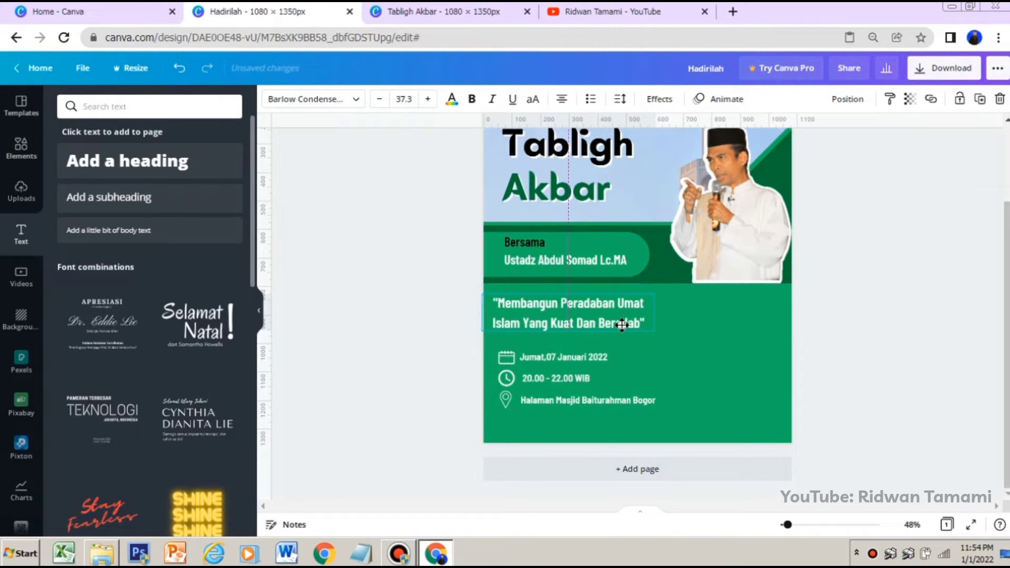
pyautogui.click(860, 323)
pyautogui.click(398, 552)
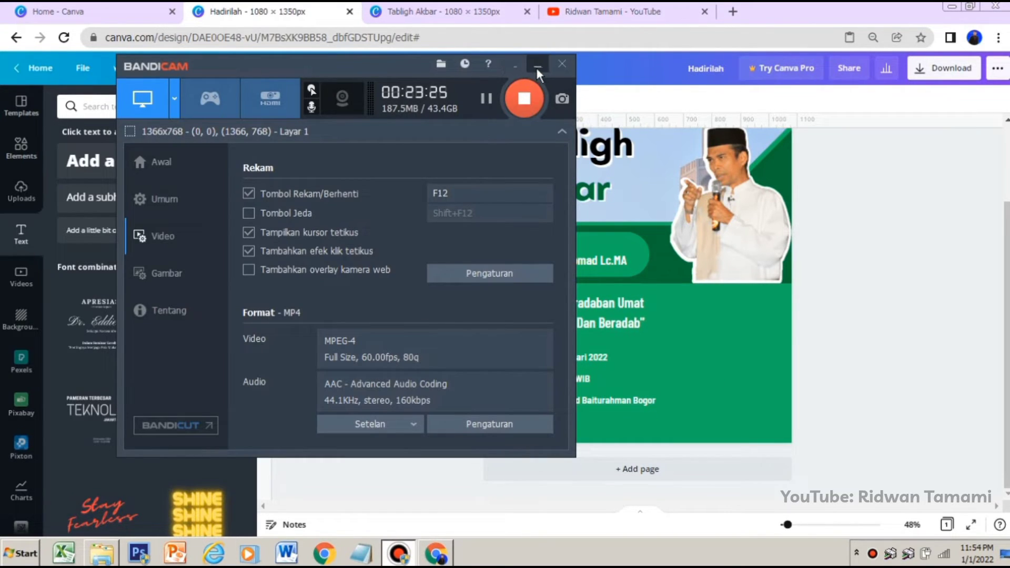
pyautogui.click(537, 64)
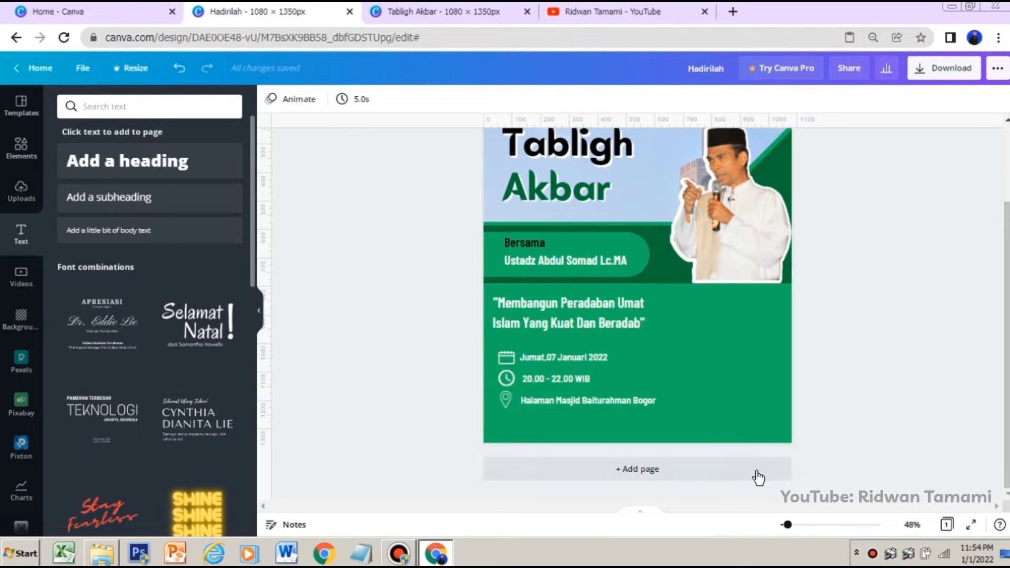
# Add a subheading reading "Live Streaming" in the green area beside the event details
pyautogui.click(116, 199)
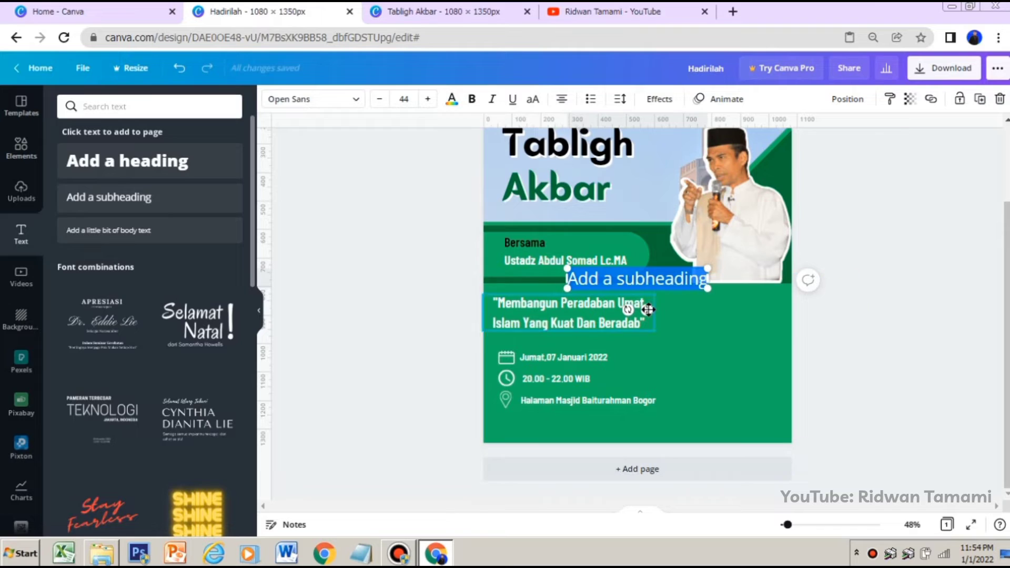
pyautogui.moveTo(672, 286); pyautogui.dragTo(744, 349)
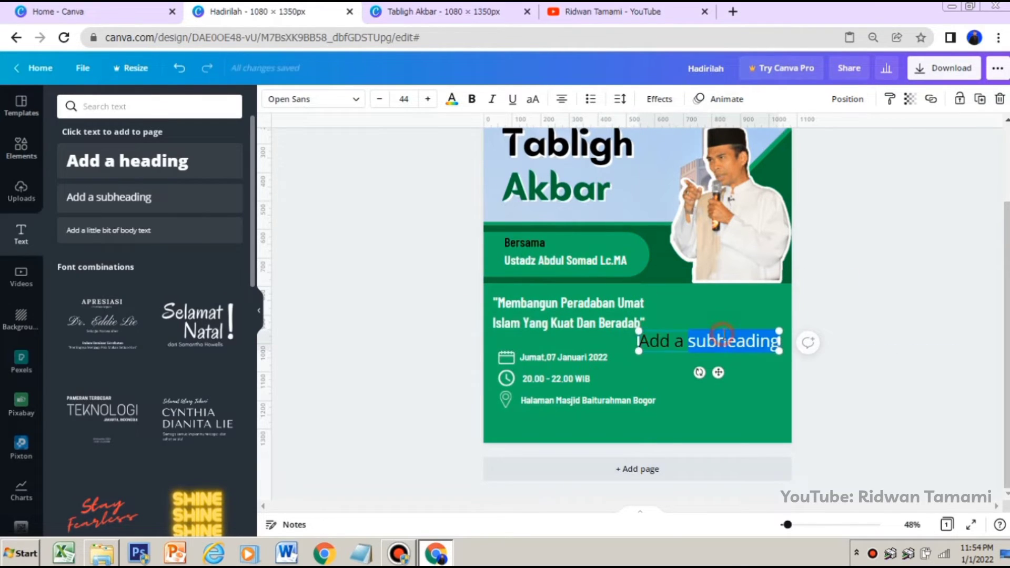
pyautogui.press('capslock')
pyautogui.press('BackSpace')
pyautogui.press('capslock')
pyautogui.write('Live')
pyautogui.press('capslock')
pyautogui.write('S')
pyautogui.press('capslock')
pyautogui.write('t')
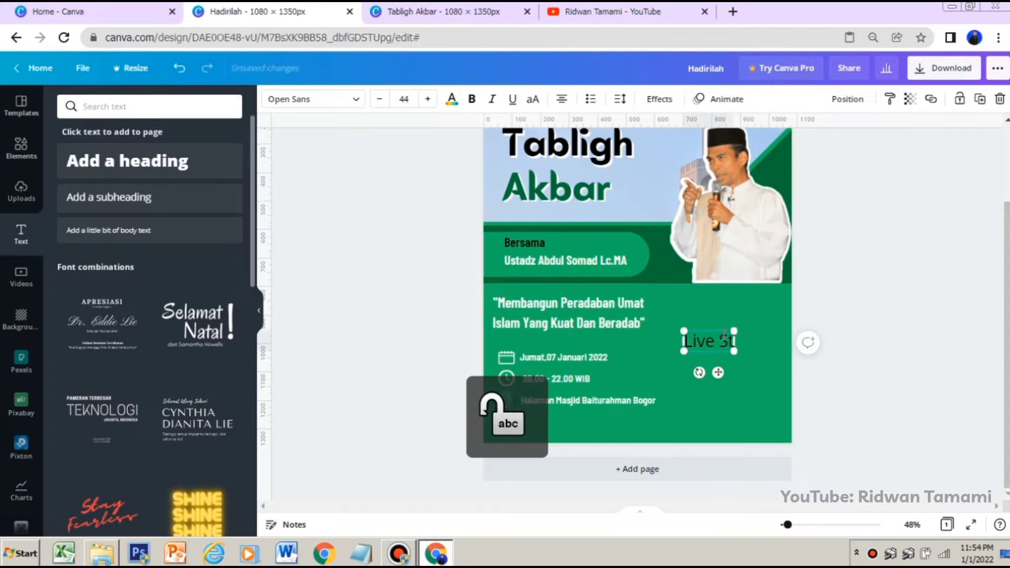
pyautogui.write('reaming')
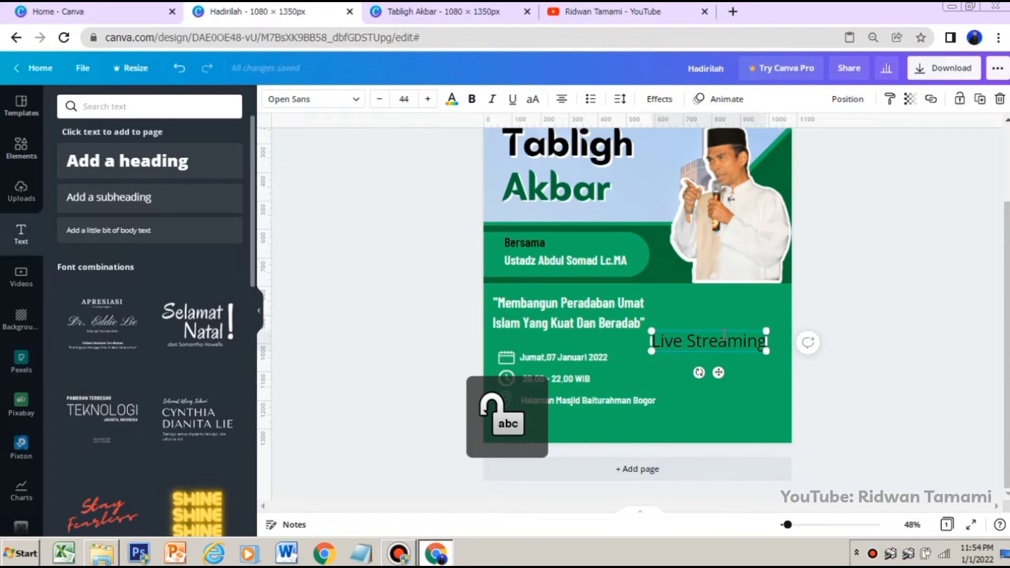
# Style "Live Streaming" in white Barlow SemiCondensed Bold, reduced to size 31.2, beside the date line
pyautogui.moveTo(766, 351); pyautogui.dragTo(724, 382)
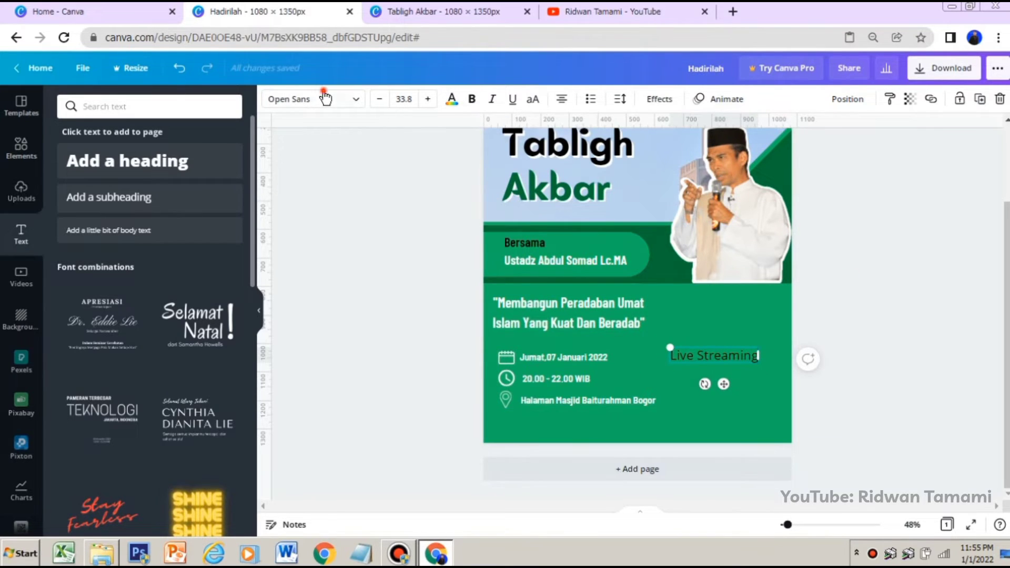
pyautogui.click(299, 101)
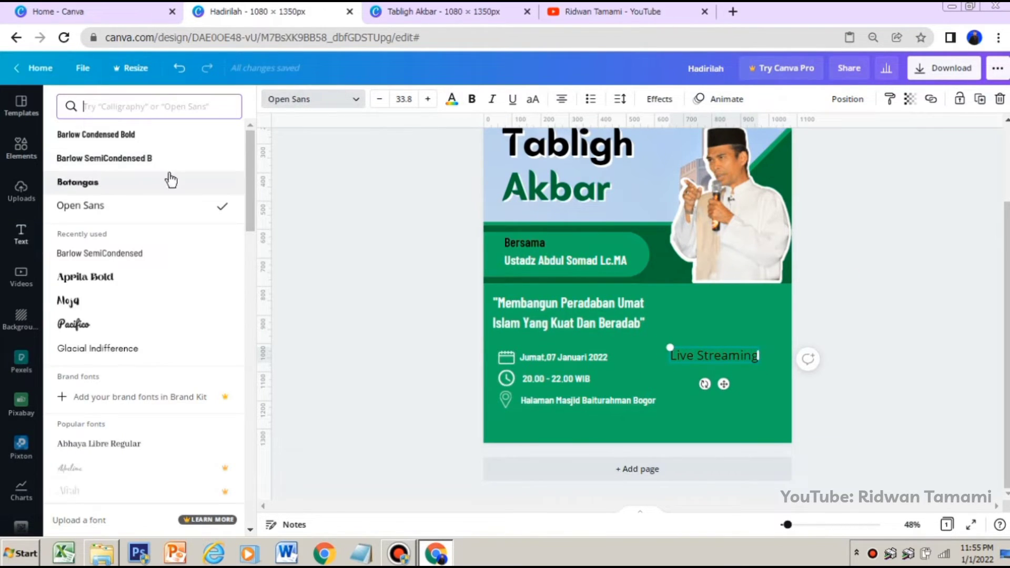
pyautogui.click(130, 158)
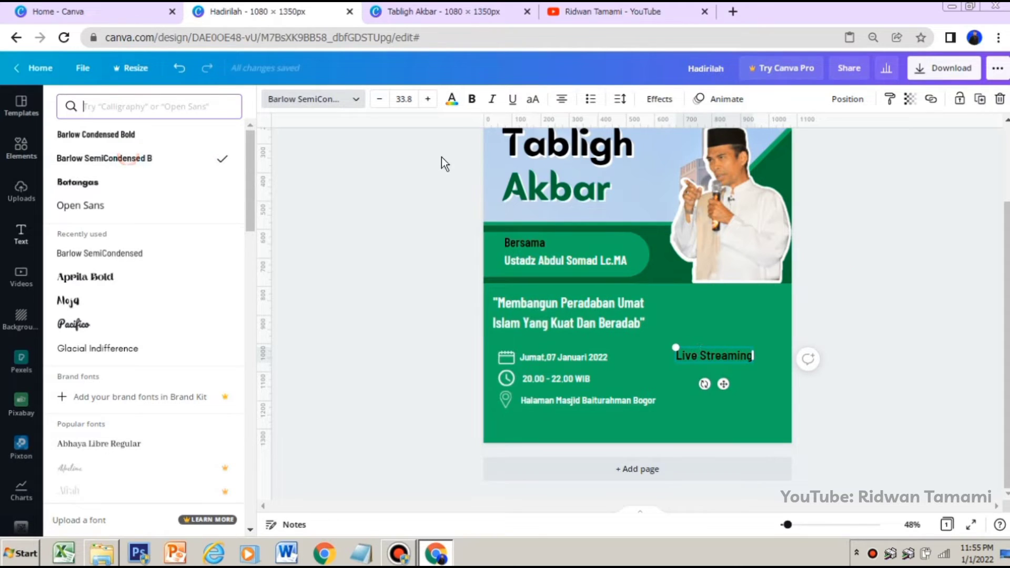
pyautogui.click(452, 100)
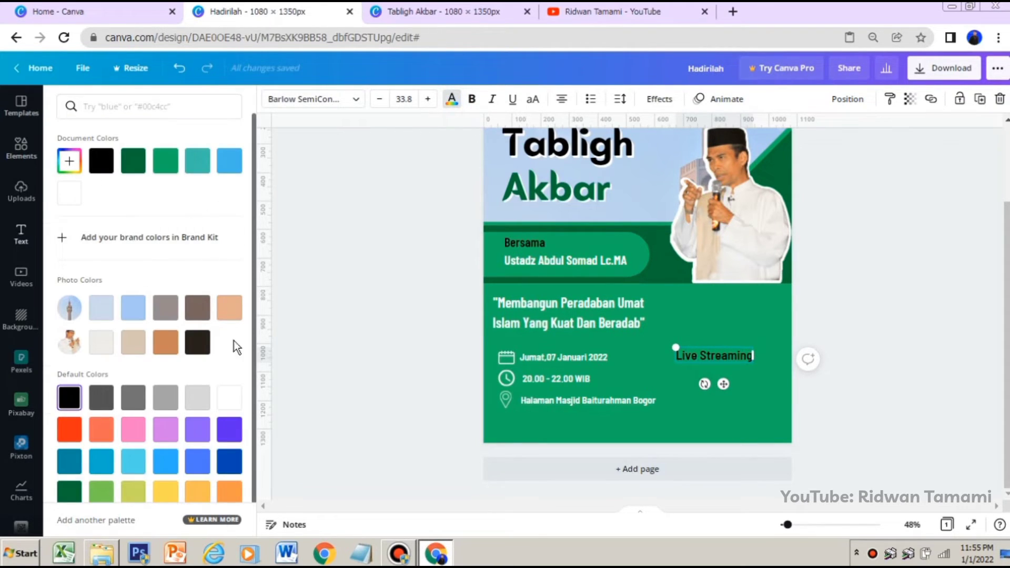
pyautogui.click(230, 402)
pyautogui.moveTo(749, 362); pyautogui.dragTo(757, 363)
pyautogui.click(902, 369)
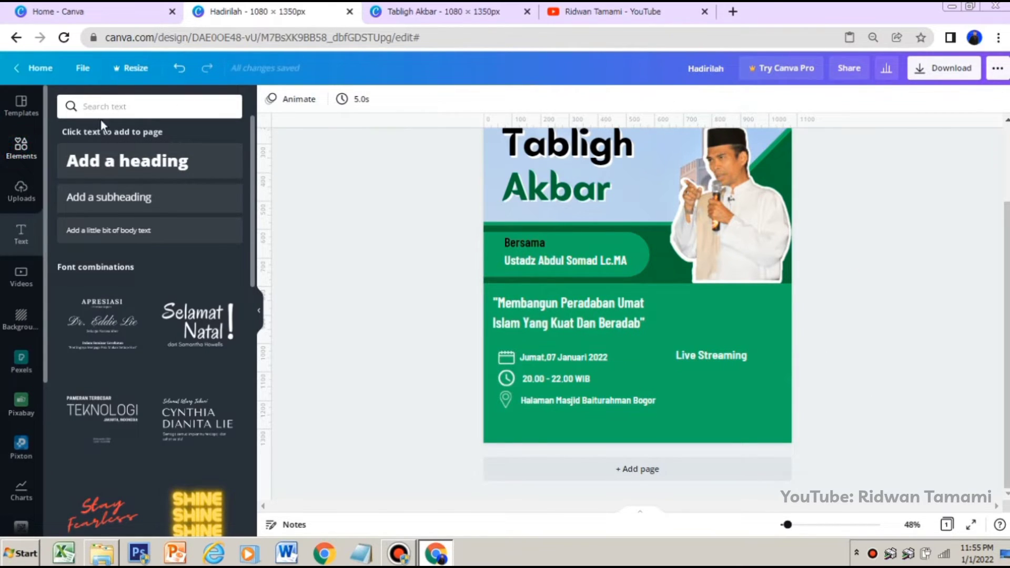
# Search the elements for "logo youtube" and insert the free red YouTube logo
pyautogui.click(21, 149)
pyautogui.click(129, 112)
pyautogui.doubleClick(130, 112)
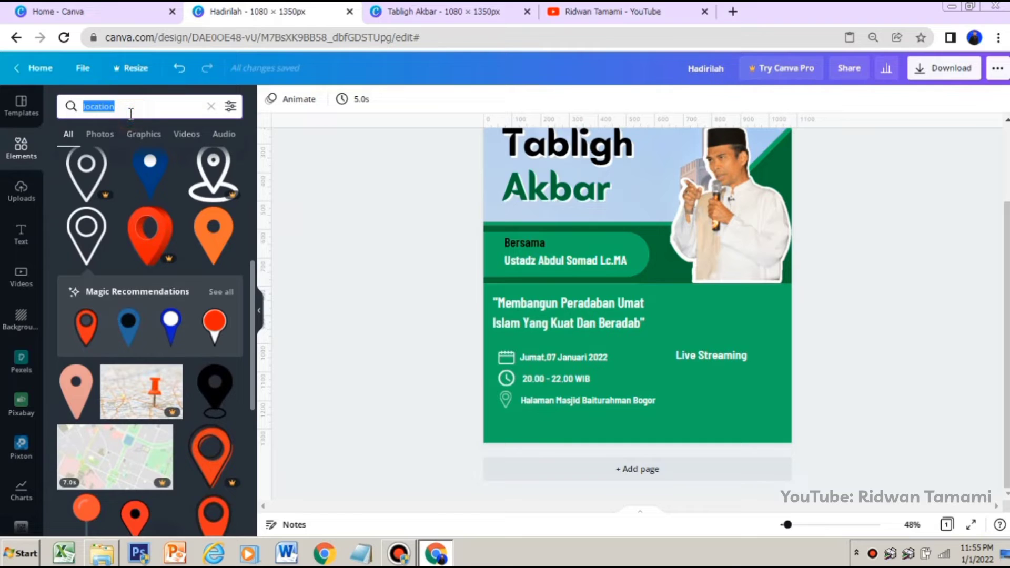
pyautogui.write('you')
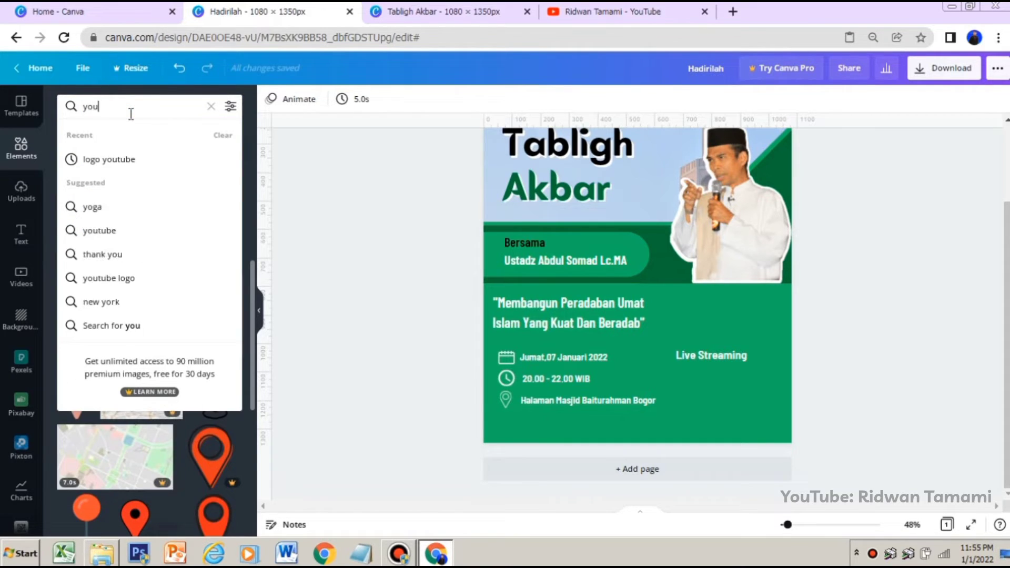
pyautogui.write('tube')
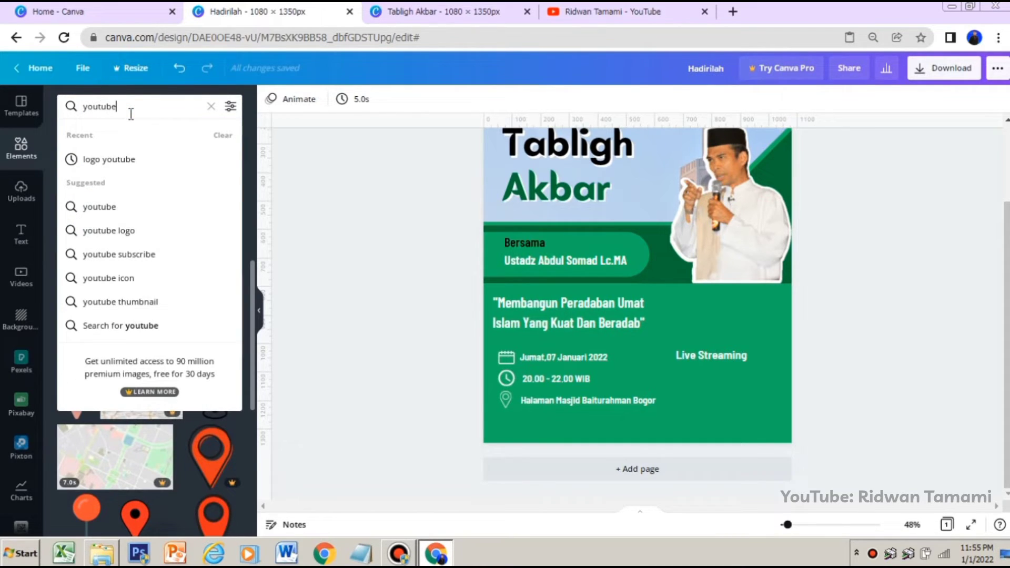
pyautogui.click(125, 159)
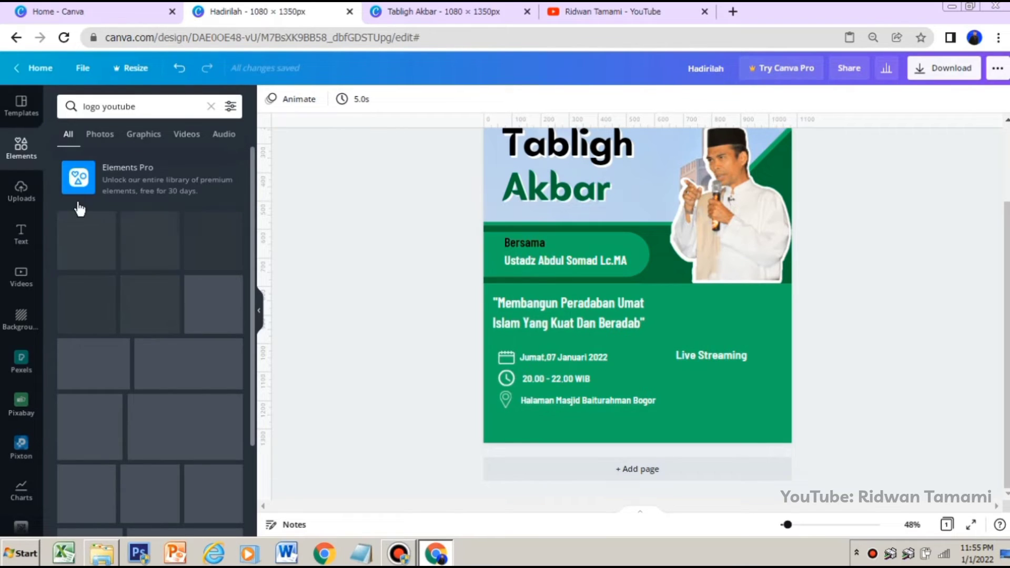
pyautogui.click(89, 245)
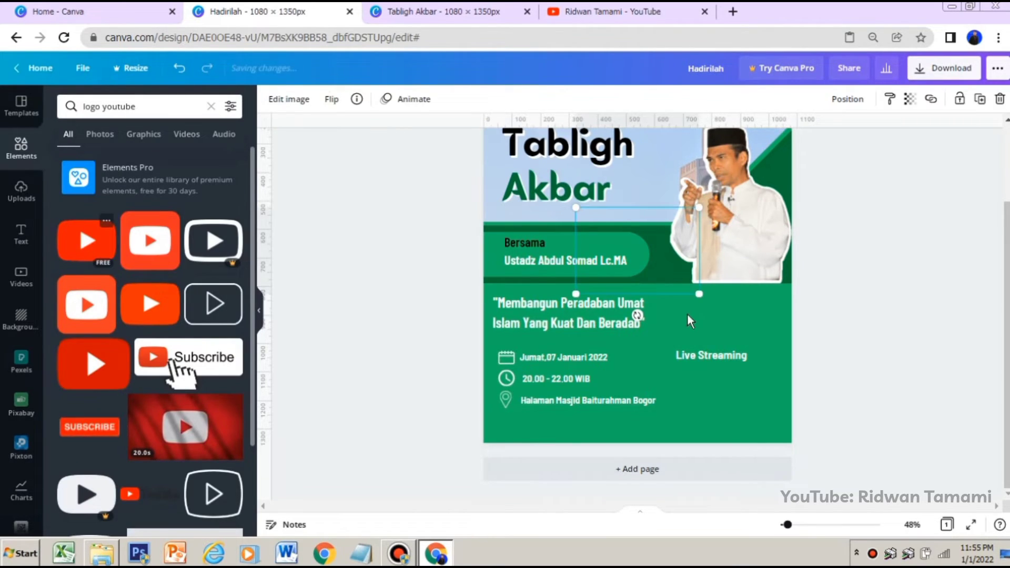
# Shrink the YouTube logo, place it beneath "Live Streaming", and align the heading's left edge with the logo
pyautogui.moveTo(679, 266); pyautogui.dragTo(681, 379)
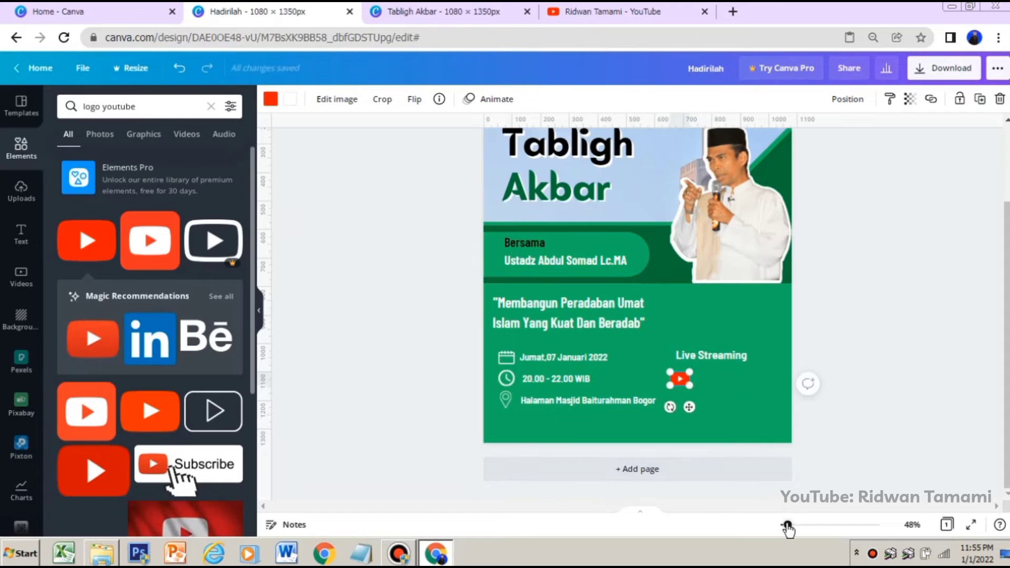
pyautogui.moveTo(787, 526); pyautogui.dragTo(794, 525)
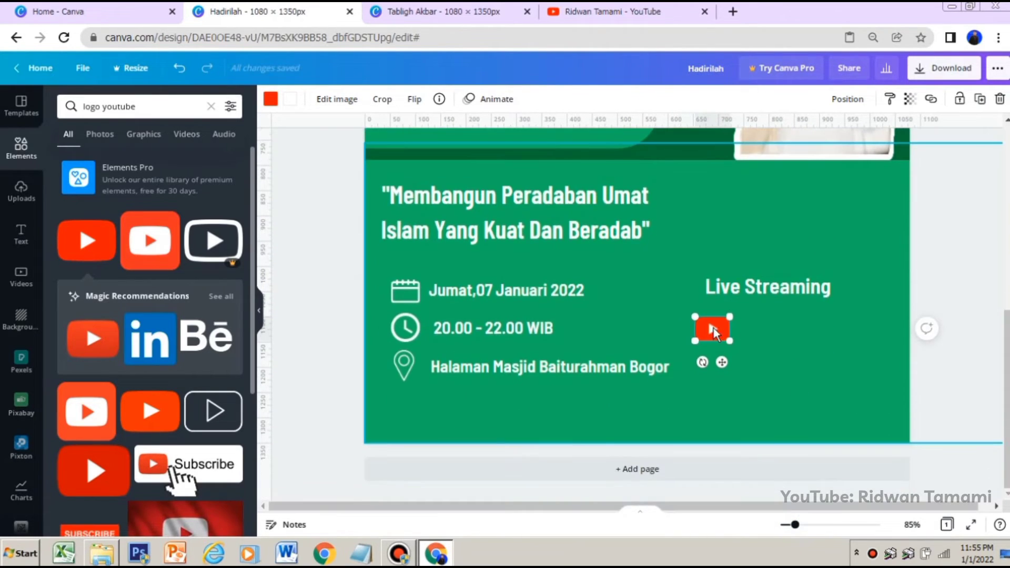
pyautogui.moveTo(713, 330)
pyautogui.mouseDown()
pyautogui.moveTo(724, 331)
pyautogui.moveTo(715, 315)
pyautogui.mouseUp()
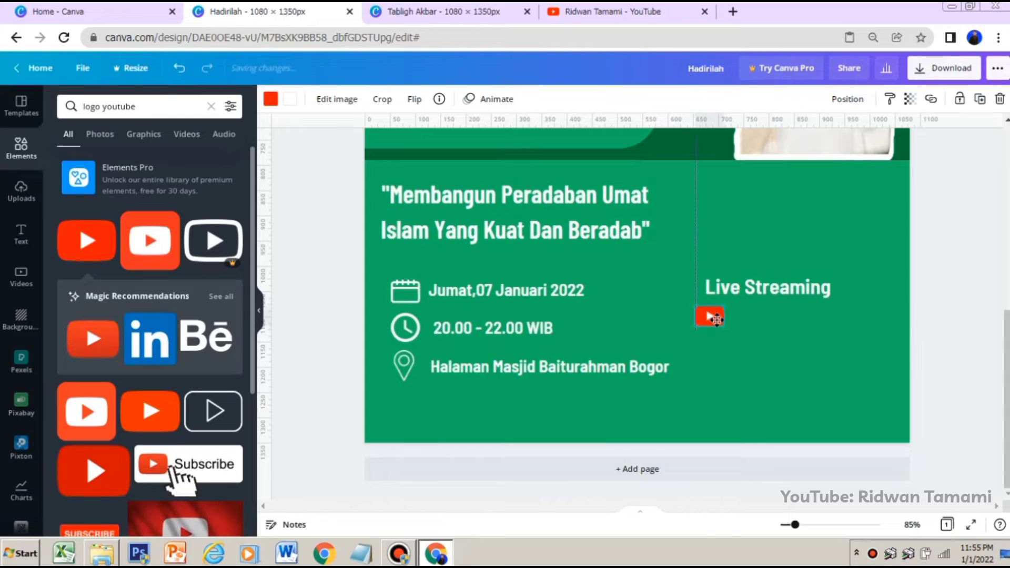
pyautogui.click(749, 326)
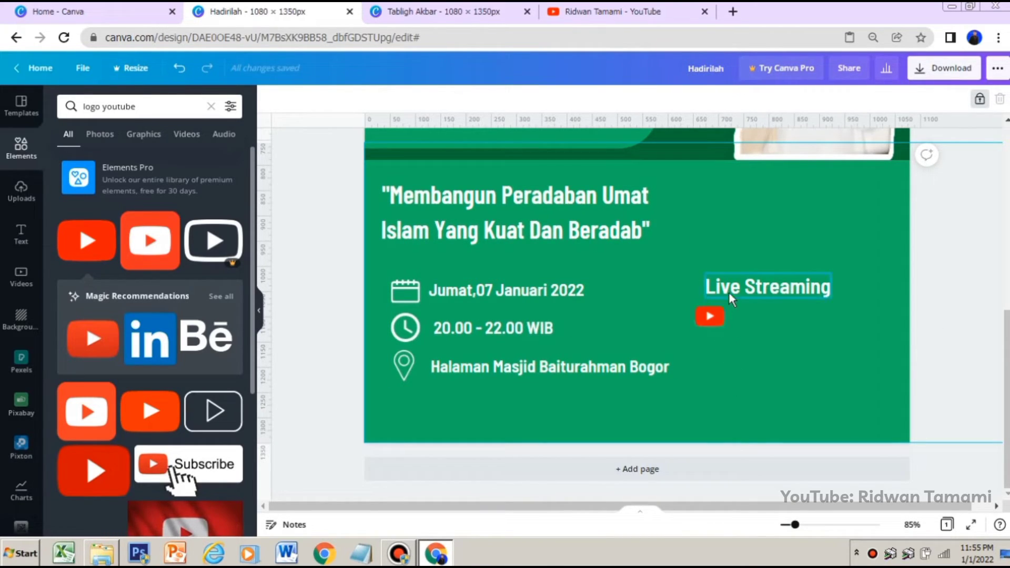
pyautogui.moveTo(730, 285); pyautogui.dragTo(727, 295)
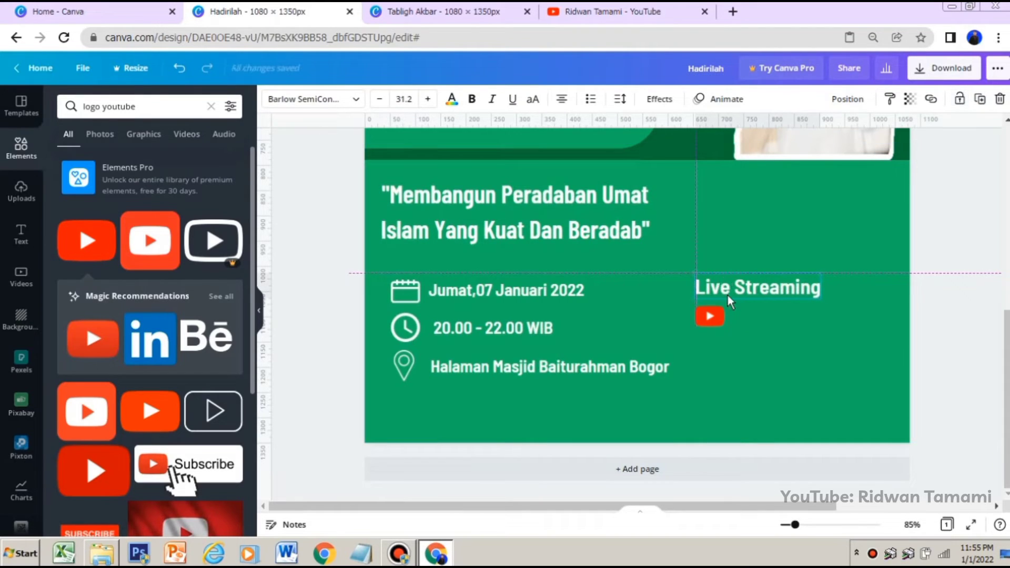
pyautogui.click(711, 317)
# Ungroup the event details and place a copy of the date text beside the YouTube logo
pyautogui.click(586, 367)
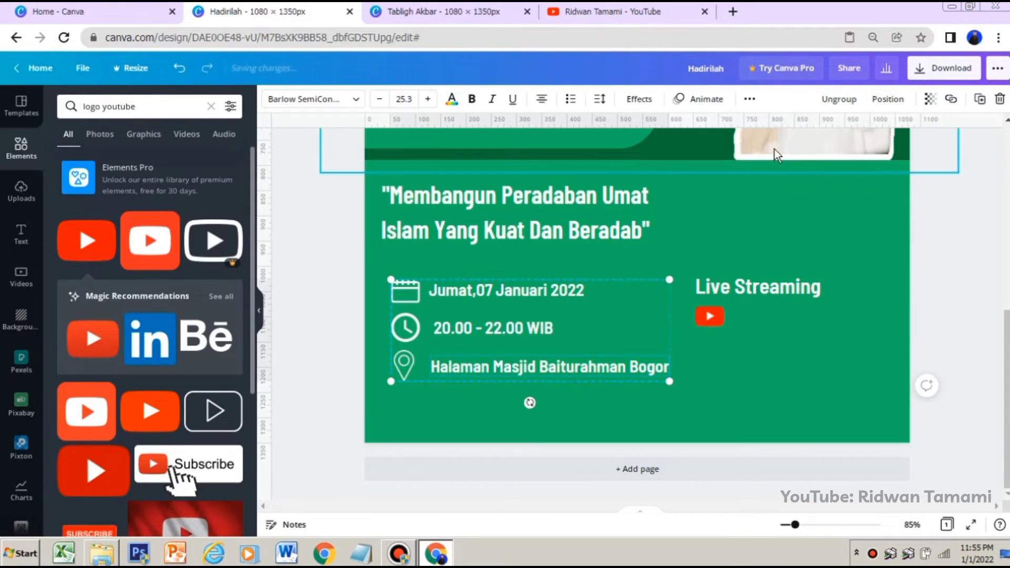
pyautogui.click(837, 104)
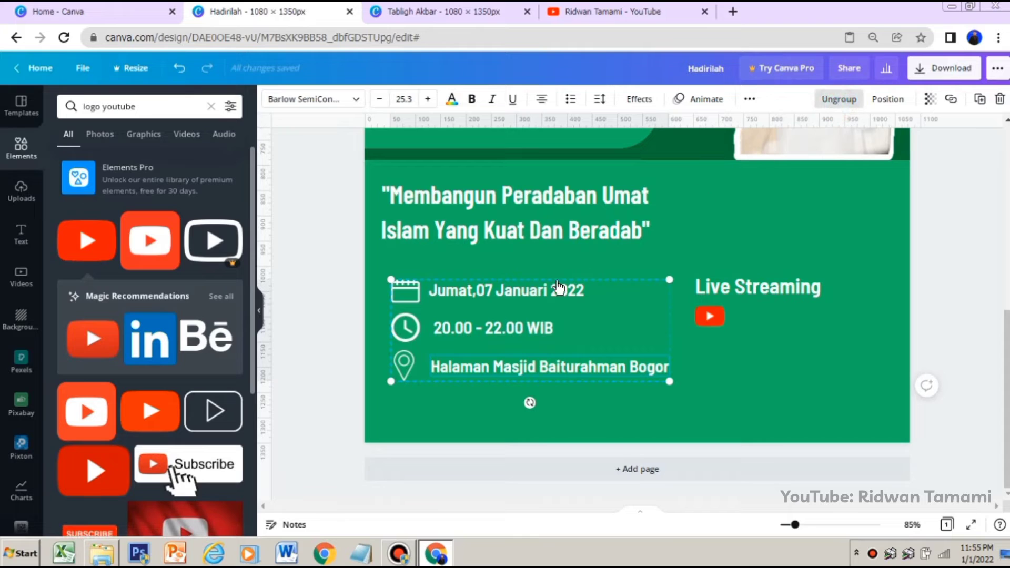
pyautogui.click(737, 336)
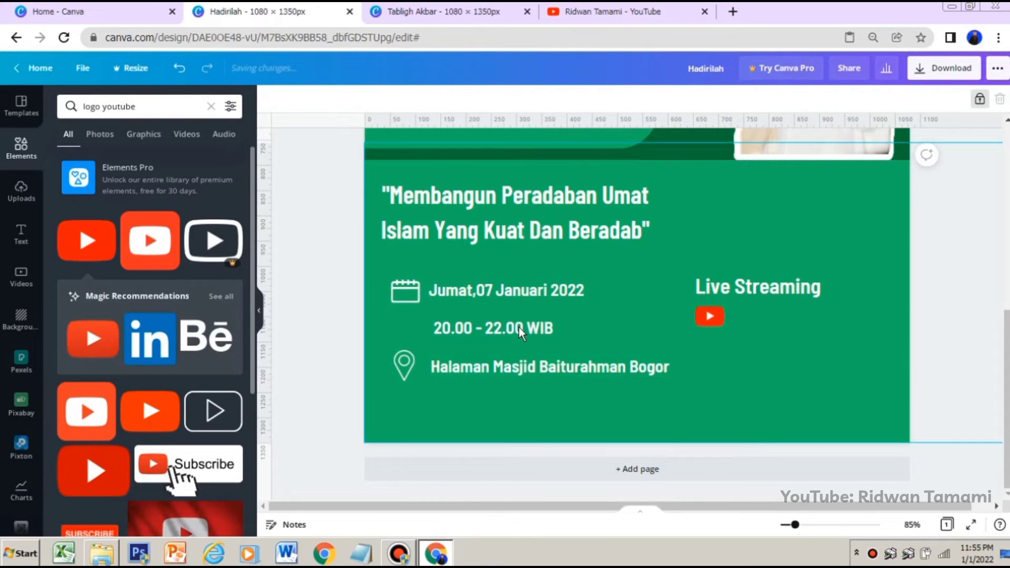
pyautogui.click(528, 286)
pyautogui.rightClick(529, 286)
pyautogui.click(568, 287)
pyautogui.click(743, 330)
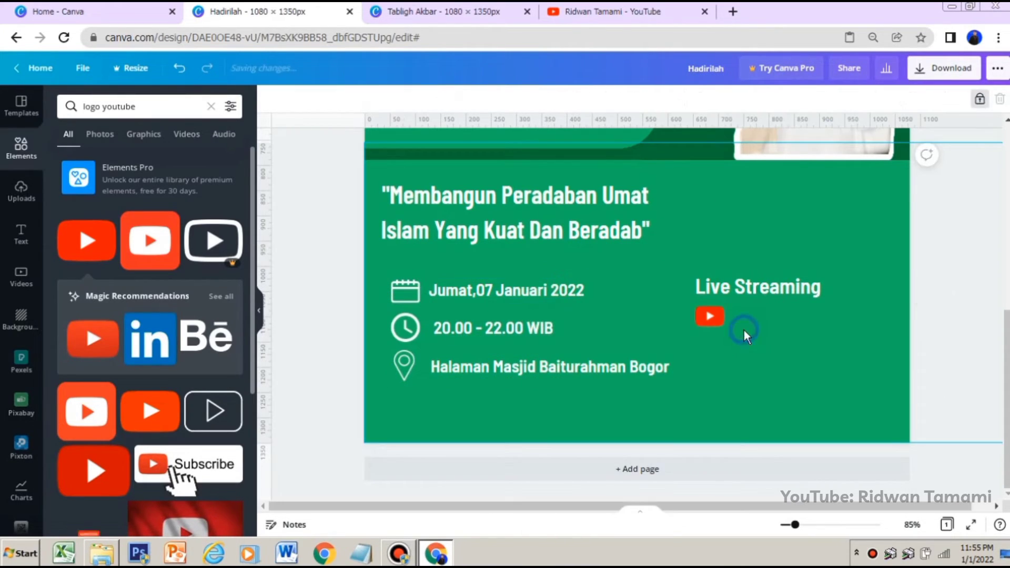
pyautogui.click(746, 298)
pyautogui.rightClick(747, 298)
pyautogui.click(760, 304)
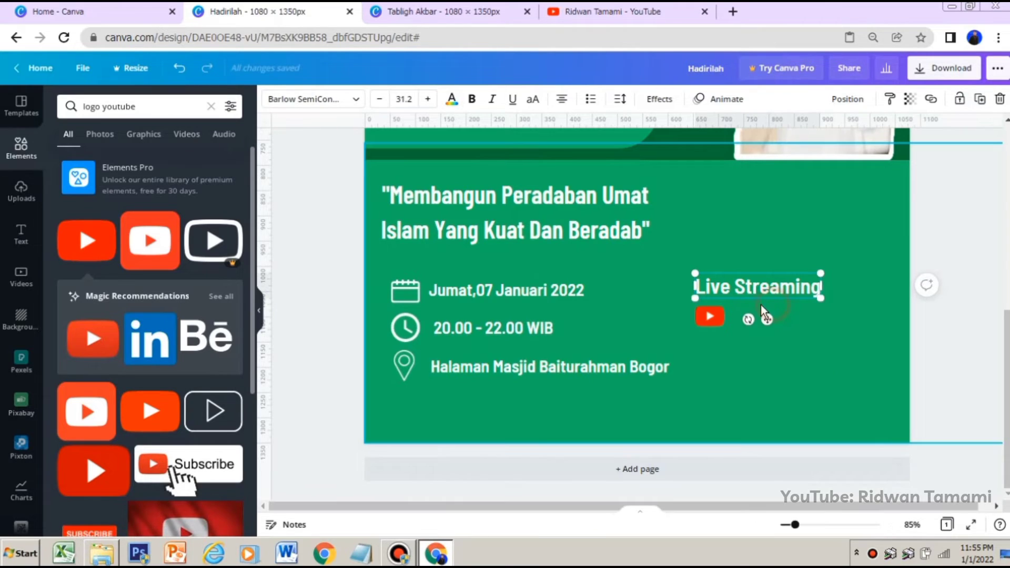
pyautogui.moveTo(550, 303); pyautogui.dragTo(836, 318)
# Replace the copied date text with "Masjid Baiturahman Official"
pyautogui.tripleClick(836, 318)
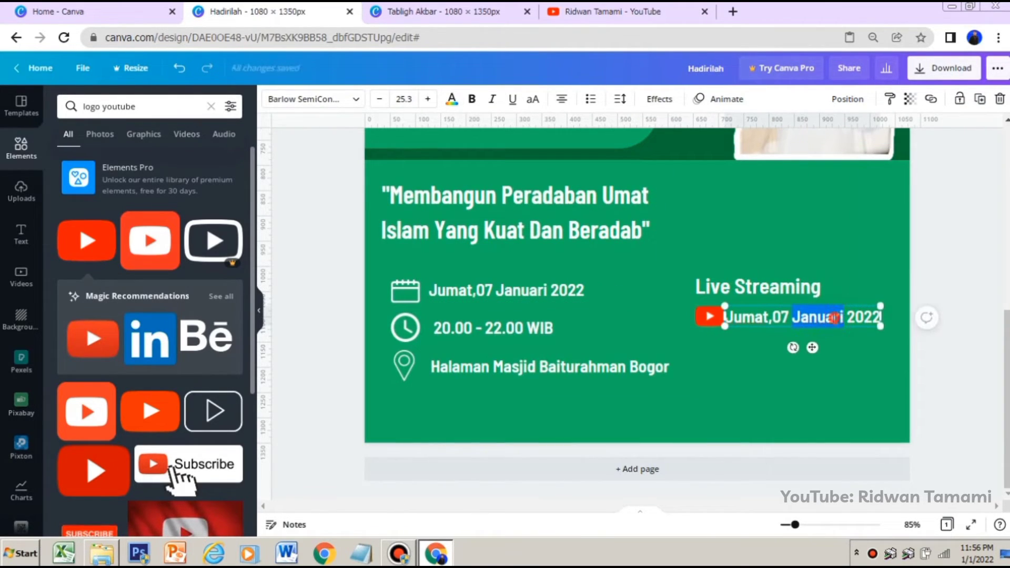
pyautogui.press('capslock')
pyautogui.write('M')
pyautogui.press('capslock')
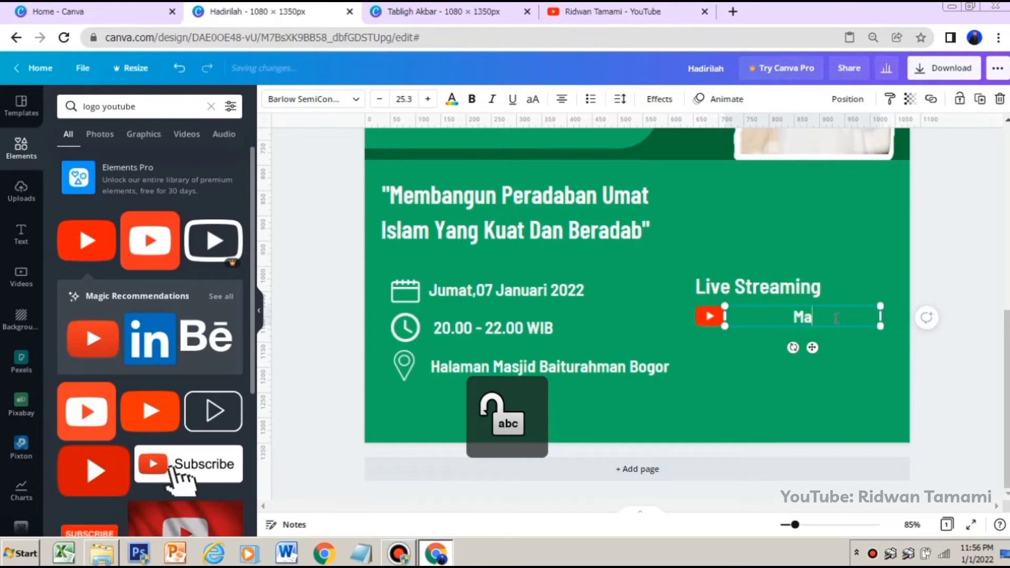
pyautogui.write('asjid')
pyautogui.press('capslock')
pyautogui.write('B')
pyautogui.press('capslock')
pyautogui.write('aiturahman')
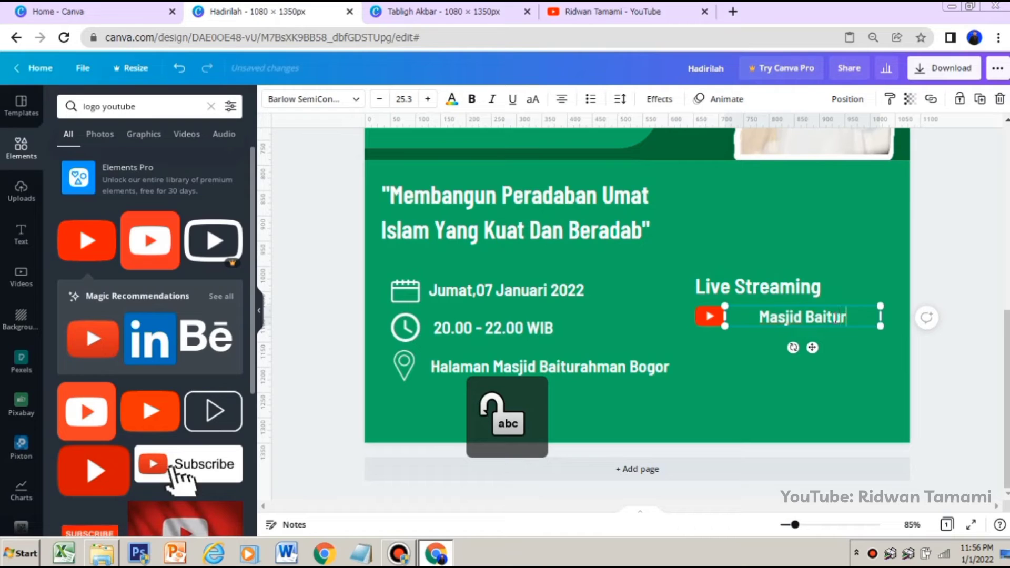
pyautogui.press('capslock')
pyautogui.write('O')
pyautogui.press('capslock')
pyautogui.write('fficial')
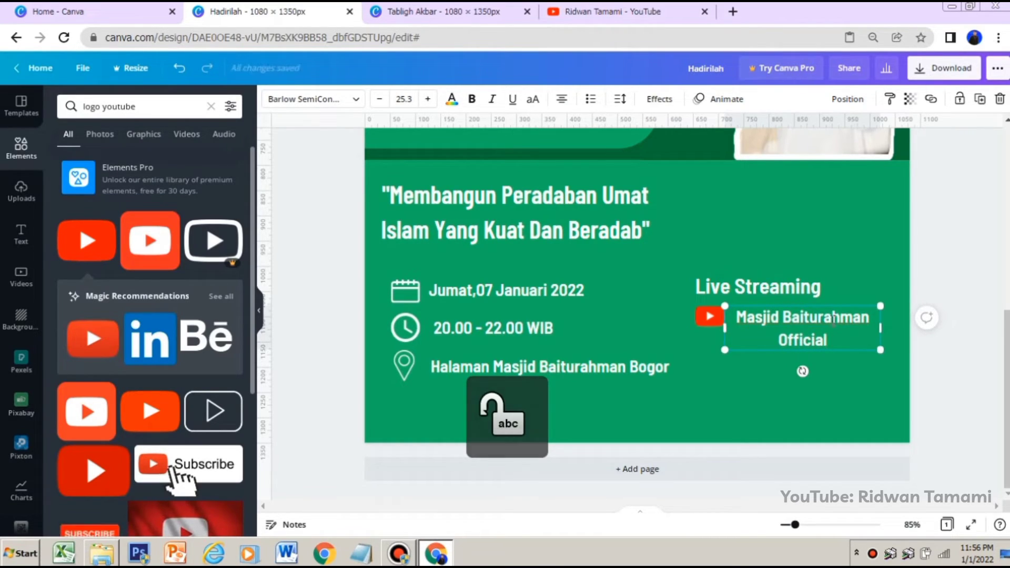
# Widen the channel name to fit one line and align it with the smaller YouTube logo and "Live Streaming" heading inside the poster
pyautogui.moveTo(881, 328); pyautogui.dragTo(924, 332)
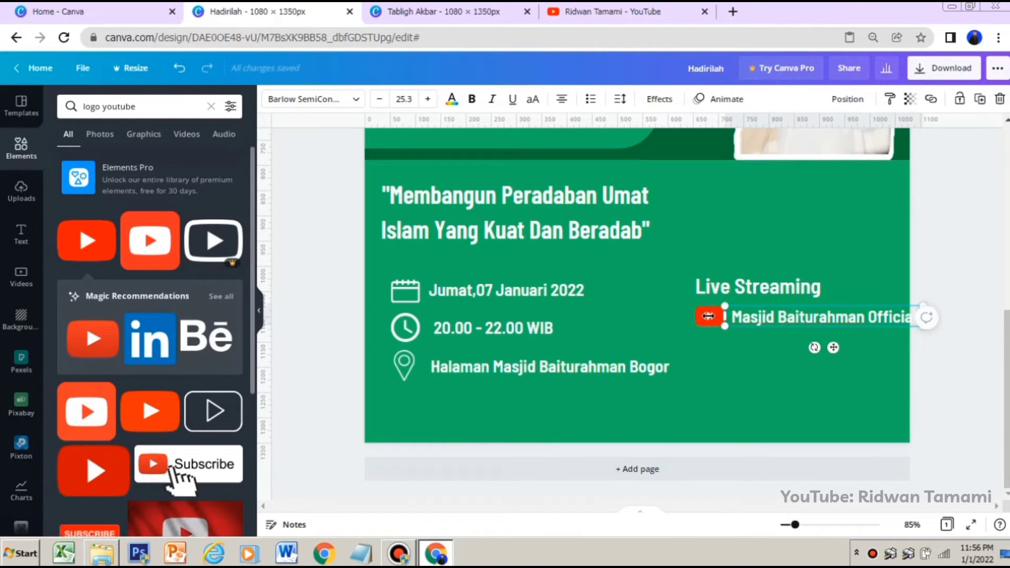
pyautogui.moveTo(709, 313); pyautogui.dragTo(696, 314)
pyautogui.moveTo(771, 290); pyautogui.dragTo(760, 287)
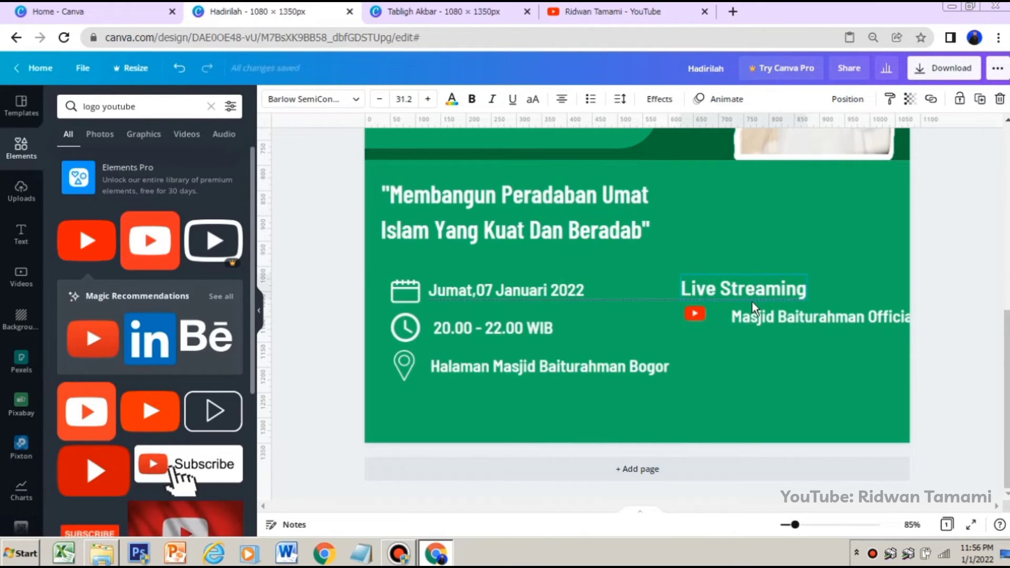
pyautogui.moveTo(788, 318); pyautogui.dragTo(768, 289)
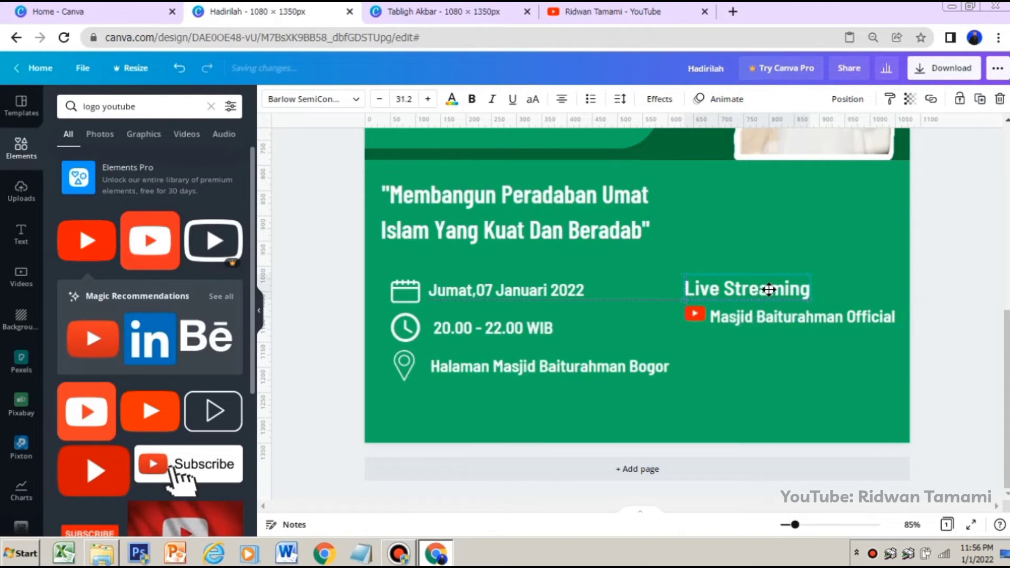
pyautogui.click(694, 314)
pyautogui.moveTo(695, 314); pyautogui.dragTo(696, 316)
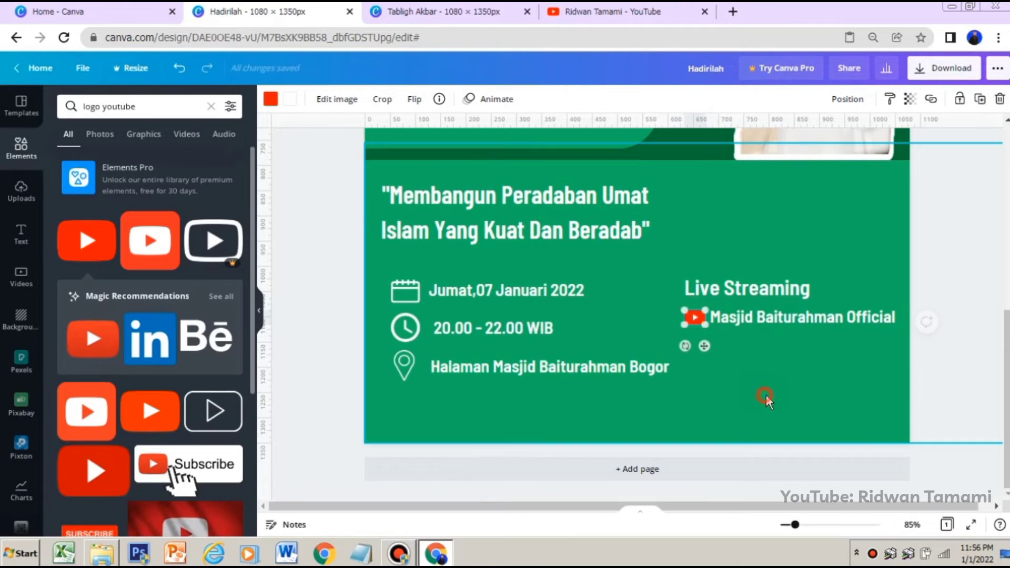
pyautogui.click(766, 395)
# Search the elements for "logo instagram" and insert an Instagram logo
pyautogui.tripleClick(166, 105)
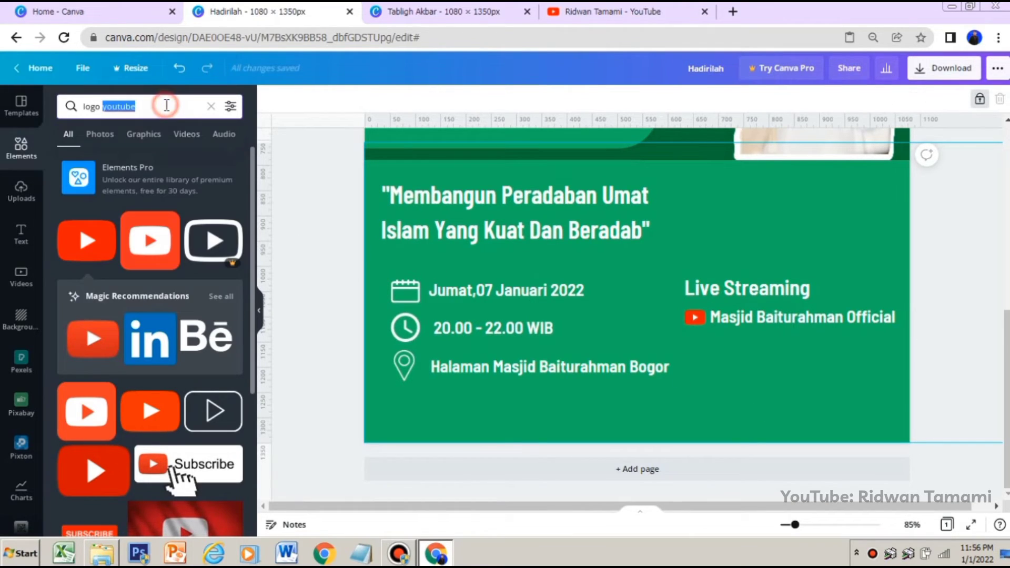
pyautogui.press('capslock')
pyautogui.write('INS')
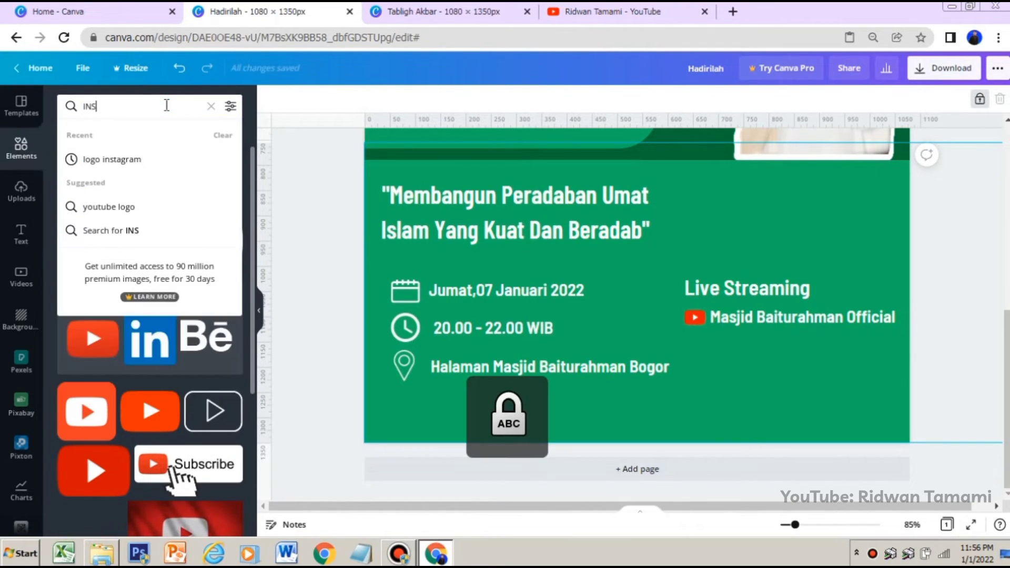
pyautogui.click(145, 157)
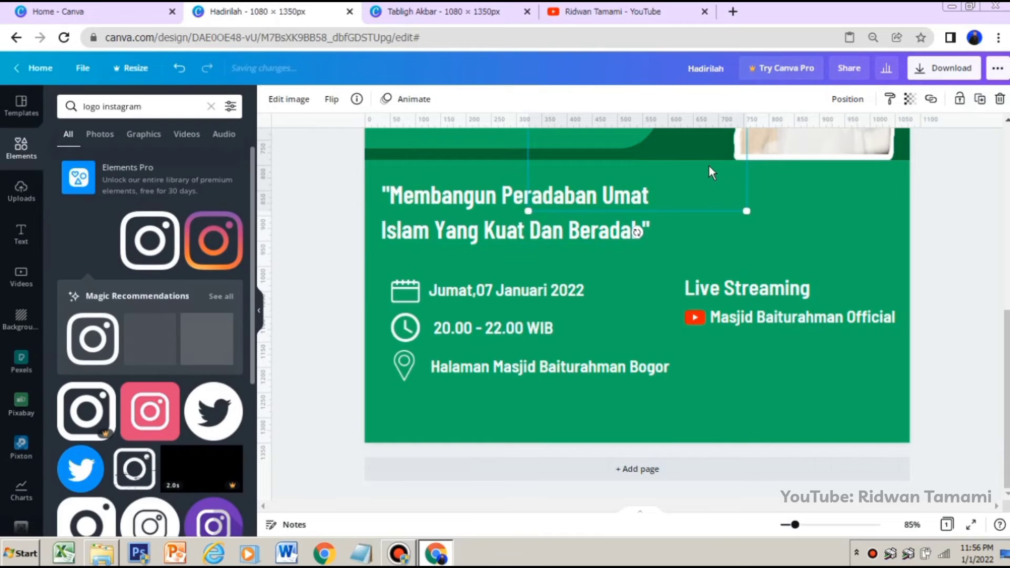
# Shrink the Instagram logo and align it directly beneath the YouTube logo
pyautogui.moveTo(710, 169); pyautogui.dragTo(751, 320)
pyautogui.moveTo(572, 150); pyautogui.dragTo(747, 324)
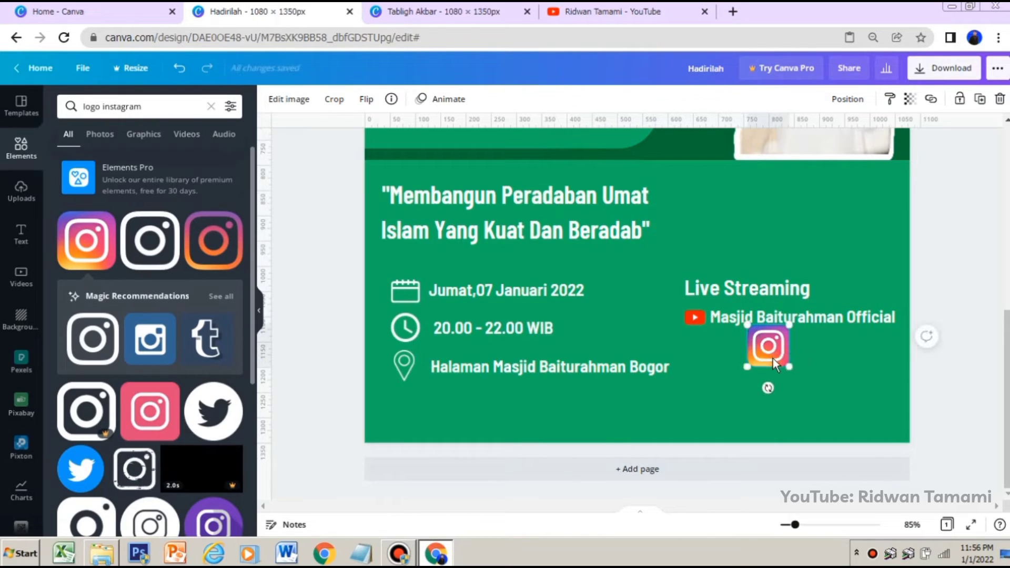
pyautogui.moveTo(787, 363); pyautogui.dragTo(706, 376)
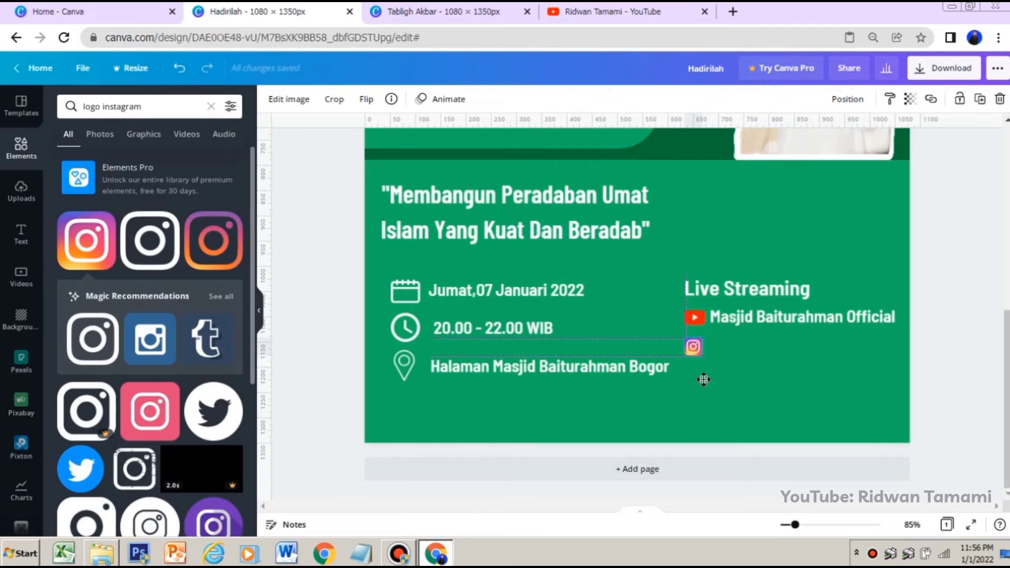
# Copy the "Masjid Baiturahman Official" text and place the copy beside the Instagram logo
pyautogui.click(762, 319)
pyautogui.rightClick(762, 317)
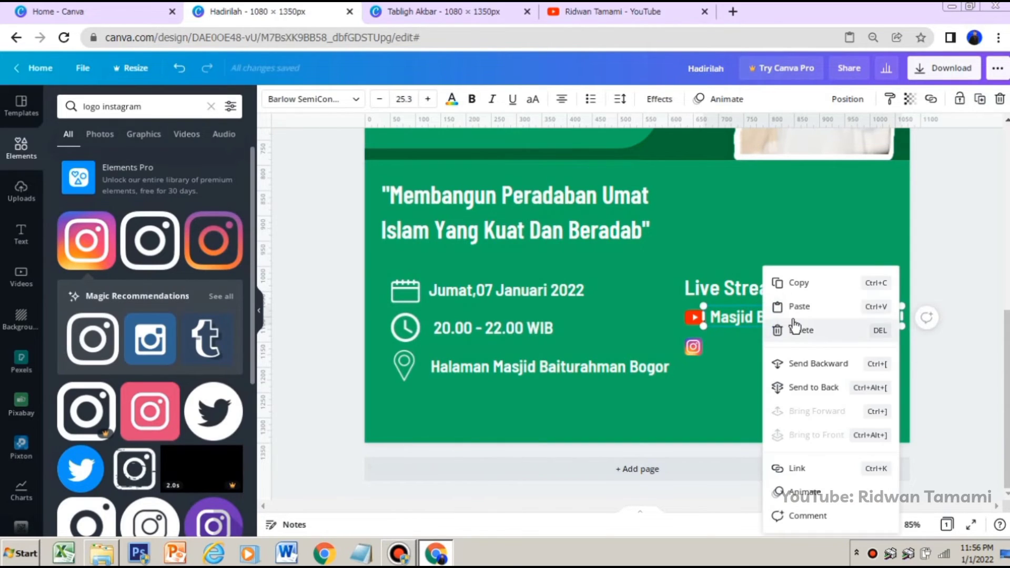
pyautogui.click(758, 339)
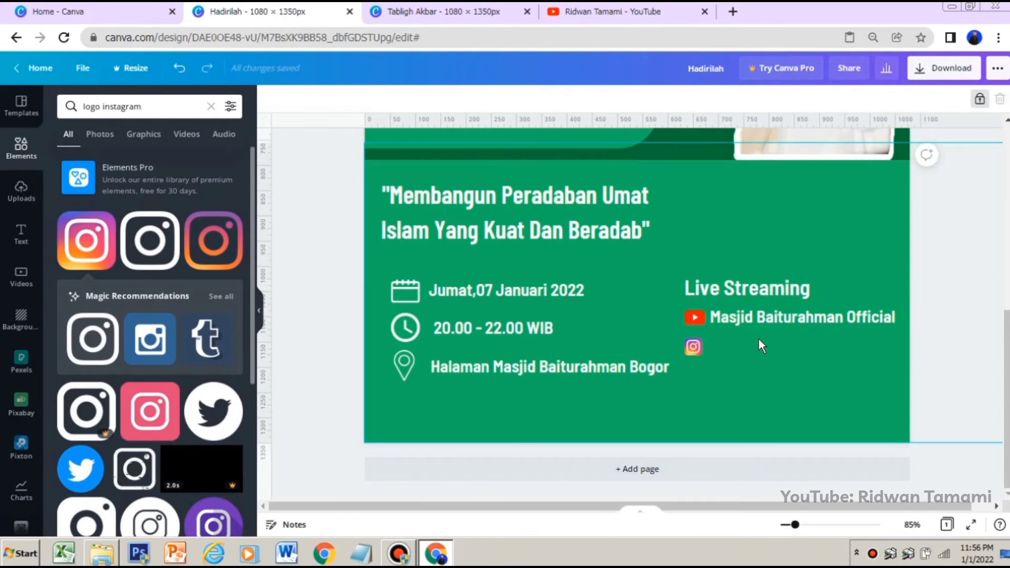
pyautogui.rightClick(698, 354)
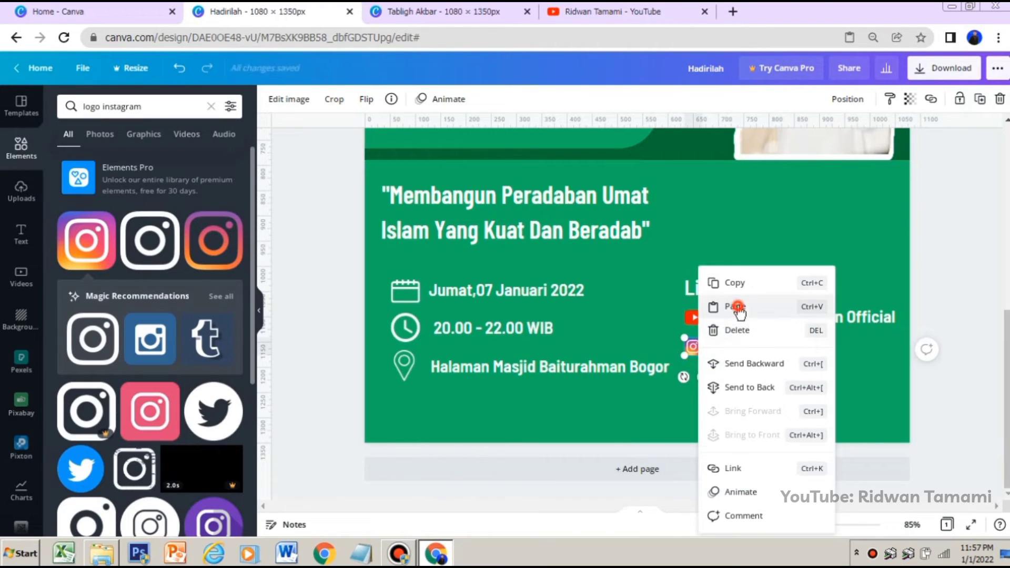
pyautogui.click(736, 305)
pyautogui.moveTo(816, 371); pyautogui.dragTo(813, 374)
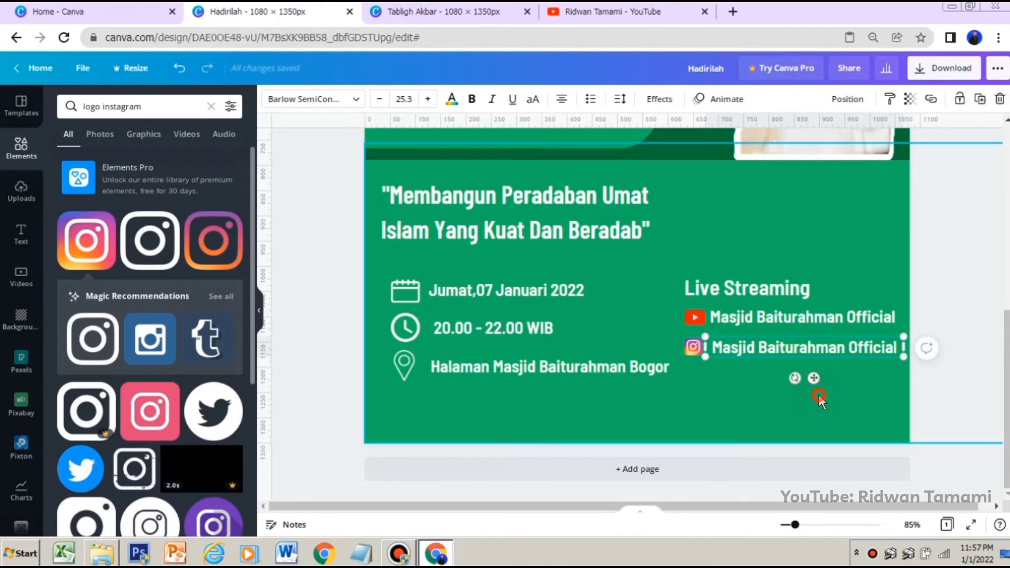
# Group the "Live Streaming" heading with both channel lines and move the group slightly down
pyautogui.click(818, 396)
pyautogui.moveTo(867, 359); pyautogui.dragTo(866, 365)
pyautogui.click(829, 103)
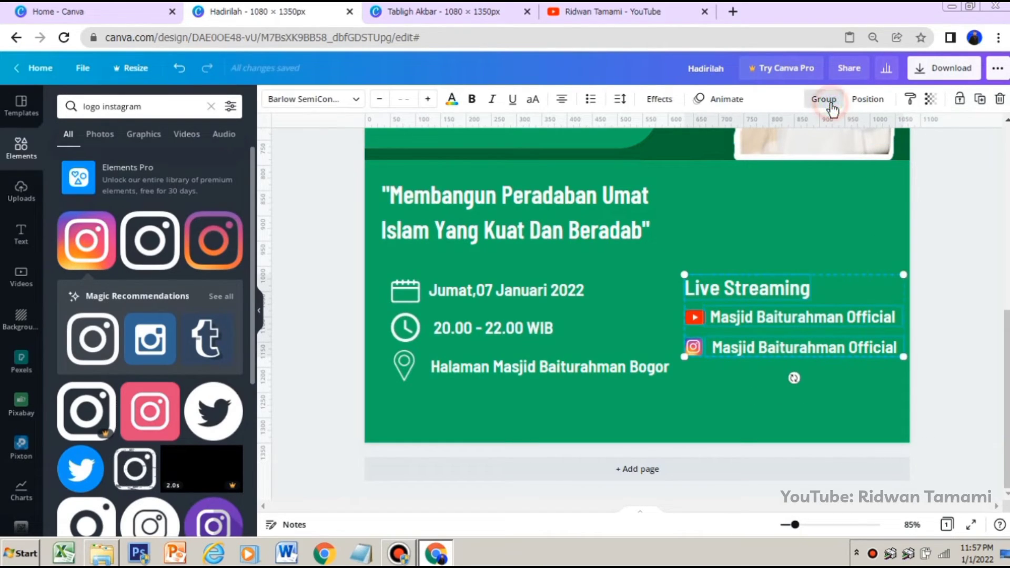
pyautogui.moveTo(825, 308); pyautogui.dragTo(825, 311)
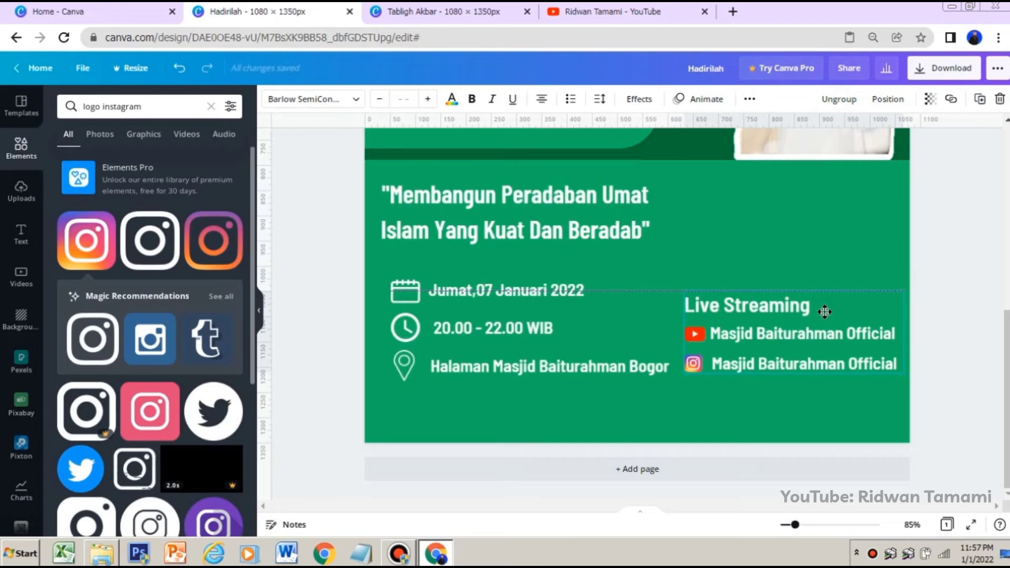
pyautogui.click(950, 250)
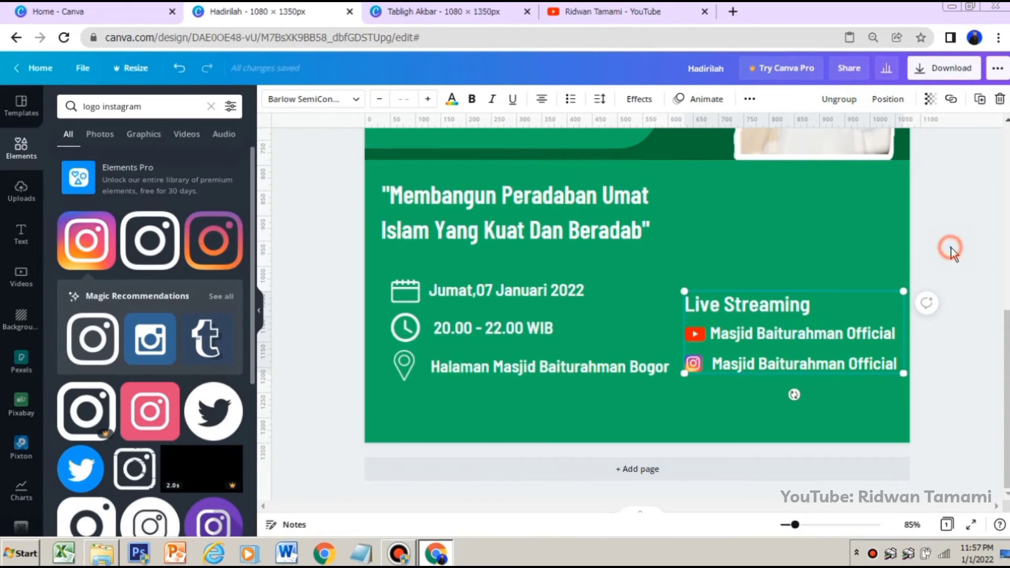
# Group the date, time and venue lines with their icons and scale the group down slightly
pyautogui.click(620, 305)
pyautogui.moveTo(376, 268); pyautogui.dragTo(658, 376)
pyautogui.click(823, 98)
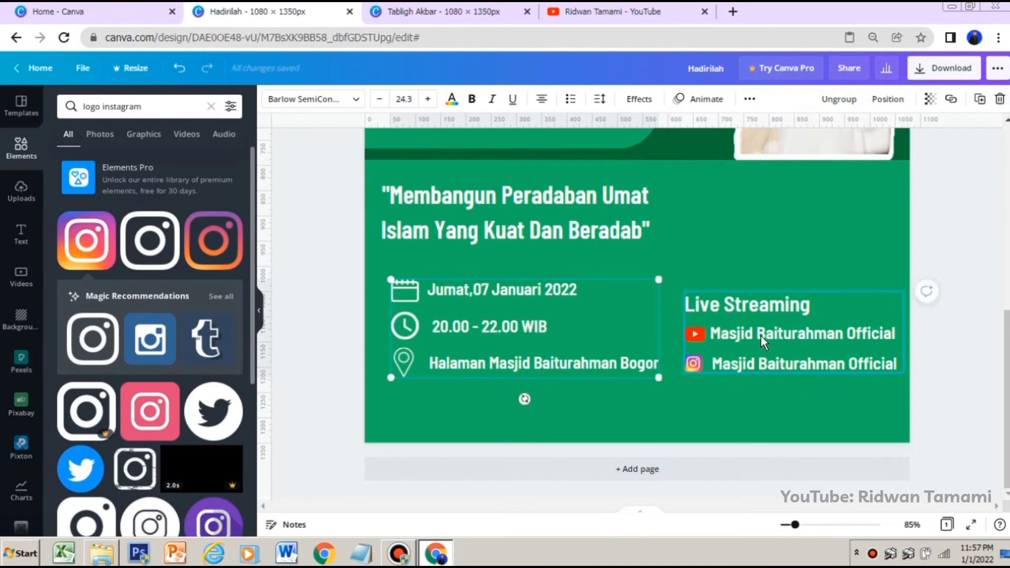
pyautogui.click(936, 217)
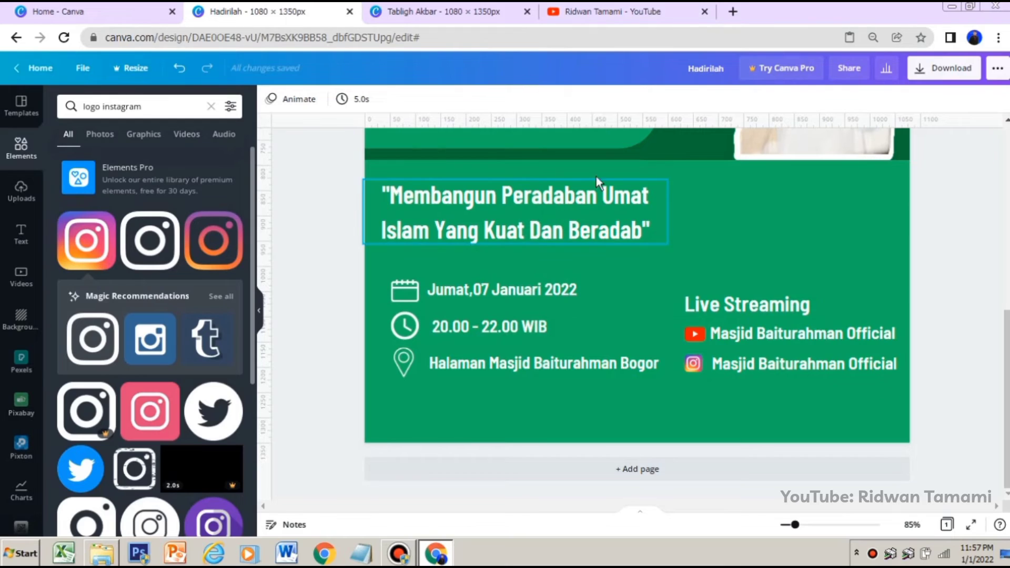
# Clear the element search and insert the square shape with one rounded end from the full Lines & Shapes collection
pyautogui.click(171, 107)
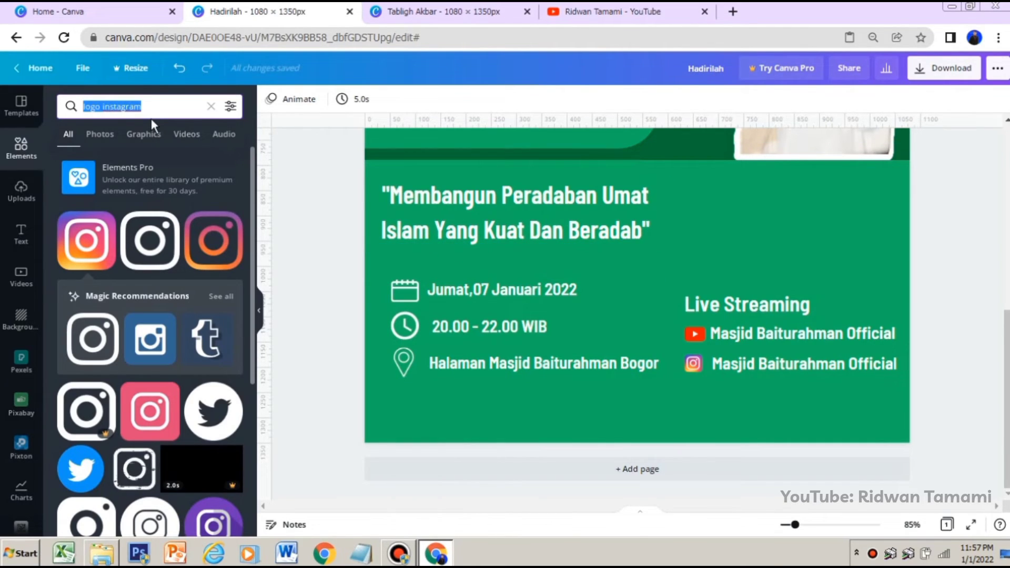
pyautogui.click(208, 106)
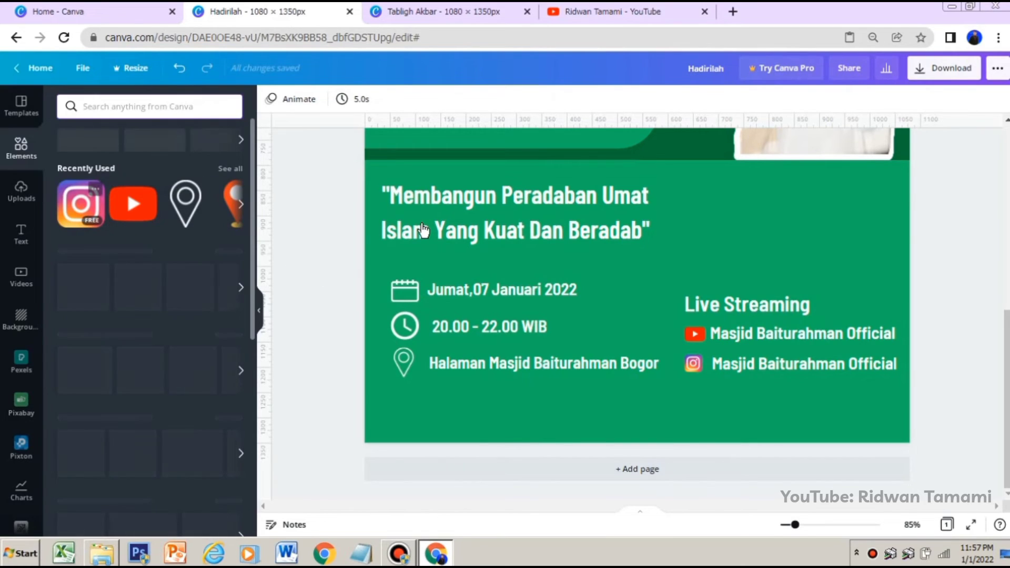
pyautogui.scroll(2, 476, 208)
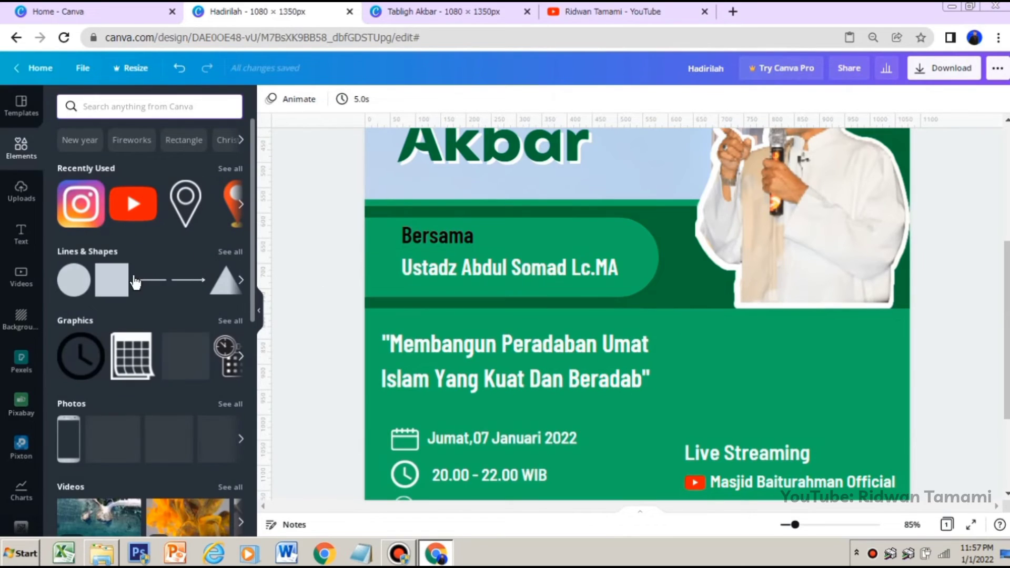
pyautogui.click(230, 253)
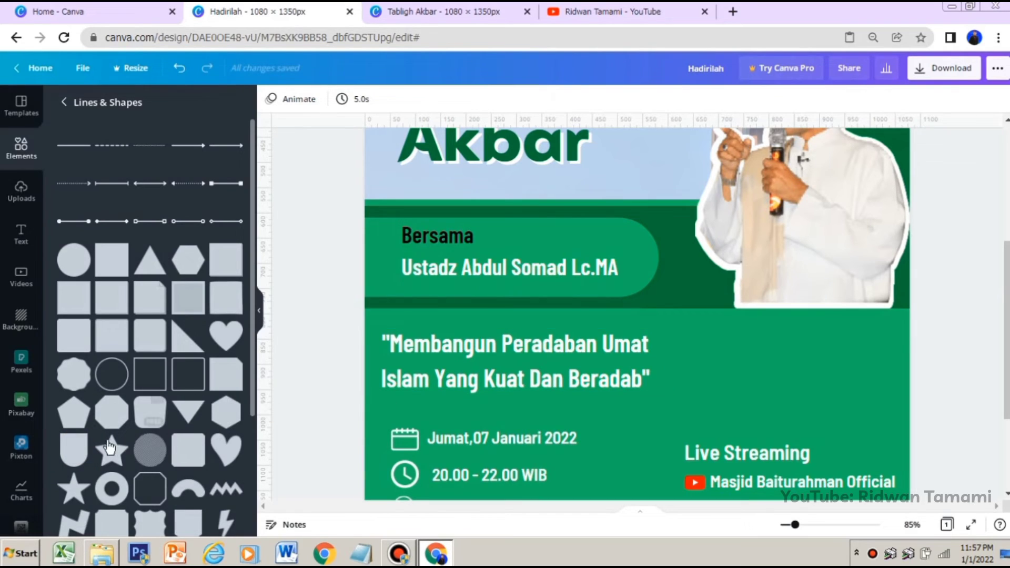
pyautogui.click(106, 433)
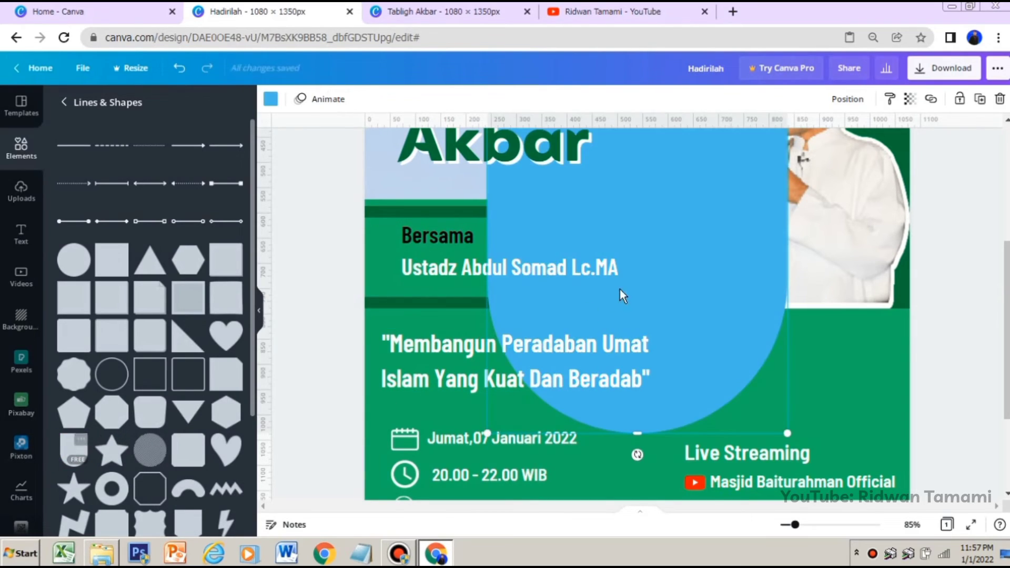
# Rotate the shape 90° counterclockwise so its rounded end faces right, and move it over the event details at the poster's lower-left corner
pyautogui.moveTo(711, 223); pyautogui.dragTo(694, 322)
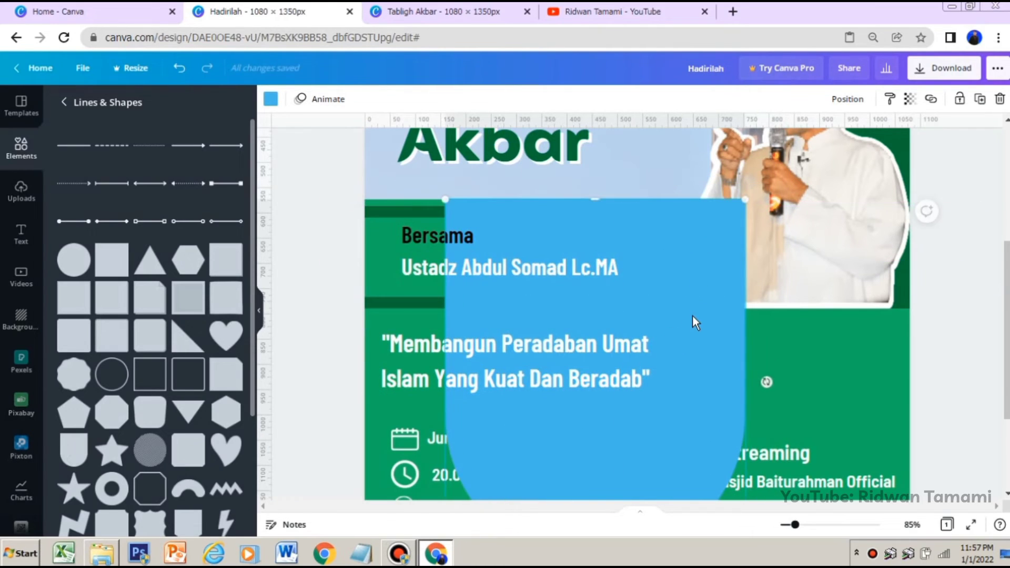
pyautogui.scroll(-3, 670, 377)
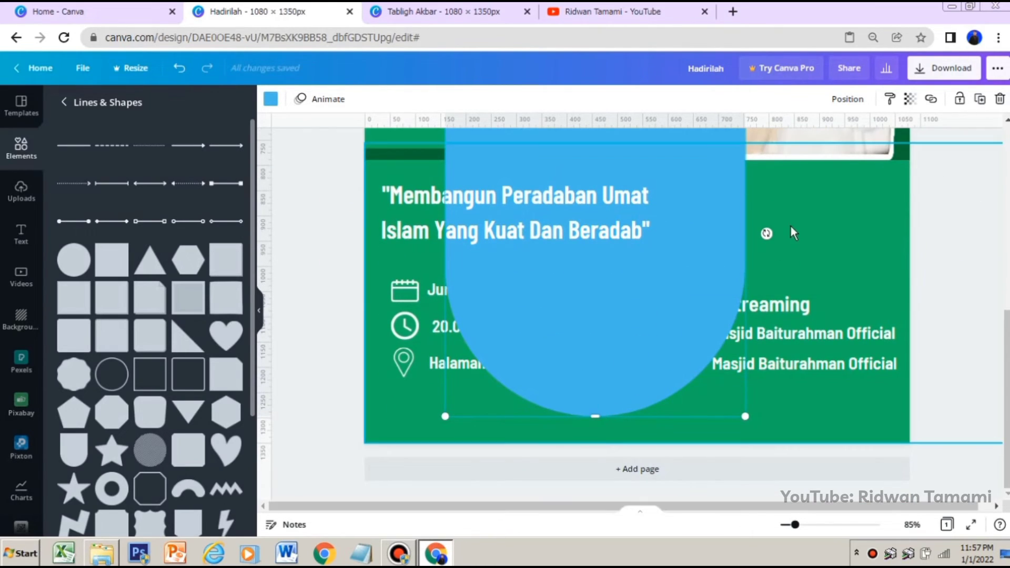
pyautogui.moveTo(767, 231); pyautogui.dragTo(589, 172)
pyautogui.moveTo(721, 198); pyautogui.dragTo(643, 338)
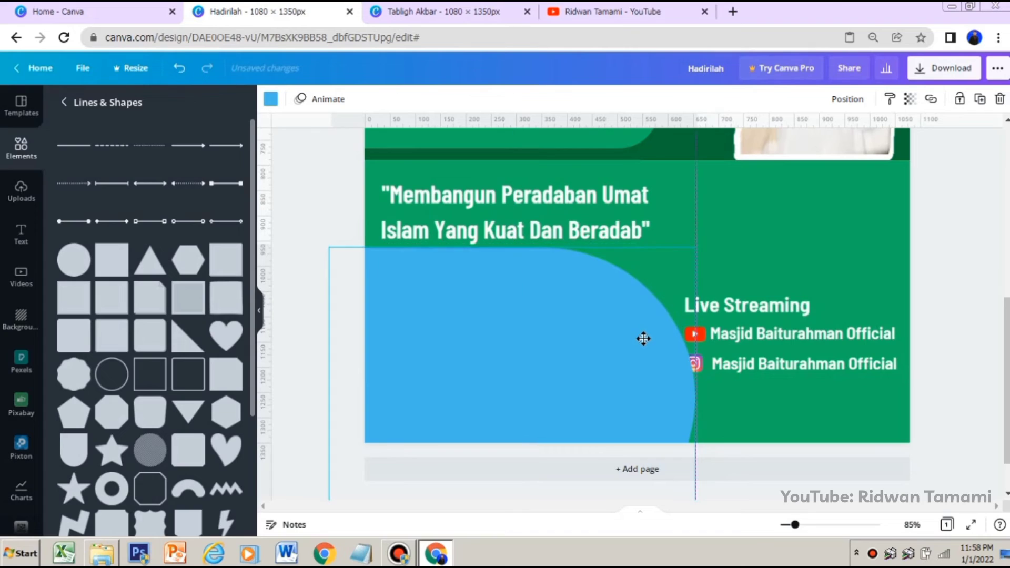
# Send the shape backward behind the event details and live-streaming text, and shift it slightly down and left
pyautogui.click(846, 99)
pyautogui.click(764, 126)
pyautogui.click(779, 131)
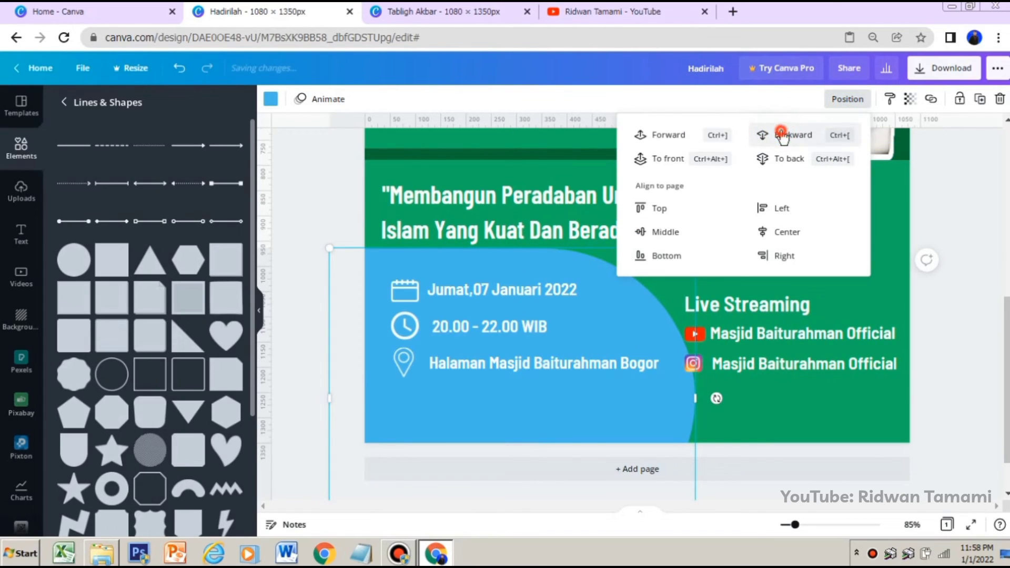
pyautogui.click(687, 135)
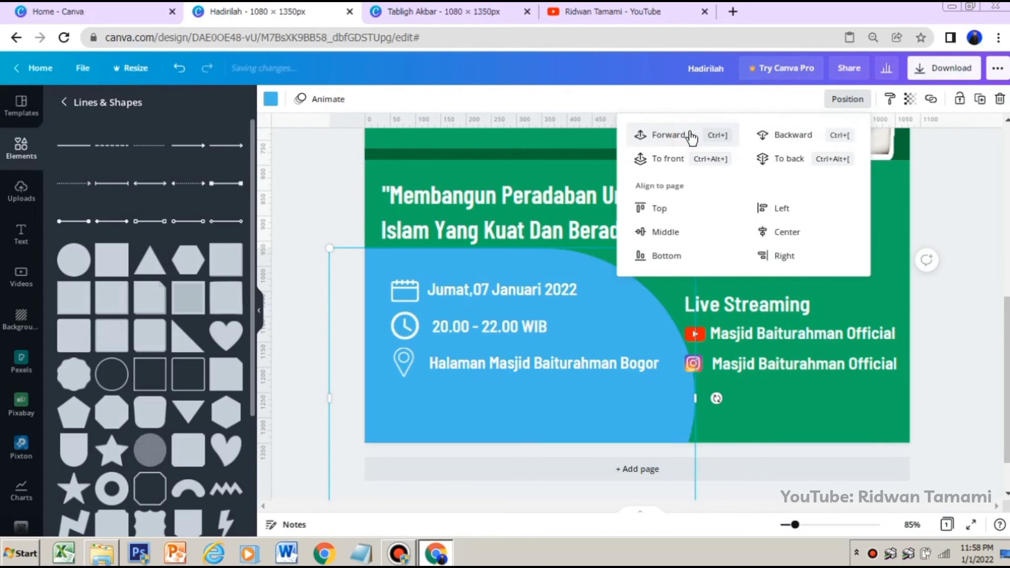
pyautogui.moveTo(509, 259)
pyautogui.mouseDown()
pyautogui.moveTo(525, 264)
pyautogui.moveTo(502, 267)
pyautogui.mouseUp()
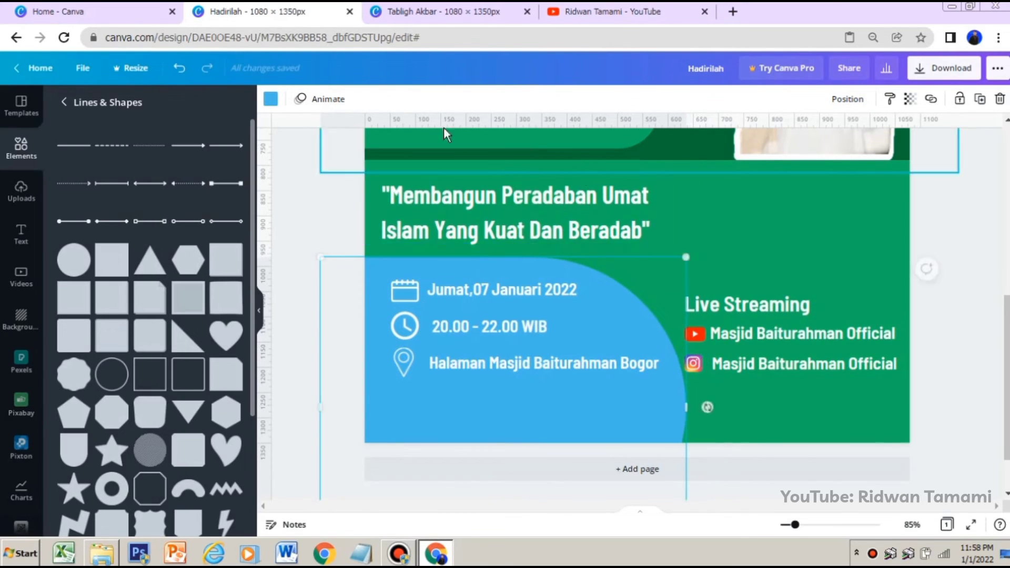
# Recolor the shape with the dark green from the document colors
pyautogui.click(271, 100)
pyautogui.click(166, 167)
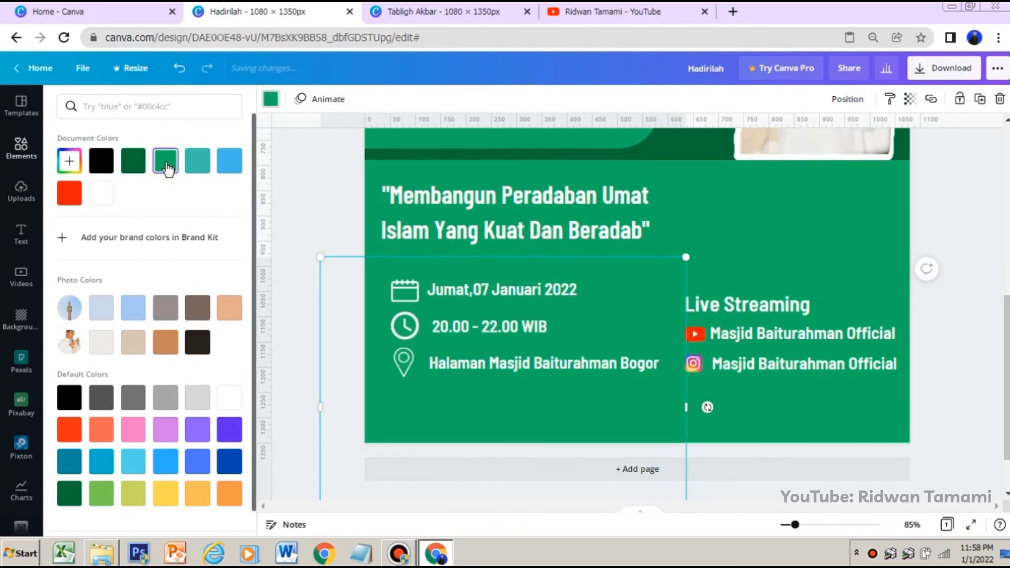
pyautogui.click(134, 169)
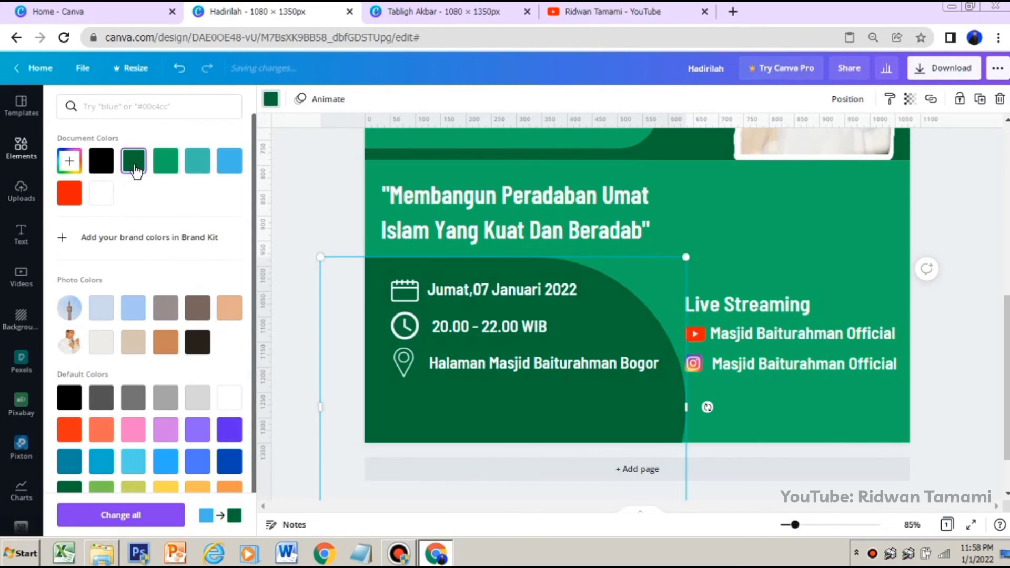
# Set the shape's transparency to about 54 and nudge it left, clear of the live-streaming text
pyautogui.click(907, 103)
pyautogui.moveTo(868, 138); pyautogui.dragTo(847, 139)
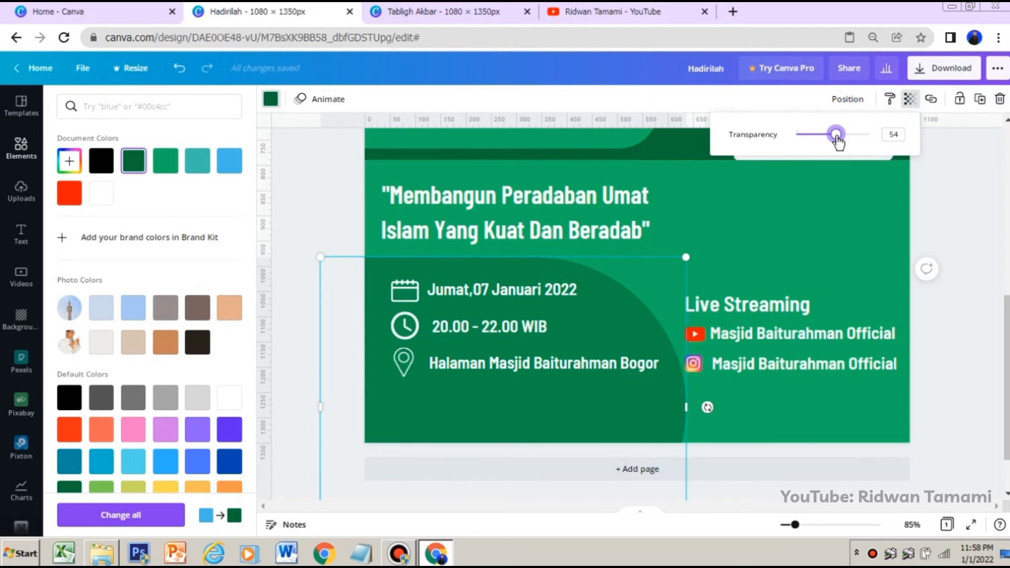
pyautogui.click(890, 132)
pyautogui.click(944, 185)
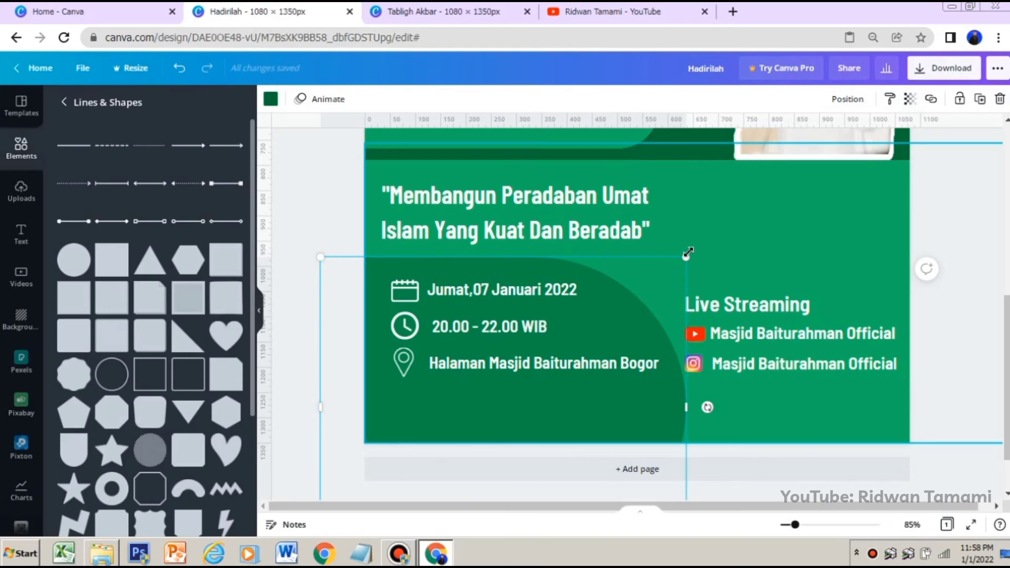
pyautogui.moveTo(660, 270); pyautogui.dragTo(651, 268)
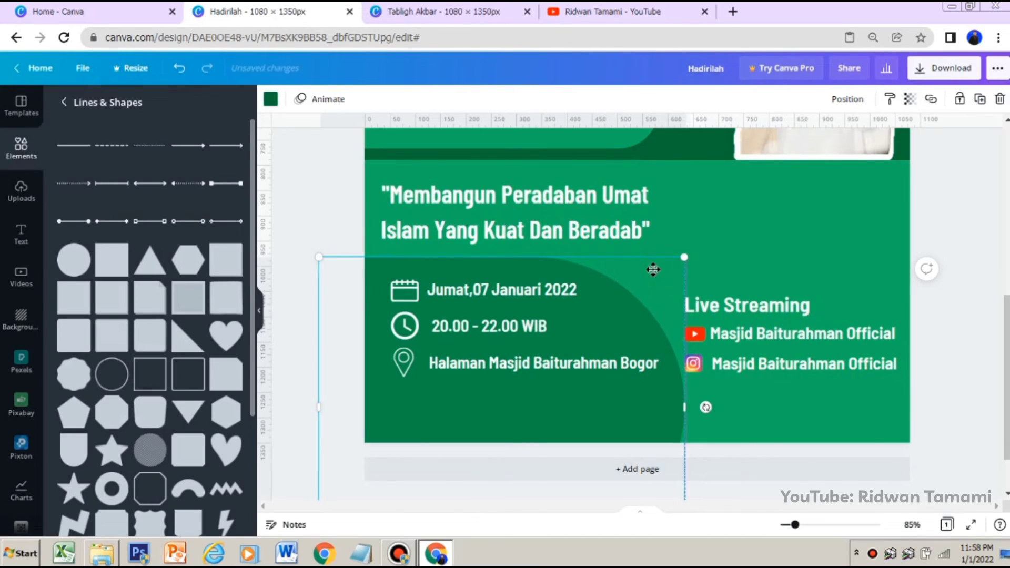
# Search the Canva elements library for "ISLAMIC"
pyautogui.click(65, 104)
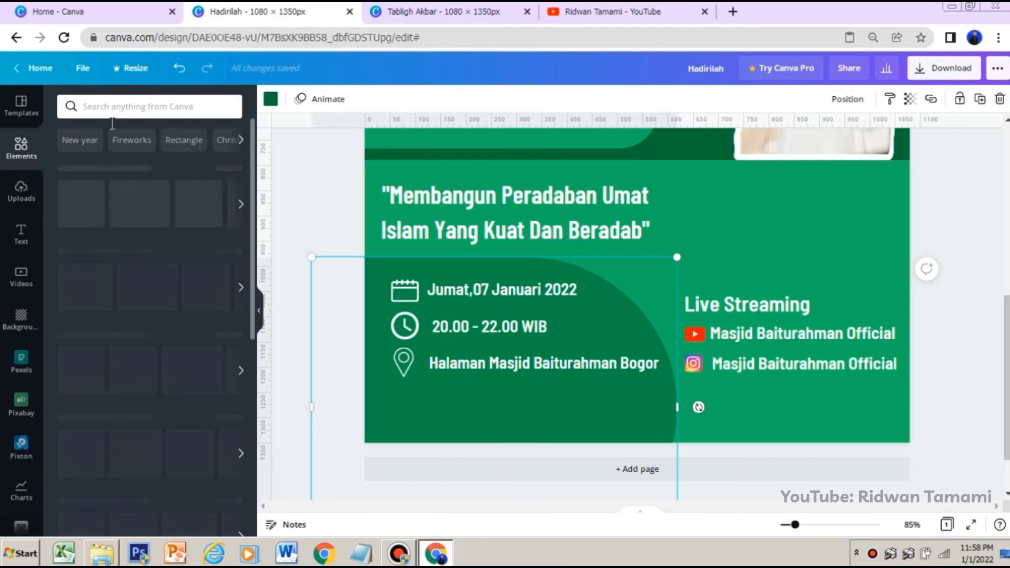
pyautogui.click(151, 109)
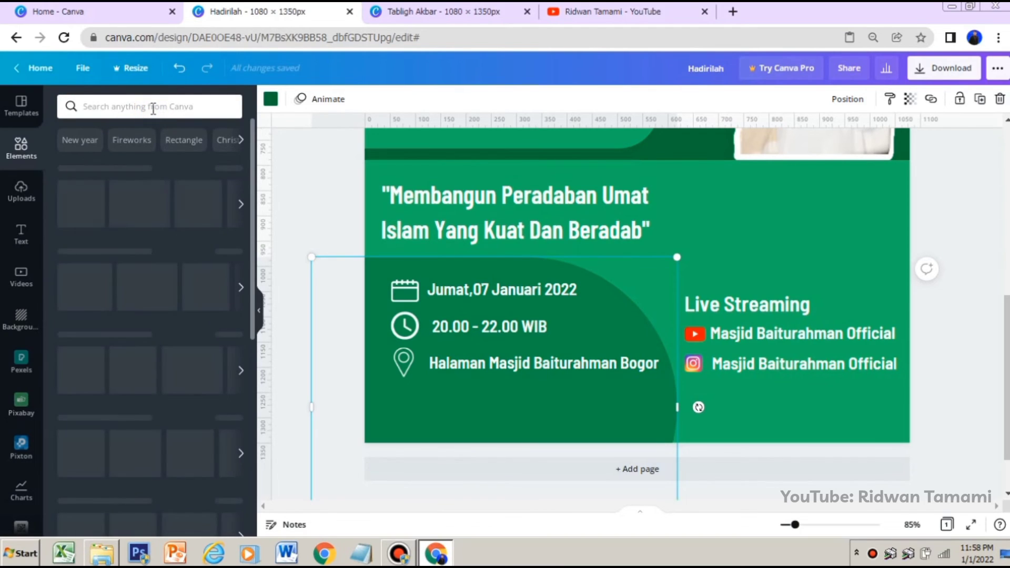
pyautogui.write('IS')
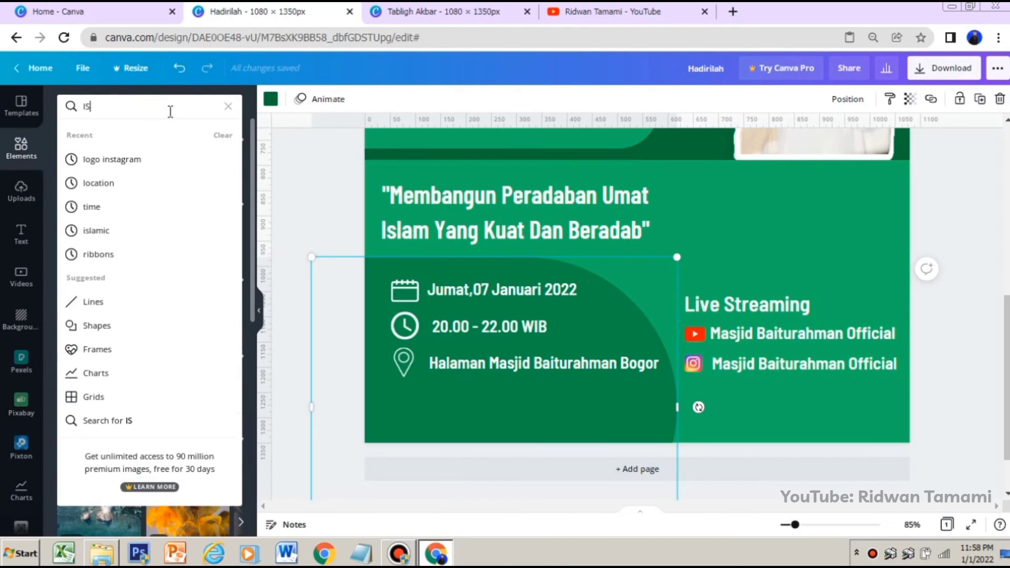
pyautogui.write('LAMIC')
pyautogui.press('Return')
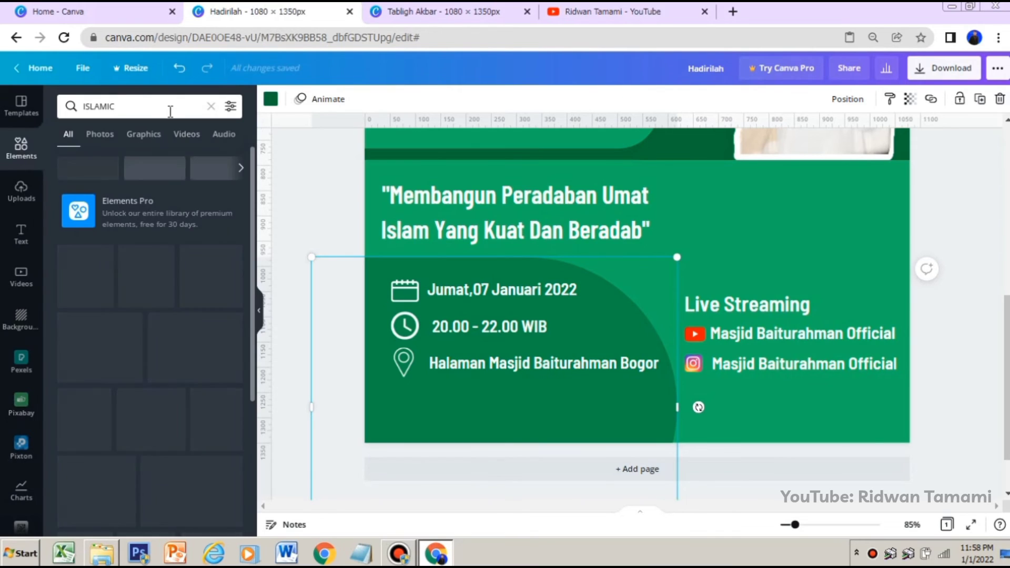
# Find the free mosque silhouette with two tall minarets and a dome among the results and add it to the poster
pyautogui.scroll(-7, 148, 295)
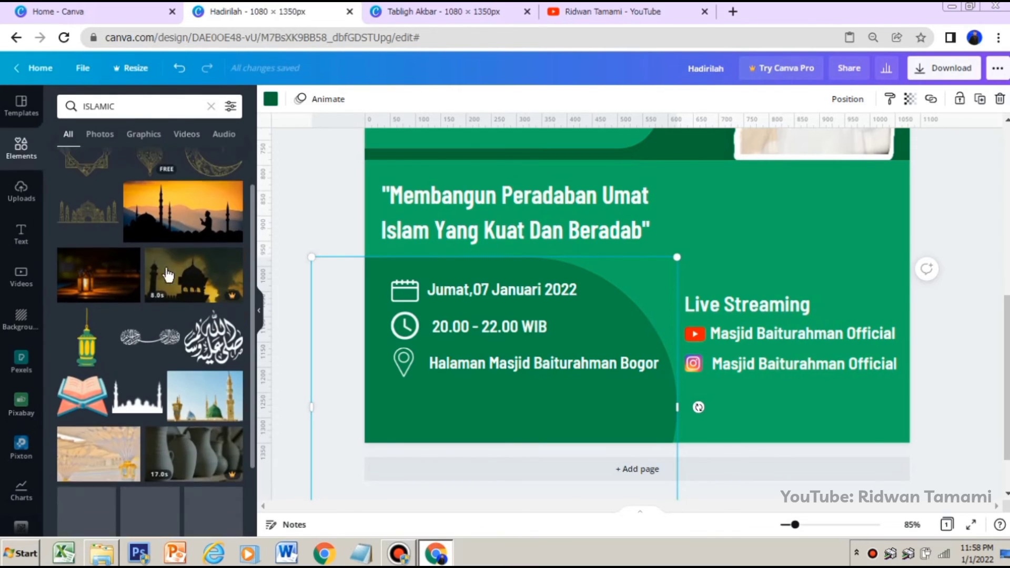
pyautogui.scroll(3, 142, 288)
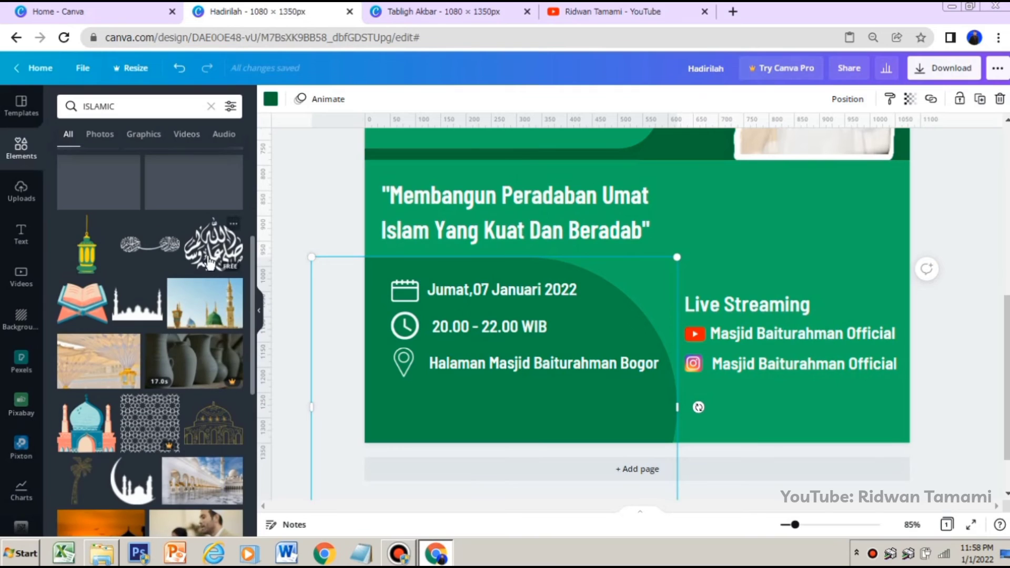
pyautogui.scroll(-6, 144, 260)
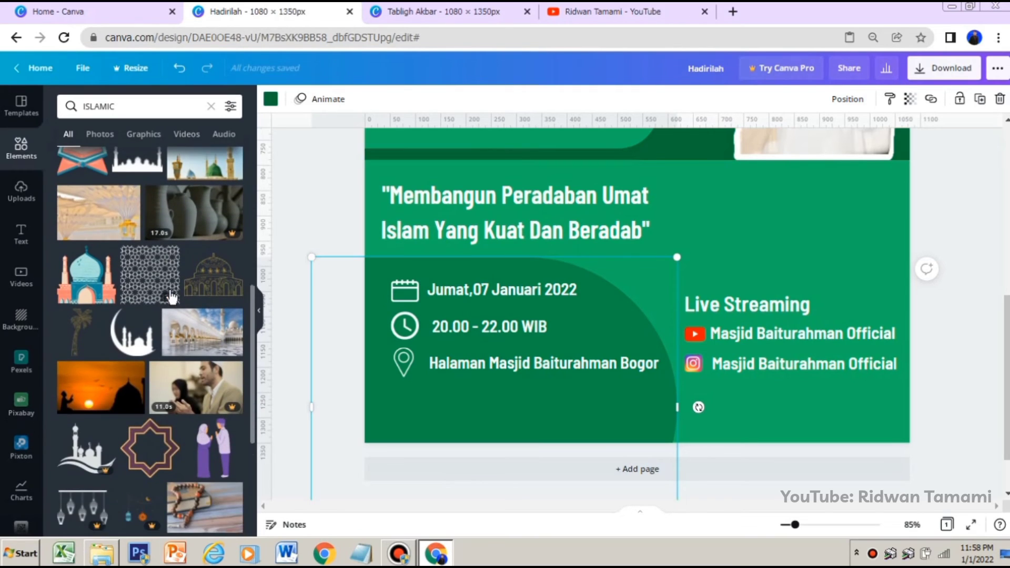
pyautogui.scroll(-5, 151, 276)
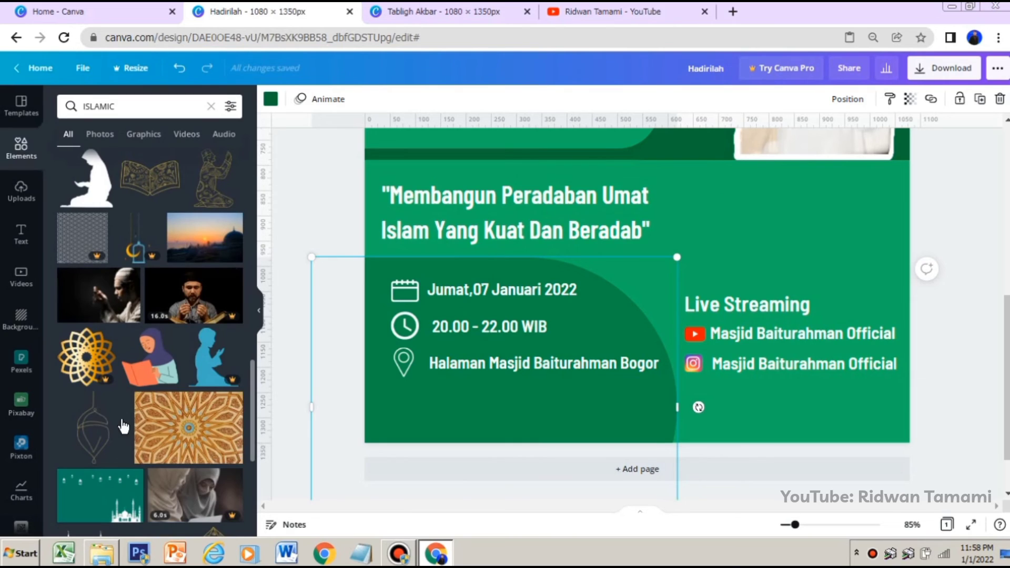
pyautogui.scroll(-4, 103, 368)
pyautogui.scroll(-10, 102, 371)
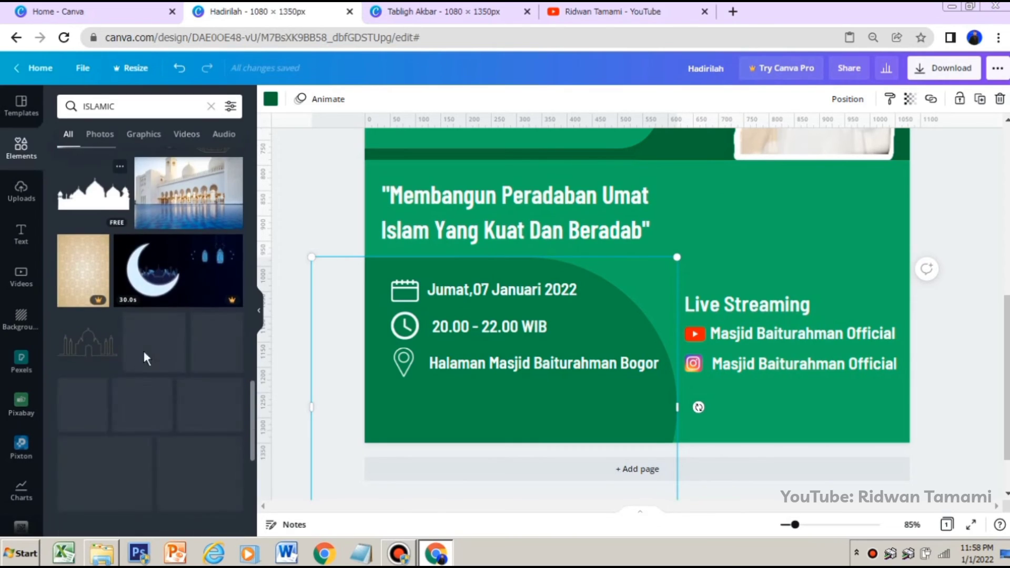
pyautogui.scroll(-5, 128, 338)
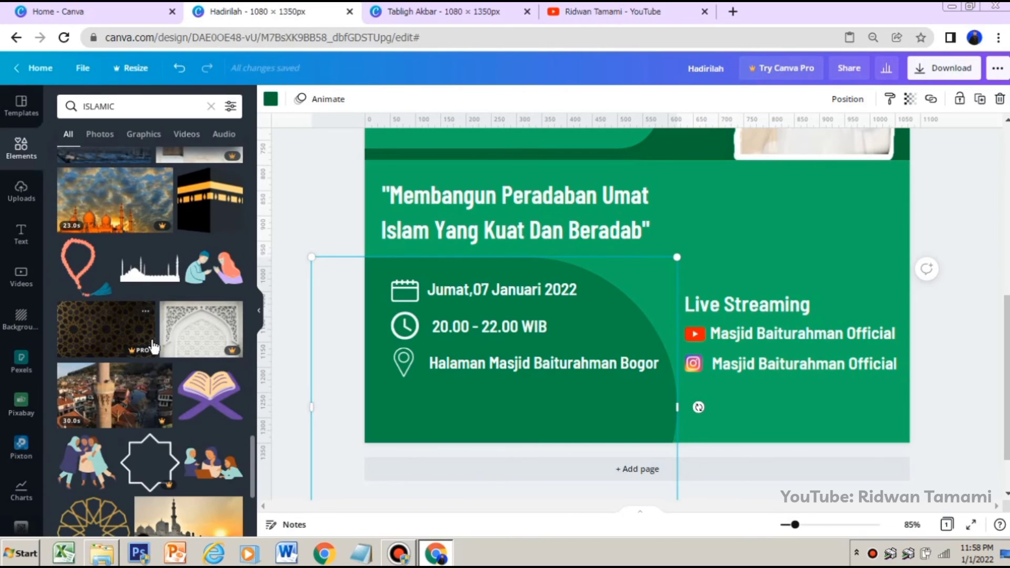
pyautogui.scroll(-5, 148, 339)
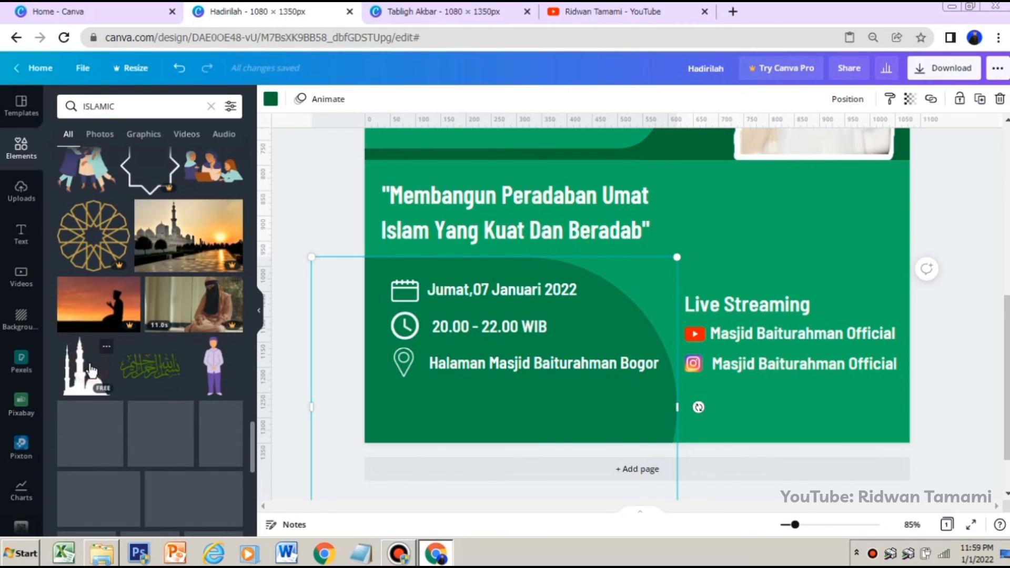
pyautogui.click(91, 369)
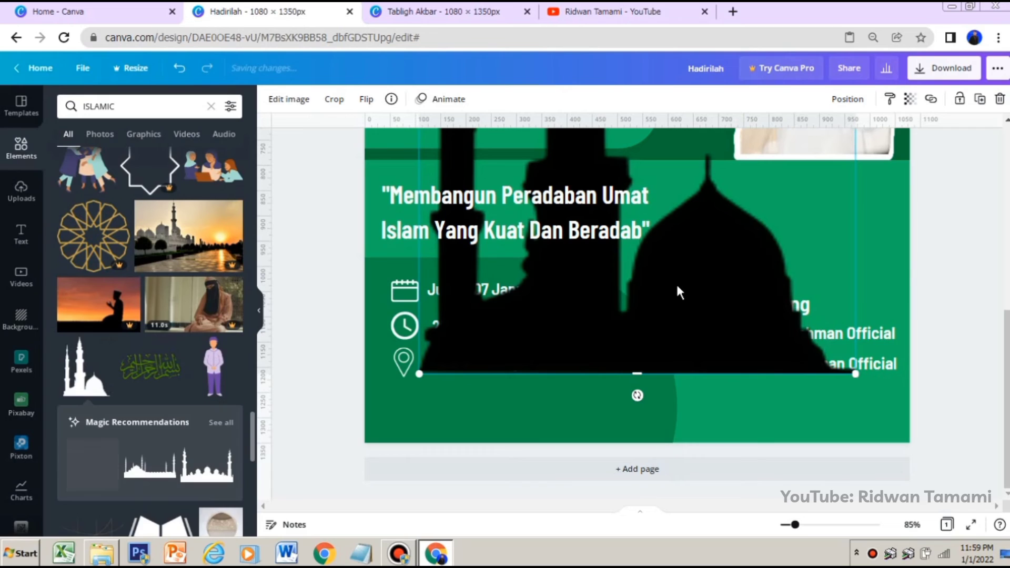
# Shrink the mosque silhouette and fit it into the poster's lower-right corner, over the live-streaming details
pyautogui.scroll(6, 677, 287)
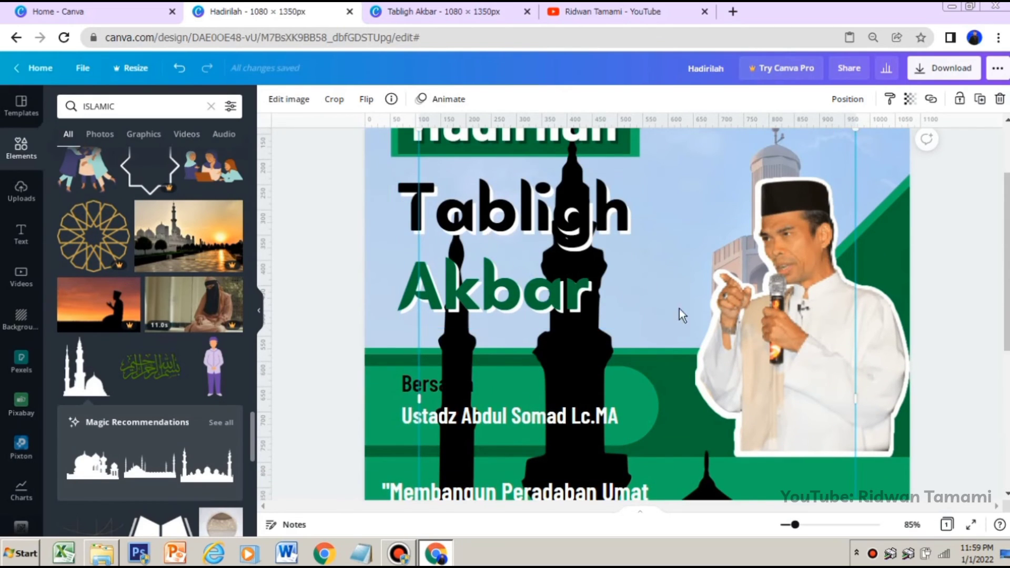
pyautogui.moveTo(790, 525); pyautogui.dragTo(783, 527)
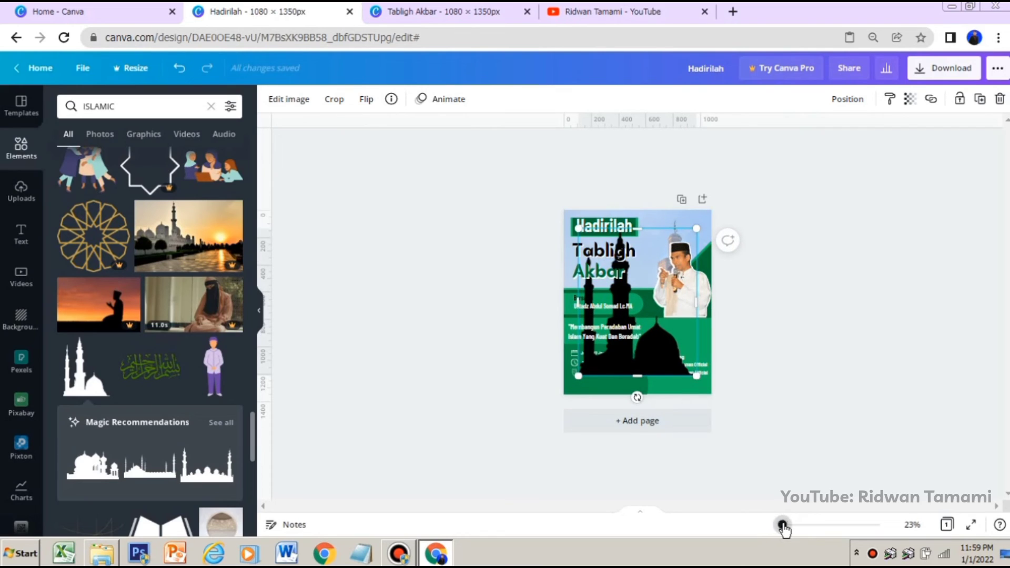
pyautogui.moveTo(593, 245); pyautogui.dragTo(663, 334)
pyautogui.moveTo(788, 526); pyautogui.dragTo(787, 524)
pyautogui.moveTo(752, 307); pyautogui.dragTo(785, 351)
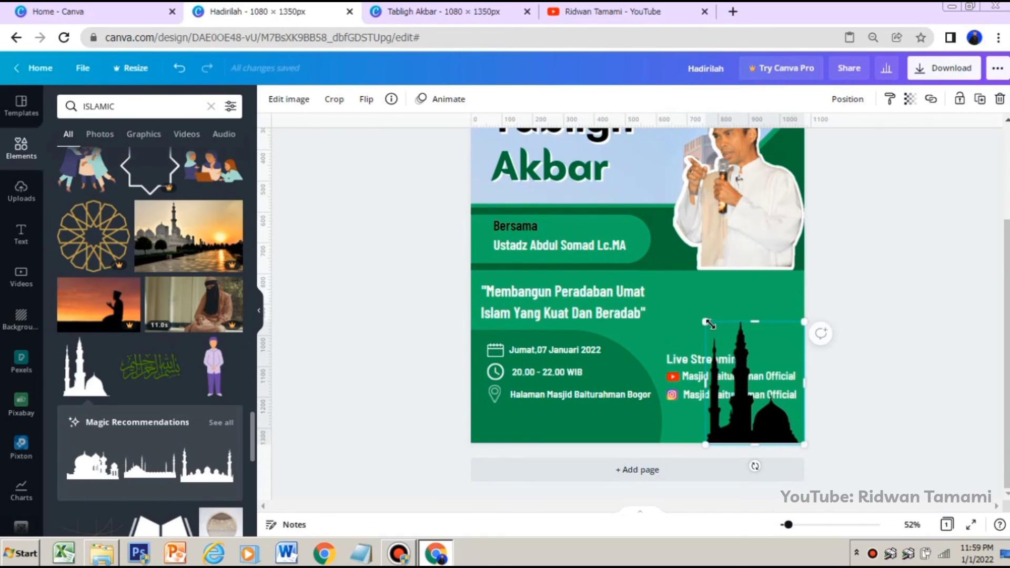
pyautogui.moveTo(684, 306); pyautogui.dragTo(678, 287)
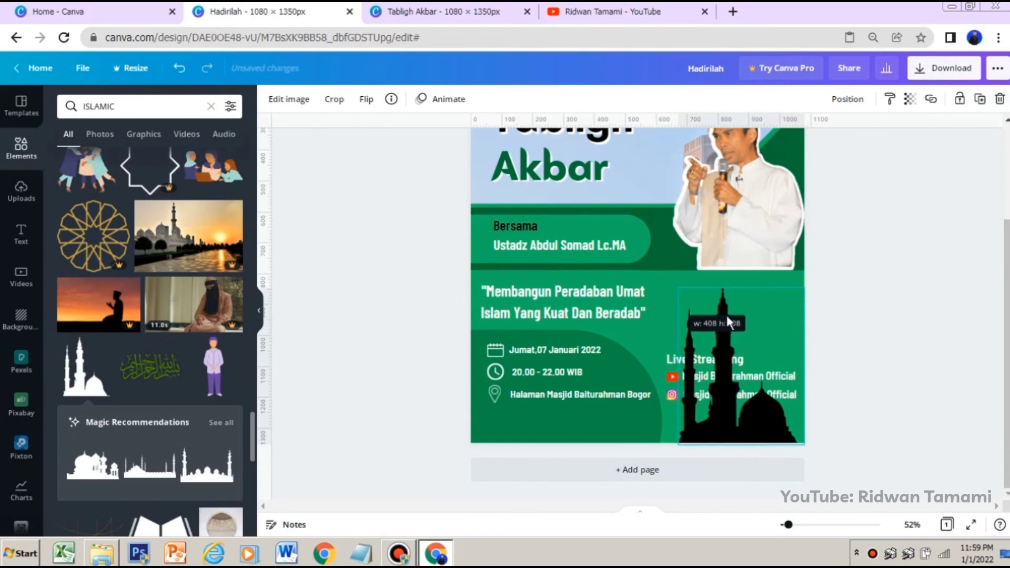
# Send the silhouette backward behind the live-streaming text, and enlarge and shift it slightly past the poster's lower-right corner
pyautogui.click(846, 100)
pyautogui.click(787, 134)
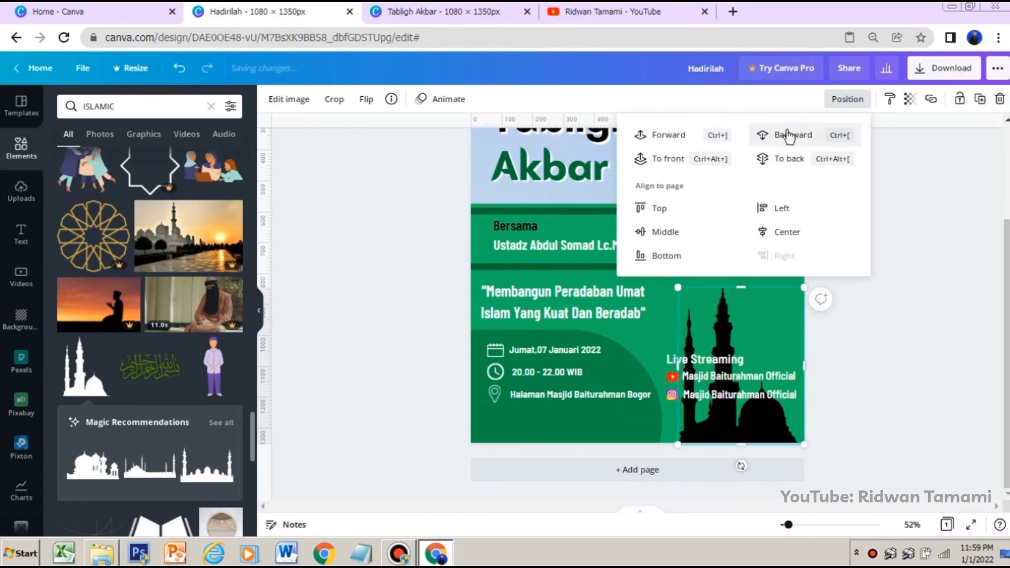
pyautogui.click(899, 330)
pyautogui.moveTo(680, 290); pyautogui.dragTo(665, 273)
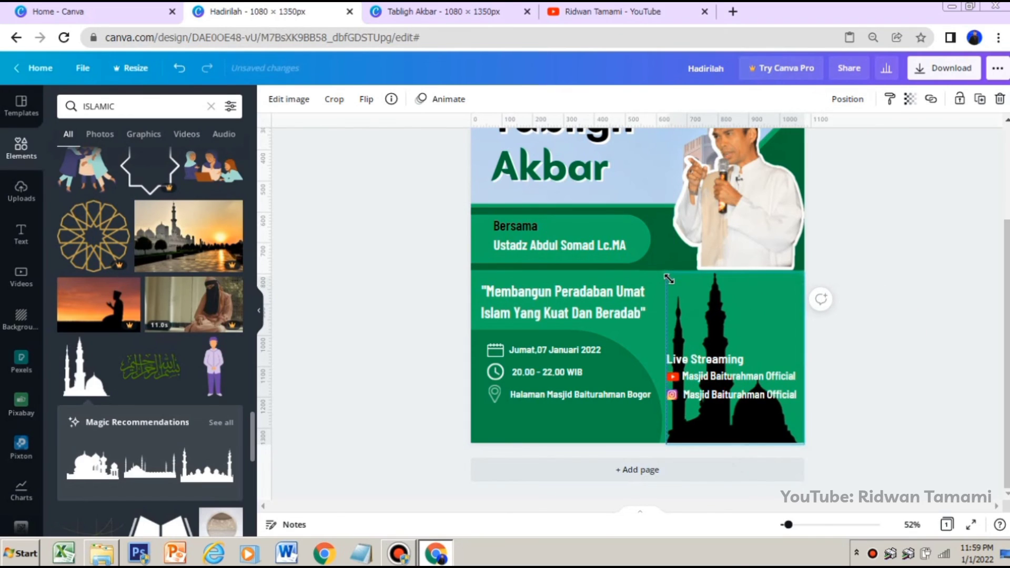
pyautogui.moveTo(760, 316); pyautogui.dragTo(770, 326)
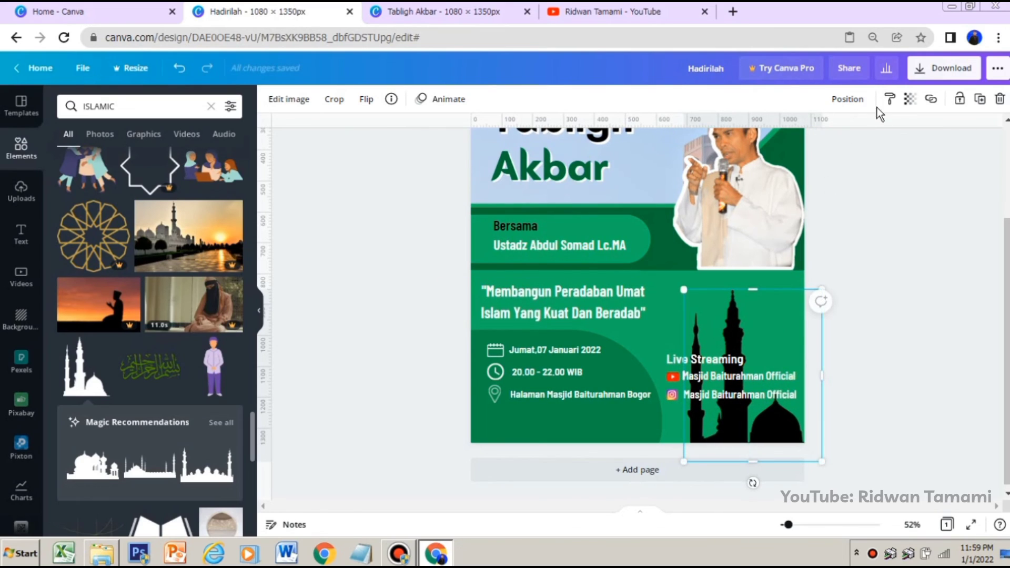
# Set the mosque silhouette's transparency to about 48 and deselect it
pyautogui.click(910, 98)
pyautogui.doubleClick(889, 135)
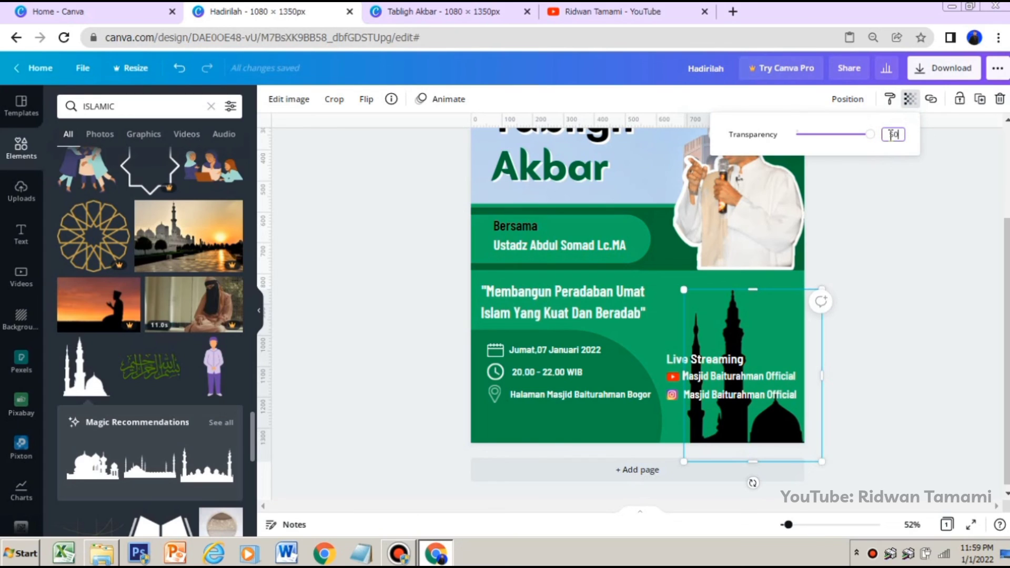
pyautogui.click(889, 179)
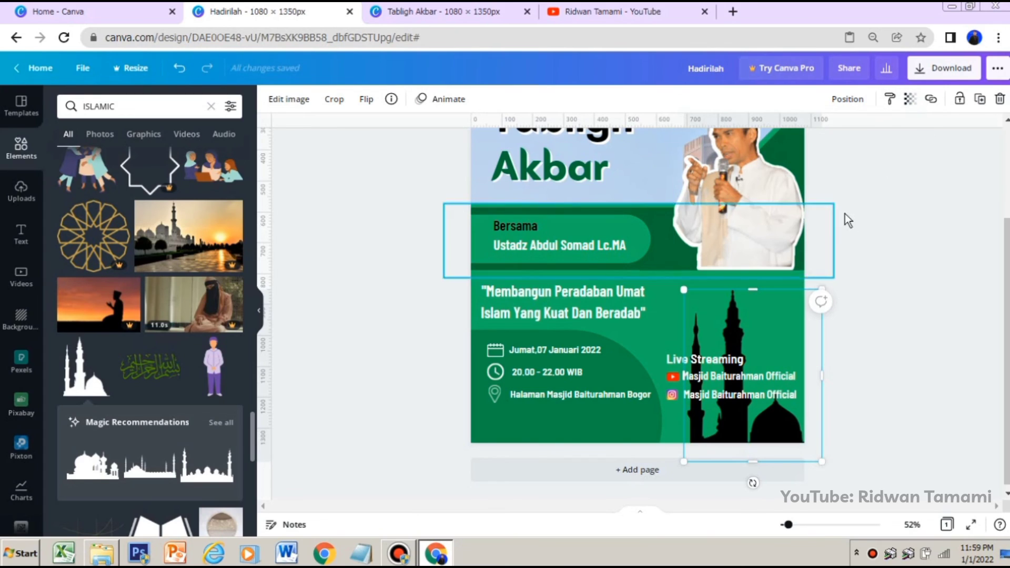
pyautogui.click(910, 100)
pyautogui.moveTo(870, 134); pyautogui.dragTo(834, 145)
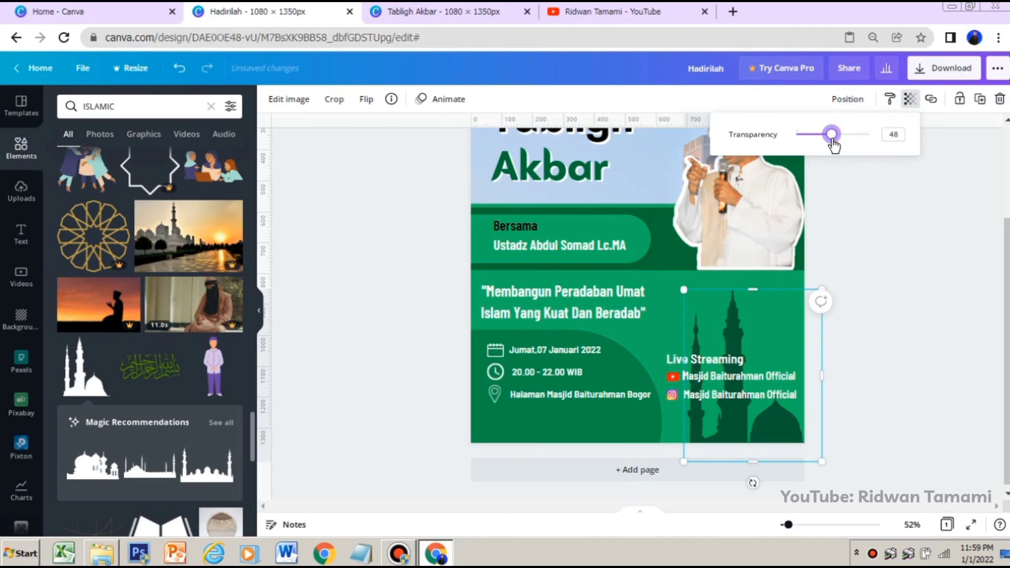
pyautogui.click(897, 134)
pyautogui.click(885, 235)
pyautogui.click(884, 234)
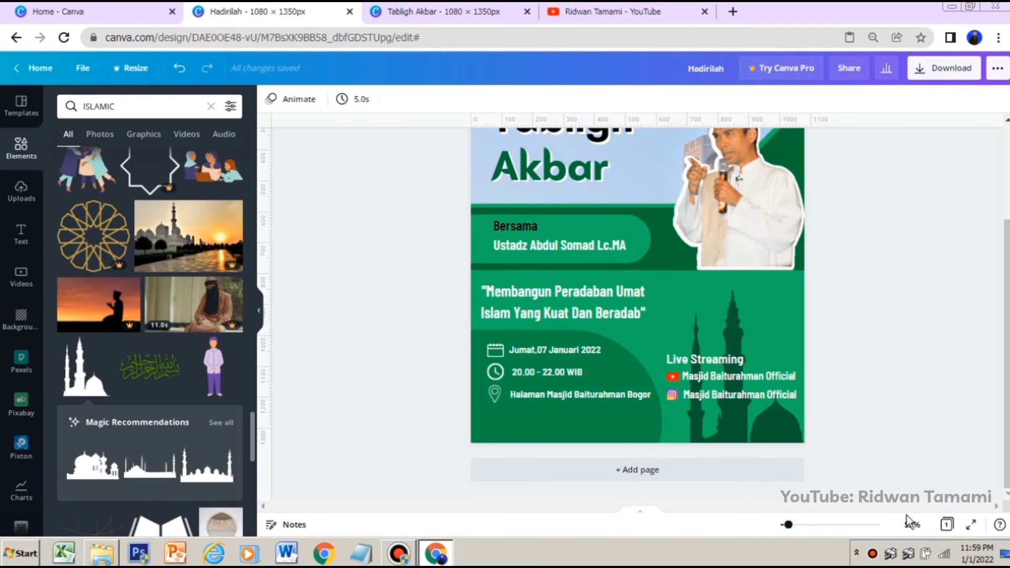
pyautogui.scroll(3, 882, 380)
pyautogui.scroll(-1, 883, 379)
pyautogui.scroll(1, 882, 380)
pyautogui.scroll(-1, 879, 378)
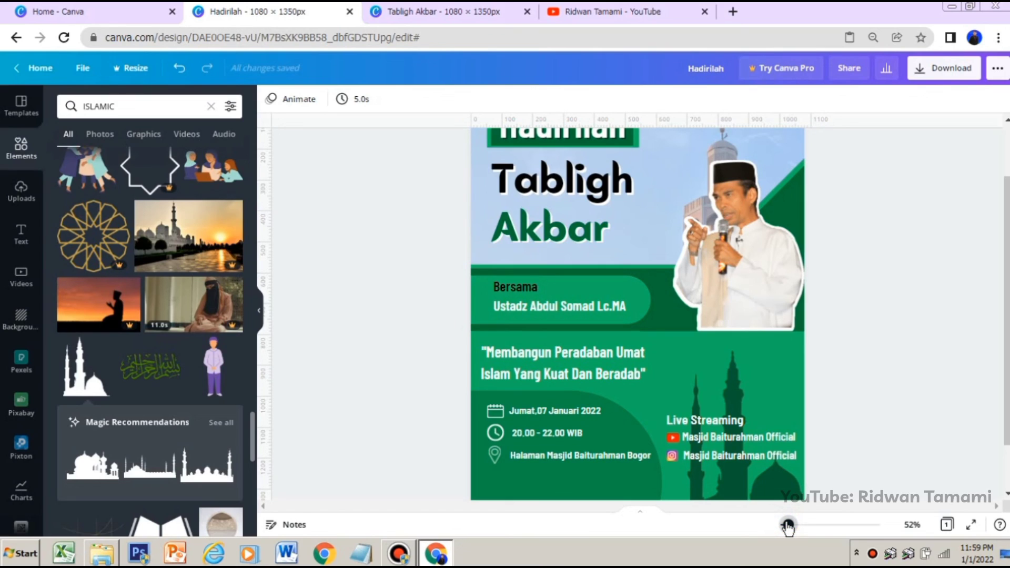
pyautogui.moveTo(787, 528); pyautogui.dragTo(784, 528)
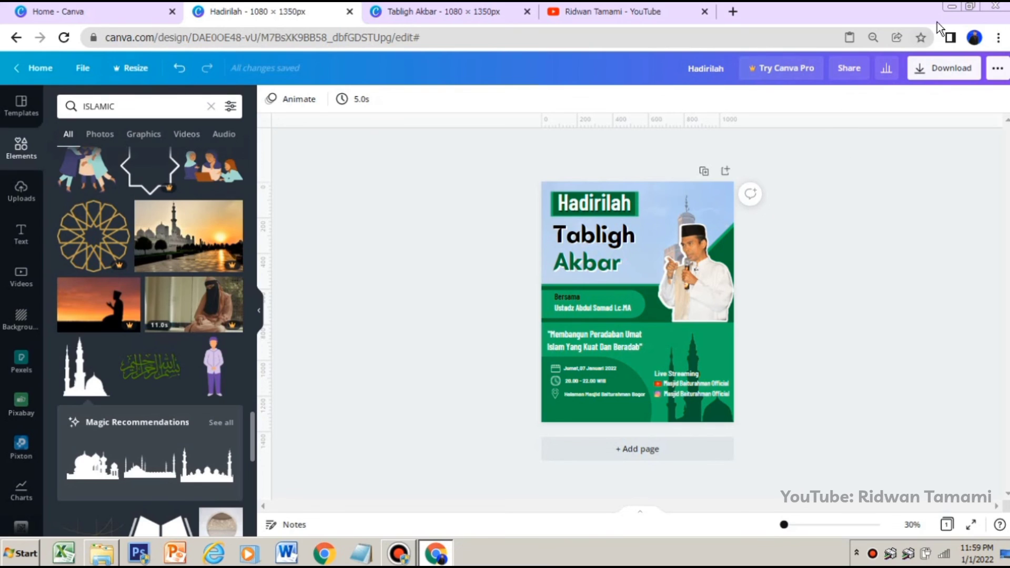
pyautogui.click(950, 7)
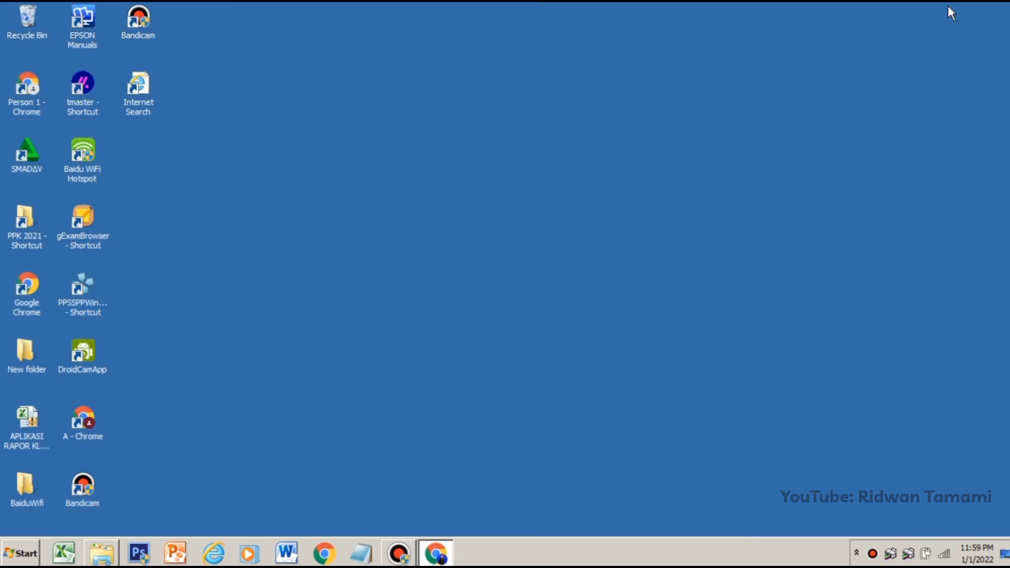
pyautogui.click(441, 559)
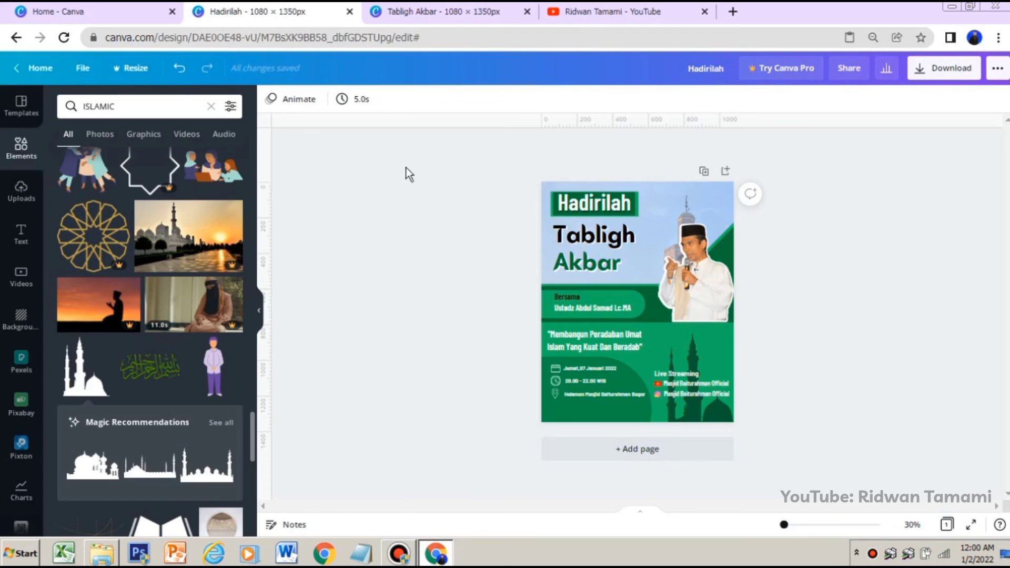